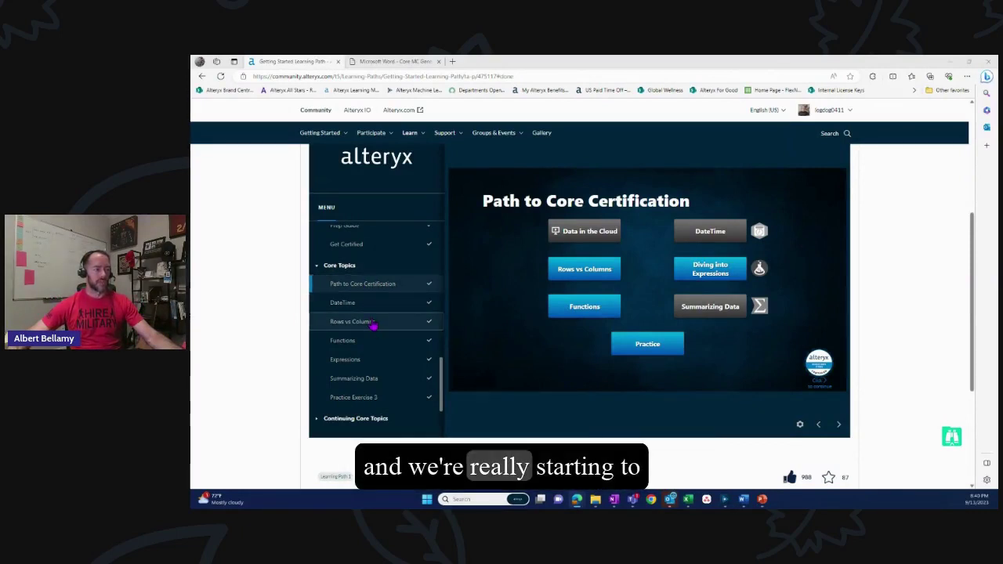
Open the Data in the Cloud lesson from Path to Core Certification, check its estimated time and description, and close it
scroll(374, 328, down, 1)
scroll(380, 321, down, 3)
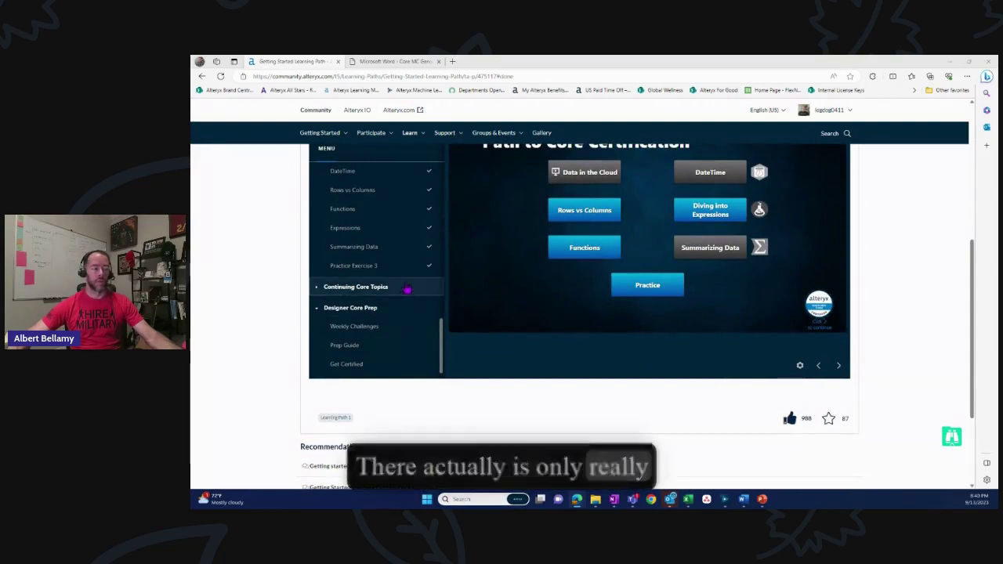
scroll(406, 289, up, 1)
scroll(874, 316, up, 1)
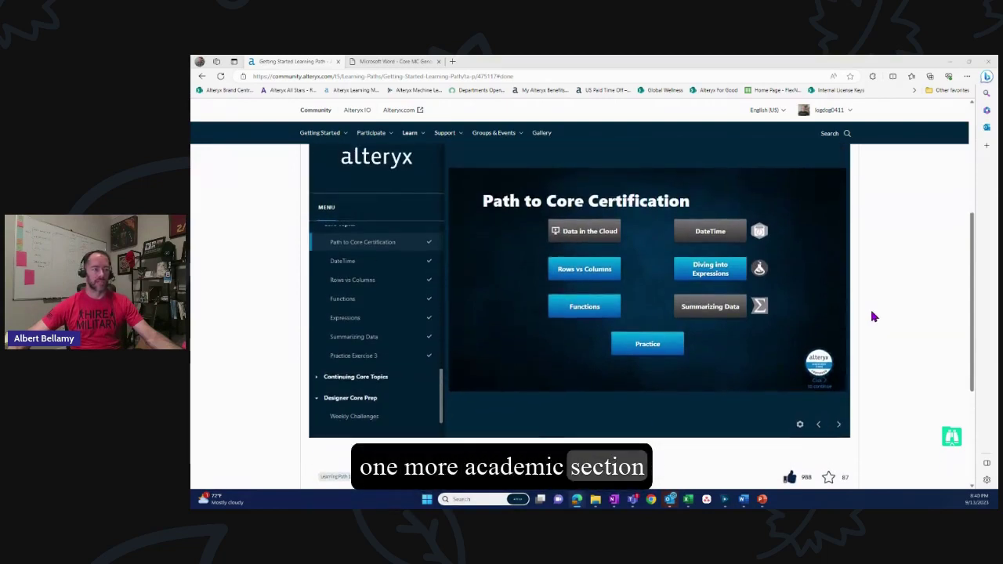
drag(970, 334, 969, 318)
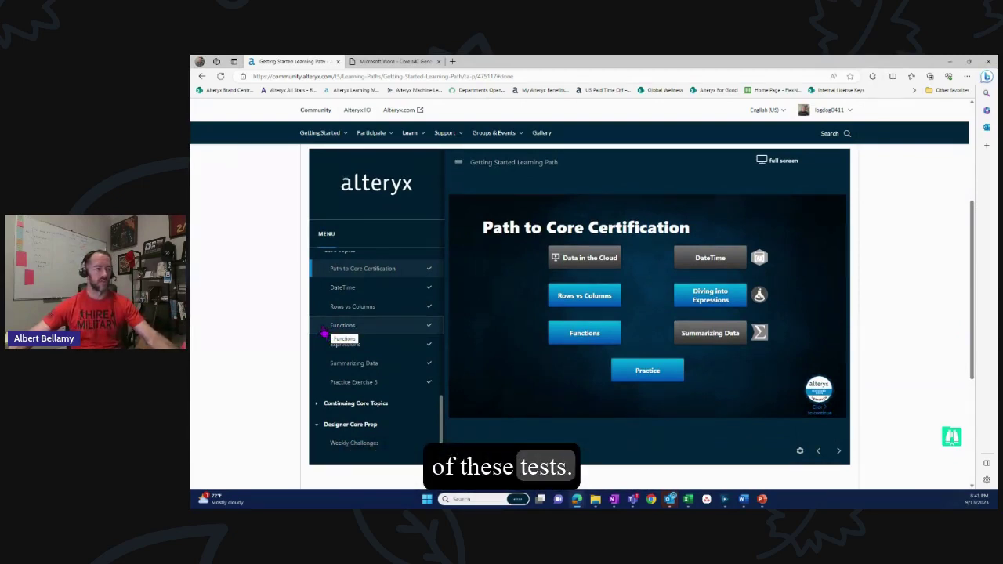
click(602, 264)
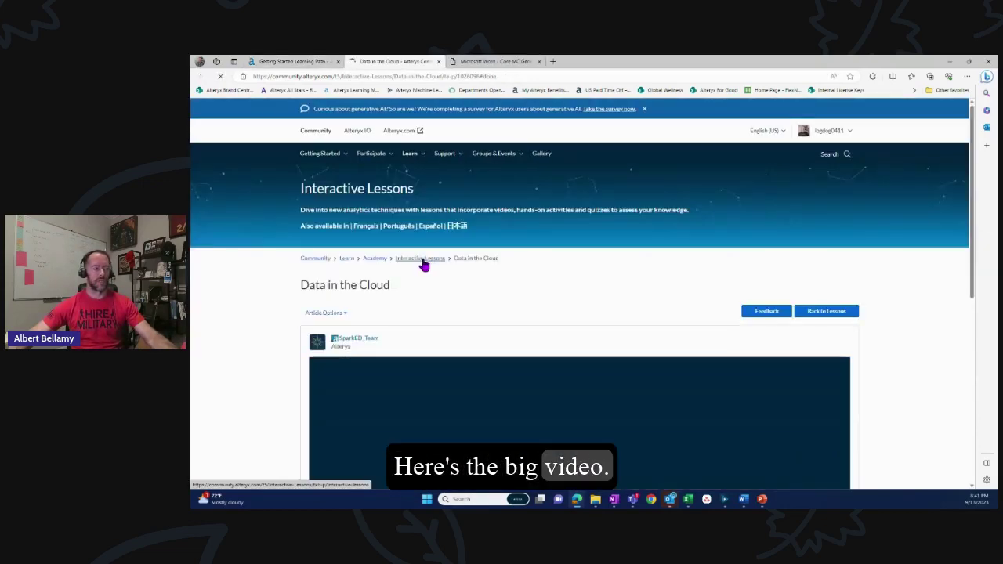
scroll(210, 318, down, 2)
scroll(209, 317, down, 5)
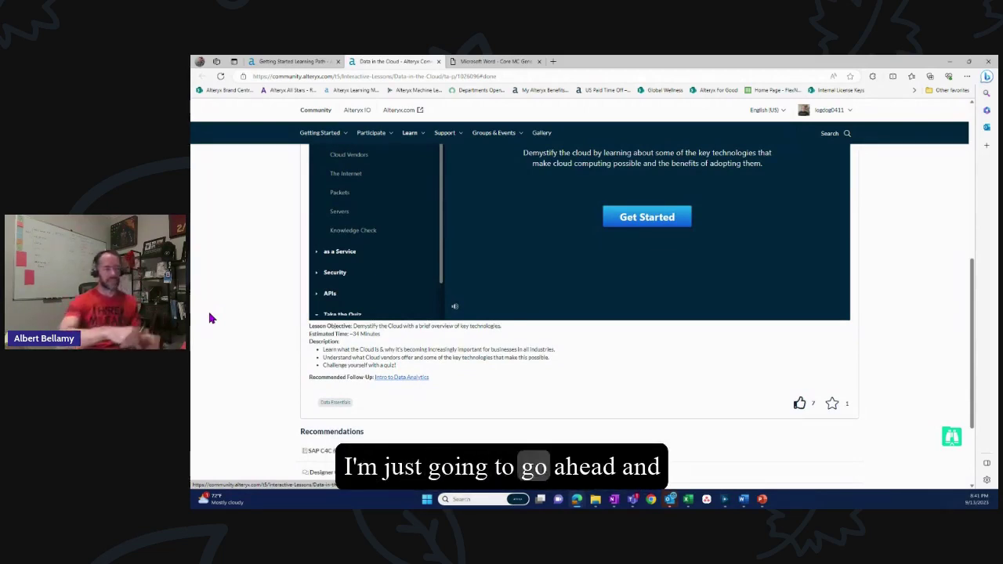
scroll(210, 318, up, 1)
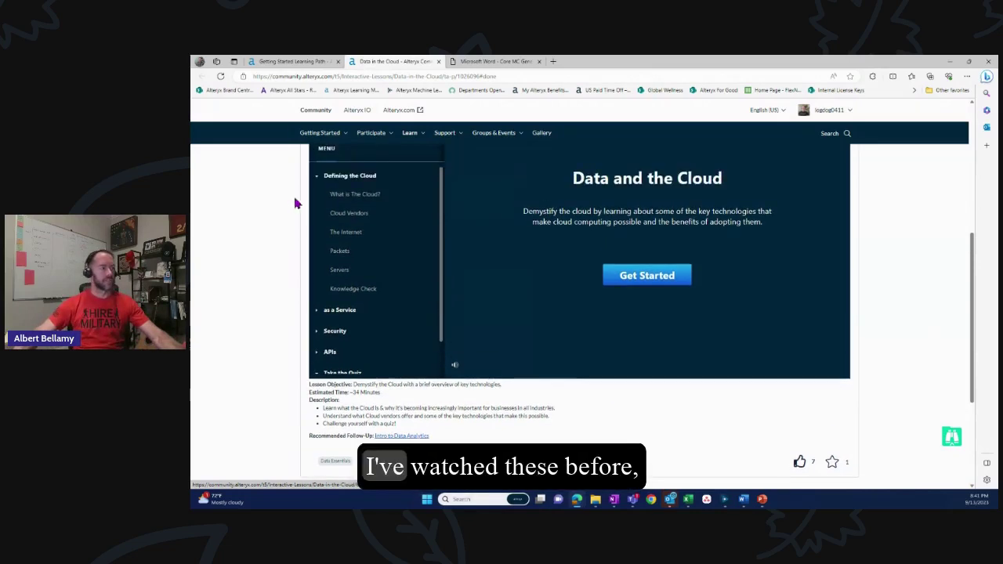
click(439, 61)
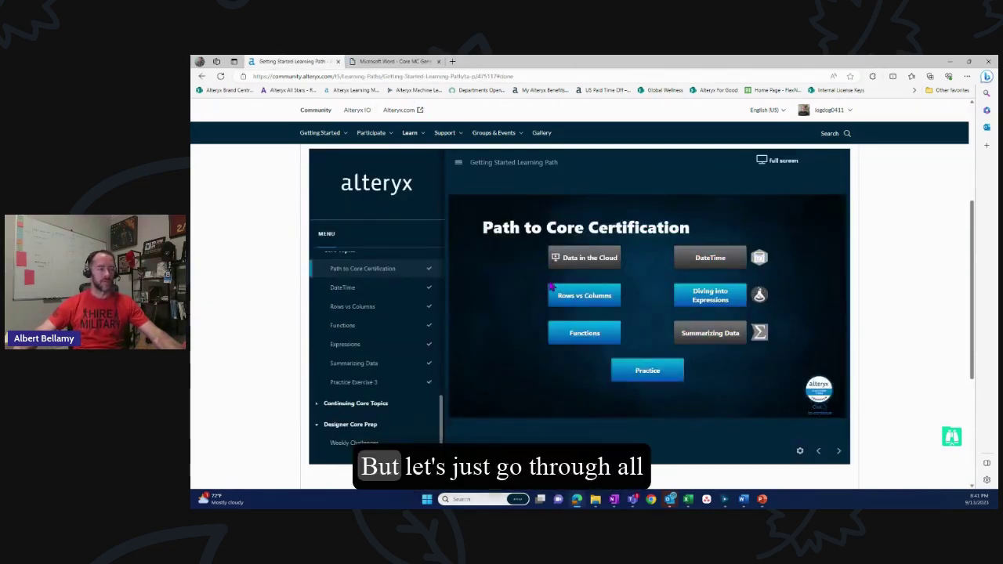
Read the Rows vs Columns topic and return to the Path to Core Certification overview
click(582, 300)
scroll(620, 368, down, 1)
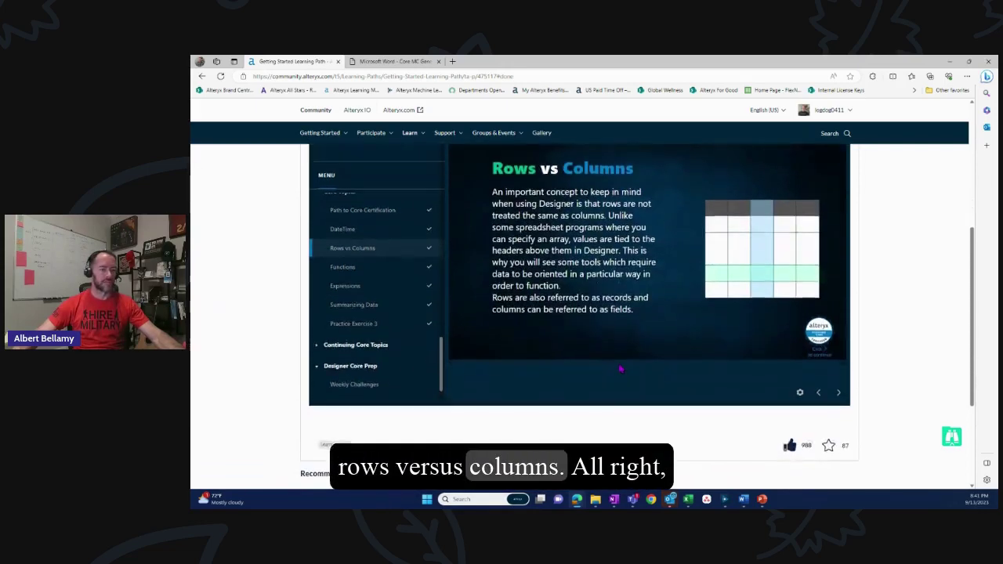
scroll(620, 368, up, 2)
scroll(735, 425, down, 2)
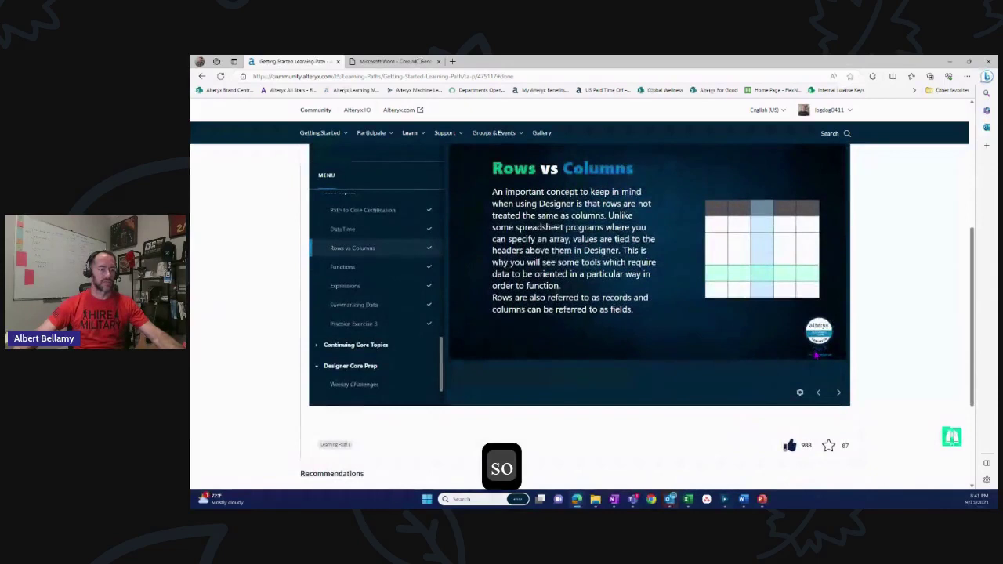
scroll(790, 316, up, 1)
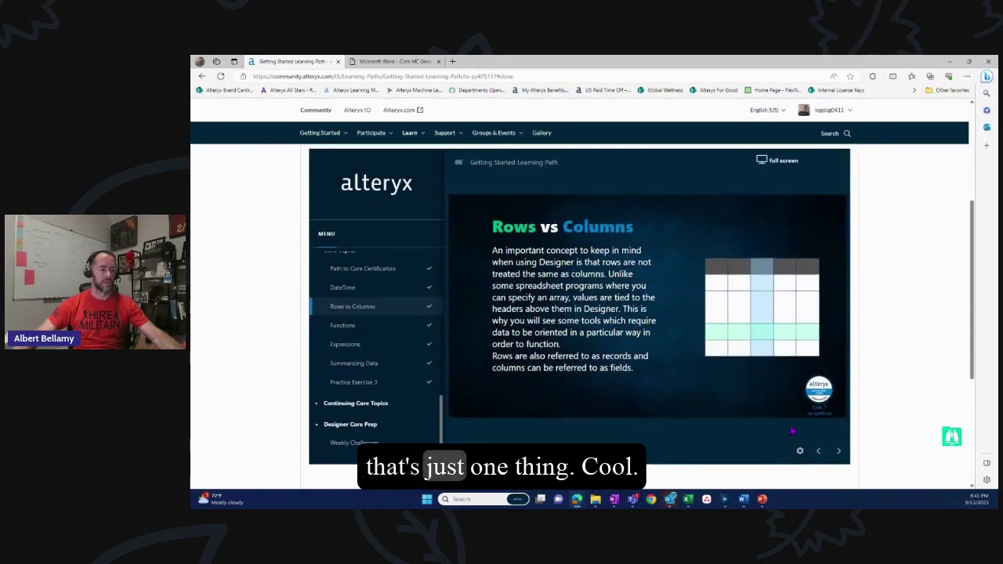
click(818, 452)
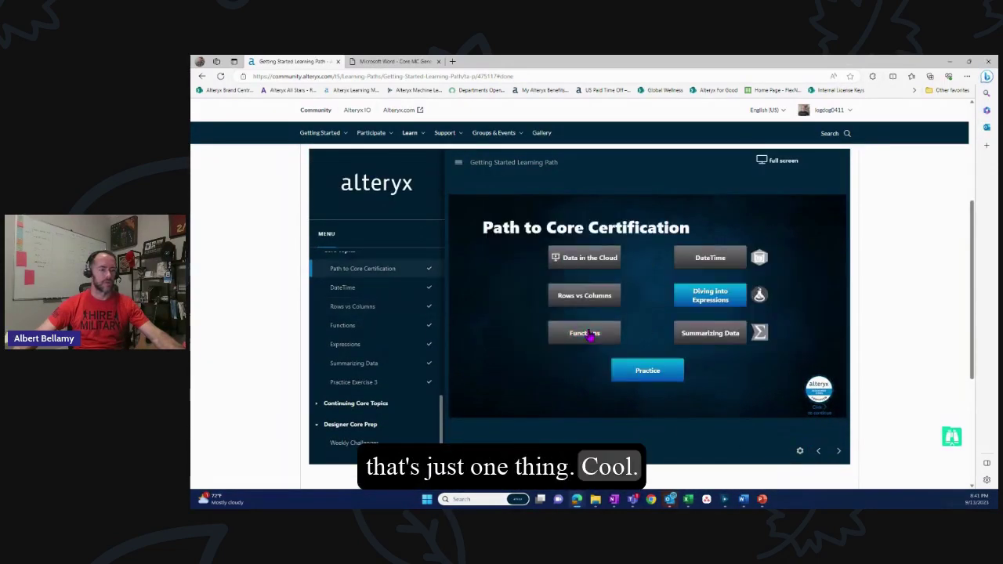
Open the Functions topic, skim its Functions in Designer help article, and return to the Path to Core Certification overview
click(590, 334)
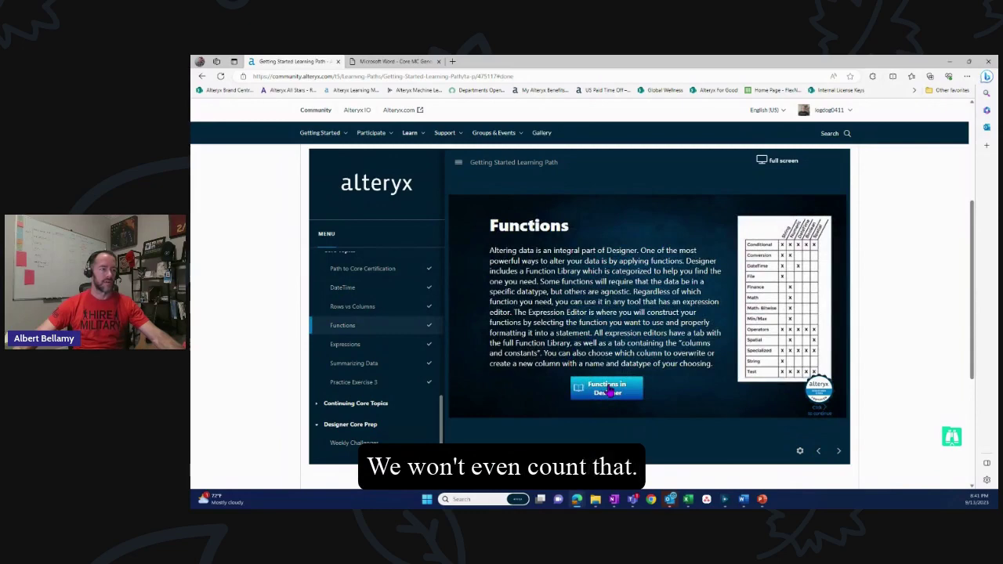
click(607, 389)
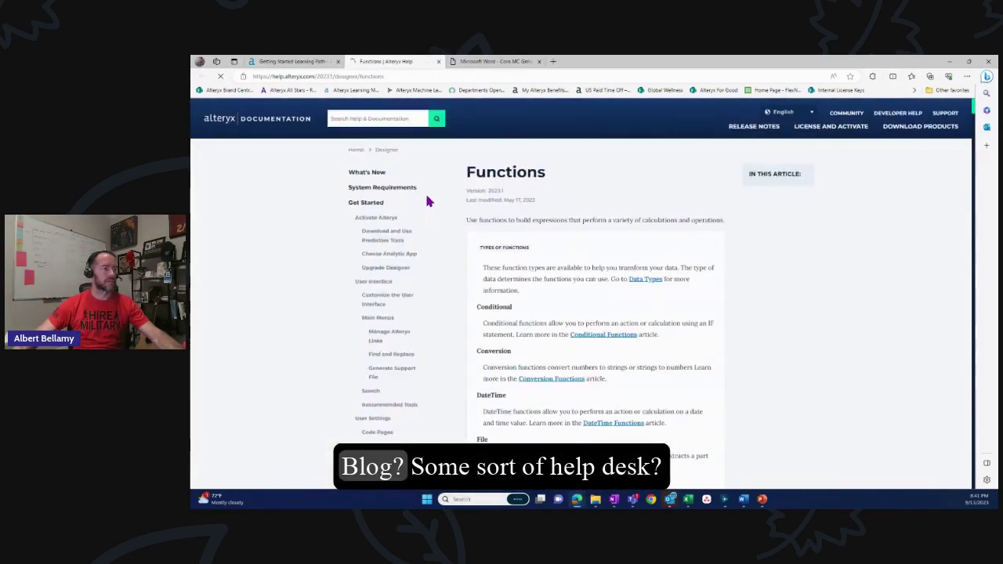
scroll(460, 260, down, 15)
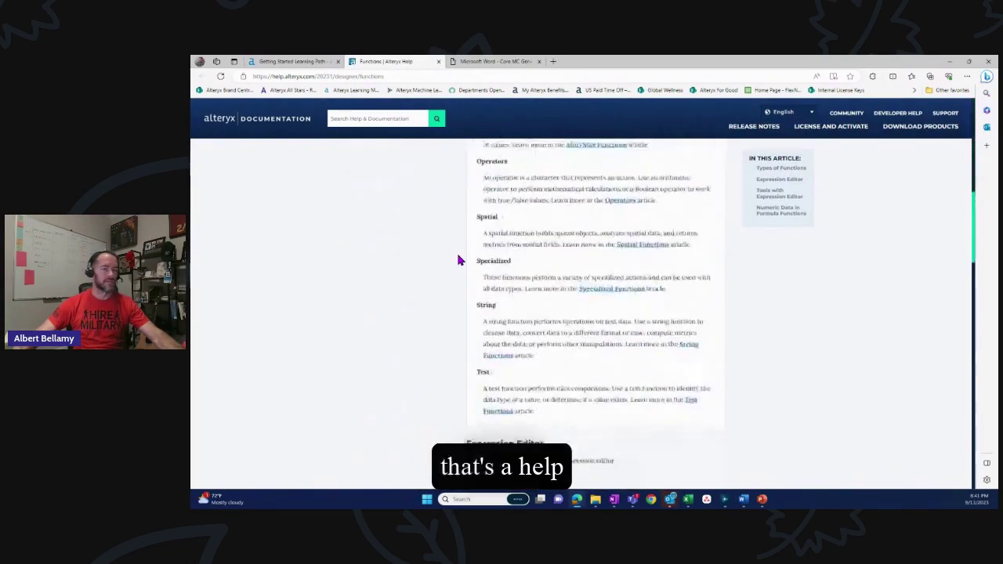
scroll(459, 260, up, 15)
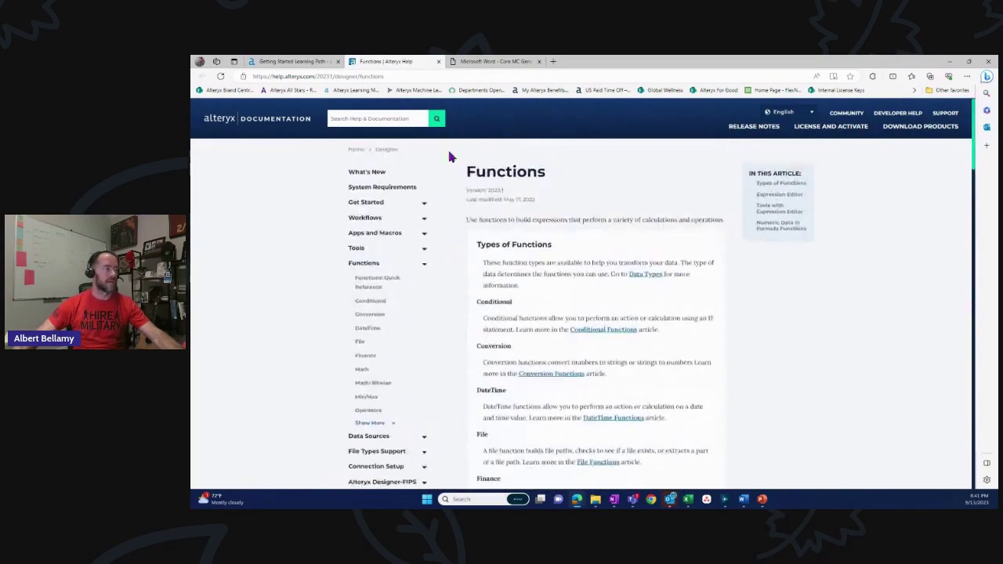
click(438, 61)
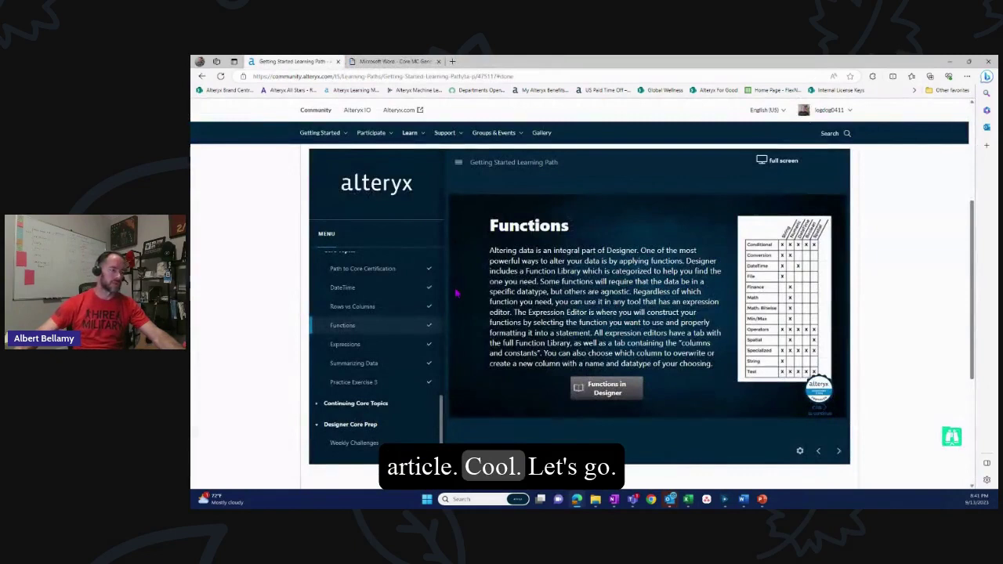
click(818, 451)
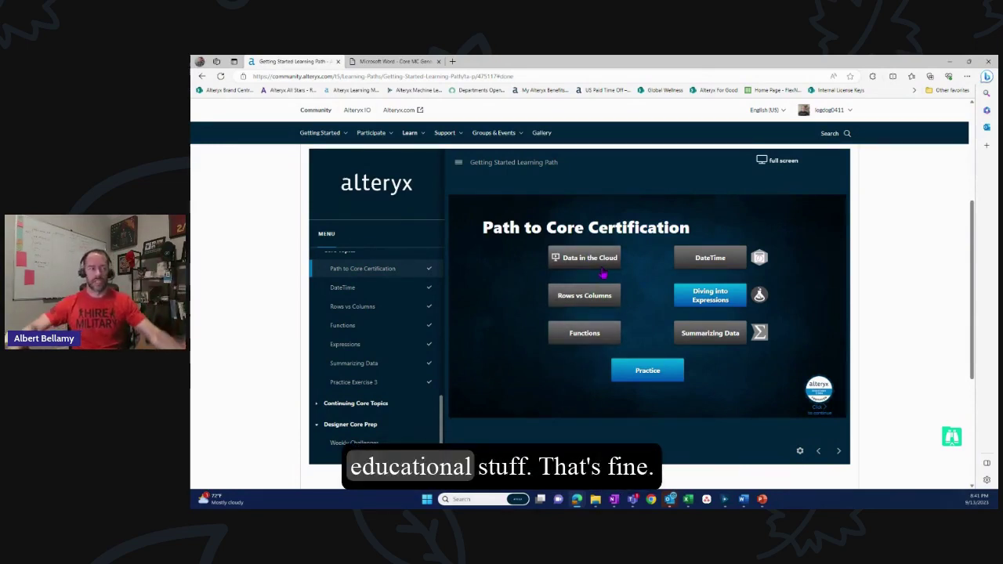
Open the DateTime topic, skim the length of its Tool Mastery article, and close the article
click(705, 258)
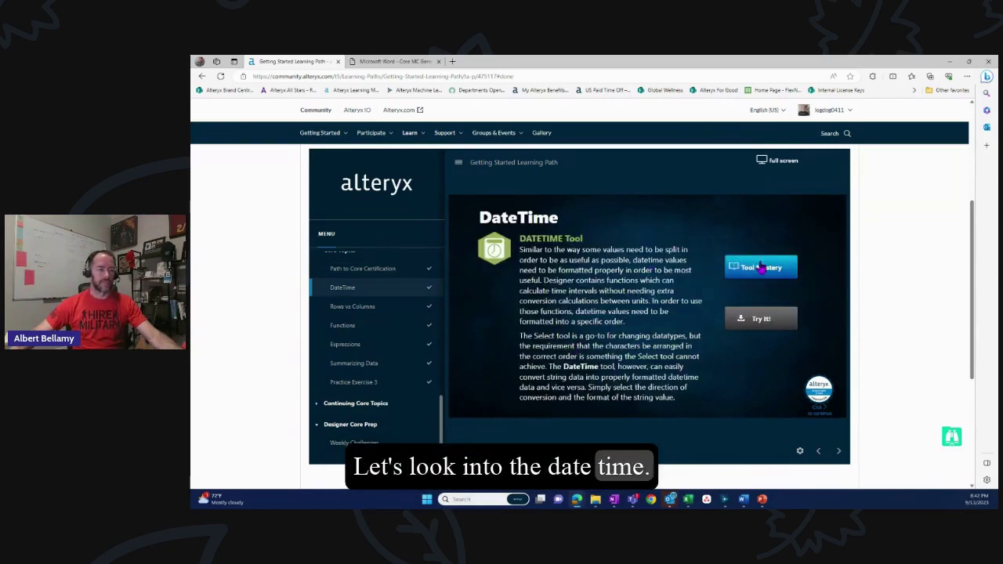
click(761, 268)
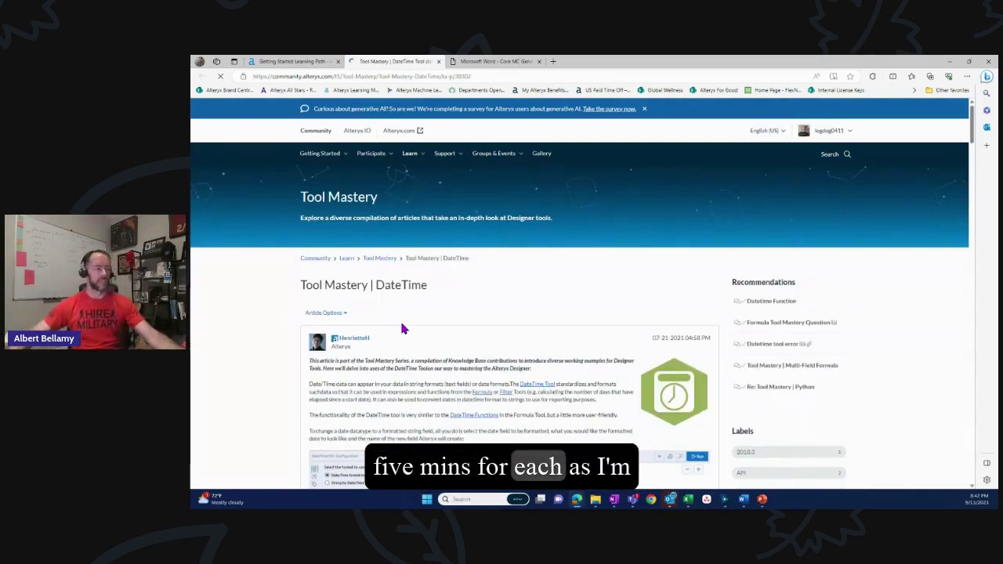
scroll(313, 345, down, 6)
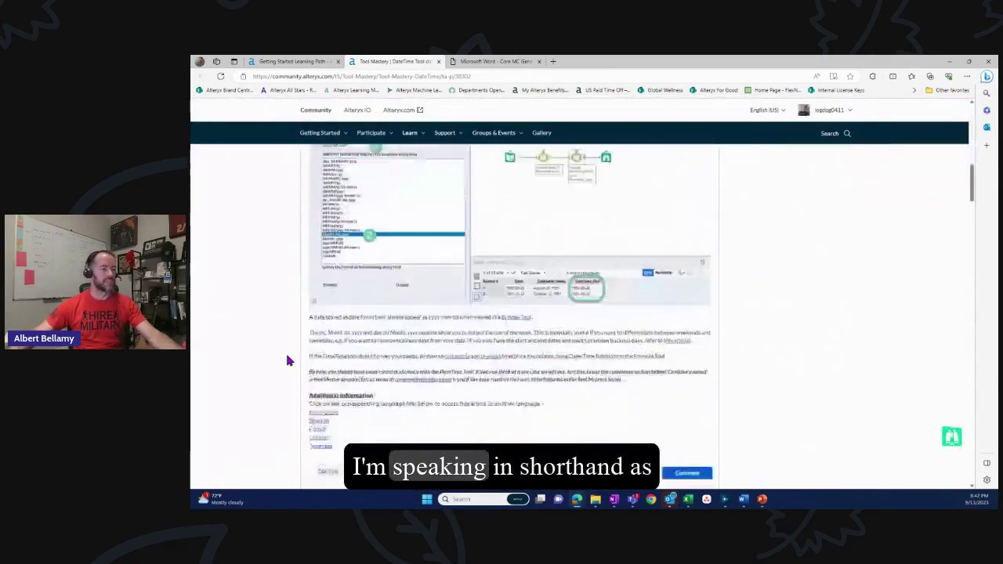
scroll(288, 361, down, 5)
scroll(287, 359, up, 10)
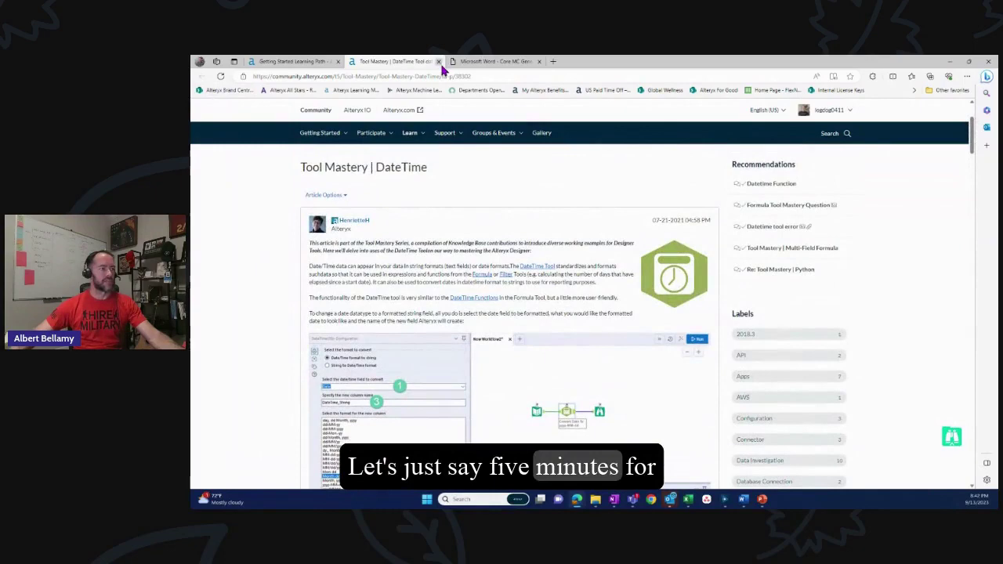
click(439, 62)
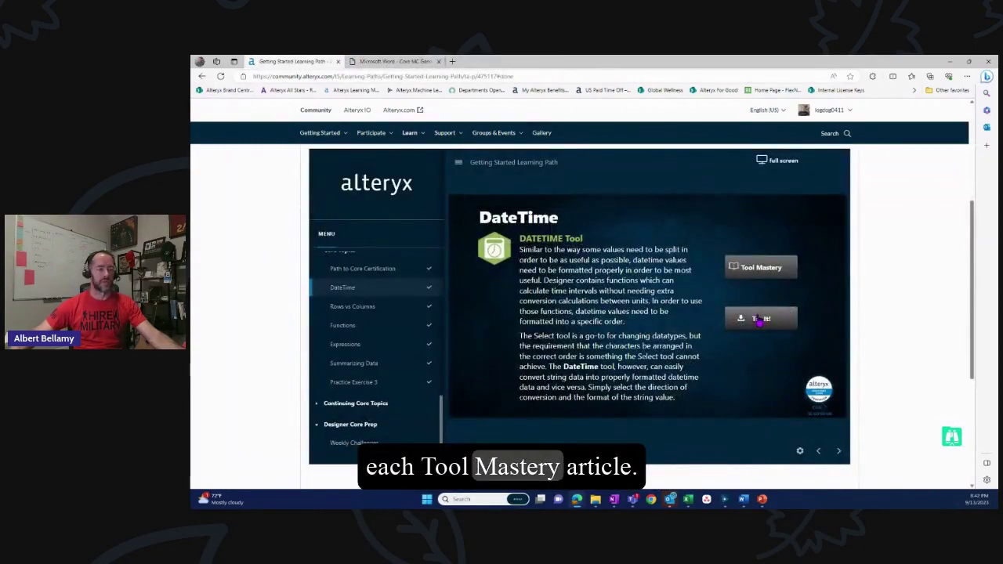
Go through the Rows vs Columns, Functions and Expressions topics in turn
click(369, 308)
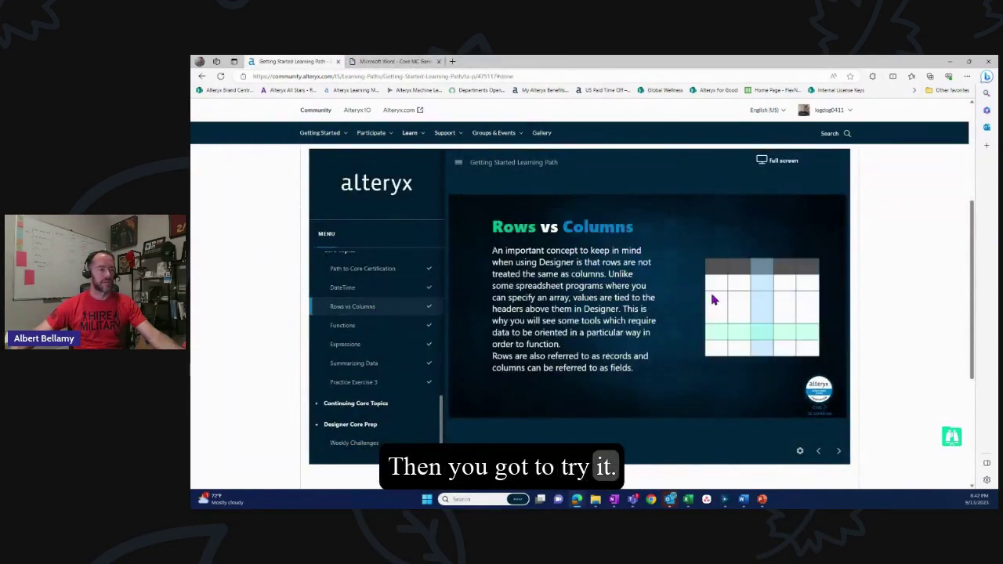
click(367, 326)
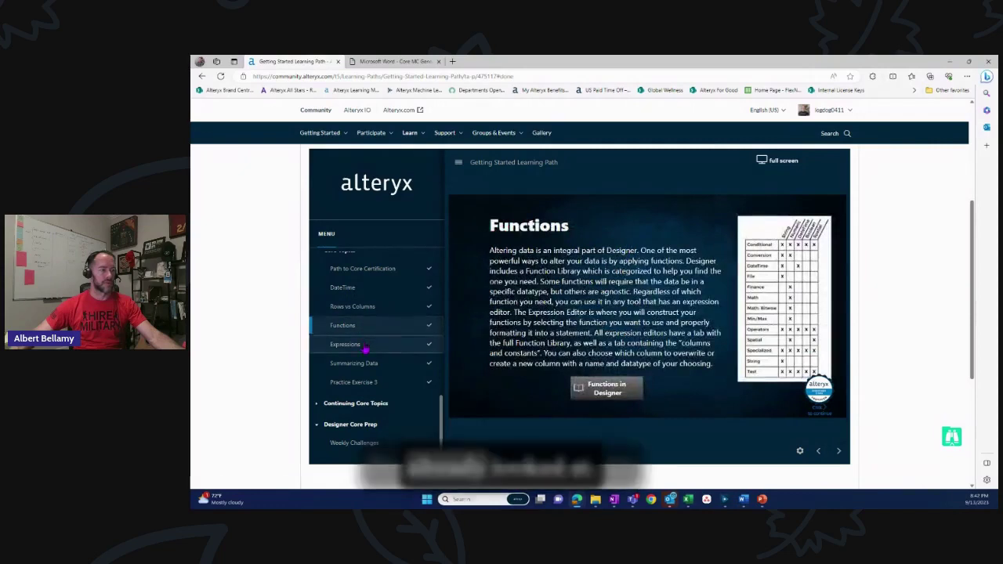
click(364, 347)
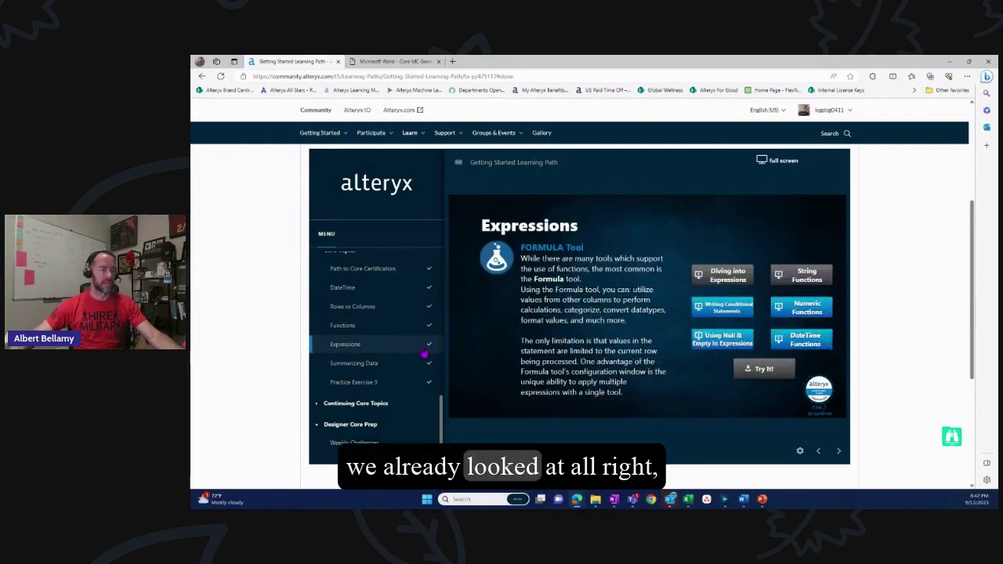
Open the Summarizing Data topic's interactive lesson, check its estimated time, and close the lesson
click(366, 365)
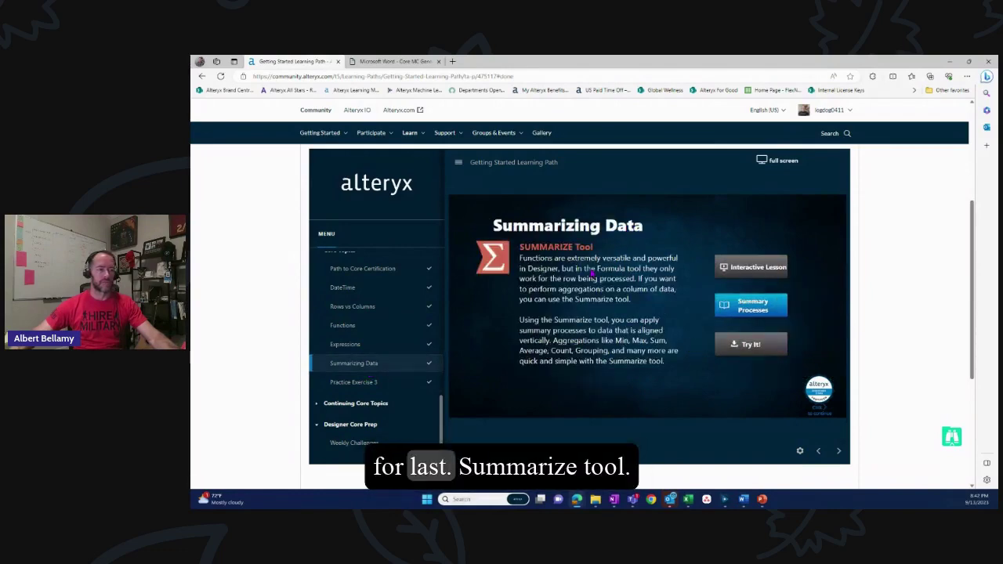
click(746, 270)
scroll(275, 351, down, 4)
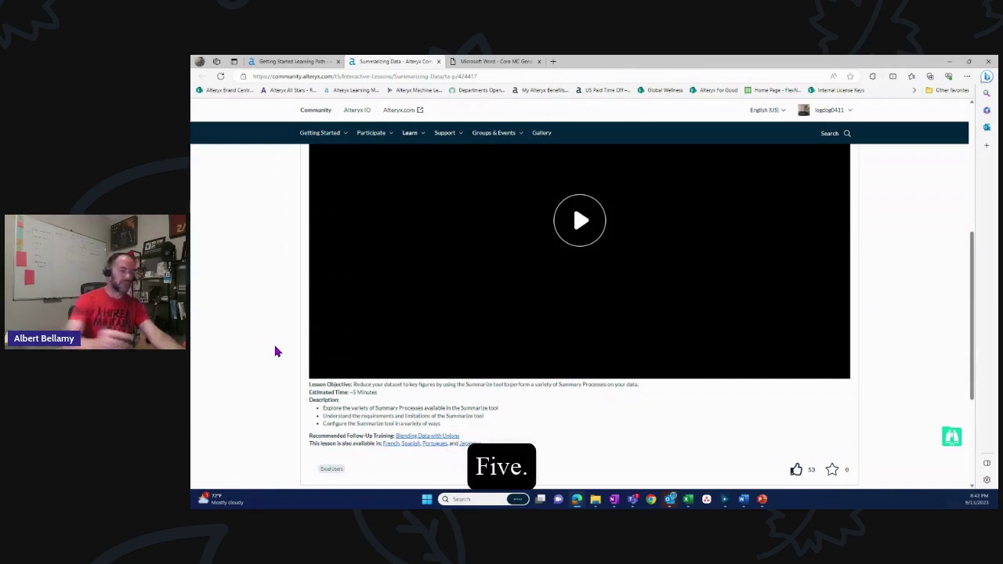
click(439, 61)
Skim the Summary Processes help article linked from Summarizing Data and close it
click(720, 313)
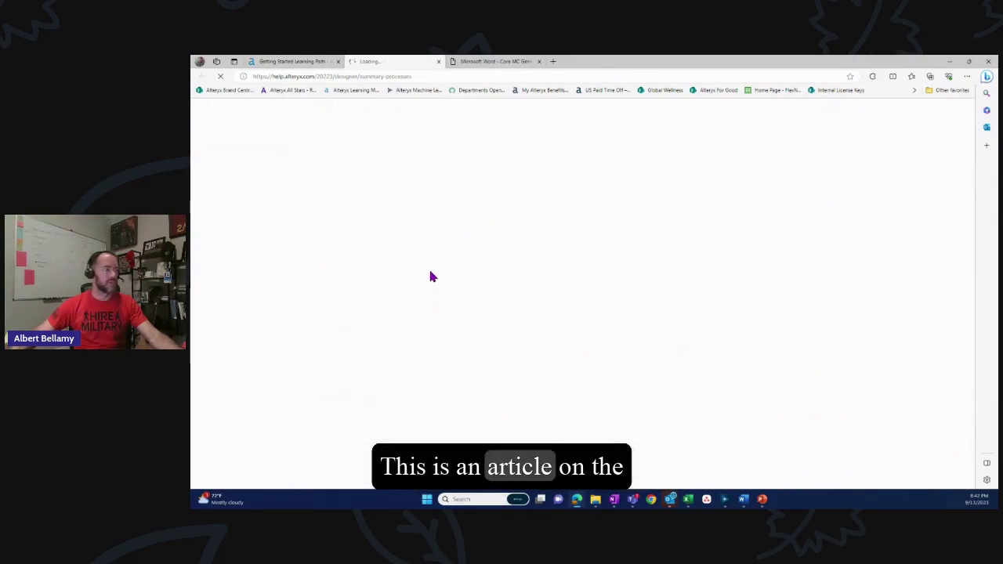
scroll(510, 282, down, 20)
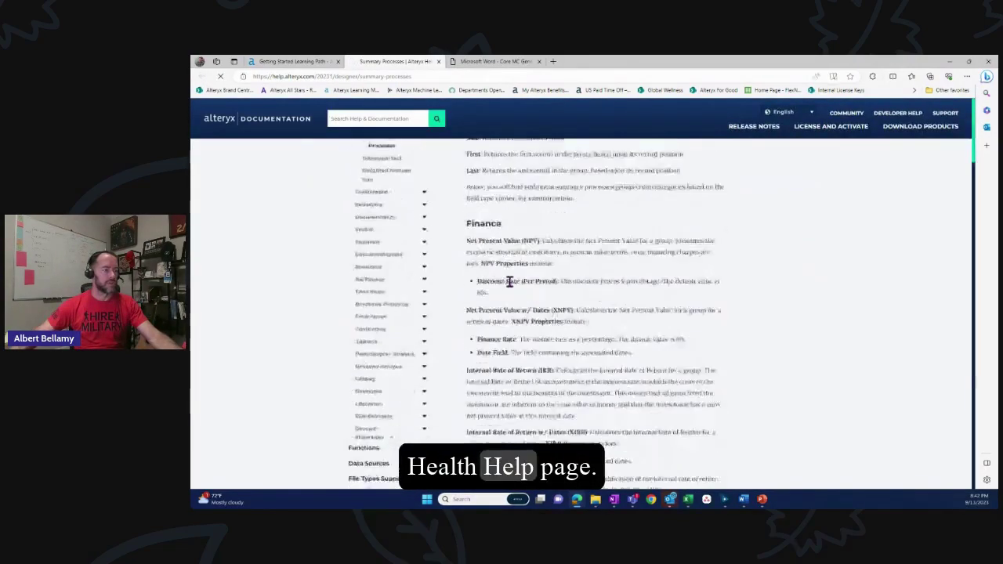
scroll(509, 282, up, 8)
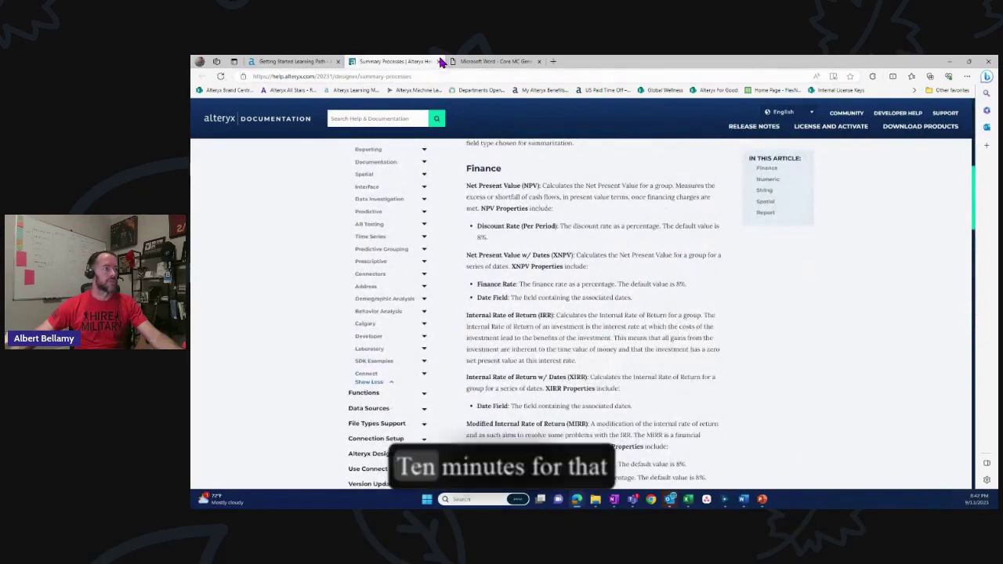
click(438, 62)
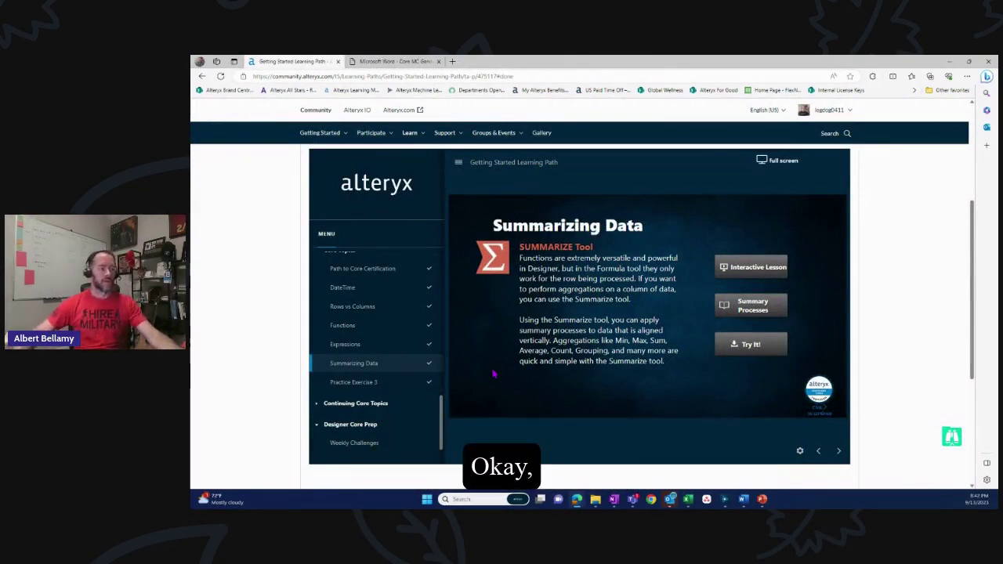
Return to the Expressions topic, check the Diving into Expressions lesson, and close it
click(373, 347)
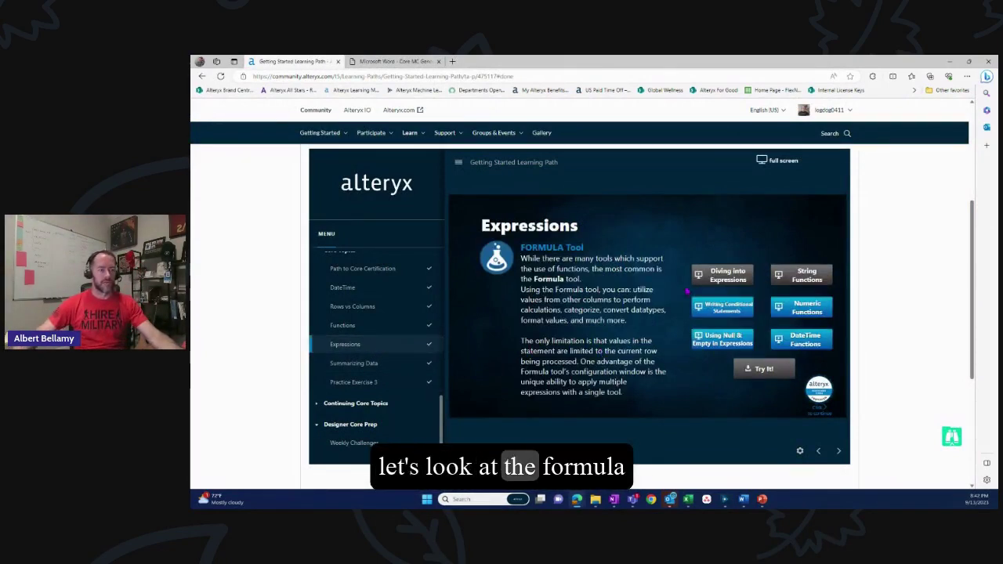
click(713, 279)
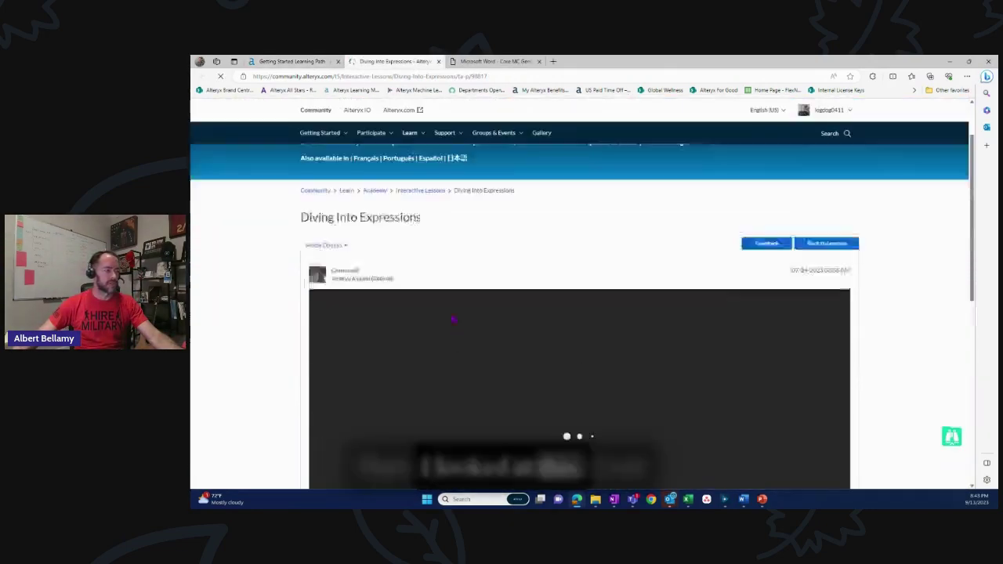
click(439, 61)
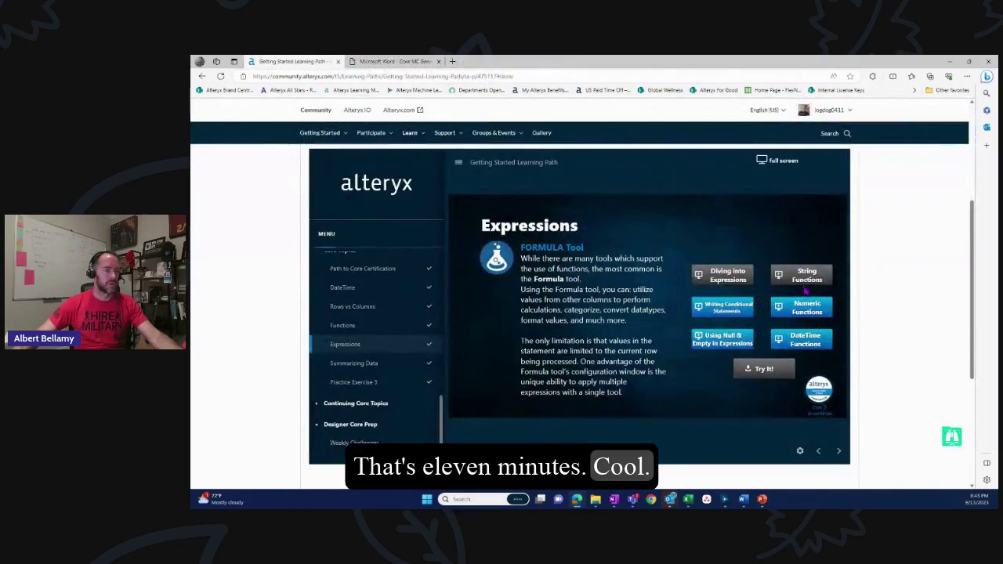
Open the String Functions interactive lesson from the Expressions topic and skim its page
click(805, 279)
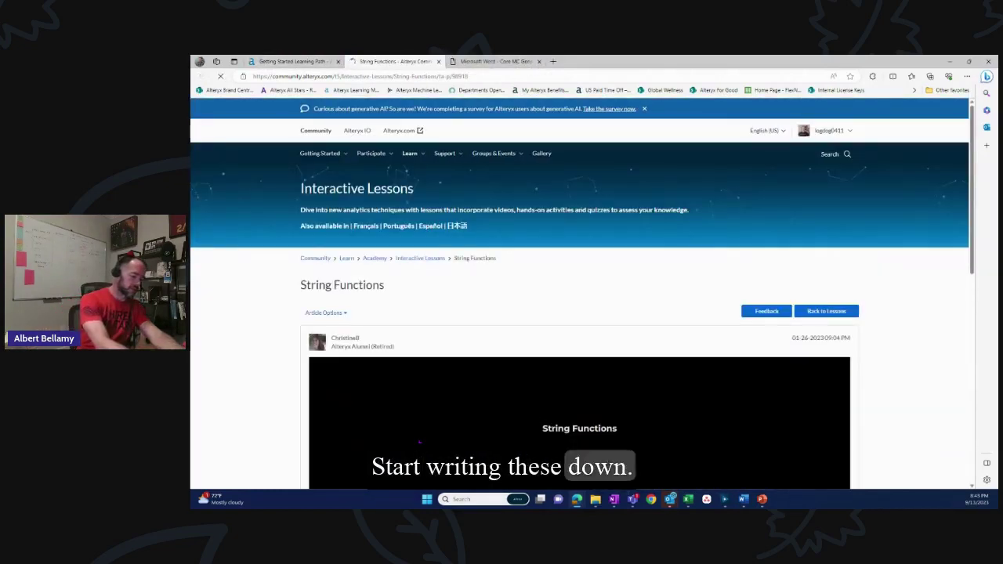
scroll(419, 443, down, 5)
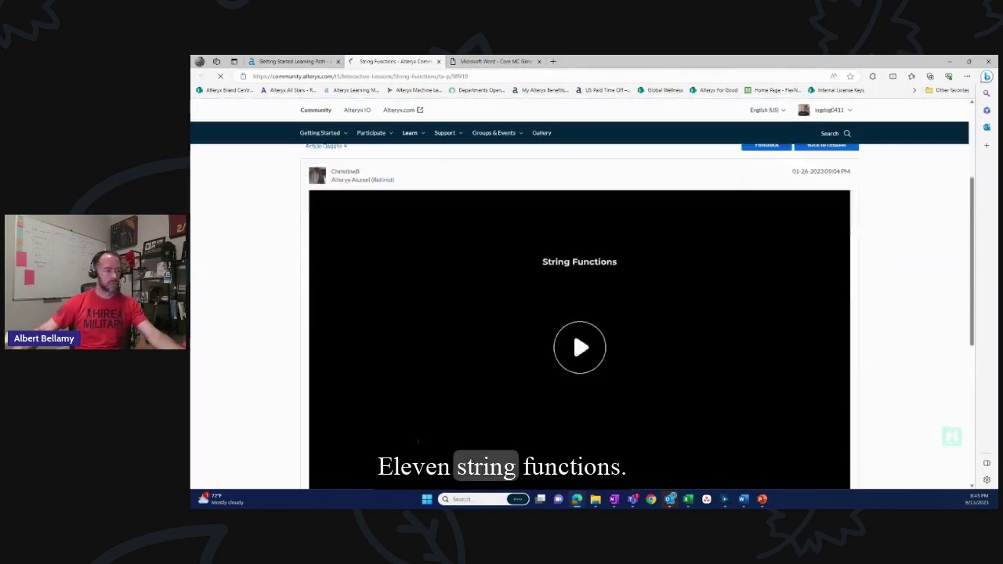
scroll(421, 445, up, 4)
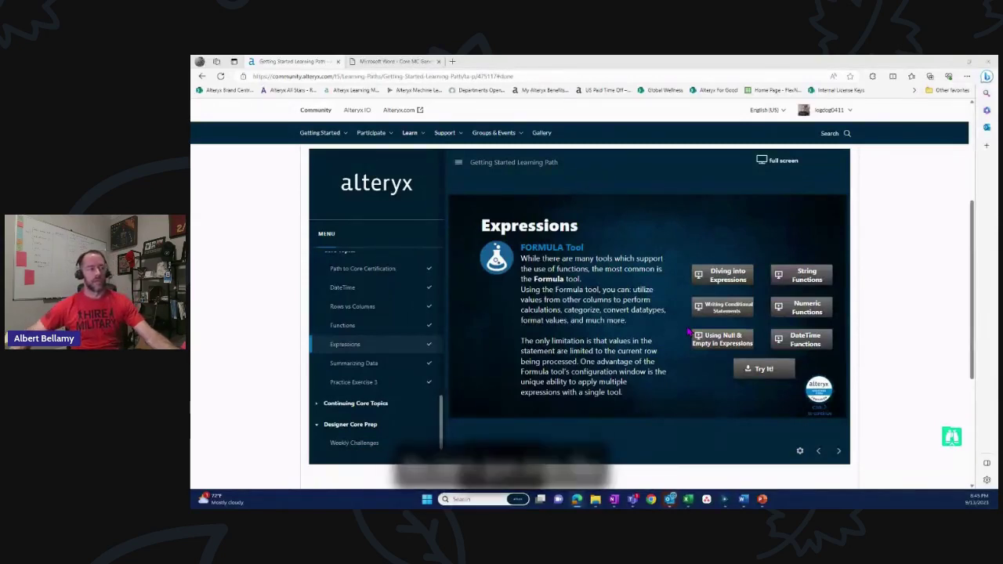
Open the DateTime topic, then switch to Alteryx Designer and look over the exercises in datetime_try_it.yxmd
click(342, 290)
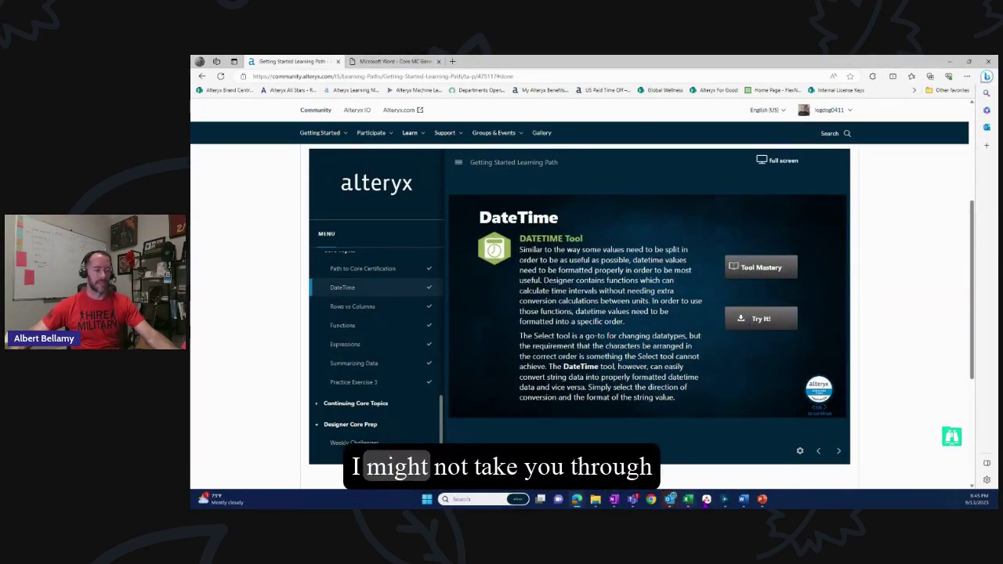
click(725, 499)
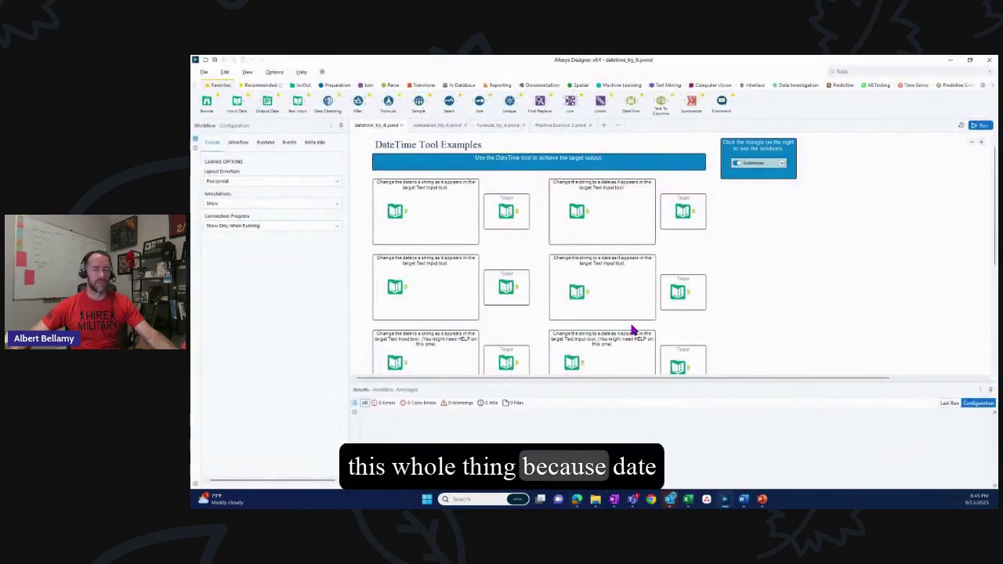
scroll(634, 330, down, 3)
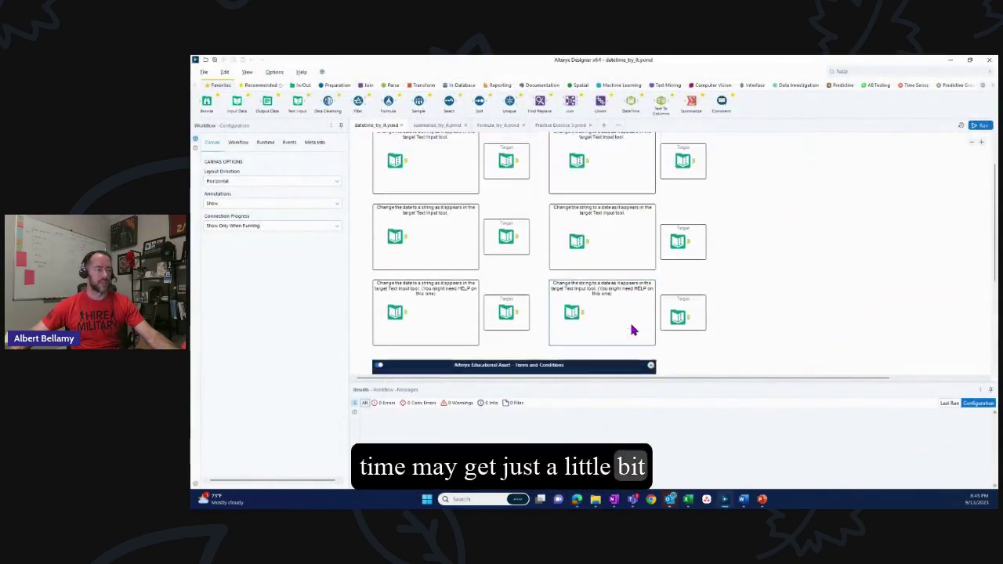
scroll(634, 330, up, 1)
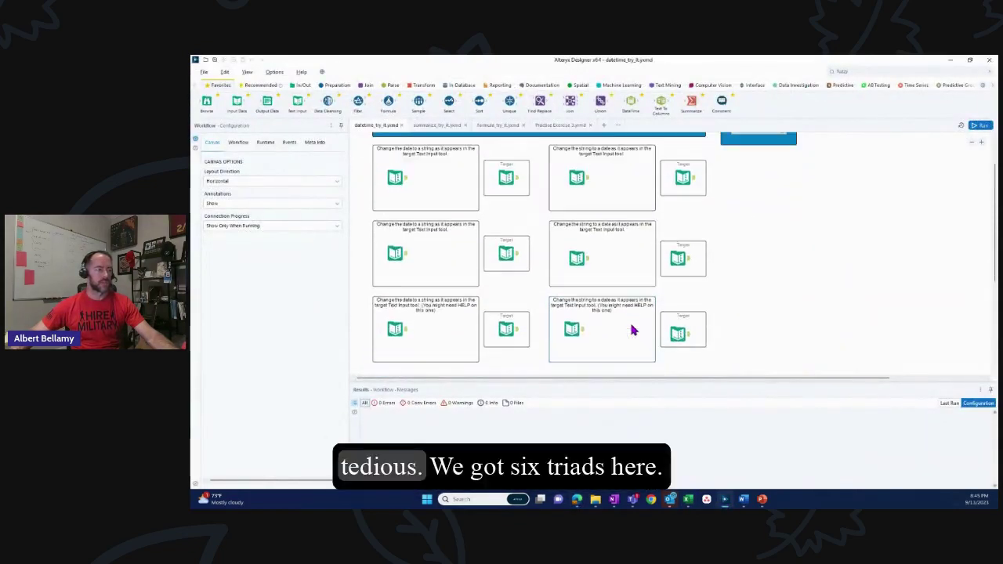
Examine the date and time parts of the Date values in the first date-to-string exercise's Text Input tool
click(395, 177)
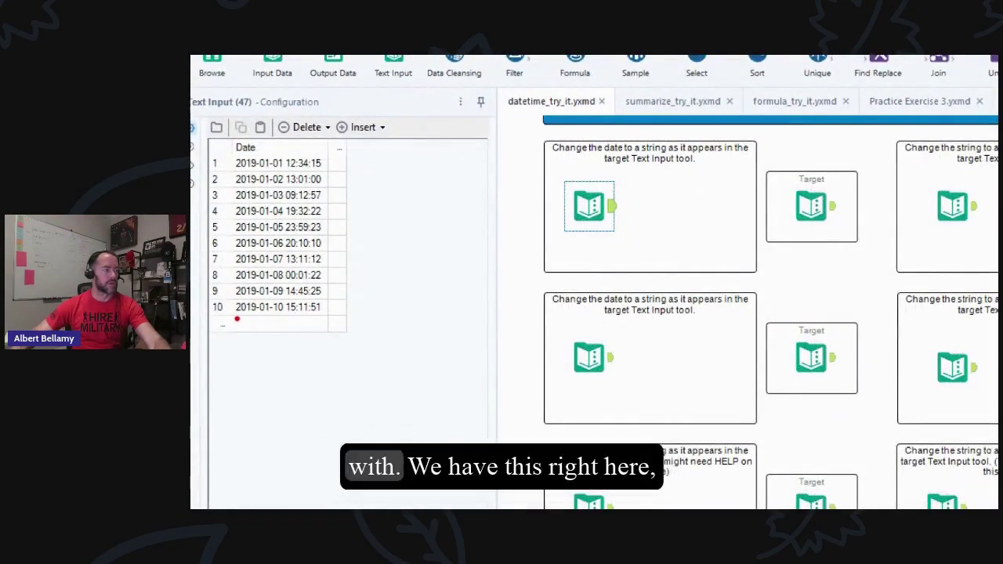
drag(263, 318, 281, 318)
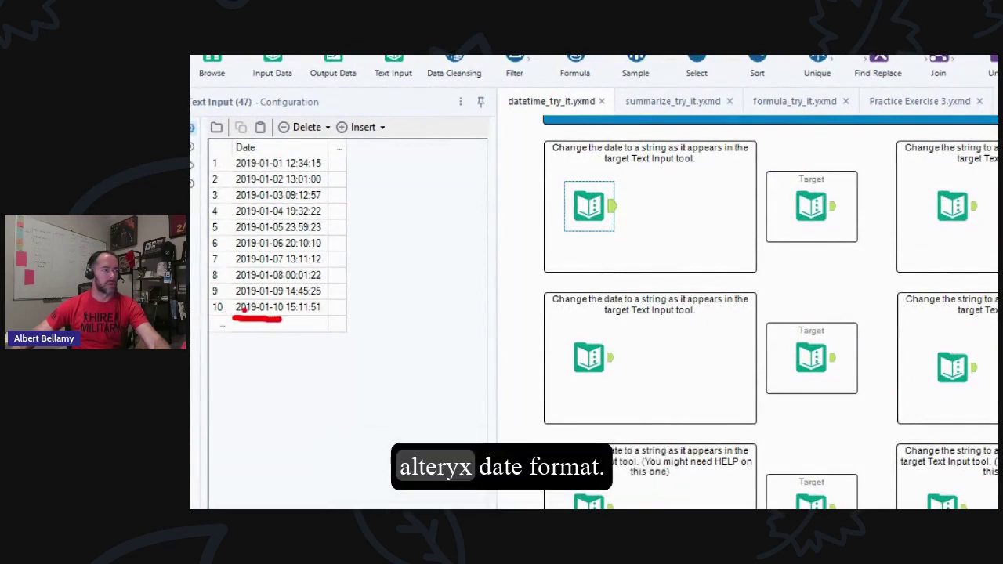
drag(294, 321, 323, 322)
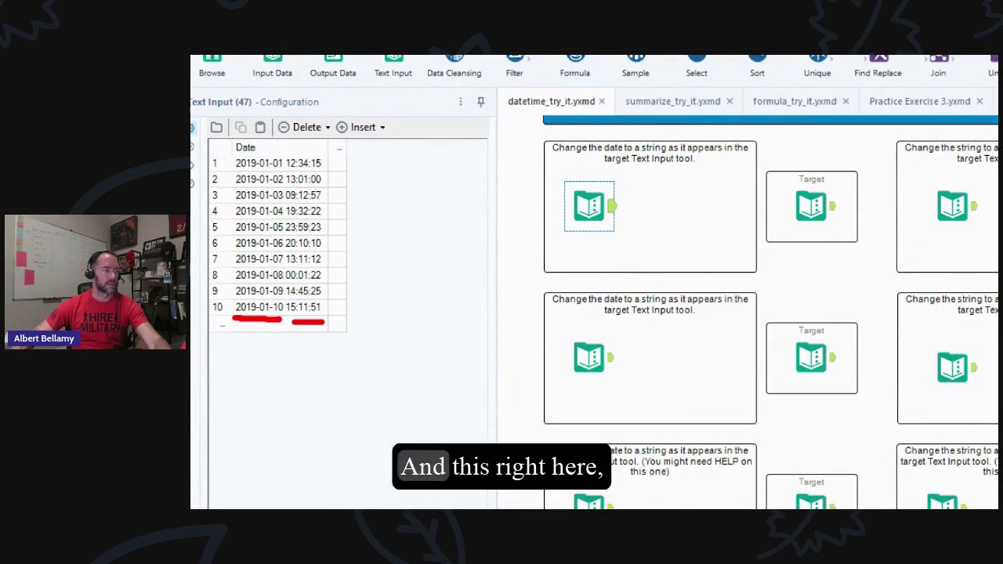
key(Escape)
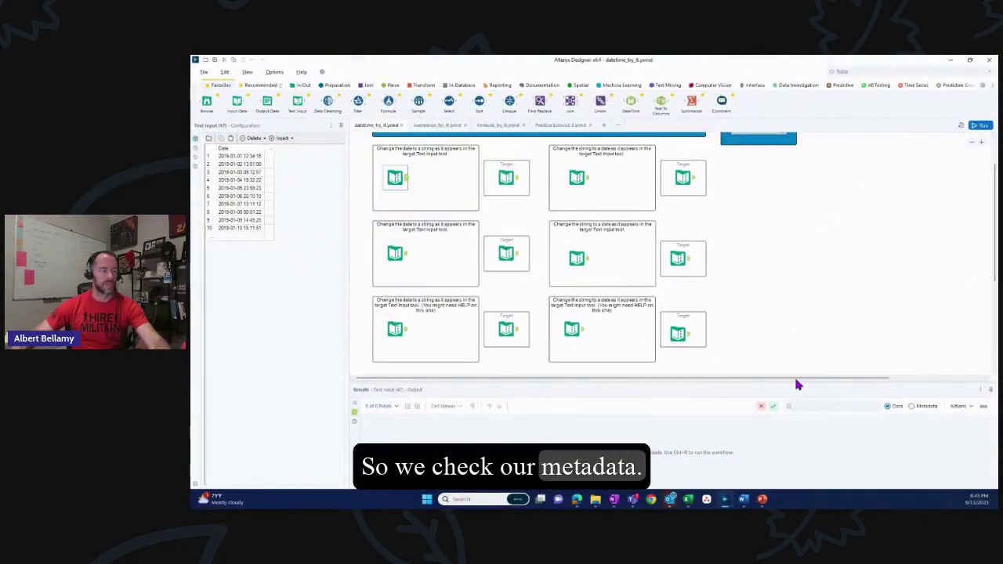
Run the workflow and compare the first exercise's input metadata with its target's metadata and data
click(714, 343)
key(ctrl+r)
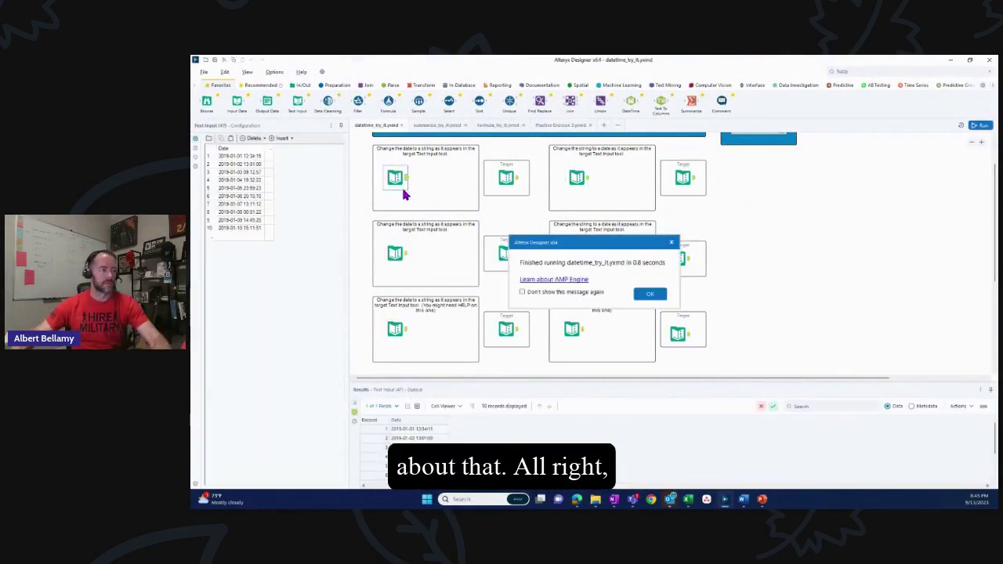
click(650, 293)
click(911, 406)
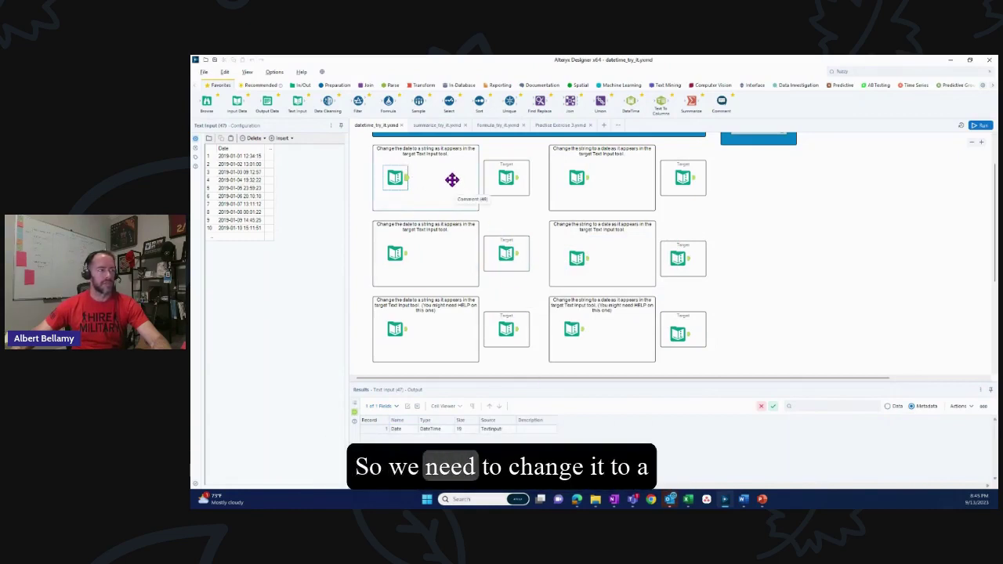
click(500, 174)
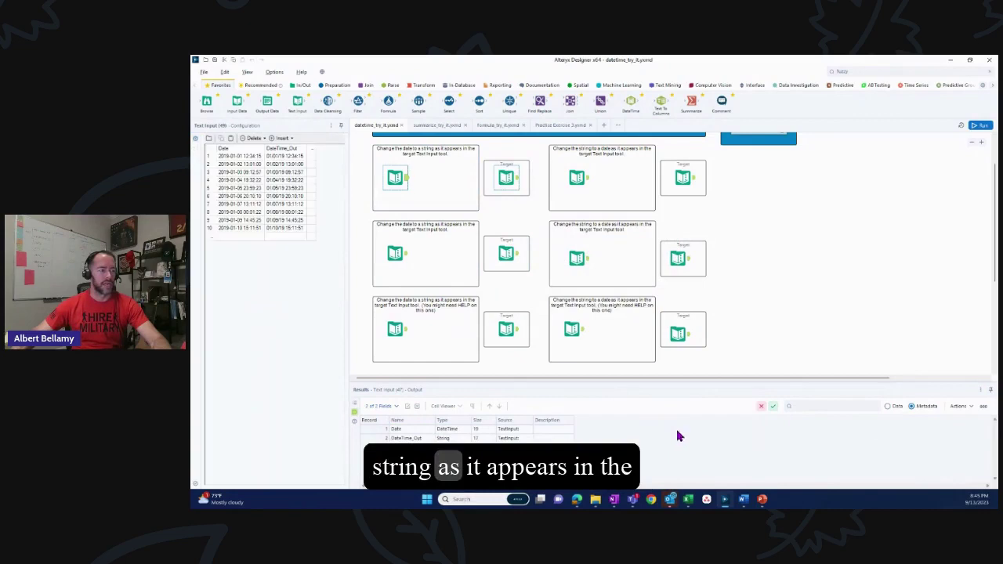
click(888, 406)
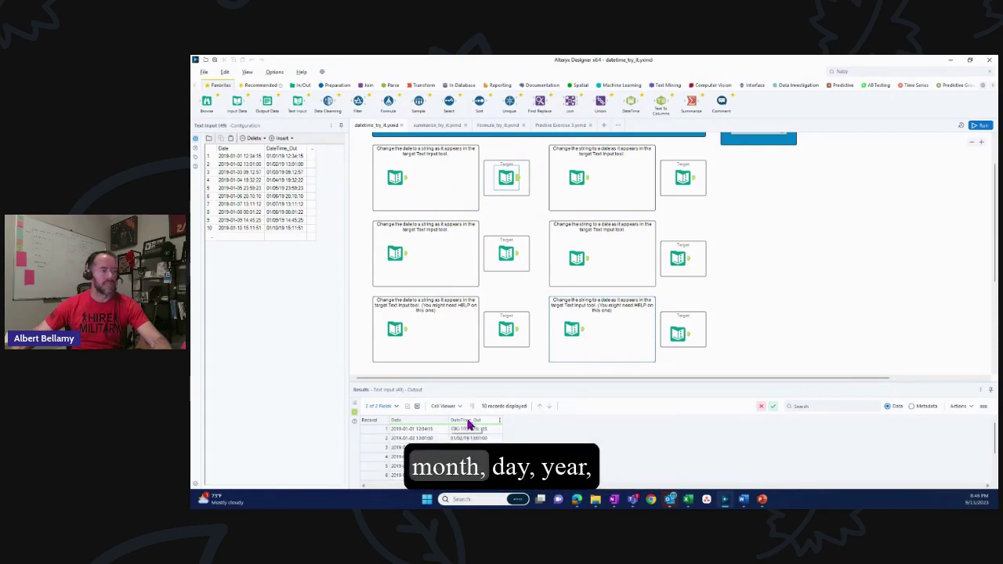
Connect a DateTime tool to the first exercise's input, converting the Date field from date/time to string in MM/dd/yyyy hh:mm:ss format
drag(587, 135, 432, 178)
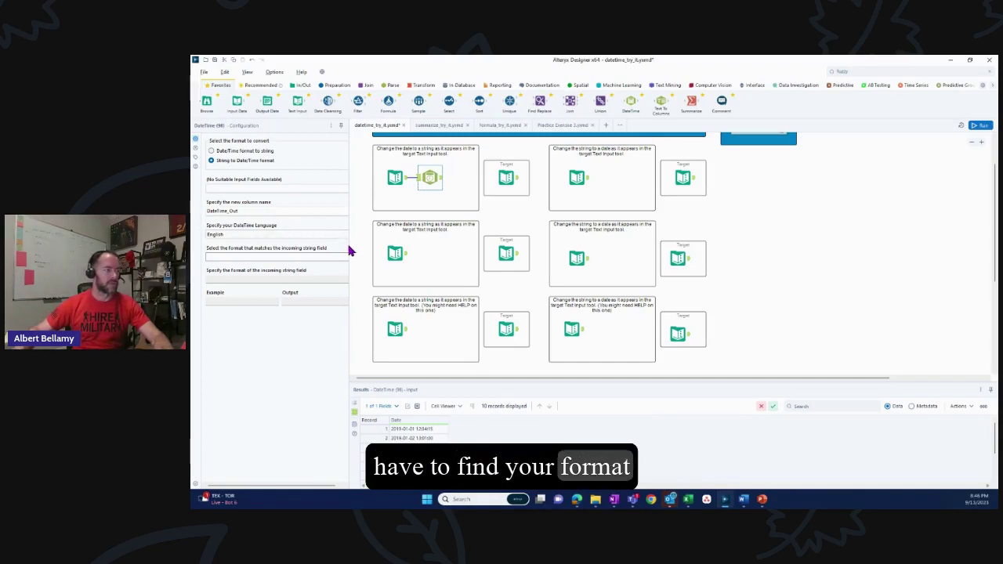
drag(383, 246, 390, 250)
click(220, 153)
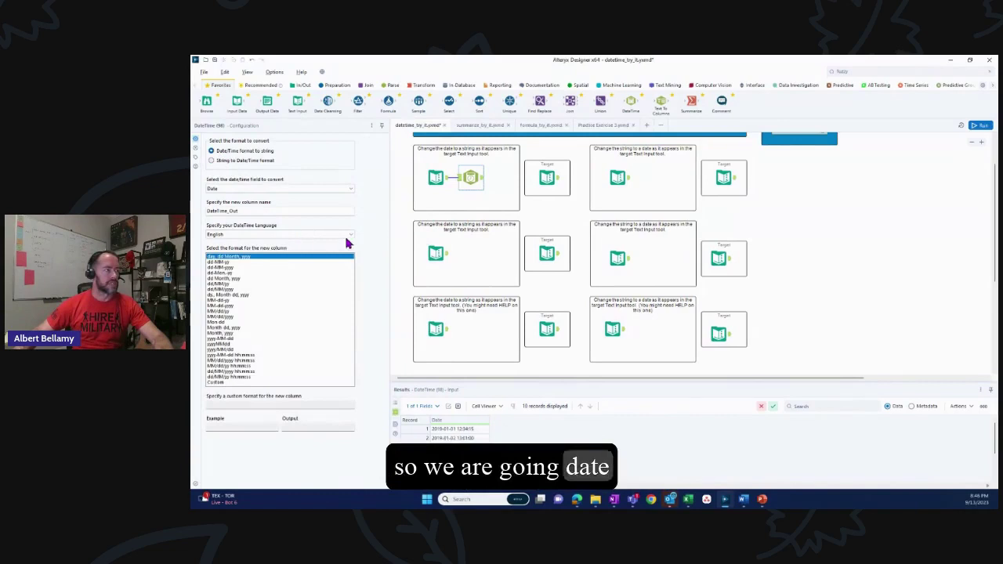
click(308, 190)
click(308, 196)
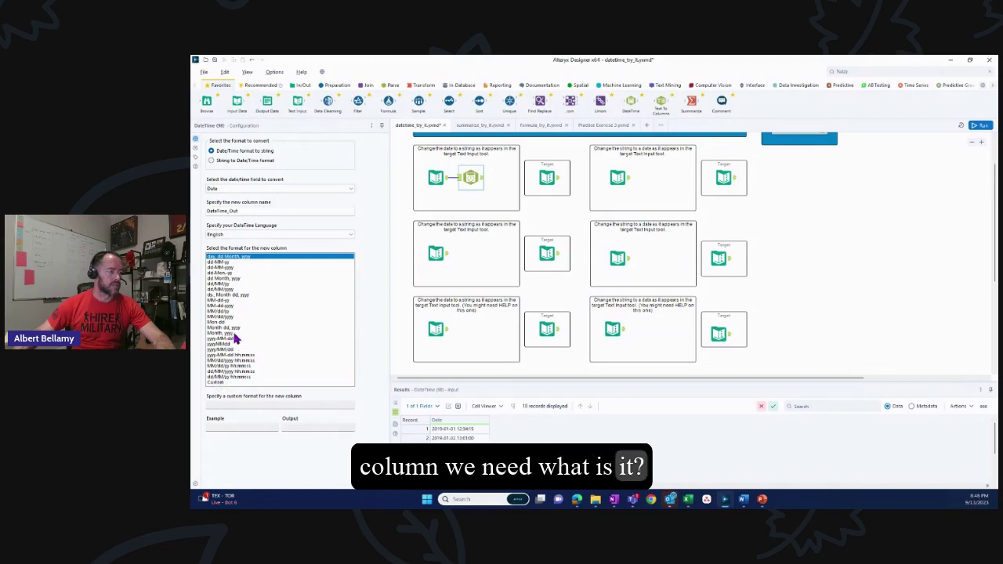
click(234, 361)
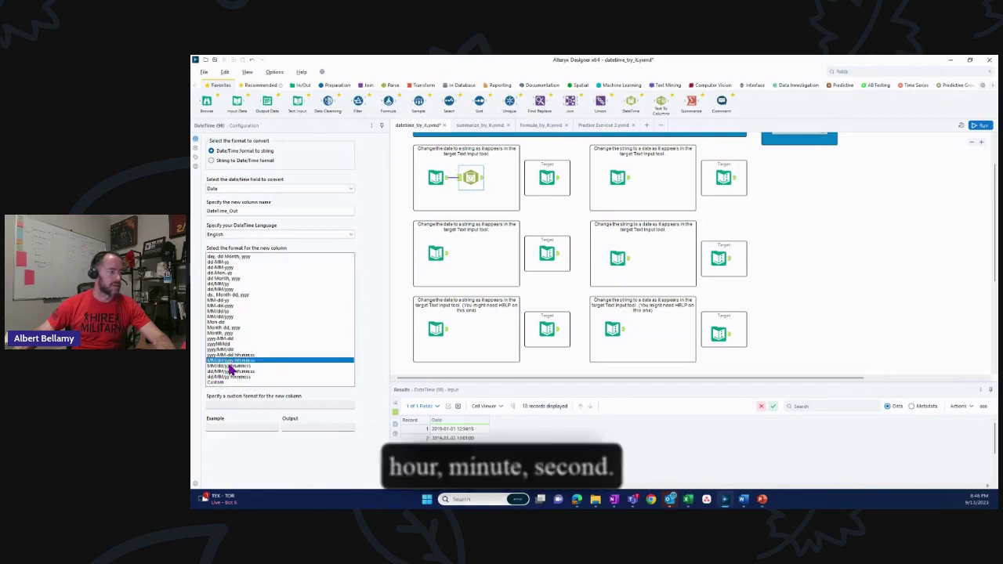
Run the workflow and compare the first DateTime tool's output with the target values
click(507, 217)
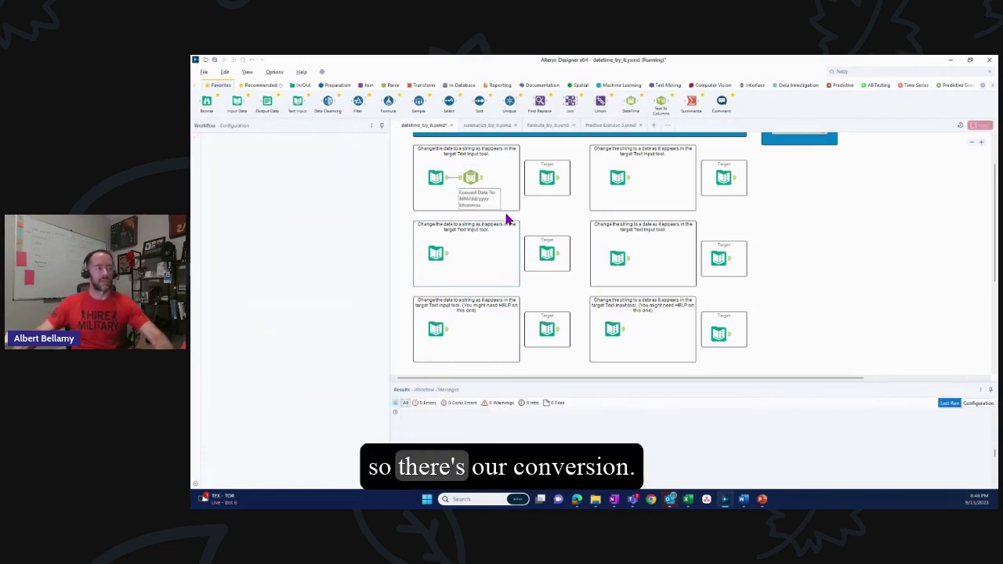
key(ctrl+r)
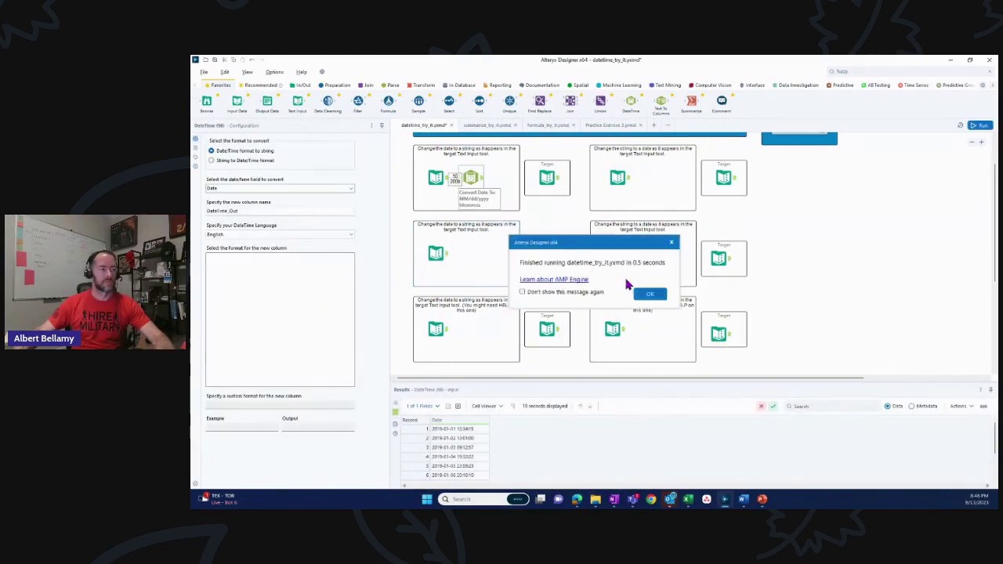
click(652, 297)
click(480, 178)
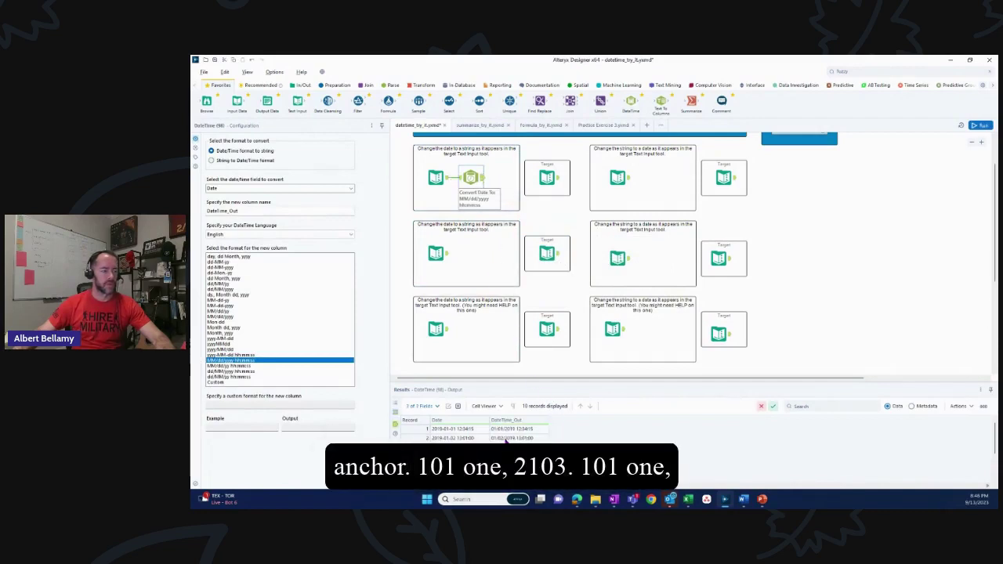
click(552, 191)
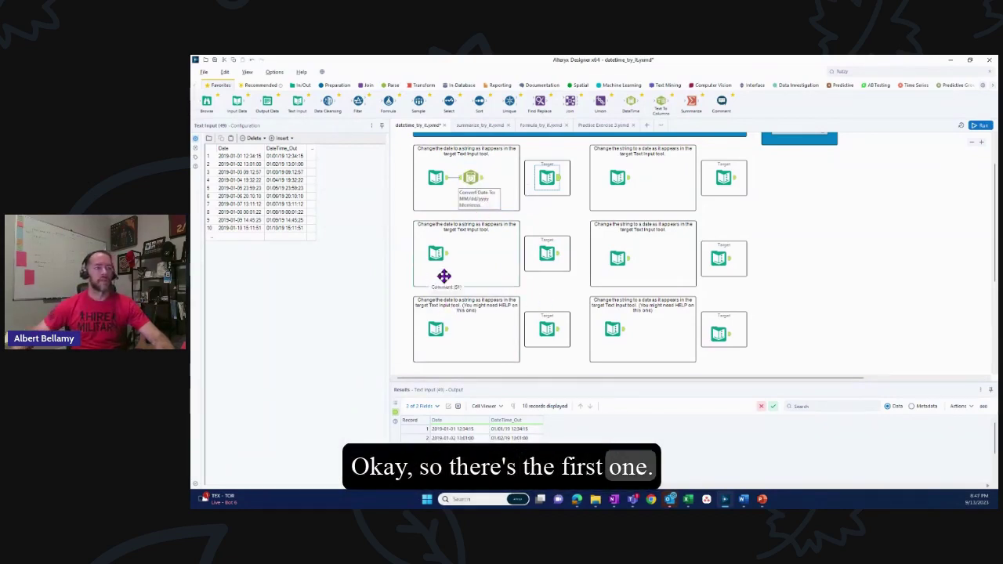
Connect a DateTime tool to the first string-to-date exercise's input, converting Date from a string with the custom format "dd Month, yyyy"
click(618, 177)
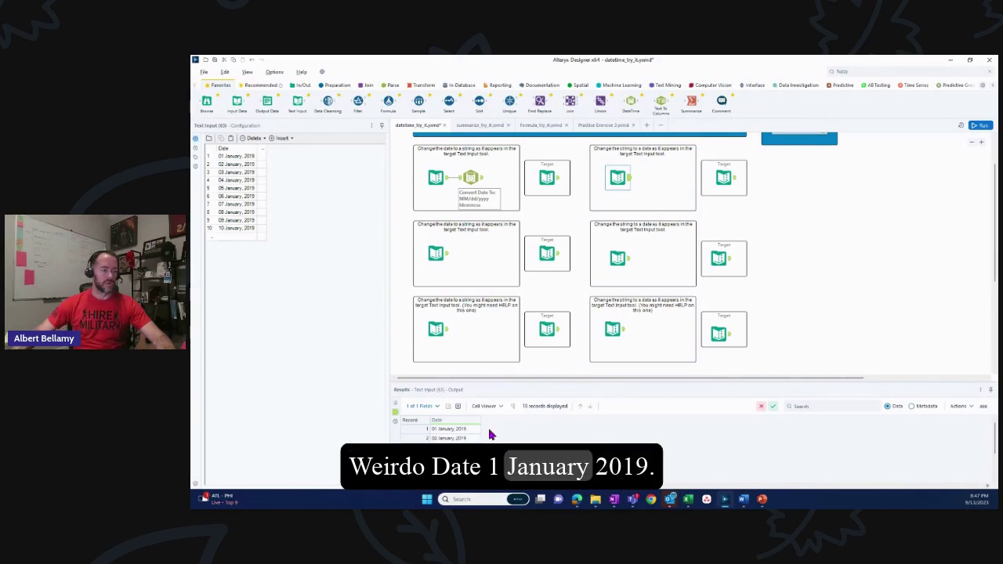
click(726, 178)
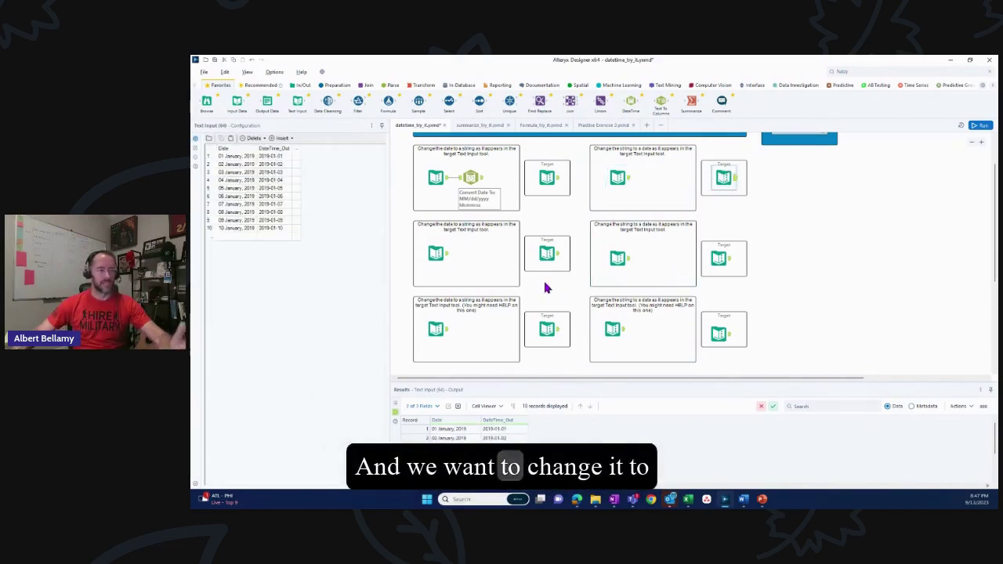
drag(646, 166, 657, 177)
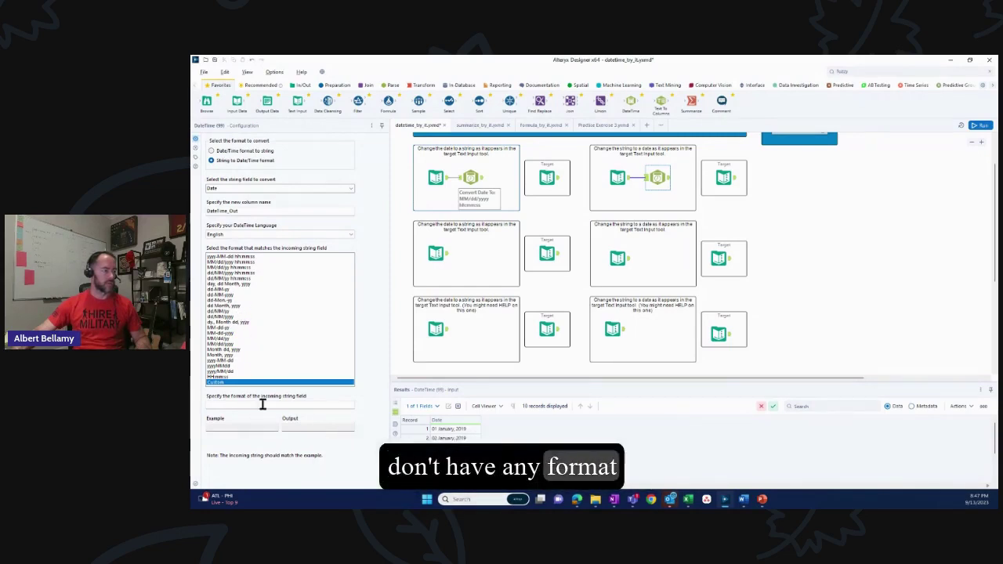
click(234, 403)
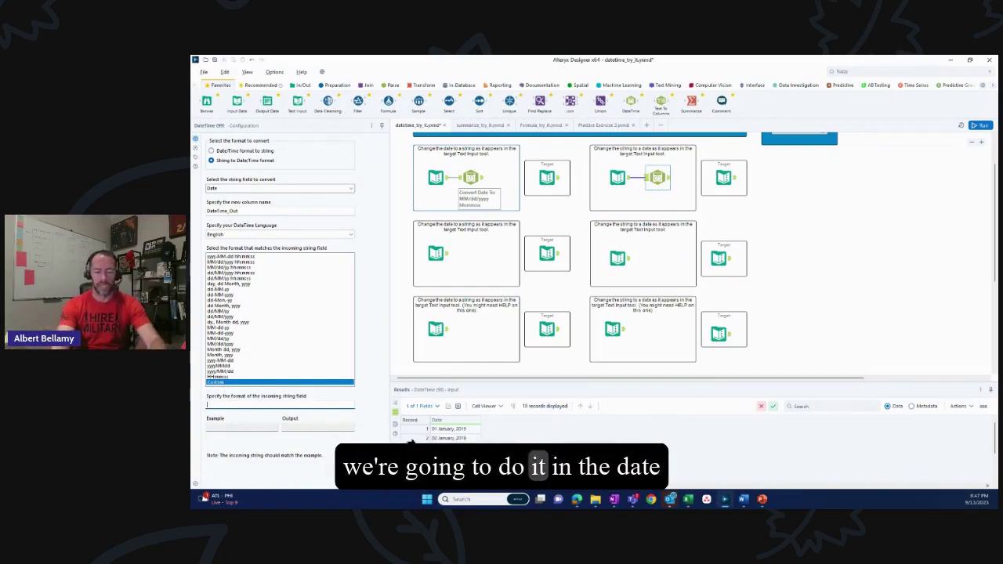
text(dd)
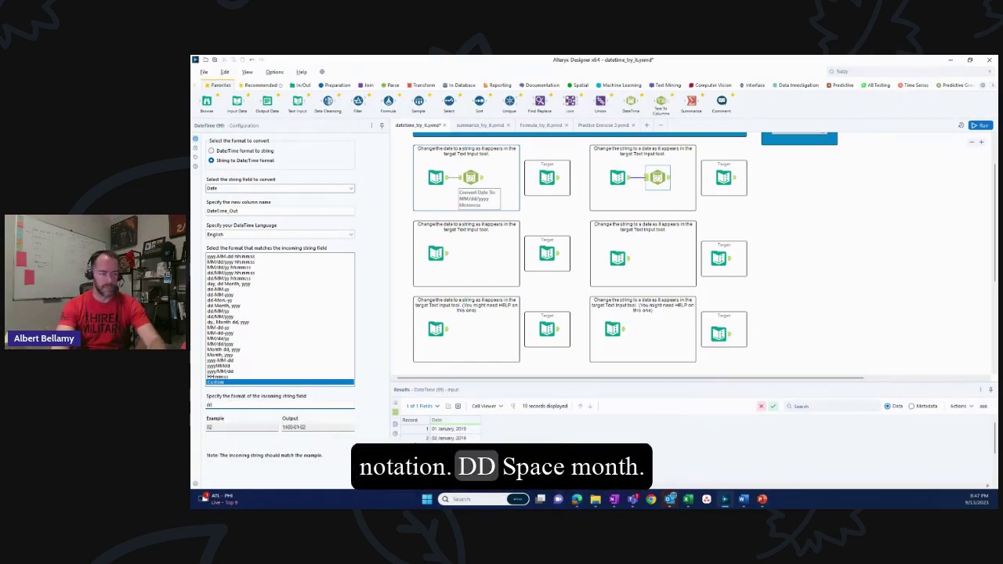
text( Month)
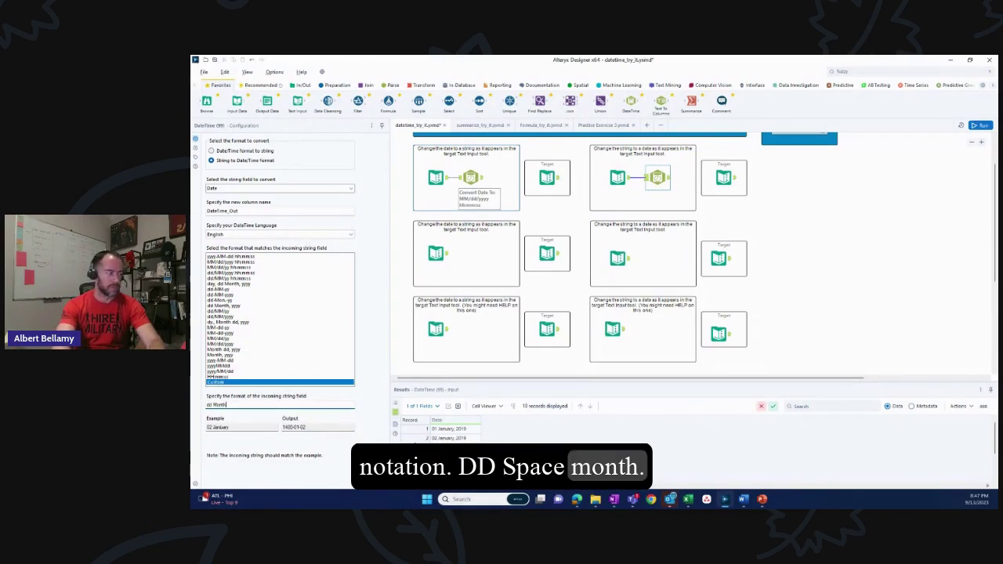
text(,)
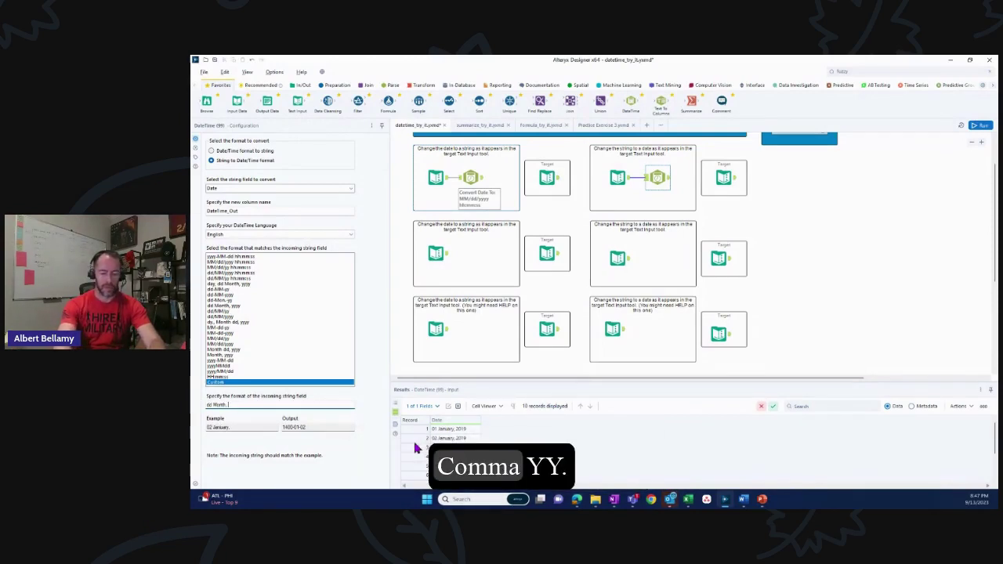
text( yyyy)
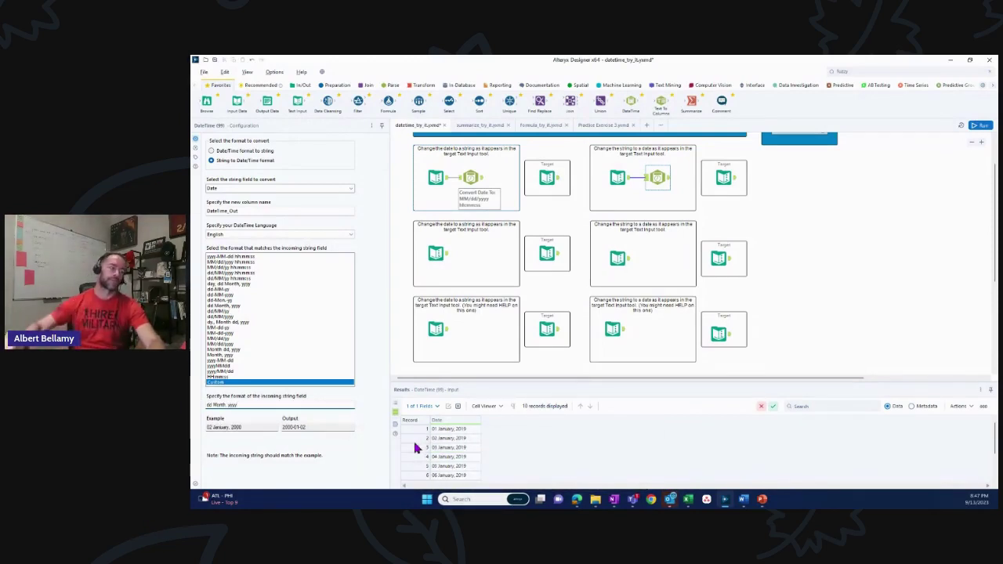
Run the workflow and check the output of the string-to-date DateTime tool
key(ctrl+r)
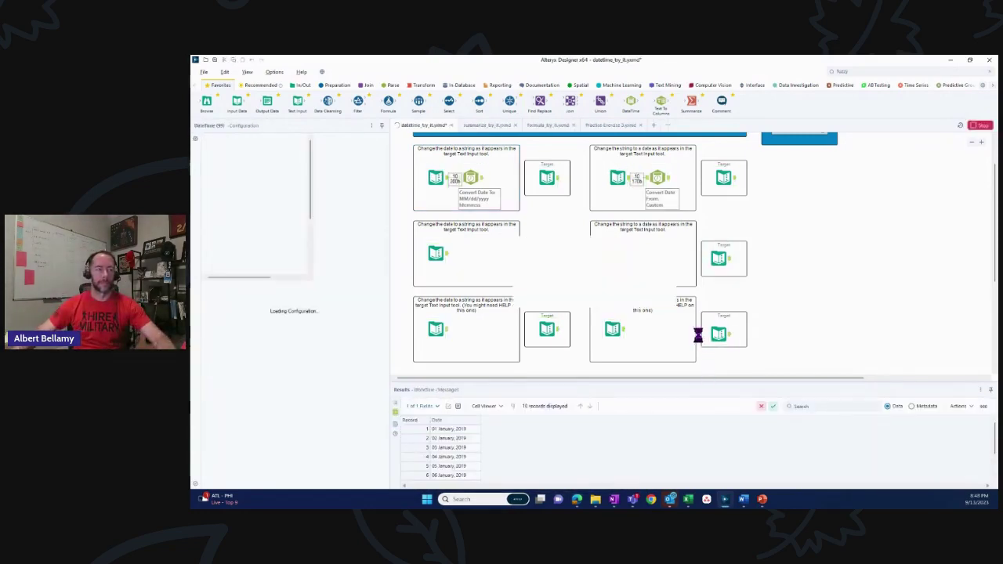
click(650, 295)
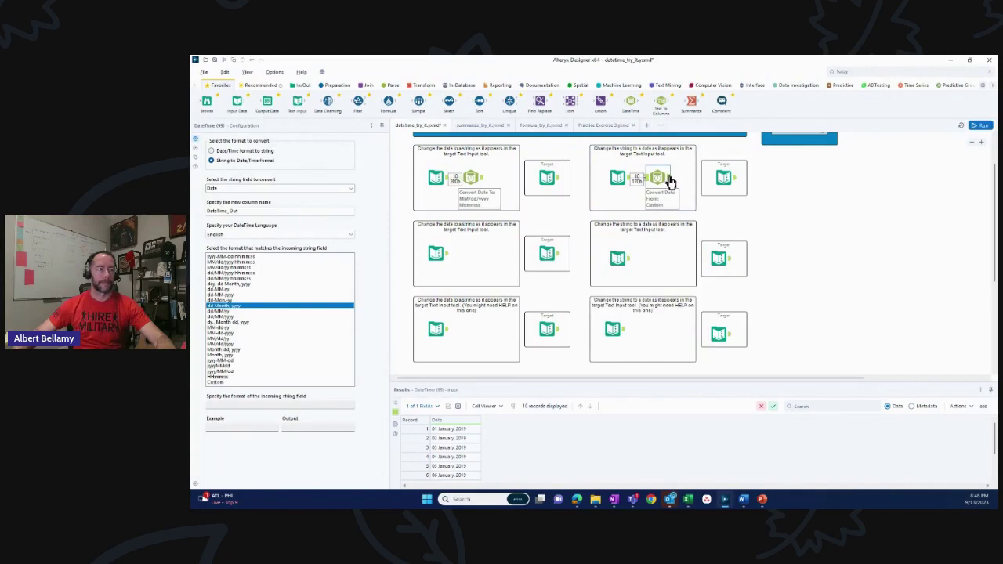
click(670, 181)
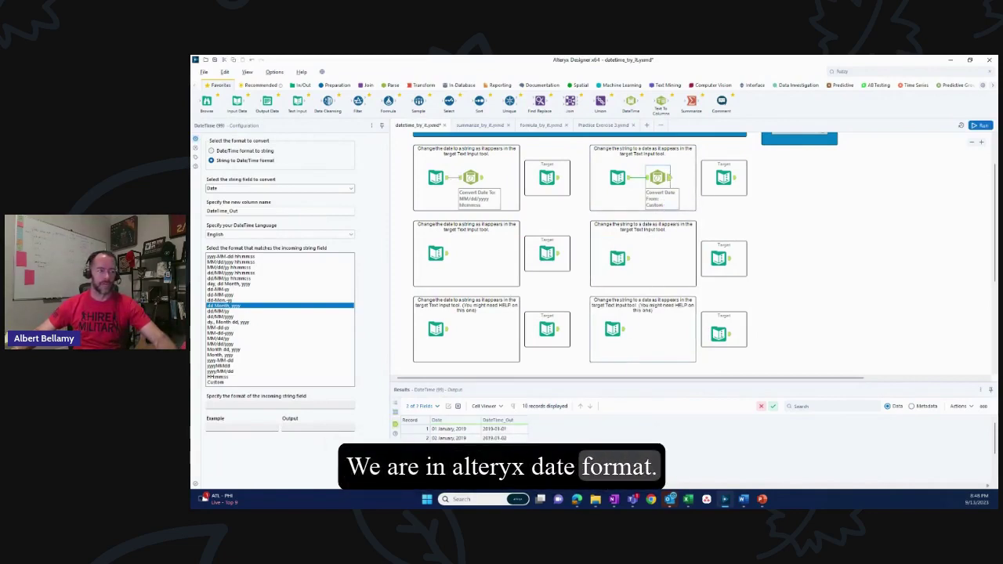
Check the second date-to-string exercise's input and target, and connect a DateTime tool converting Date from date/time to string as "day, dd Month, yyyy"
click(440, 254)
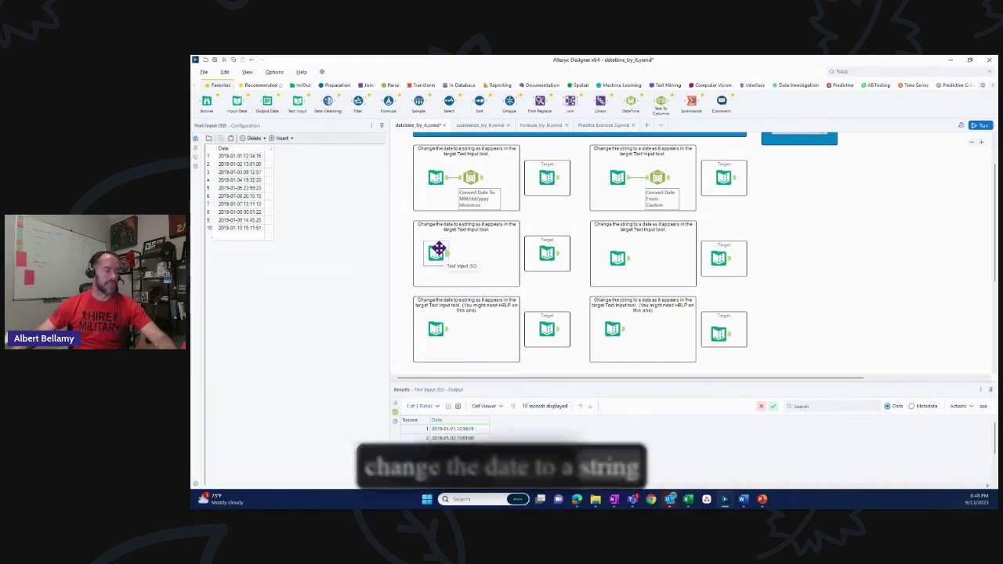
click(547, 259)
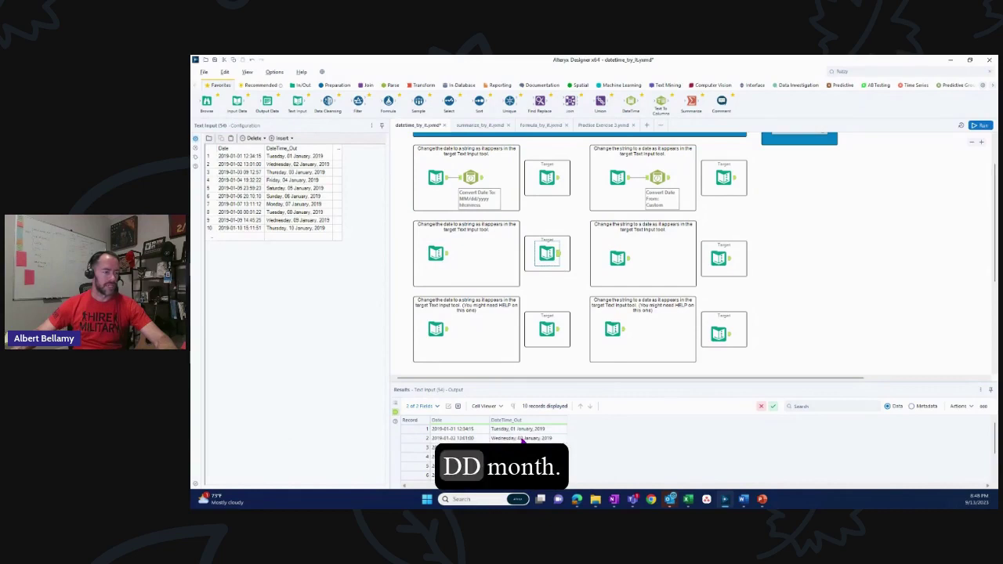
click(436, 253)
drag(631, 102, 473, 260)
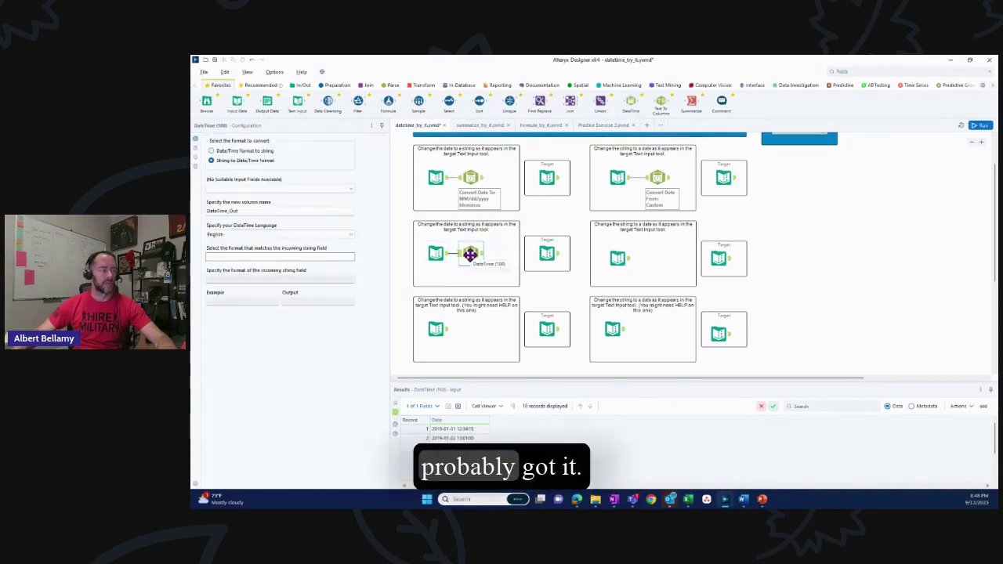
click(211, 152)
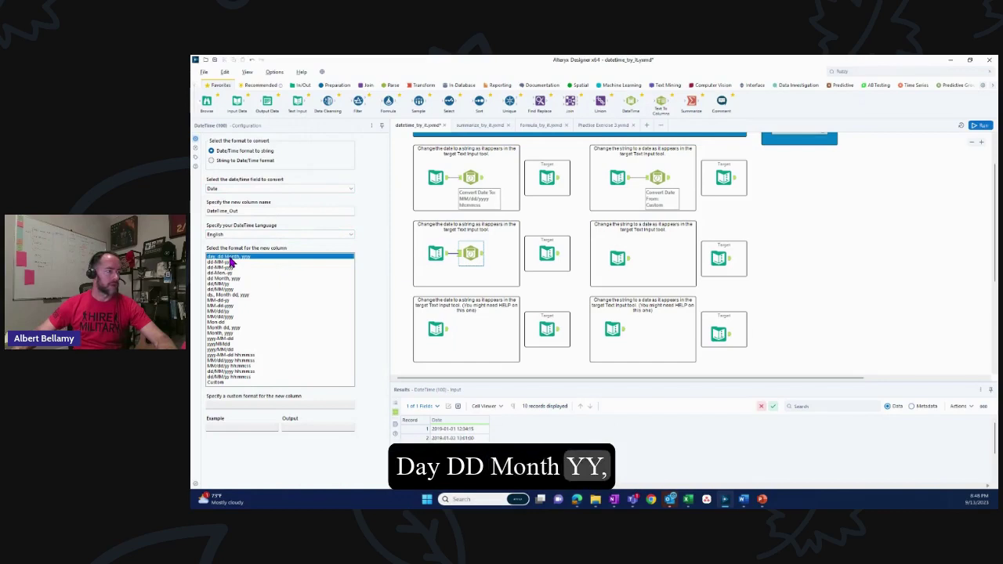
Run the workflow and compare the second date-to-string DateTime tool's output with its target values
key(ctrl+r)
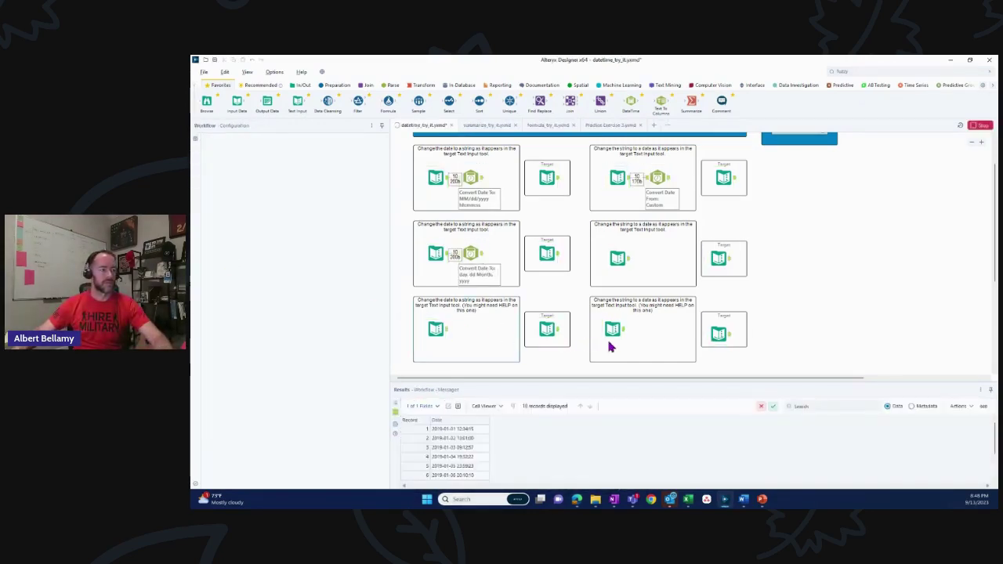
click(651, 295)
click(482, 257)
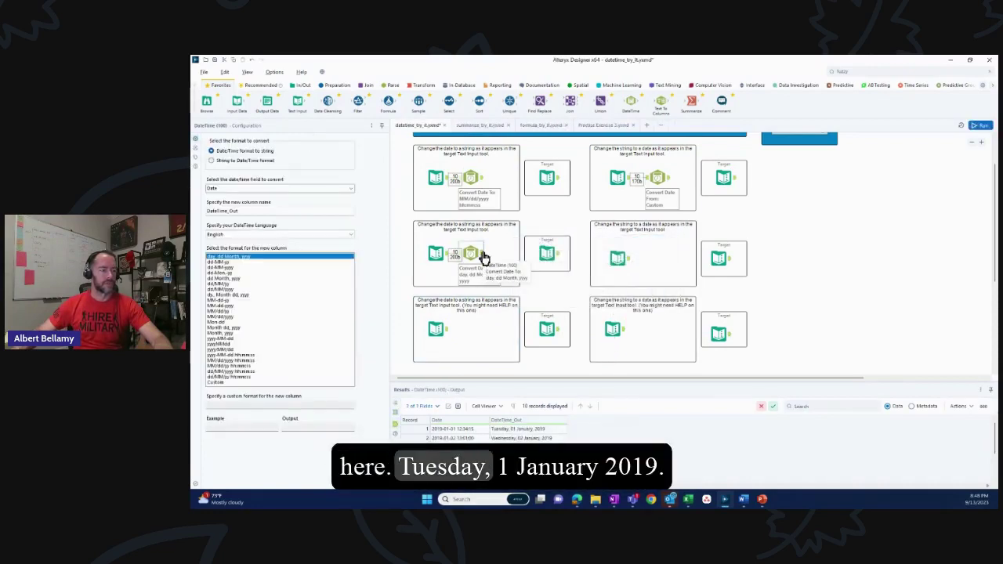
click(547, 253)
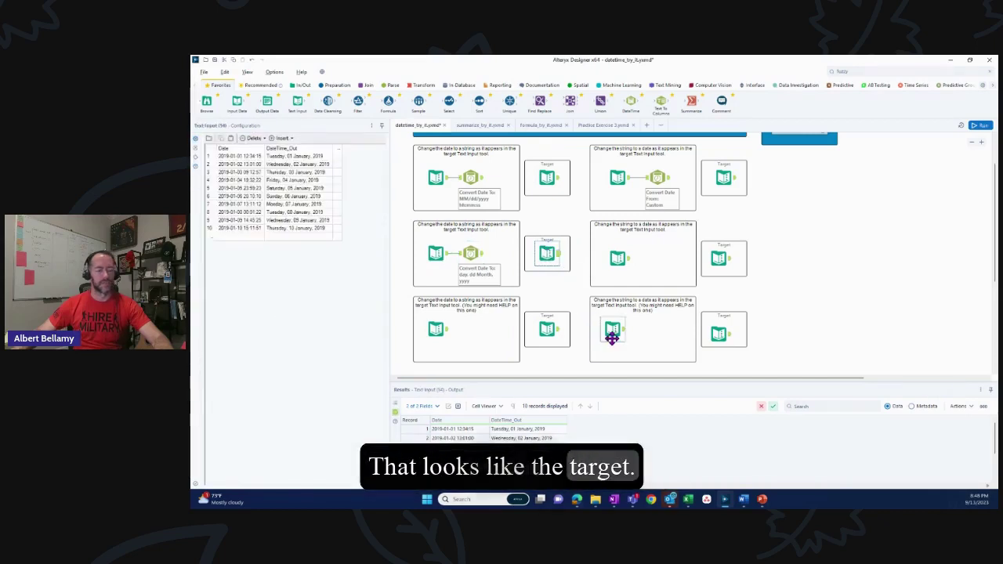
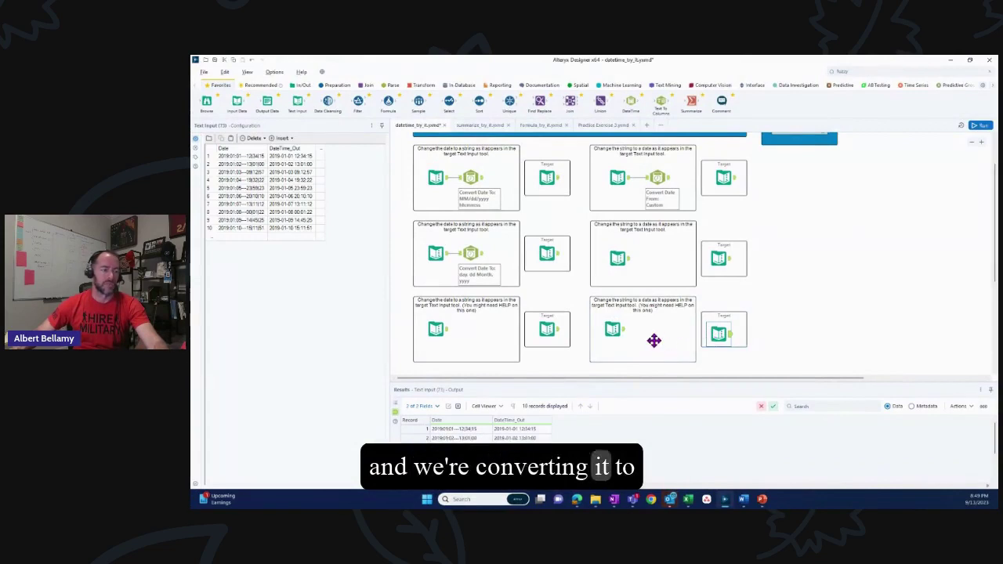
Connect a DateTime tool to the last string-to-date exercise's input, converting Date from a string with the custom format "yyyy:mm:dd--HH|mm|ss"
click(614, 331)
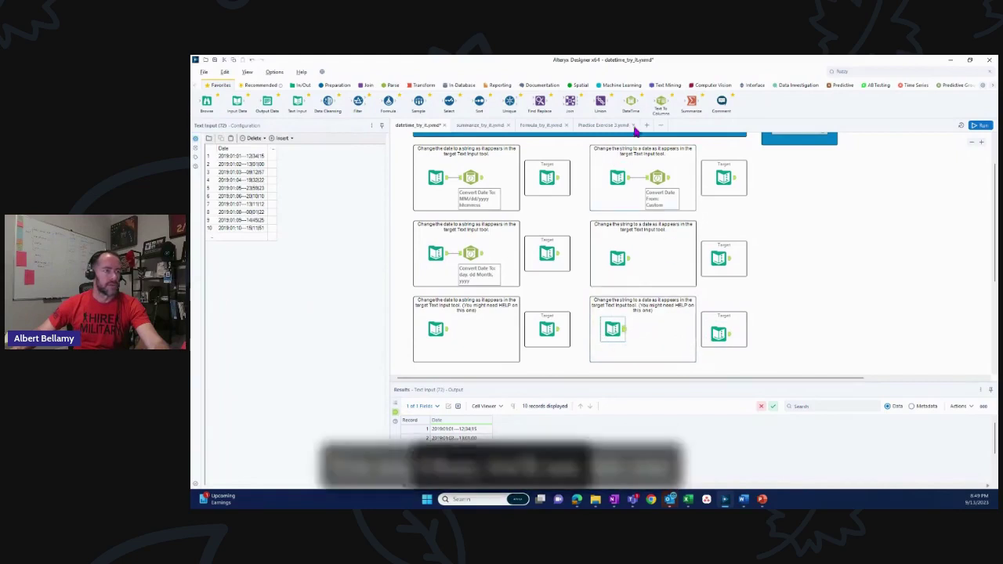
drag(631, 101, 648, 330)
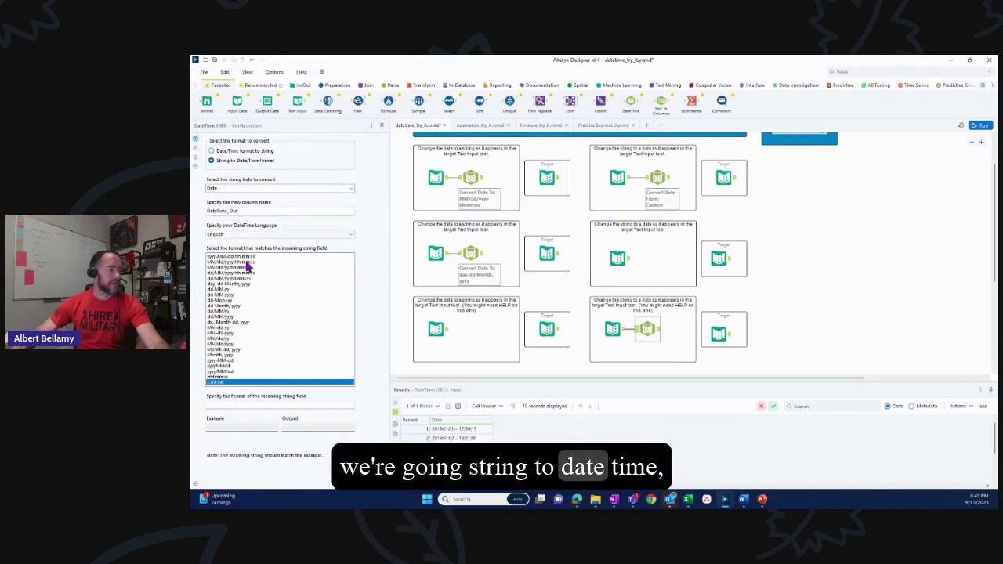
click(246, 404)
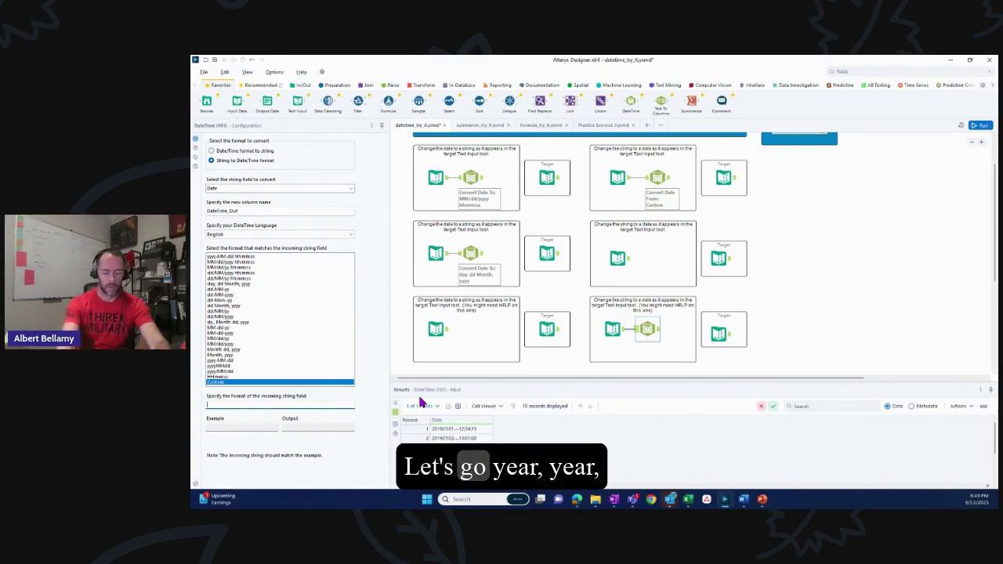
text(yyyy)
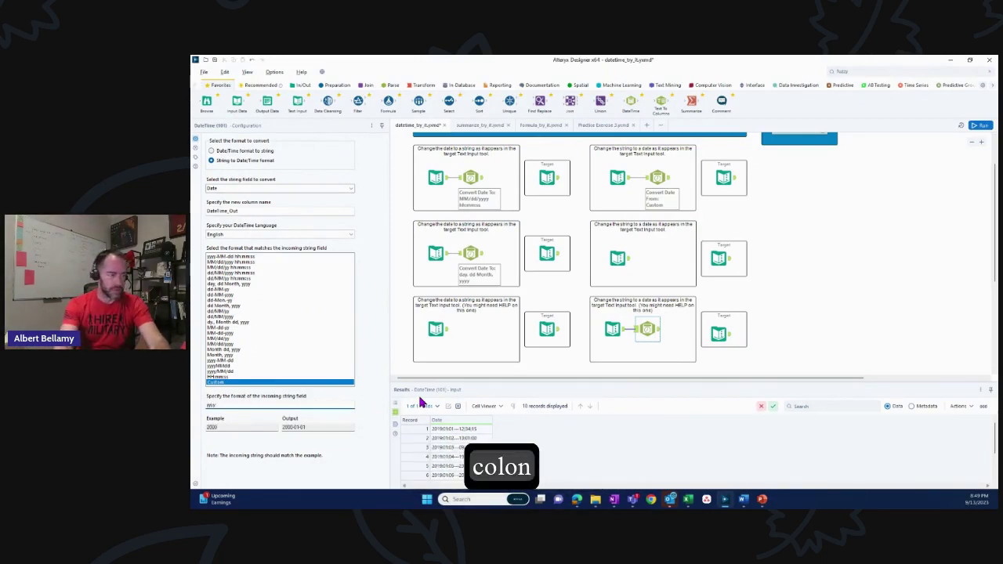
text(-M)
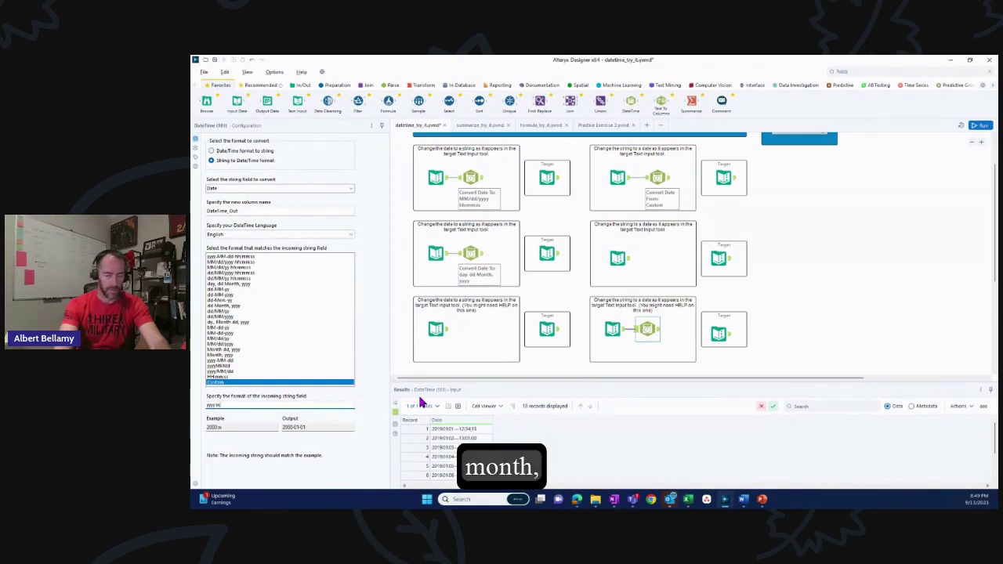
text(M-d)
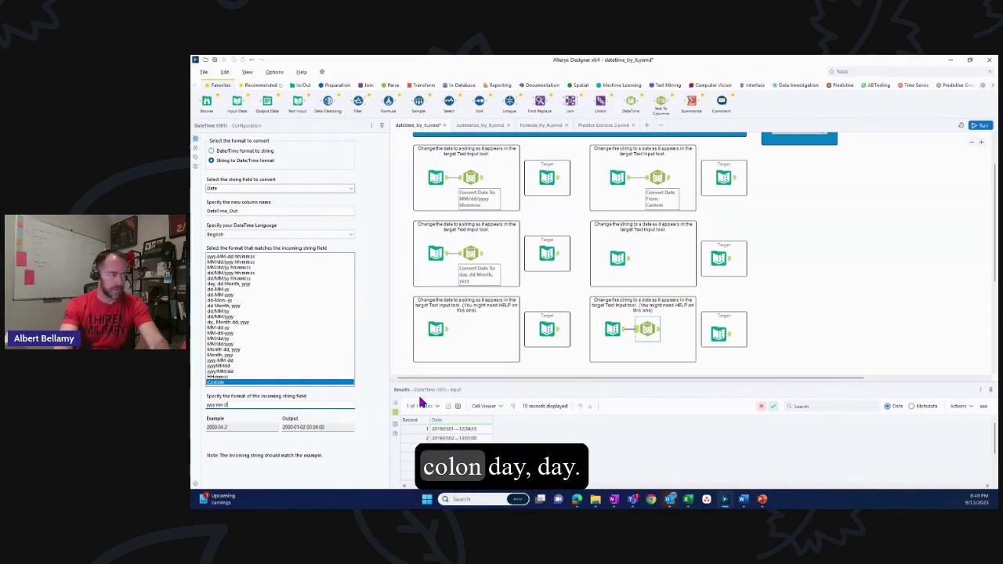
text(d)
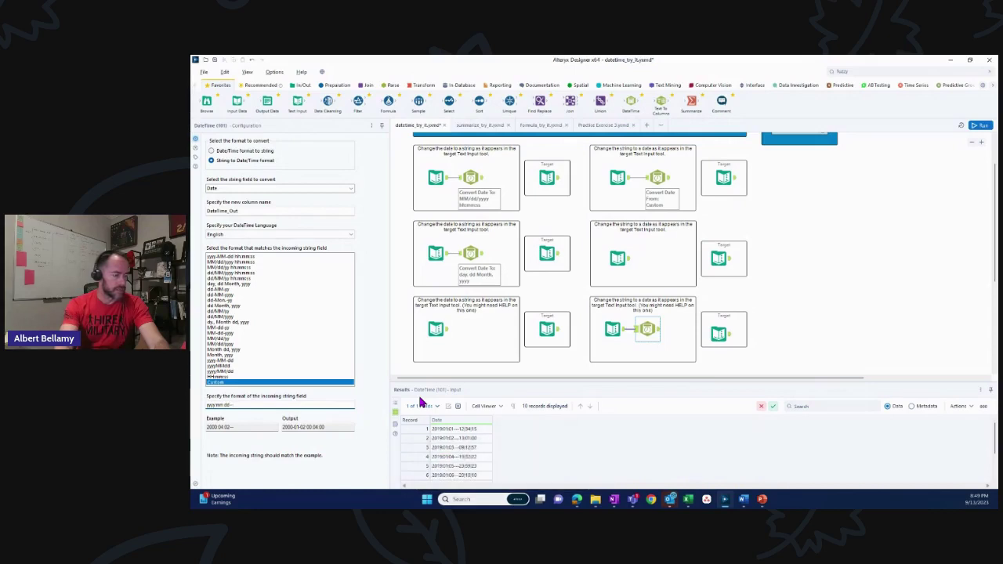
text(HH)
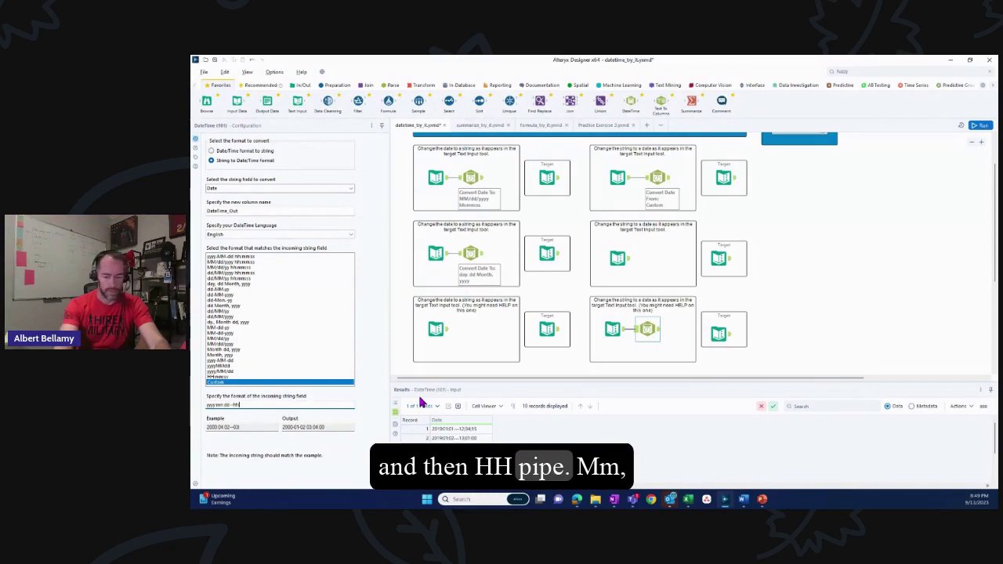
text(|mm)
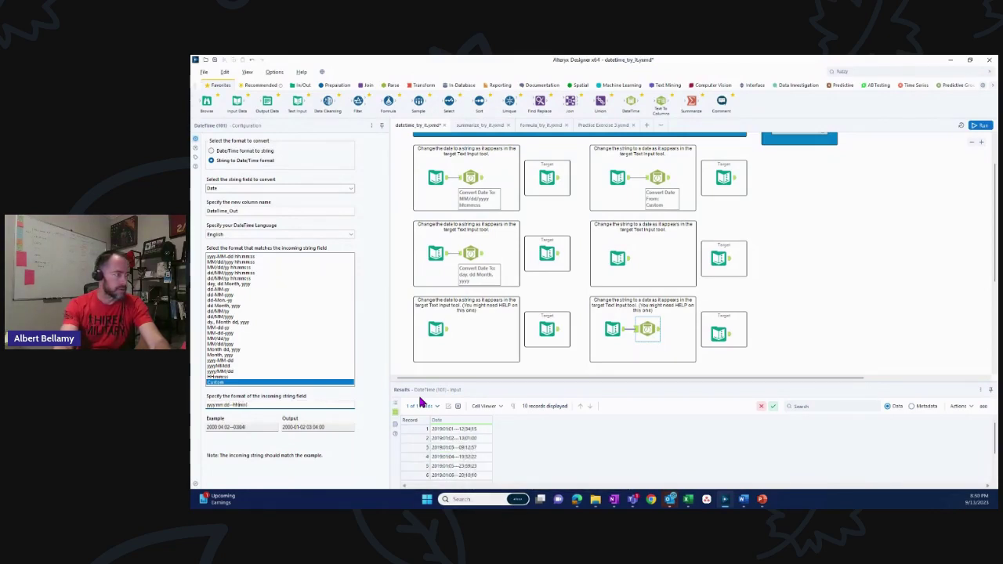
text(ss)
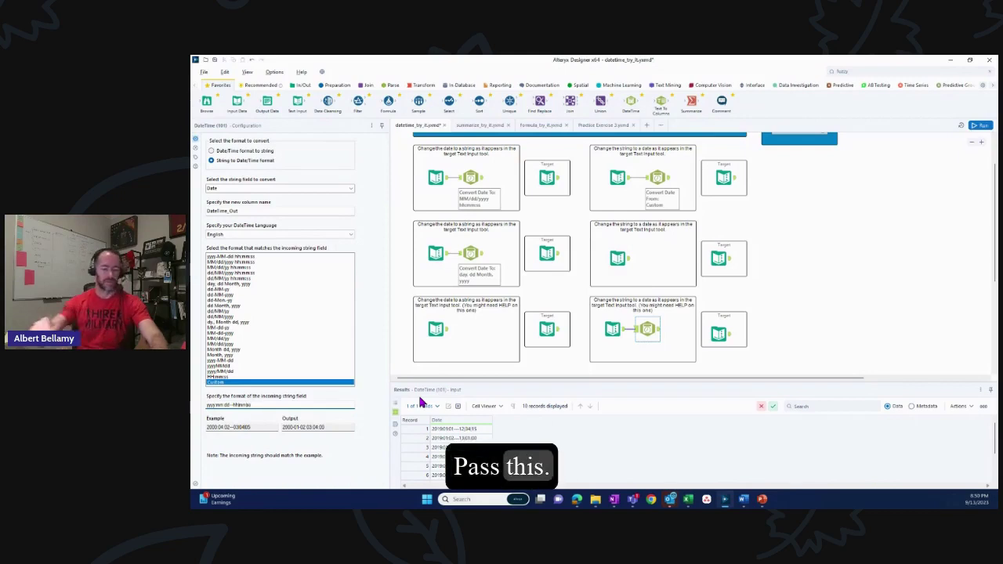
Run the workflow and compare the custom-format DateTime tool's output with the target of the last string-to-date exercise
key(ctrl+r)
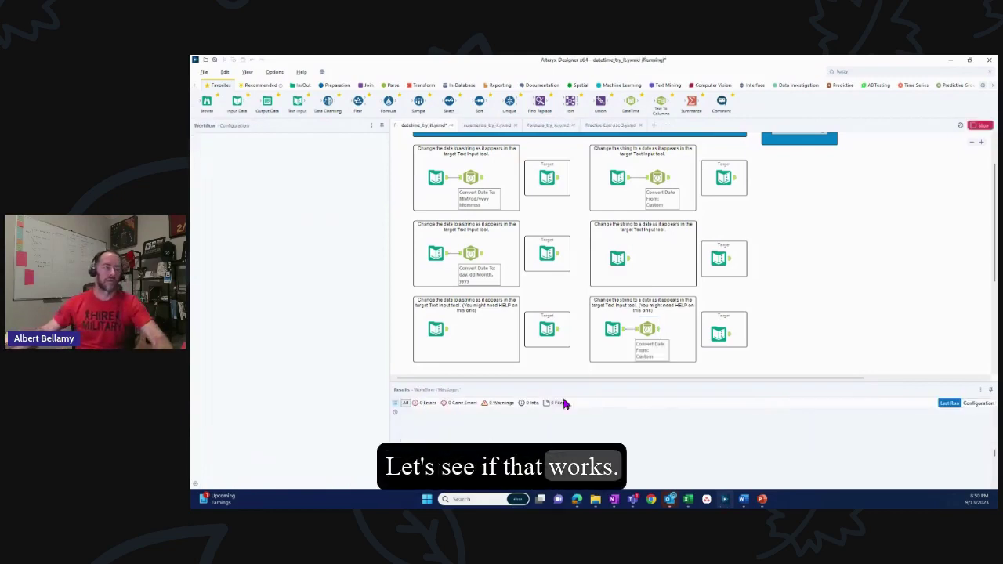
click(646, 333)
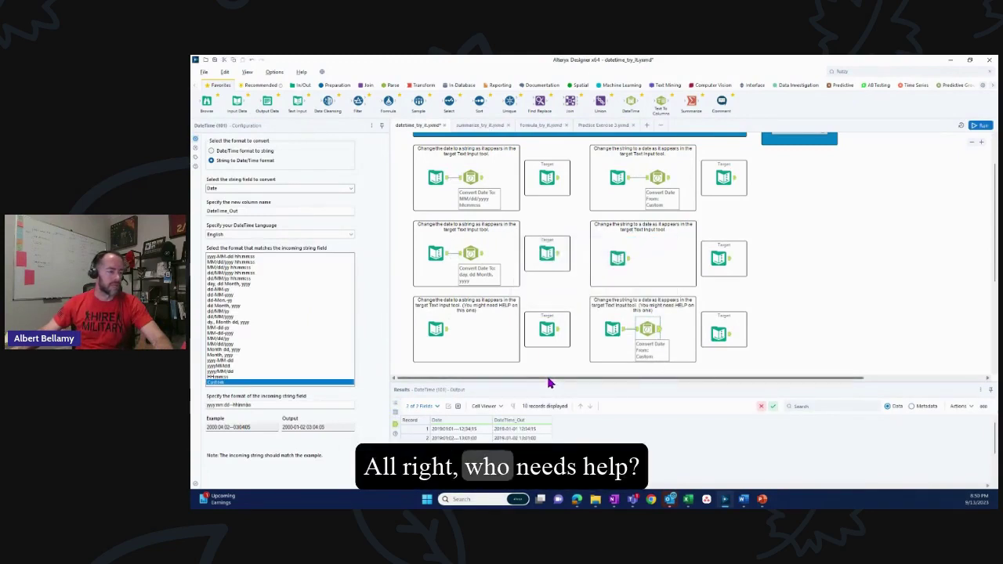
click(718, 335)
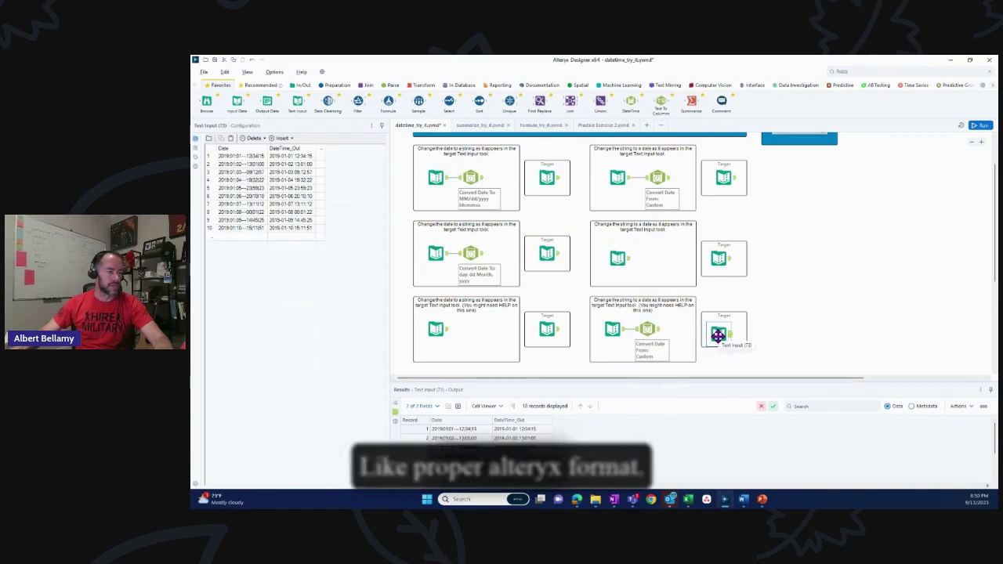
click(657, 333)
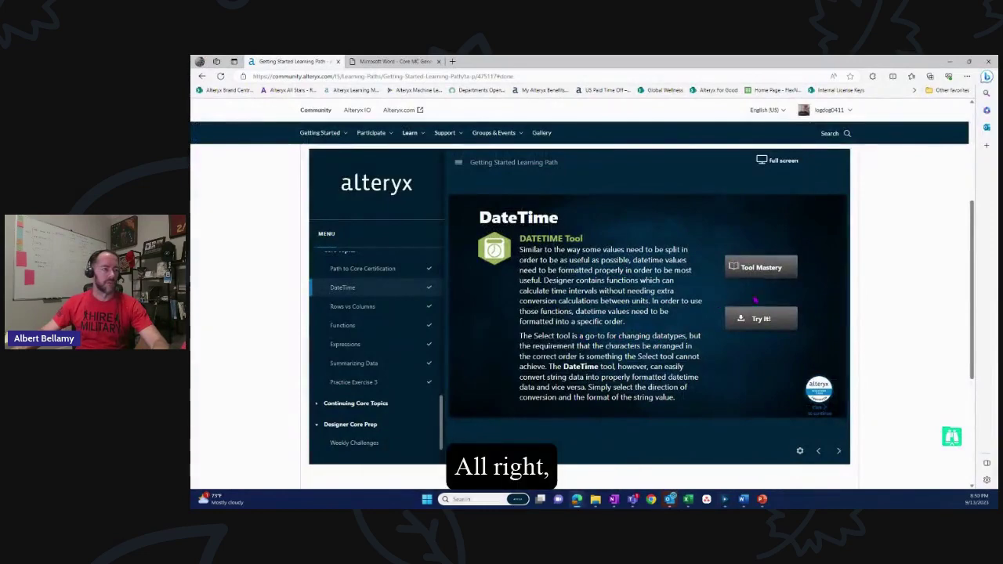
In the browser's Getting Started Learning Path, go through the Rows vs Columns, Functions, Expressions and Summarizing Data topics
click(347, 310)
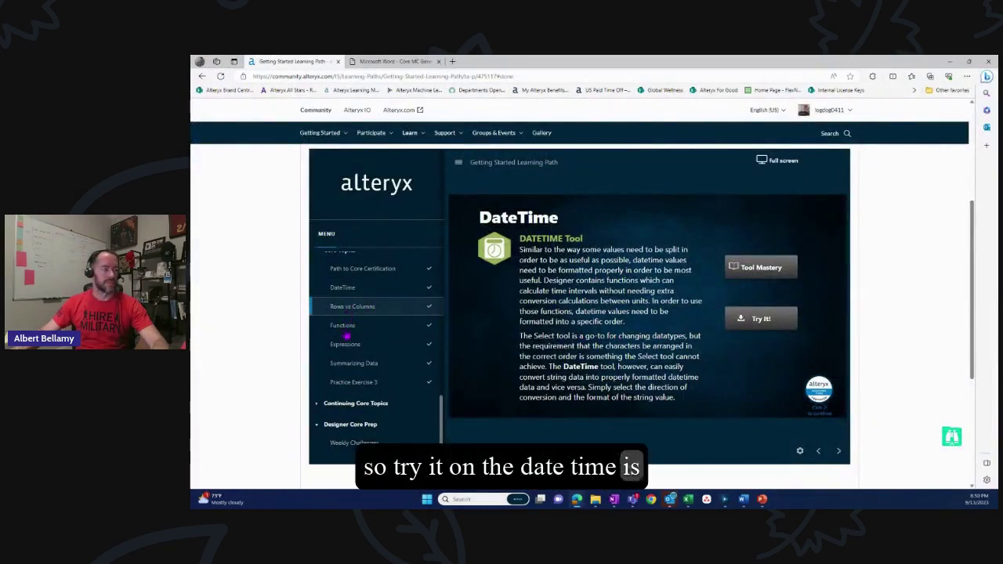
click(345, 326)
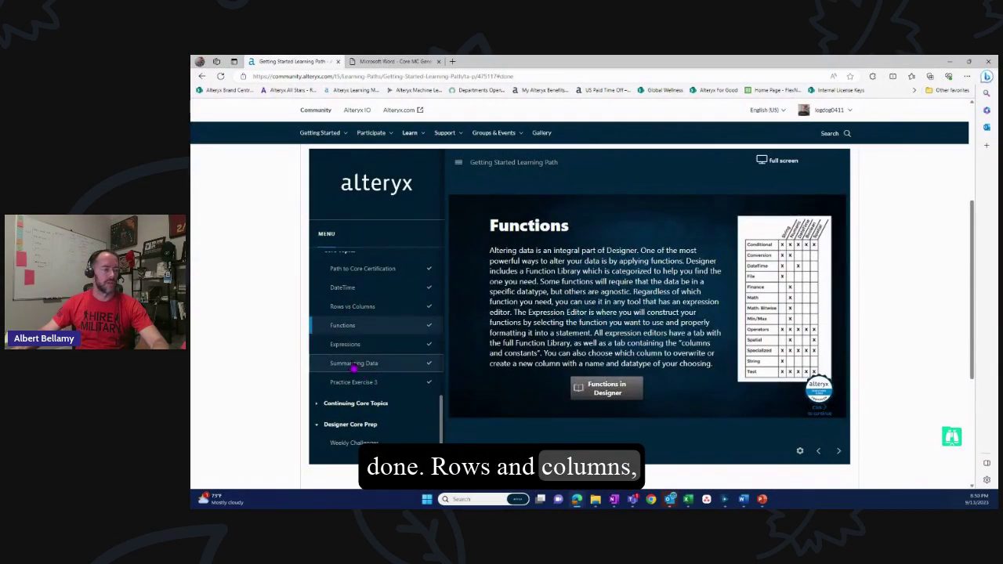
click(345, 345)
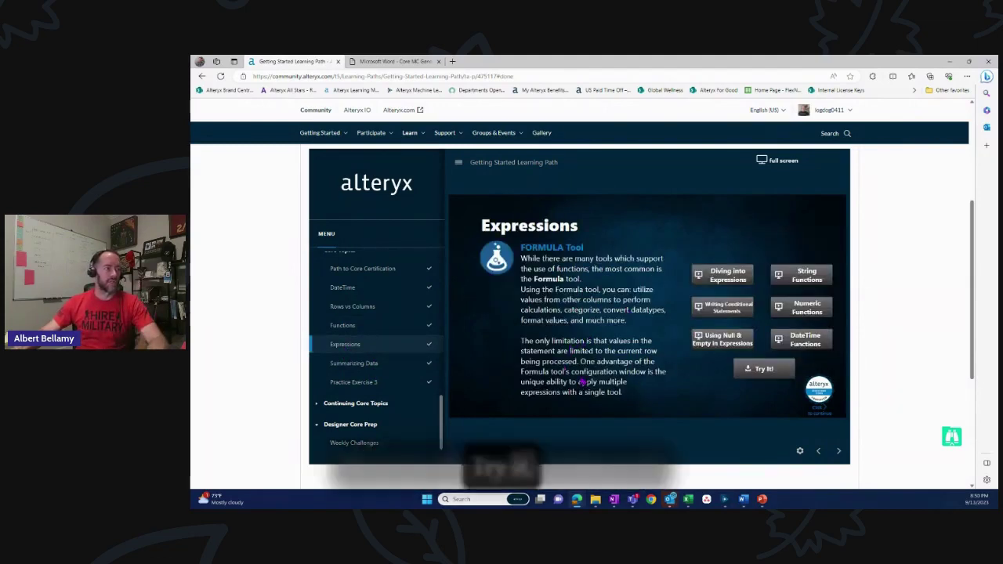
click(374, 368)
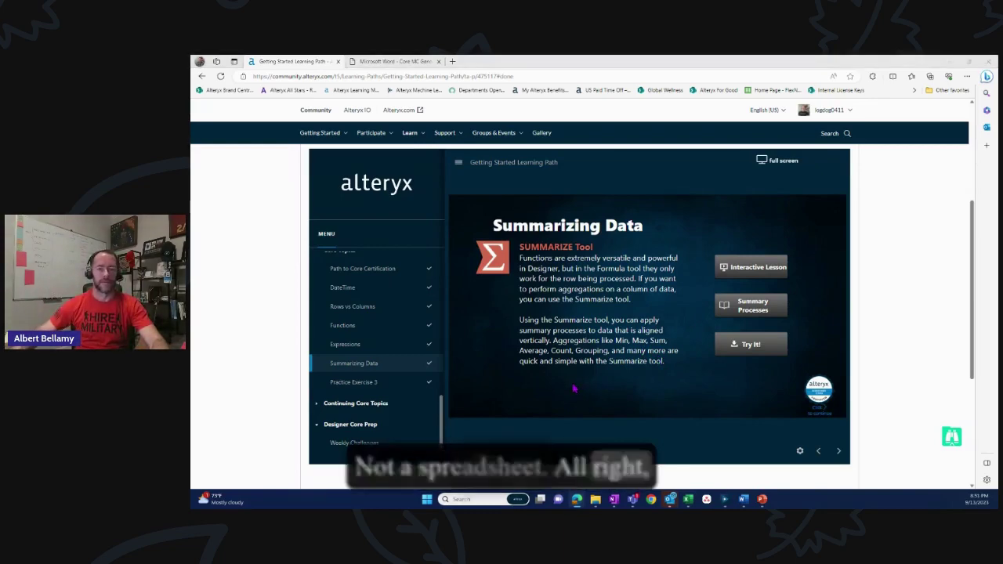
Switch to Alteryx Designer, bring up the summarize_try_it workflow and look through its Summarize tool exercises
key(alt+Tab)
click(483, 127)
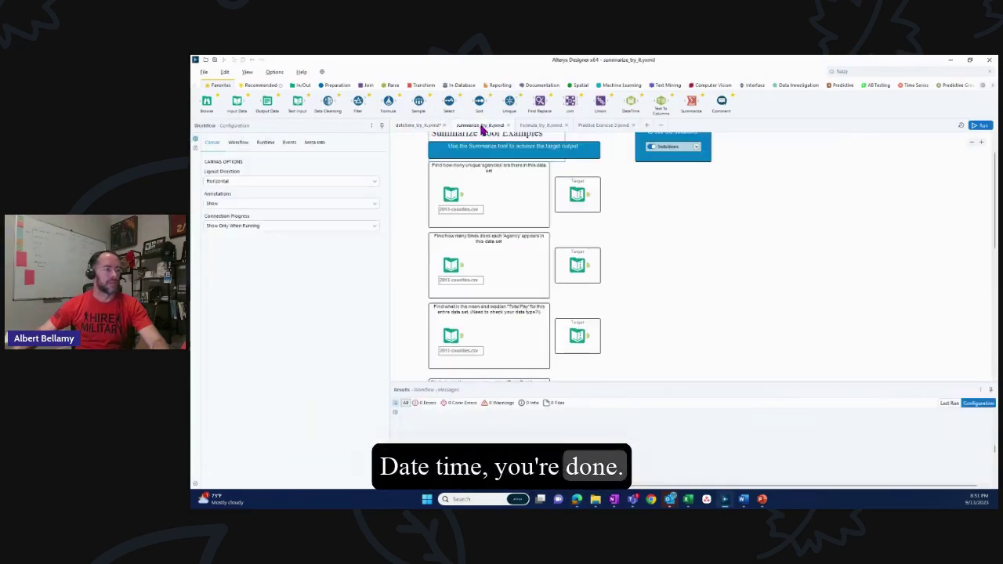
scroll(674, 251, down, 1)
scroll(674, 256, down, 3)
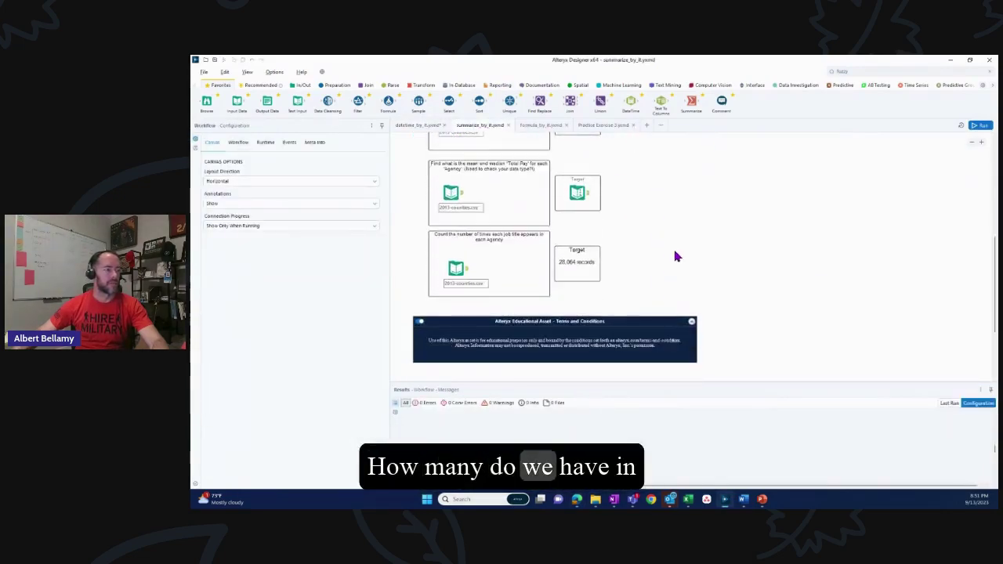
scroll(674, 255, up, 4)
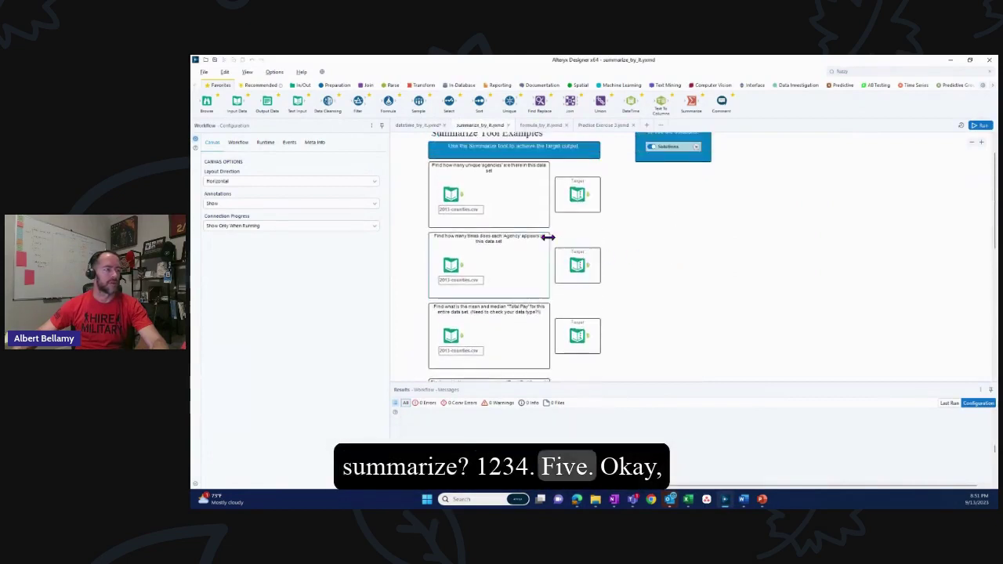
Run the summarize_try_it workflow to load the exercises' input data
click(455, 197)
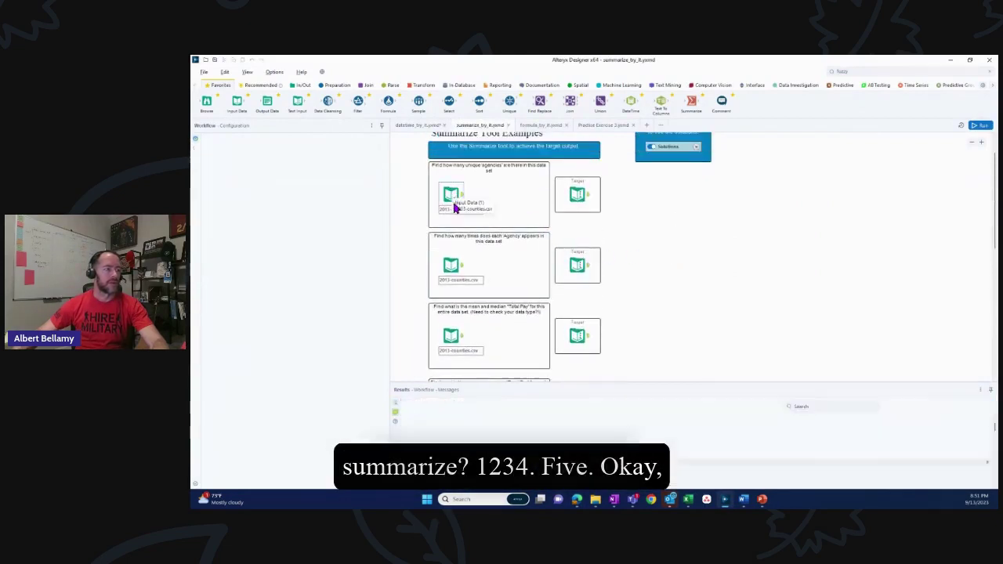
click(738, 358)
key(ctrl+r)
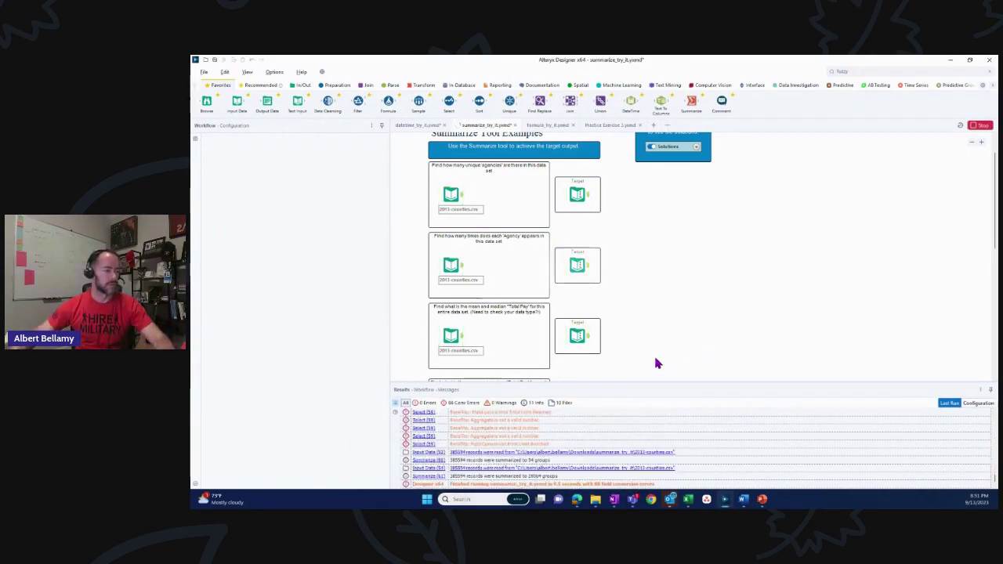
click(694, 295)
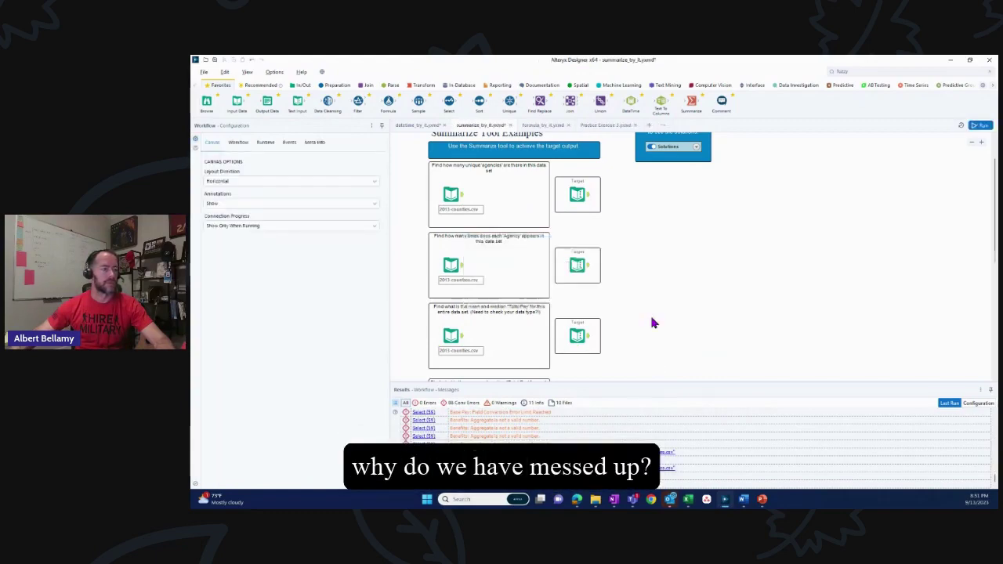
Widen the configuration area and examine the 2013-counties.csv output records of the unique agencies exercise, looking for the Agency field
scroll(649, 313, down, 3)
scroll(650, 313, up, 3)
click(451, 228)
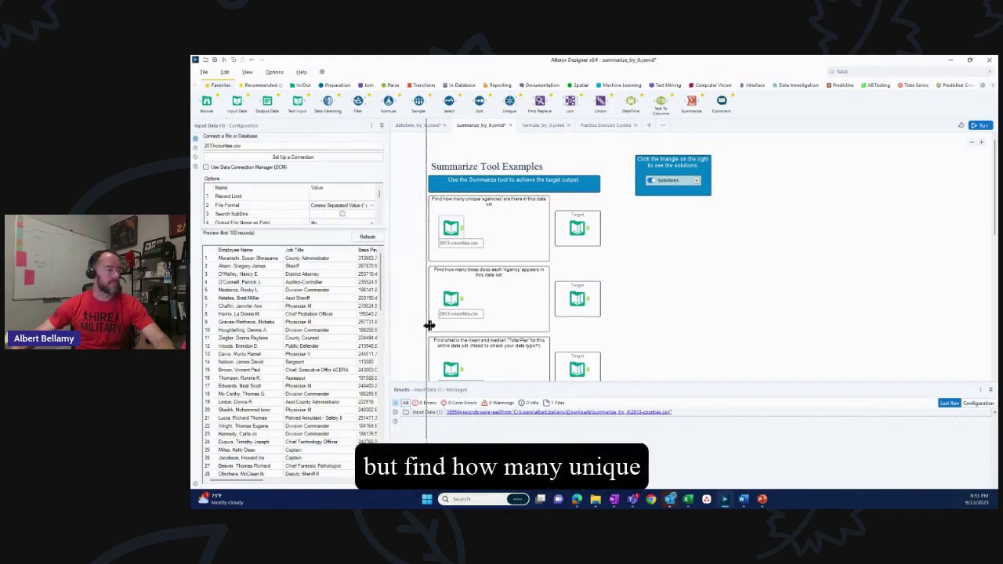
drag(407, 322, 421, 351)
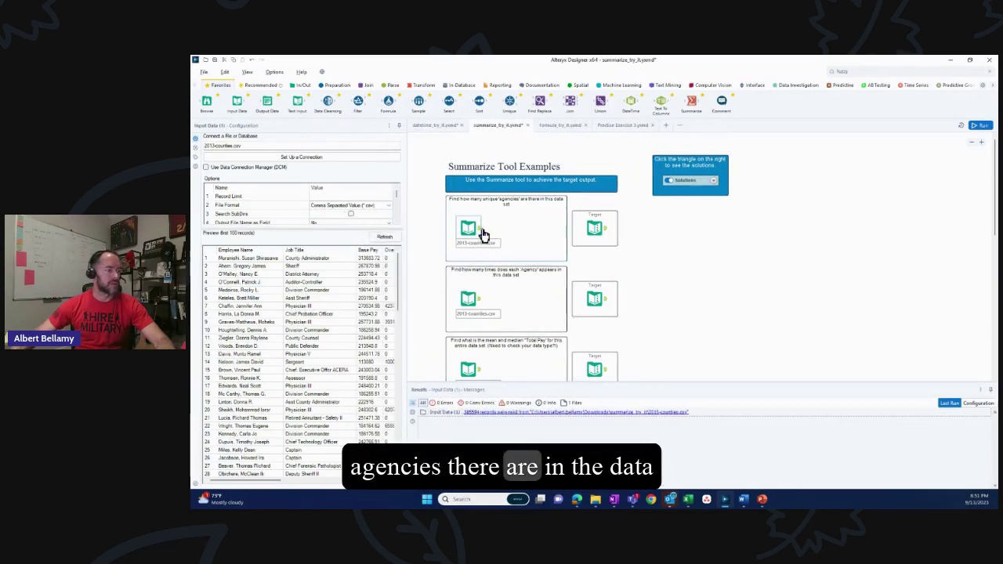
click(480, 230)
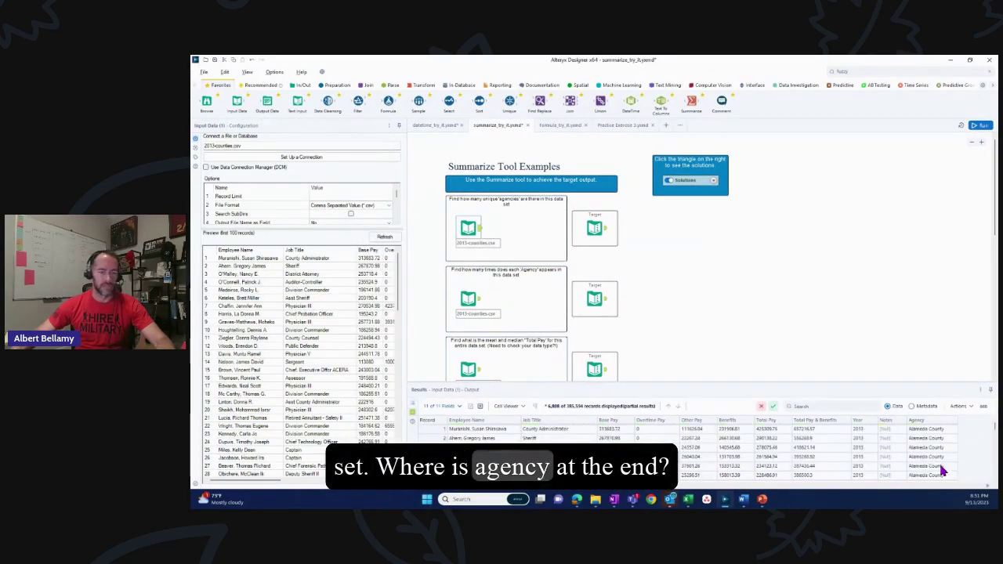
Connect a Summarize tool to the 2013-counties.csv input of the unique agencies exercise and group by Agency
scroll(937, 462, down, 20)
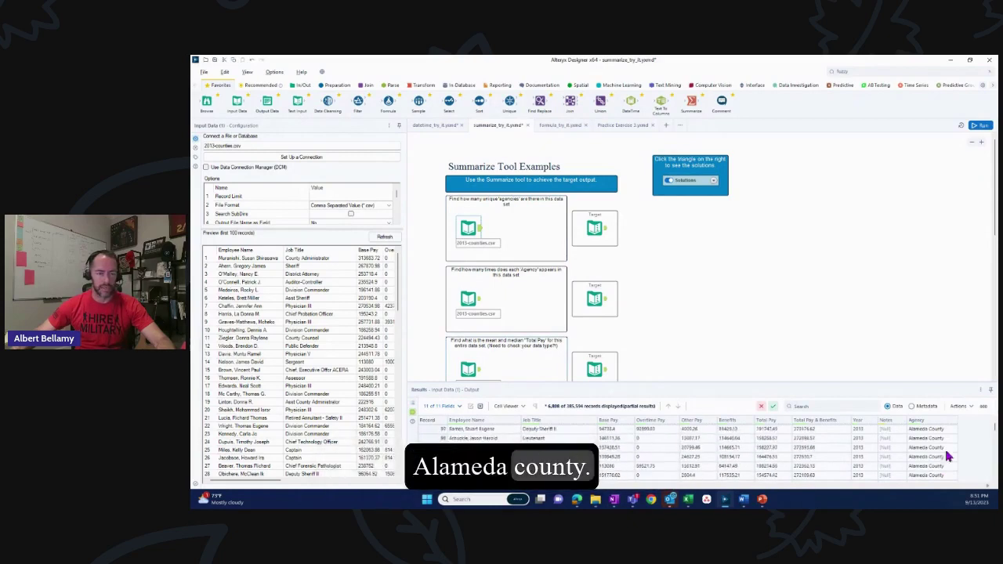
scroll(929, 455, up, 20)
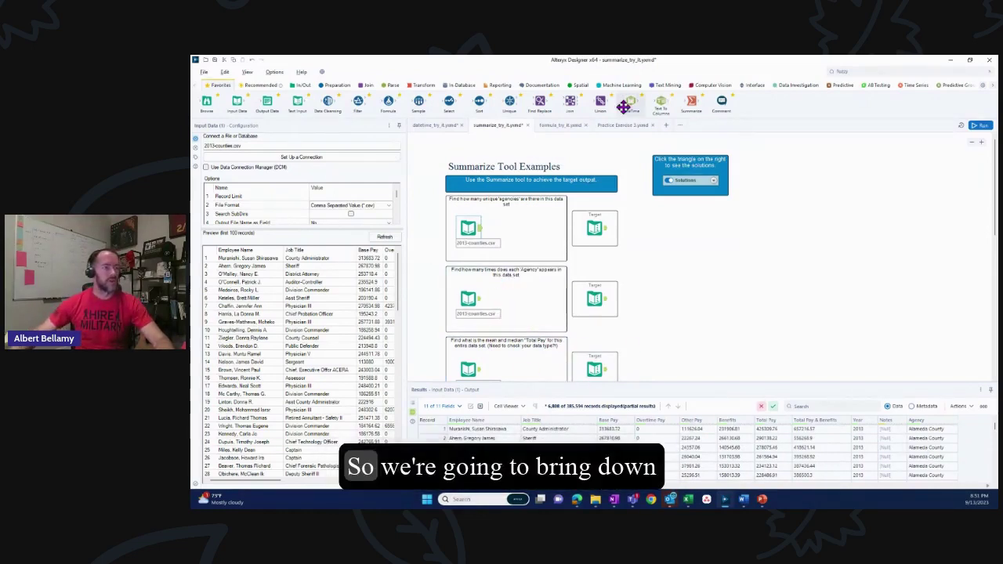
drag(692, 100, 513, 228)
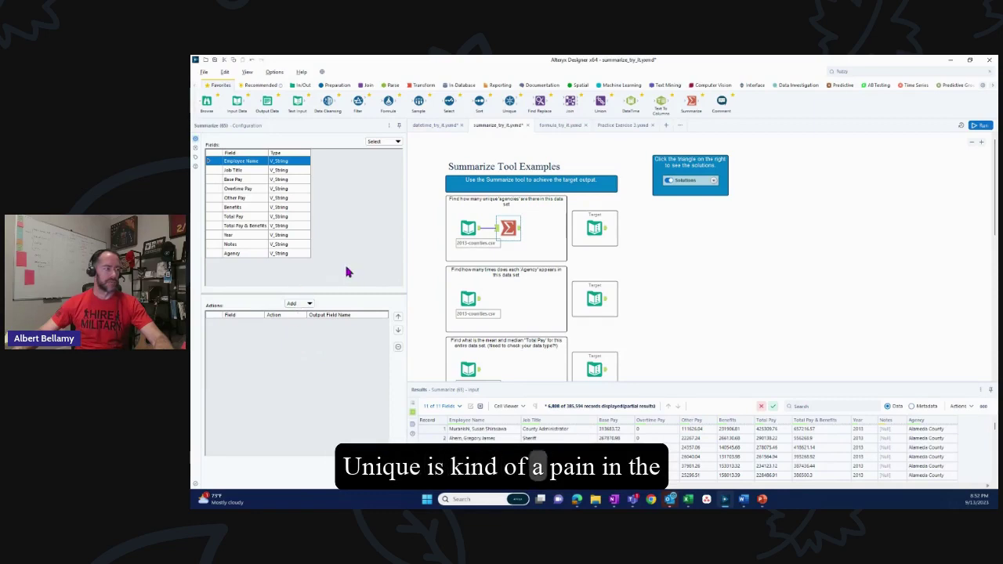
click(234, 253)
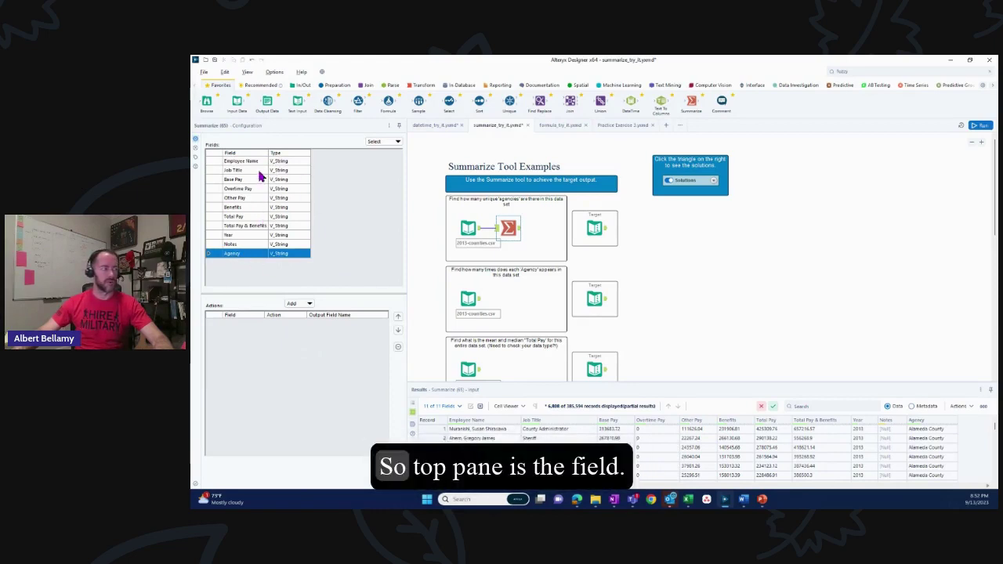
click(309, 306)
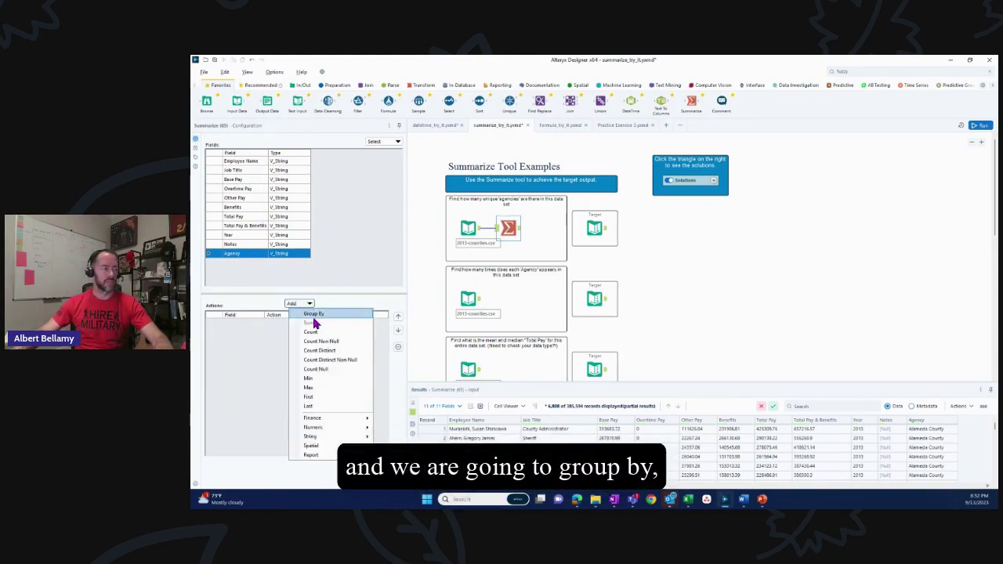
click(316, 324)
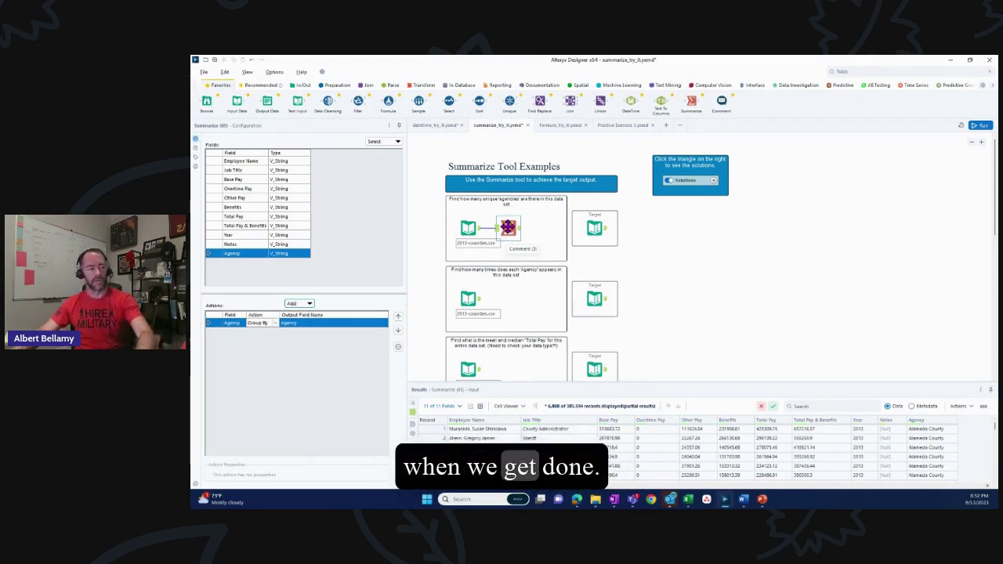
Put the exercises on Total Pay per Agency and job title counts into a new container and disable it
scroll(508, 227, down, 5)
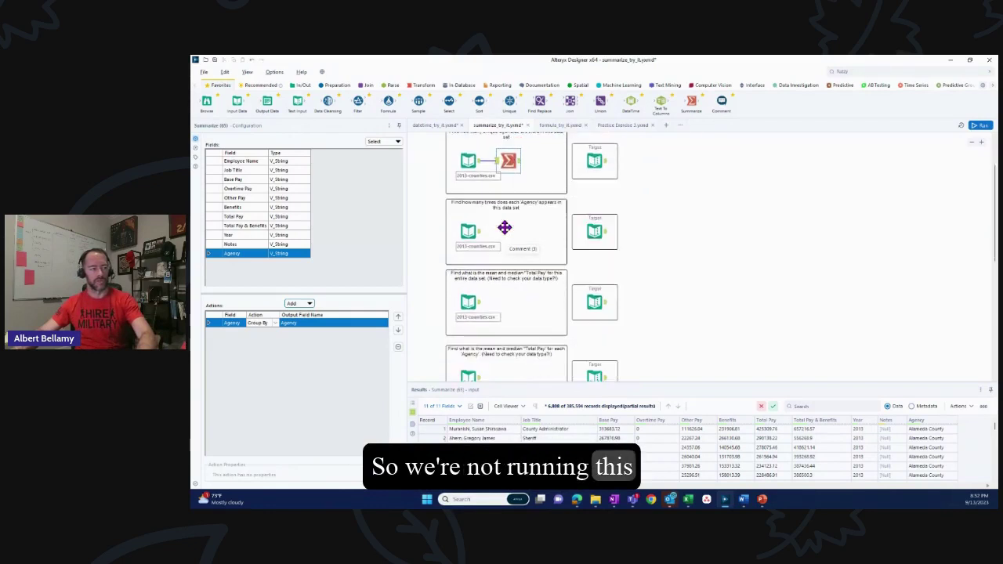
click(428, 261)
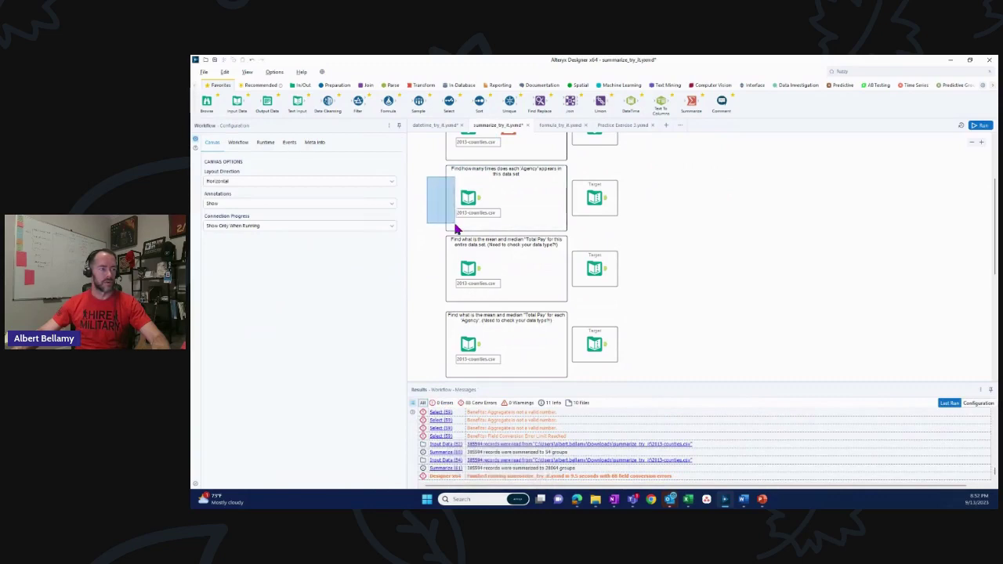
scroll(425, 228, down, 4)
drag(457, 229, 509, 356)
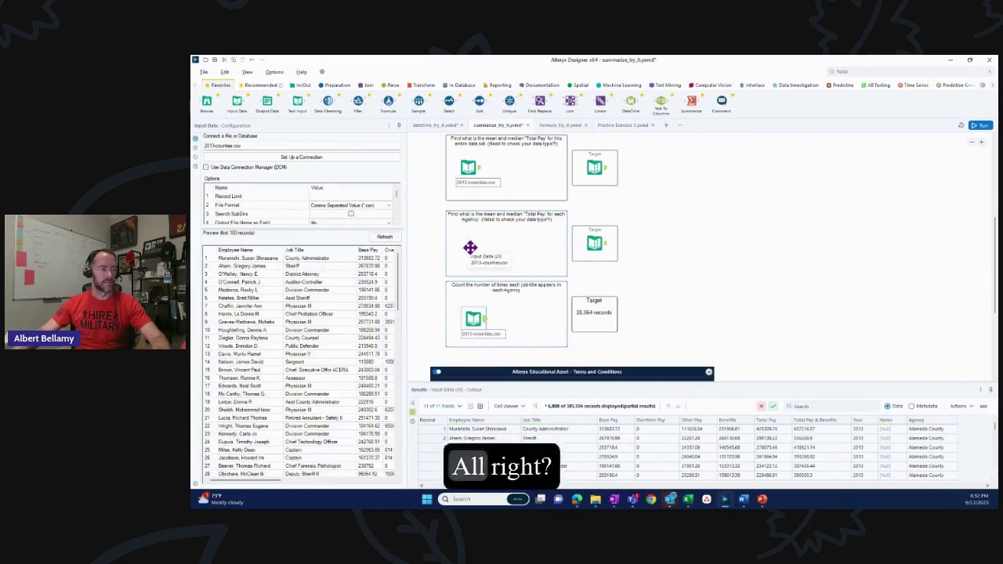
right_click(480, 323)
click(522, 384)
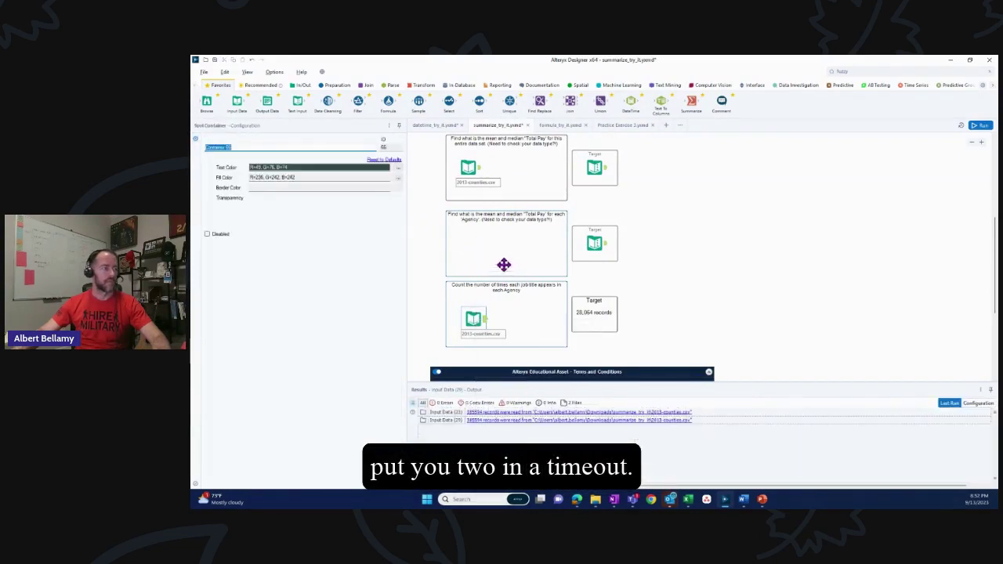
click(439, 197)
Put the exercises on Agency occurrences and entire-data-set Total Pay into another new container and disable it
scroll(433, 226, up, 1)
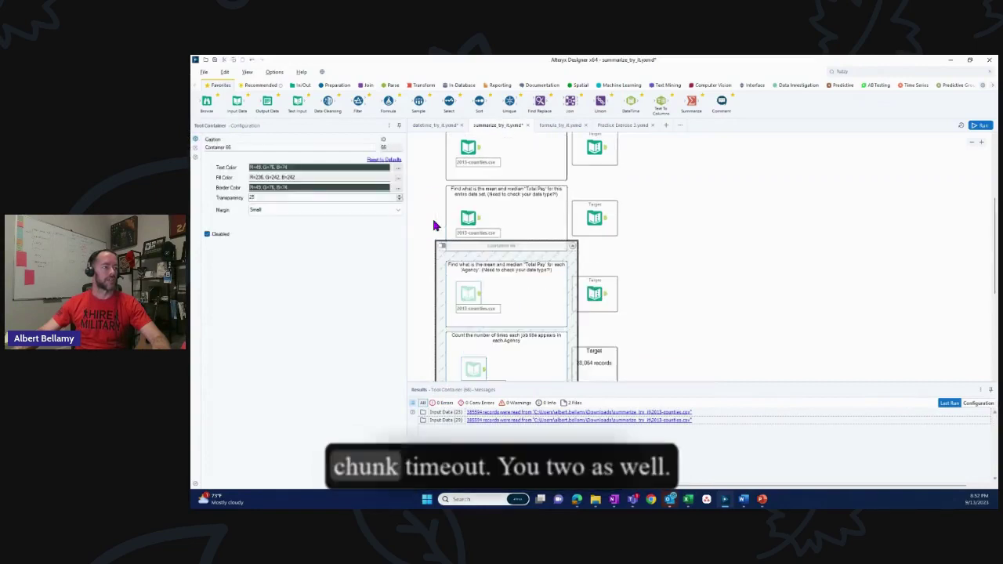
scroll(432, 220, up, 1)
drag(499, 262, 510, 277)
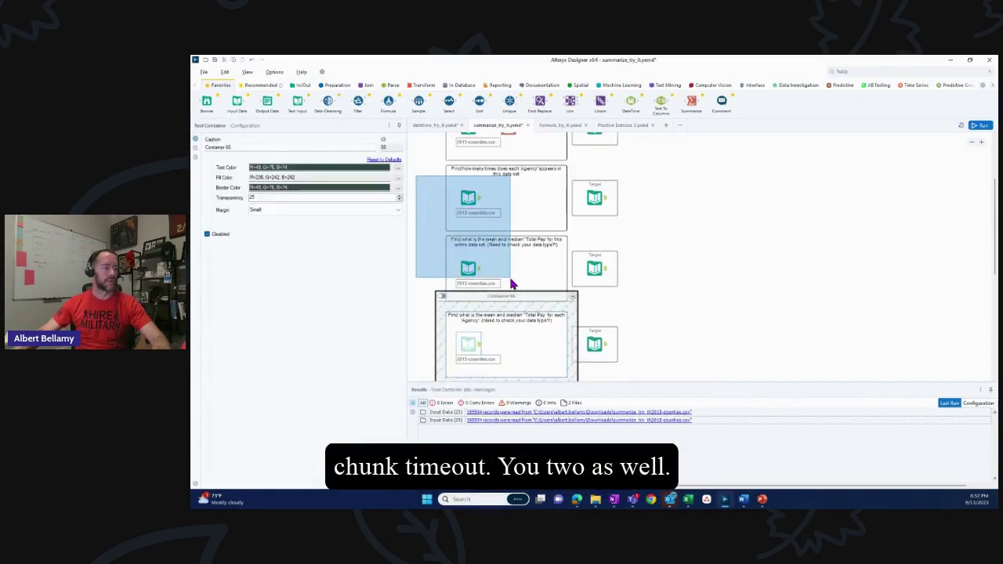
drag(471, 224, 470, 213)
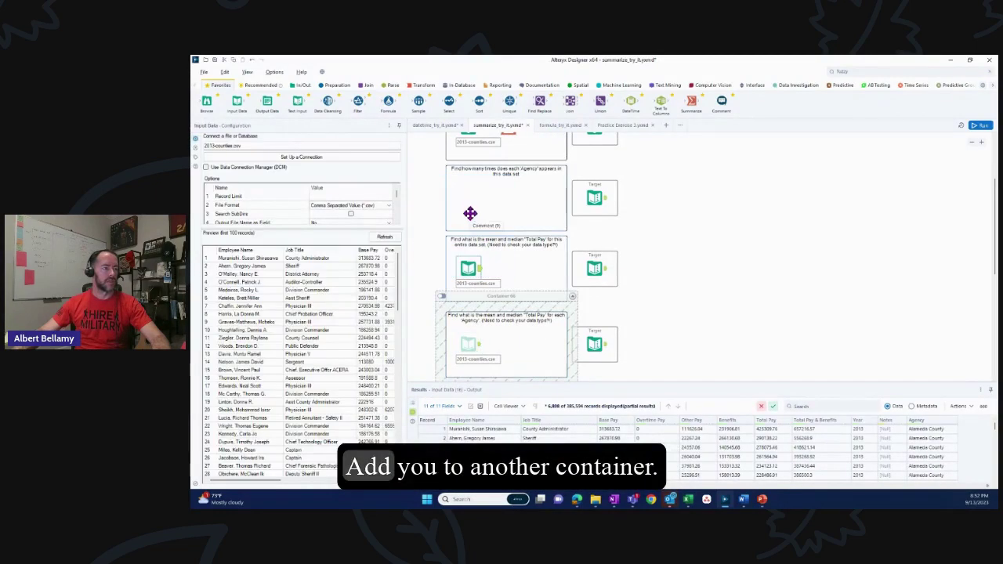
right_click(471, 273)
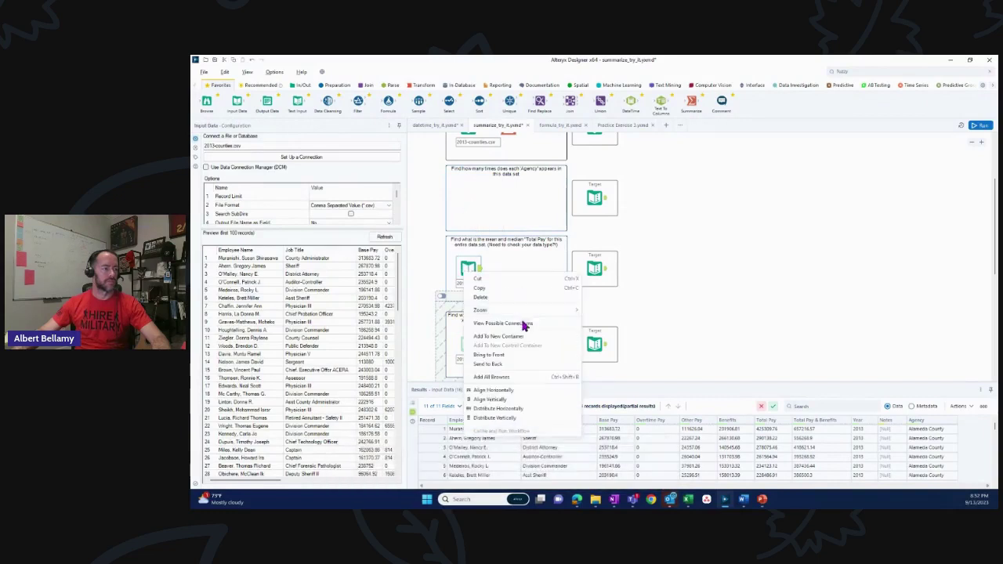
click(498, 336)
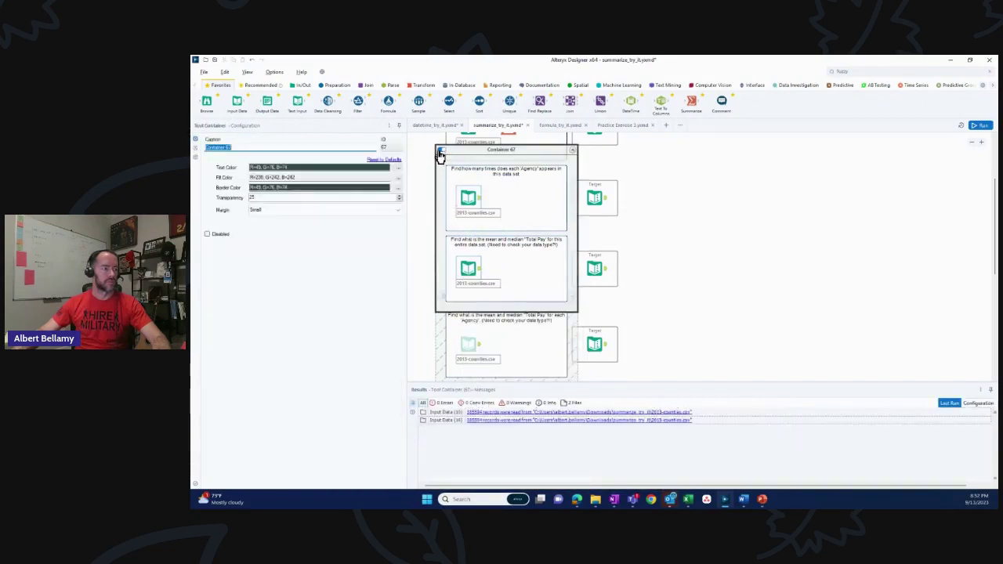
click(441, 156)
scroll(464, 224, up, 3)
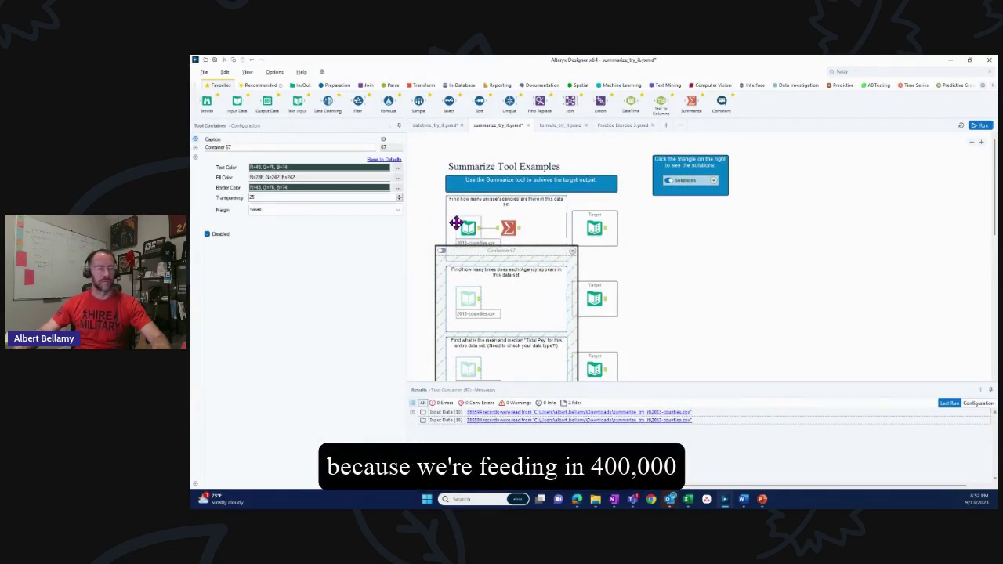
Run the workflow and compare the unique agencies Summarize output with the exercise's Target
scroll(466, 229, down, 5)
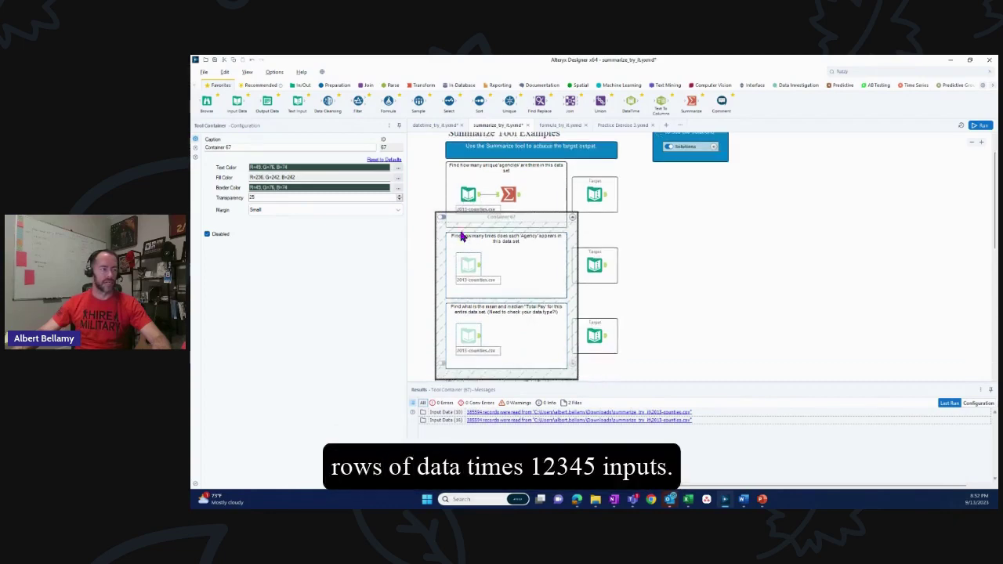
scroll(463, 225, up, 5)
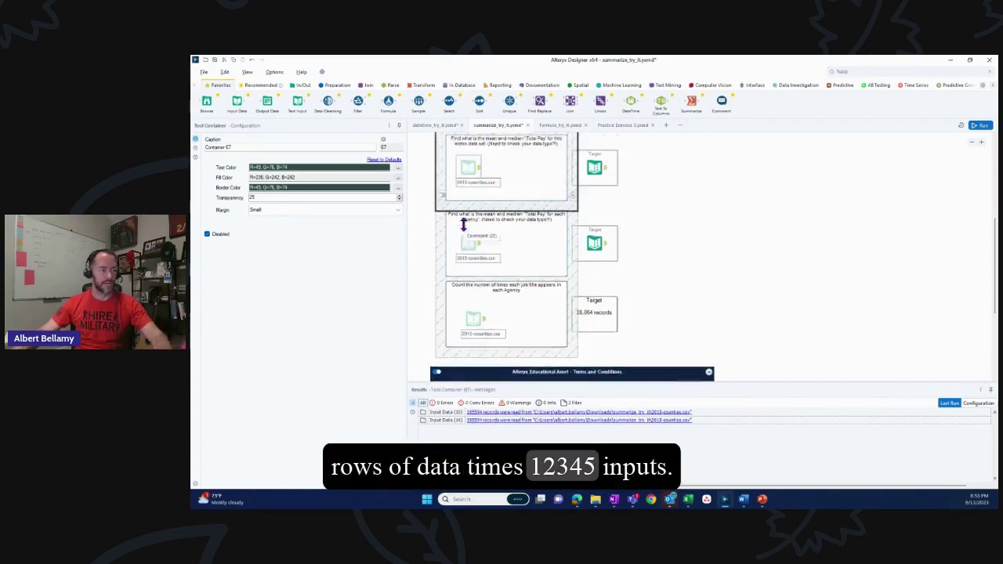
click(469, 227)
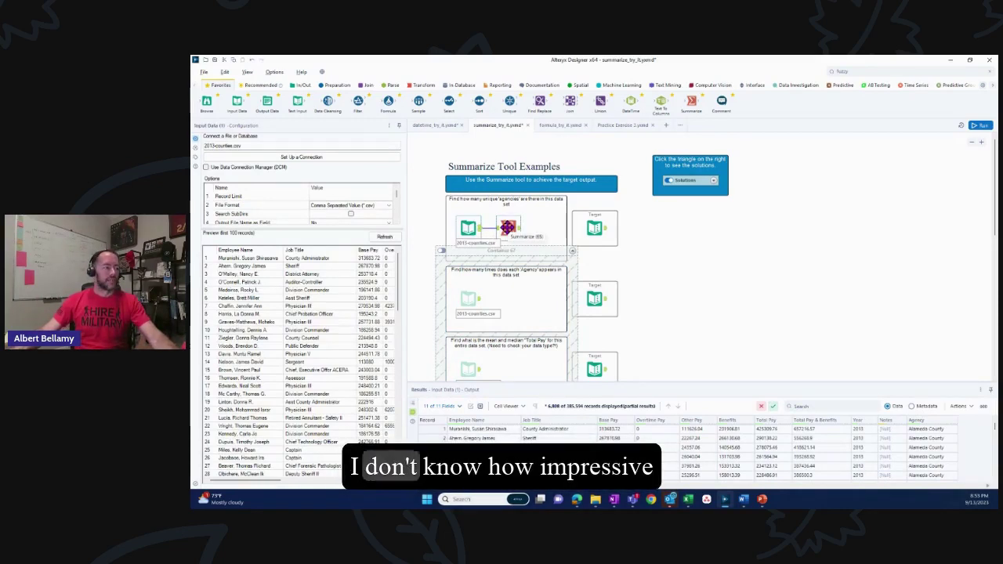
key(ctrl+r)
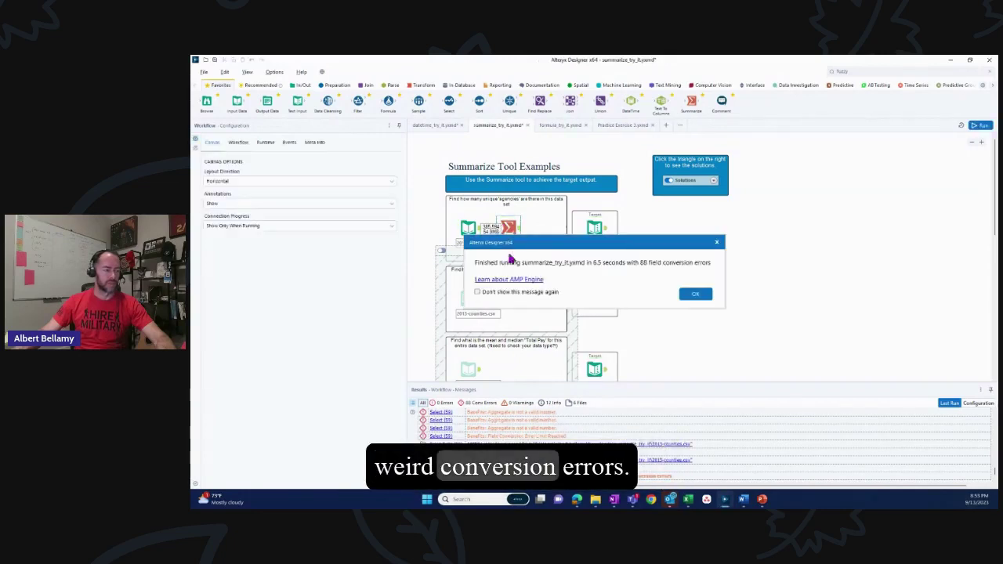
click(695, 294)
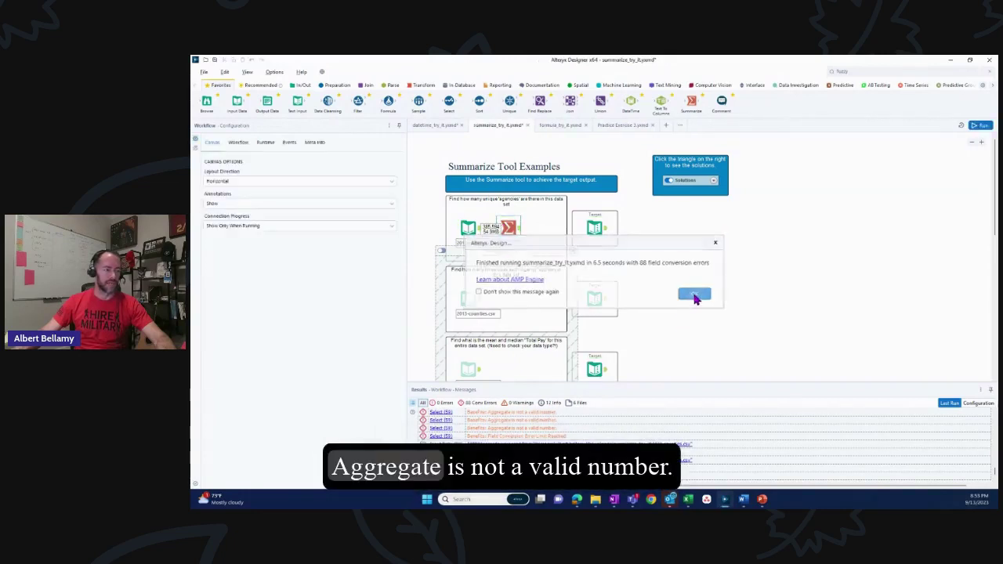
click(513, 231)
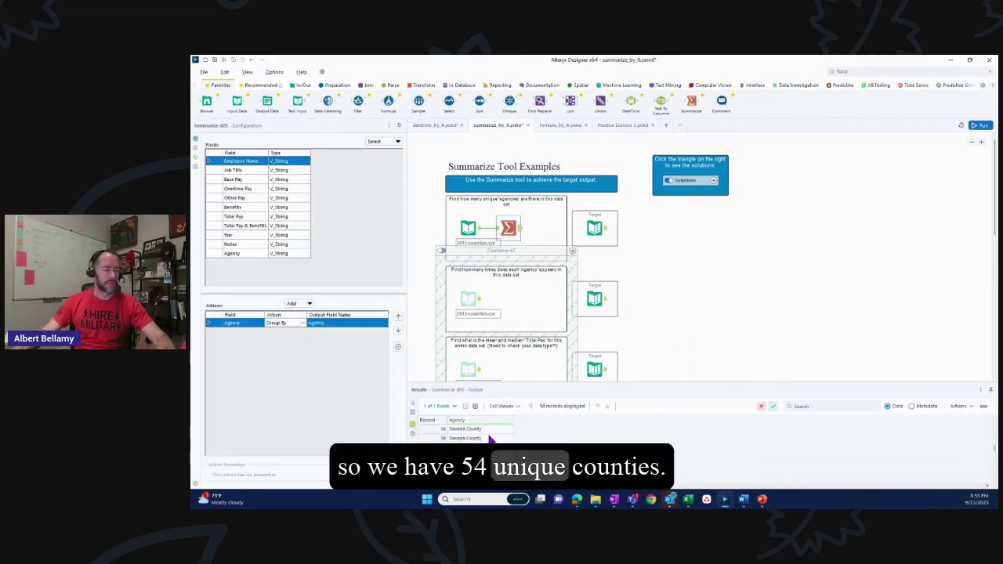
click(589, 227)
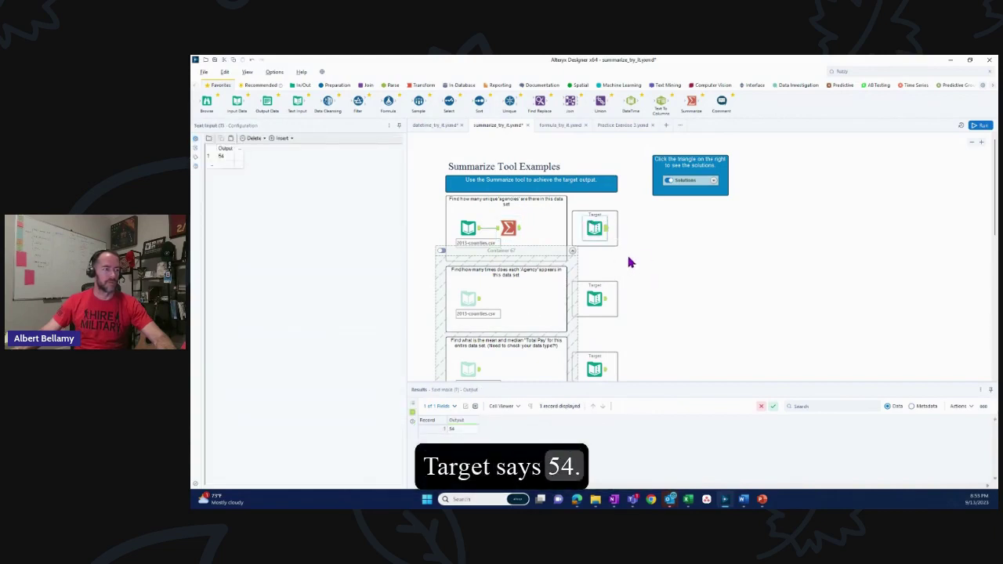
Change the Agency action in the Summarize tool to Count Distinct, then rerun the workflow and view its output
click(508, 228)
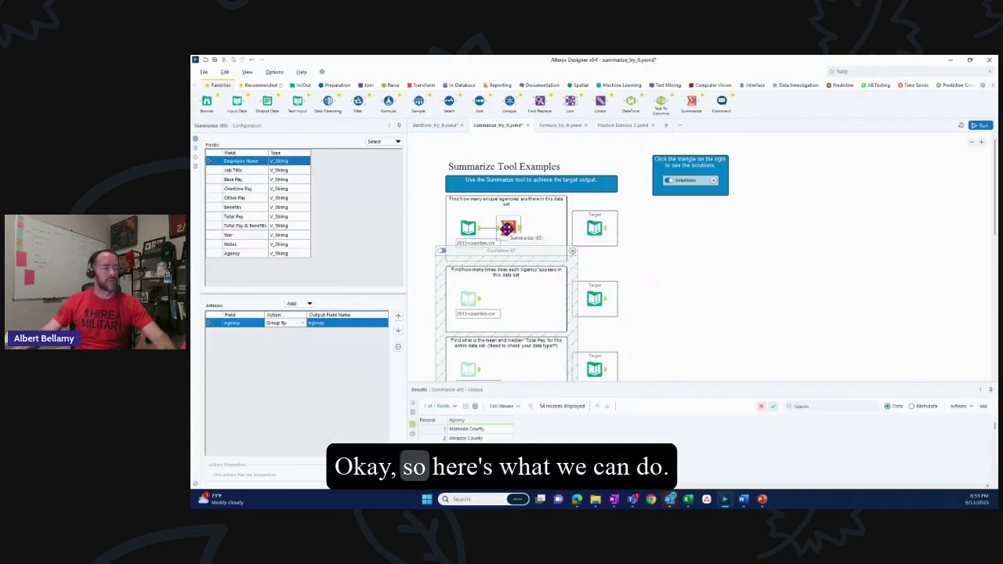
click(301, 327)
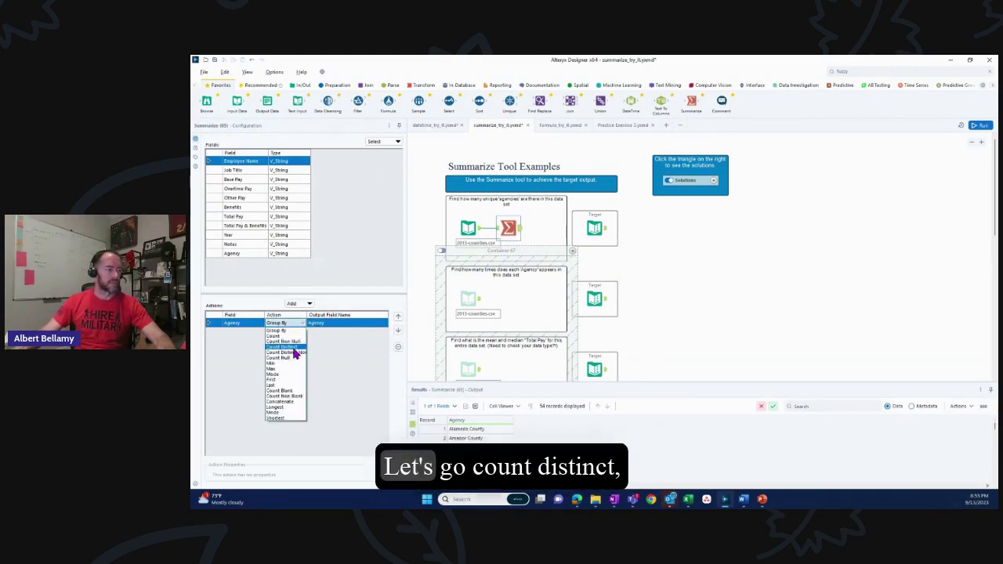
click(297, 347)
key(ctrl+r)
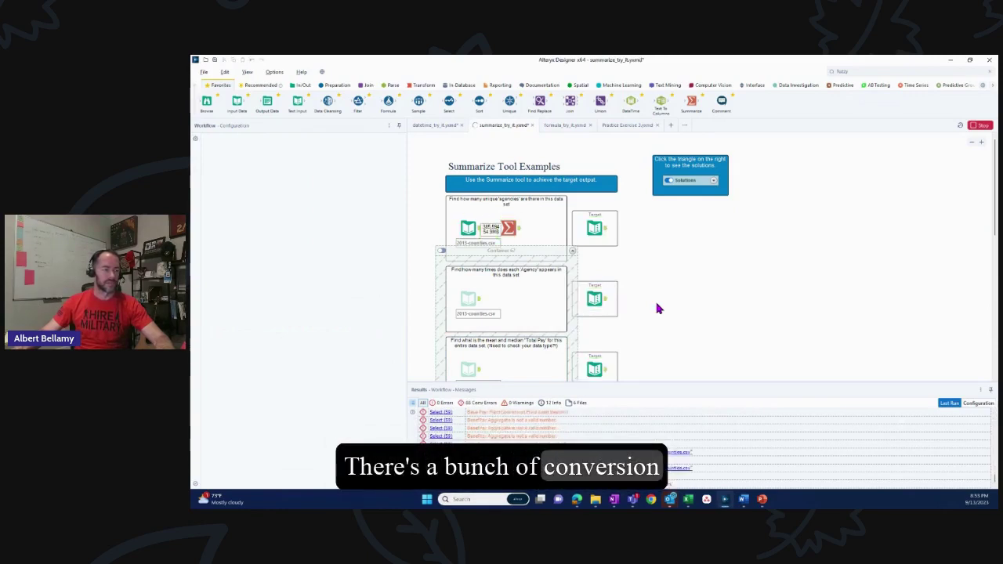
click(694, 295)
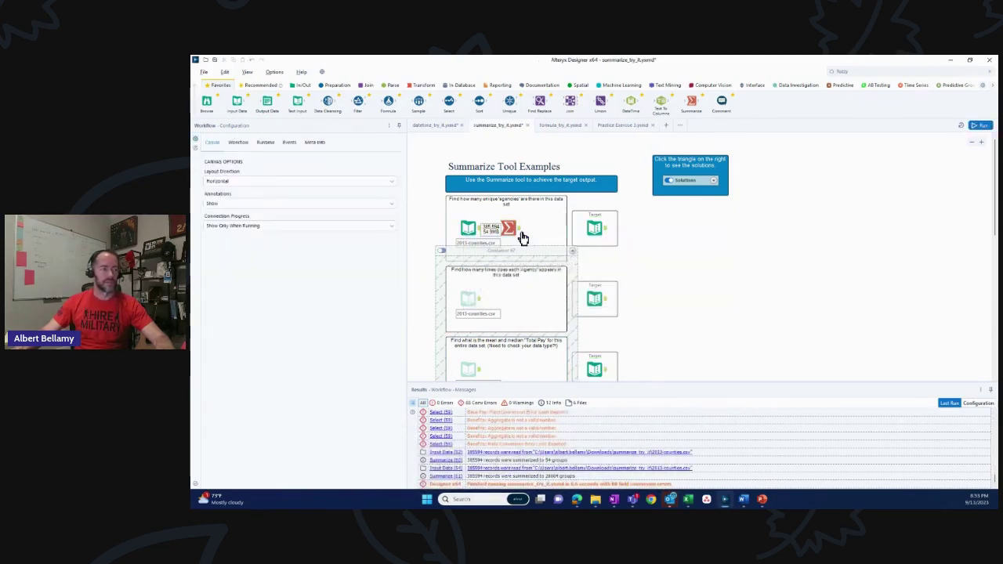
click(516, 229)
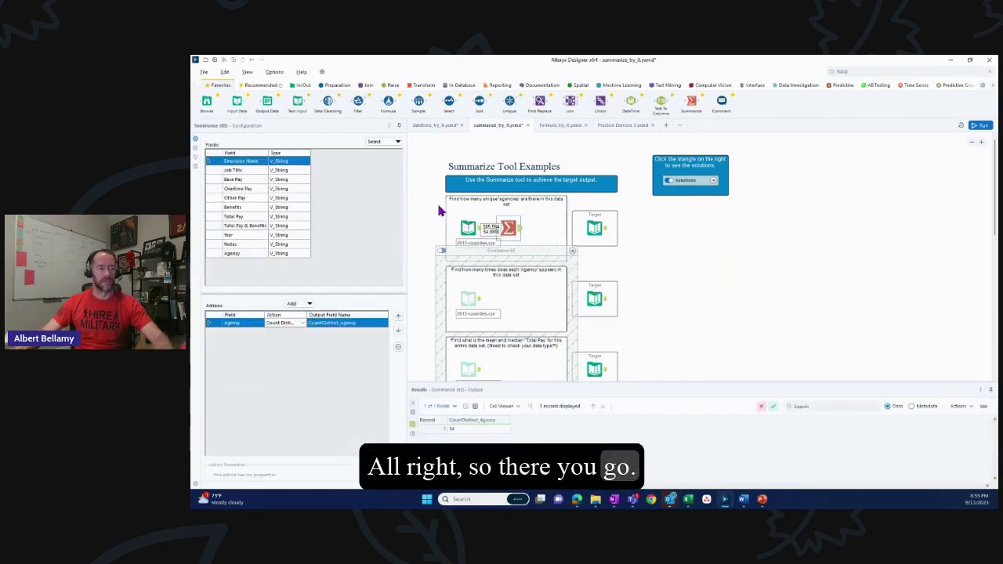
Enclose the unique agencies exercise and its Target in a new disabled container and move it beyond the Solutions box
drag(425, 192, 627, 243)
right_click(594, 225)
click(629, 288)
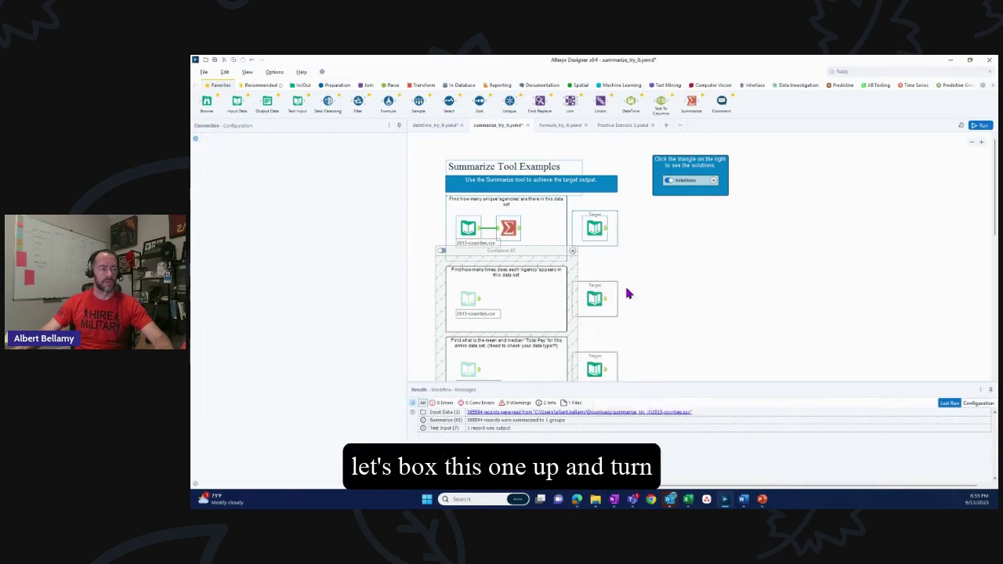
click(440, 151)
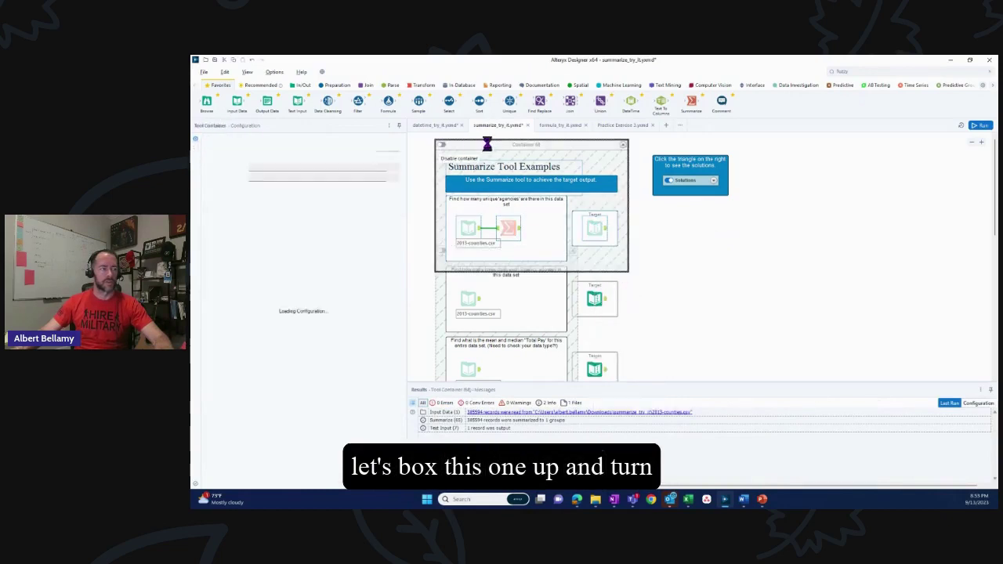
drag(486, 141, 870, 144)
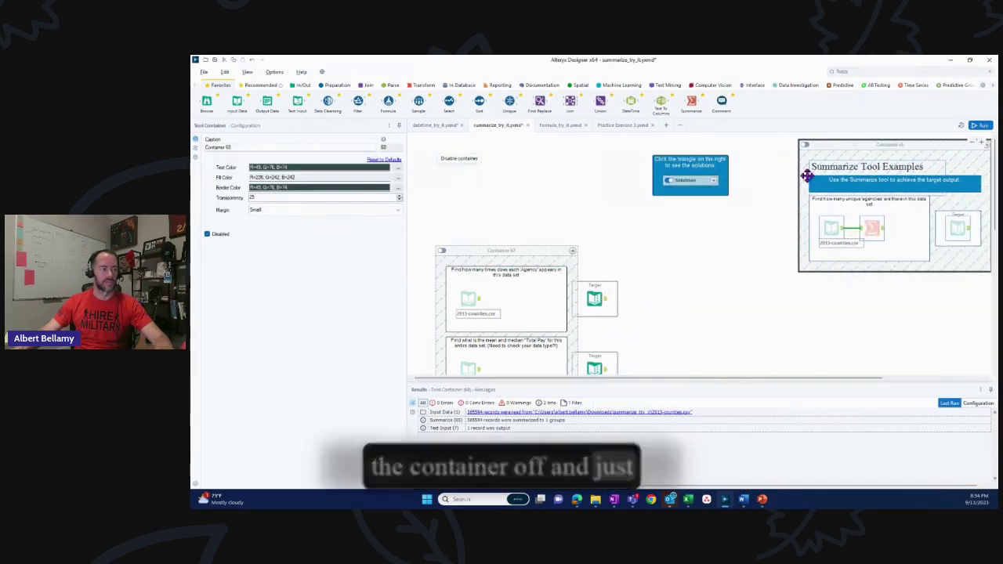
Re-enable the container holding the Agency occurrences exercise and connect a Summarize tool grouped by Agency to its input
scroll(698, 267, down, 3)
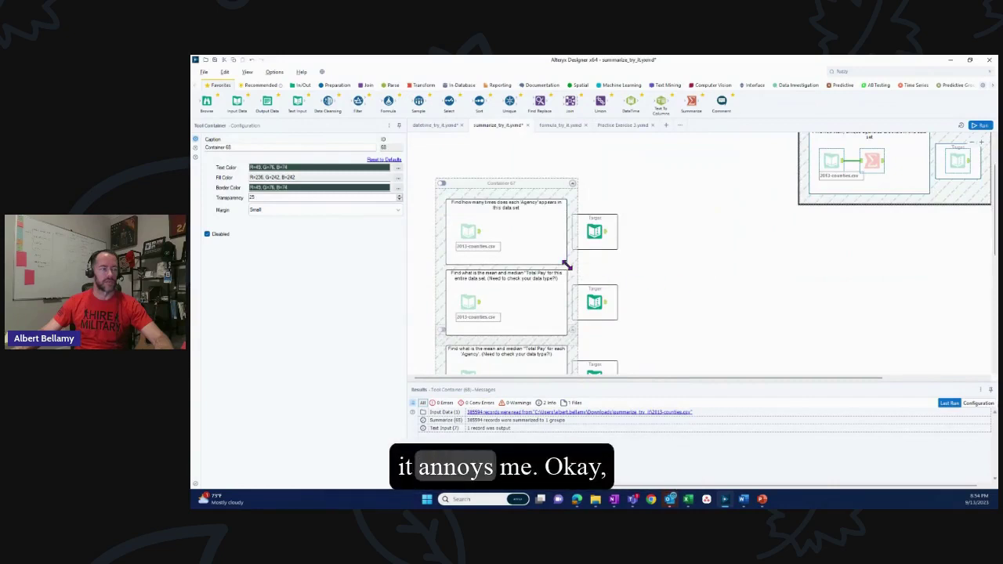
click(441, 183)
click(474, 235)
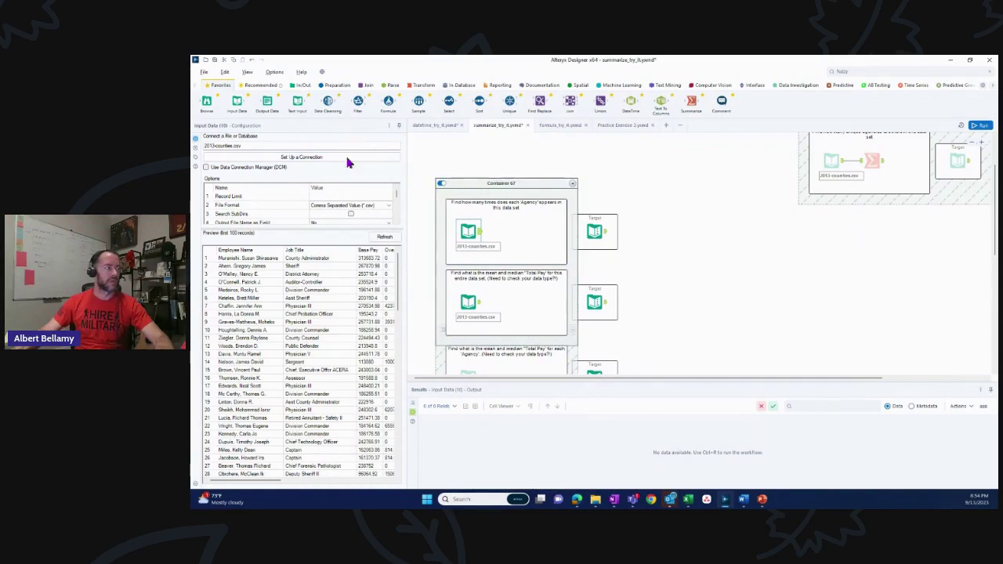
drag(691, 101, 514, 231)
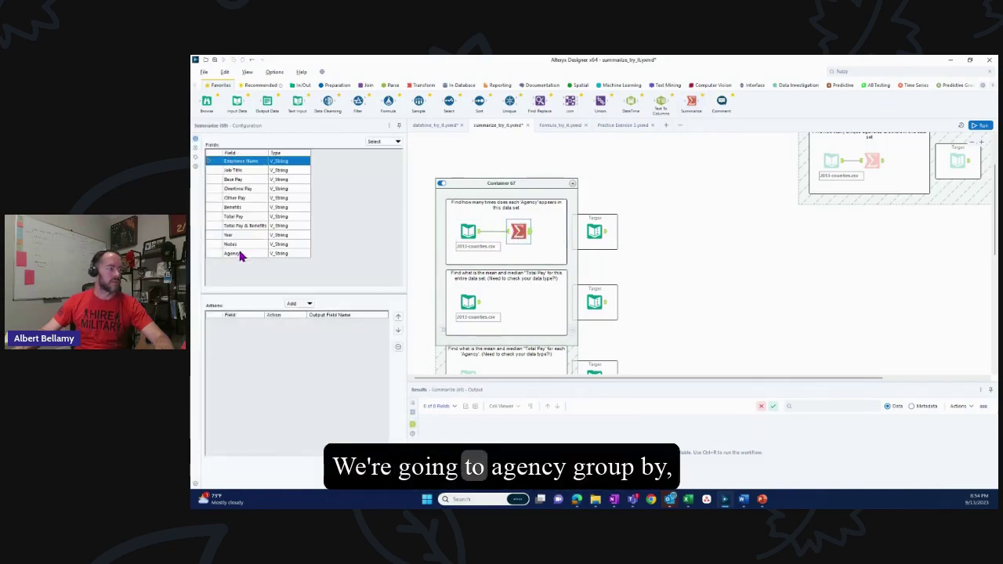
click(309, 305)
click(314, 314)
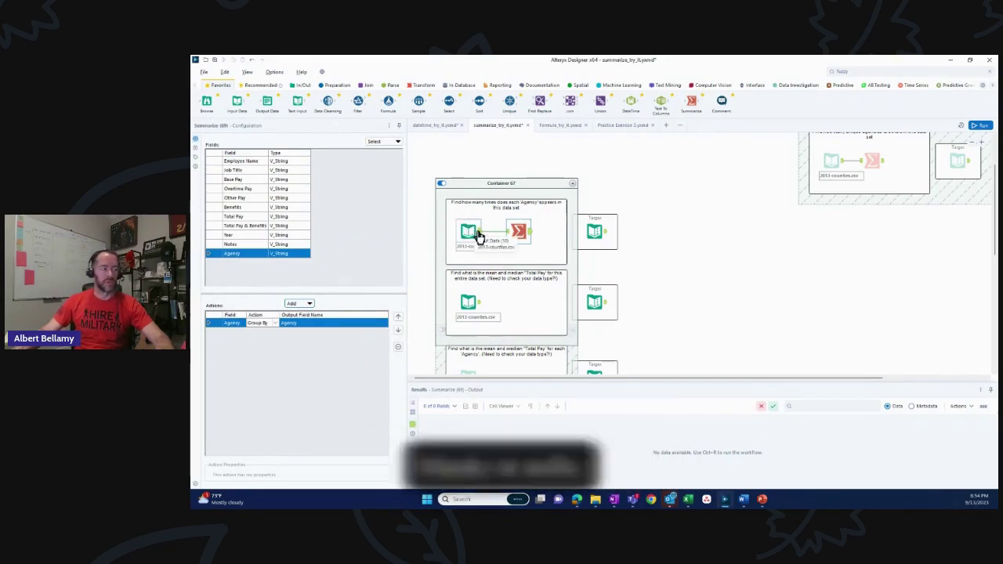
Add a Count action for the Agency field alongside its Group By in the Summarize tool
drag(479, 235, 514, 232)
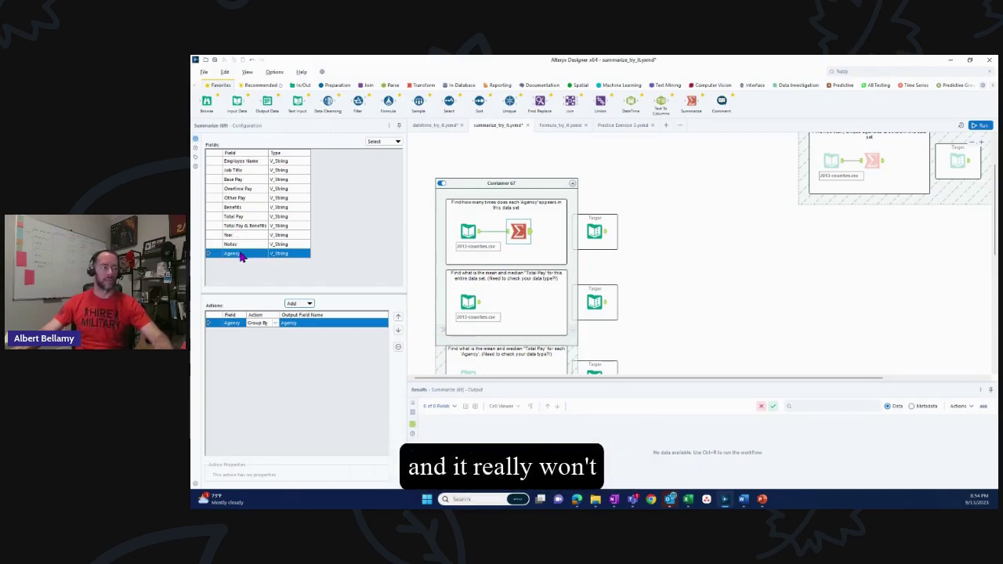
click(308, 305)
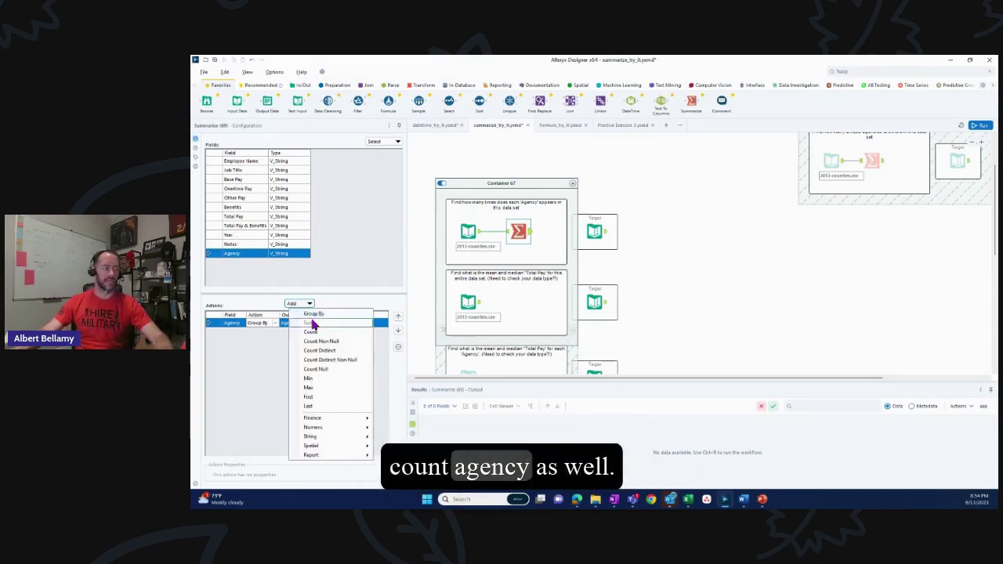
click(316, 332)
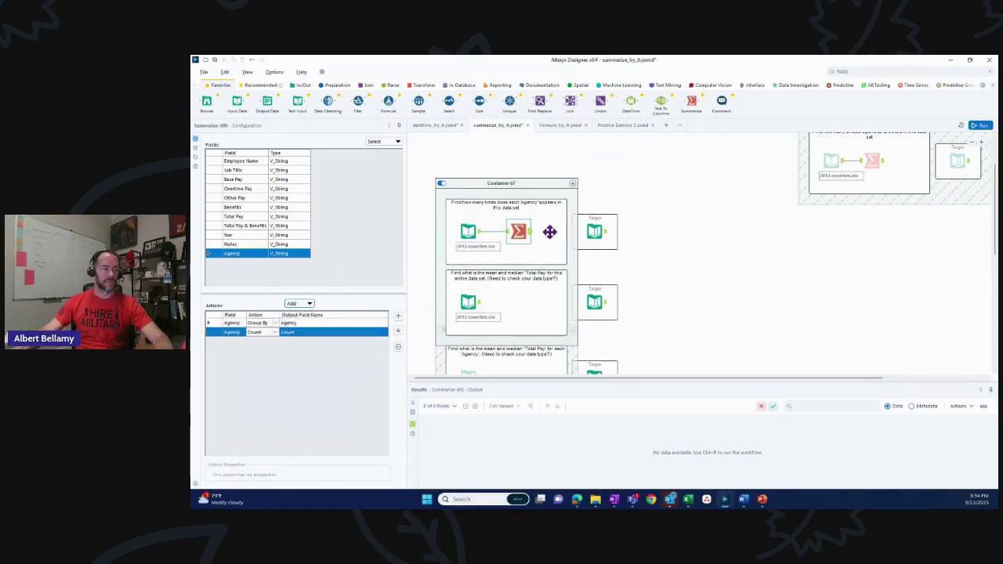
Run the workflow and compare the Summarize output of Agency counts with the exercise's Target data
click(595, 230)
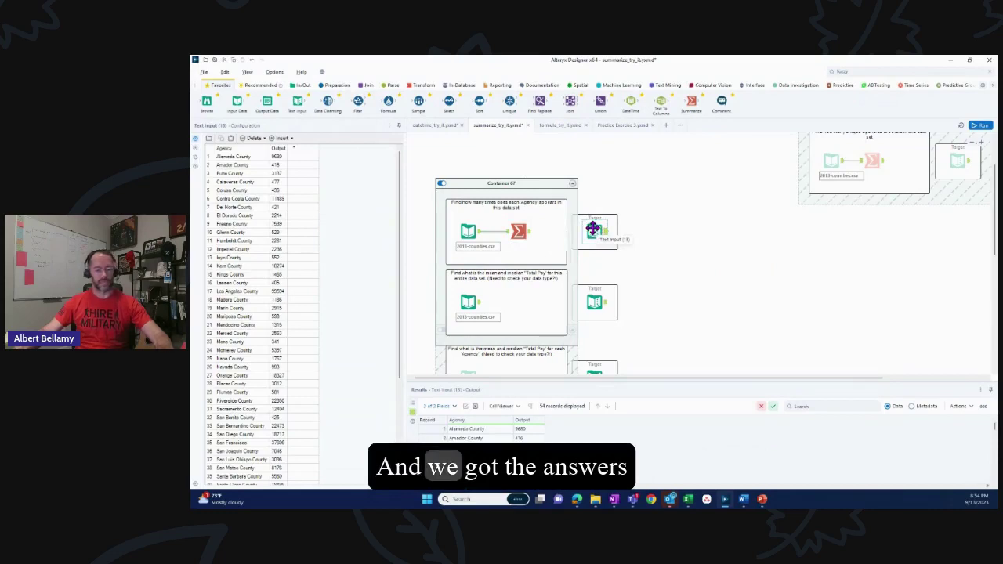
click(587, 207)
key(ctrl+r)
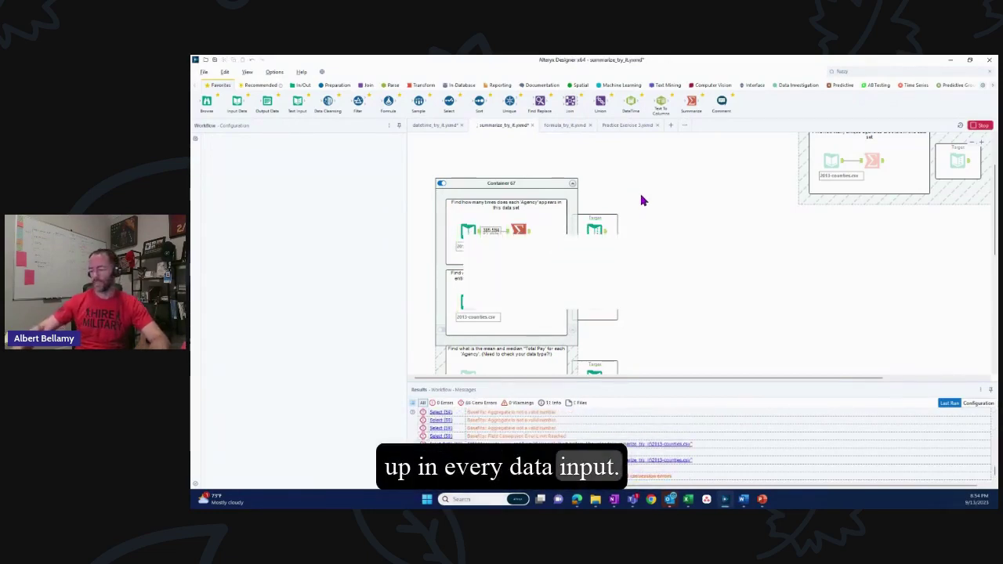
click(694, 293)
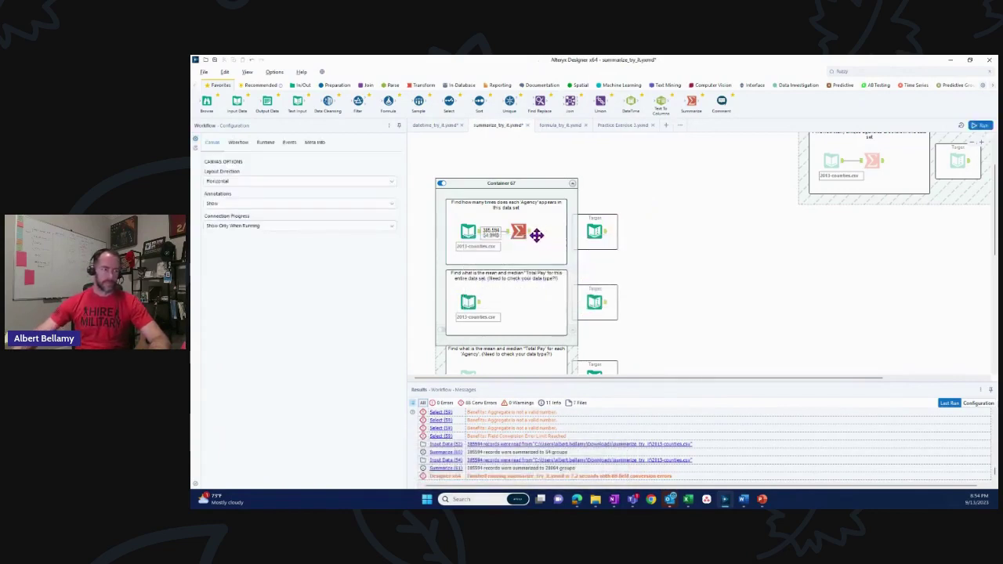
click(530, 237)
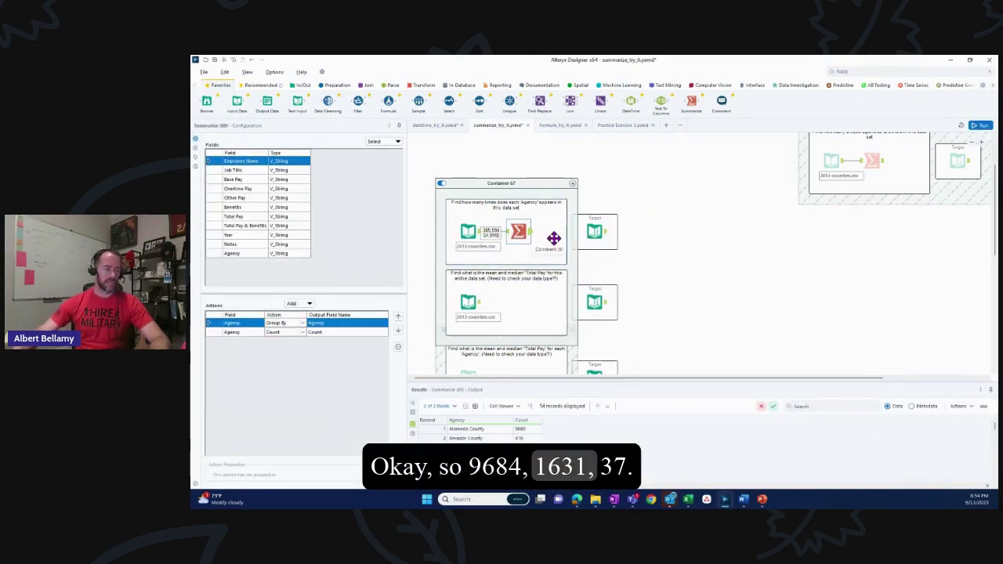
click(598, 232)
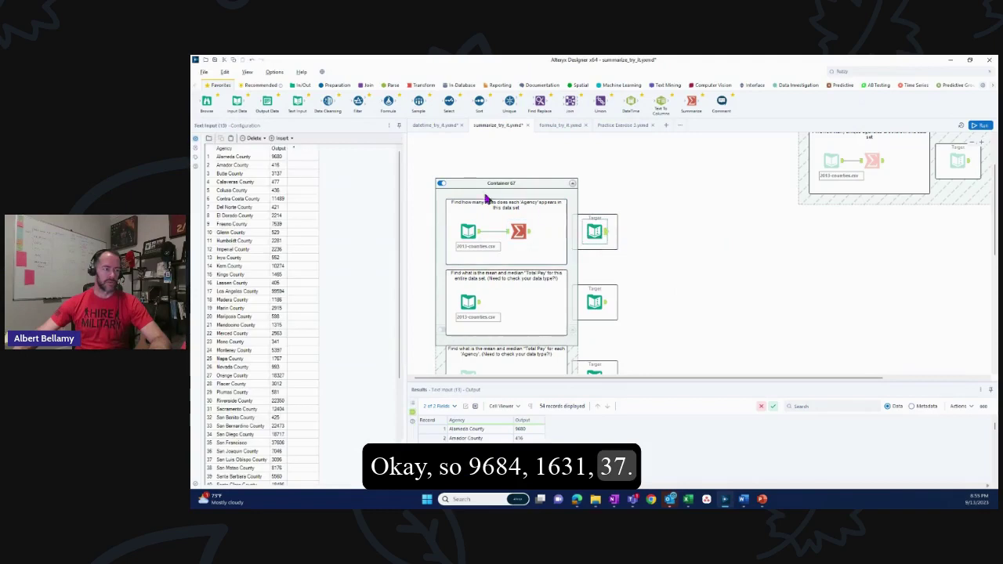
Enclose the Agency occurrences exercise and its Target in a new disabled container and move it aside, clear of Container 67
drag(437, 170, 600, 232)
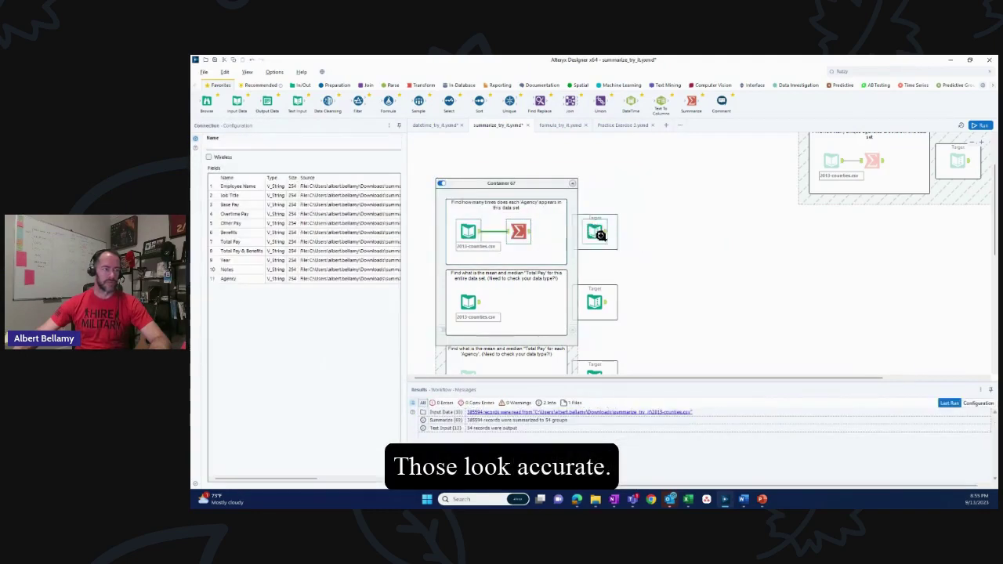
right_click(600, 235)
click(616, 297)
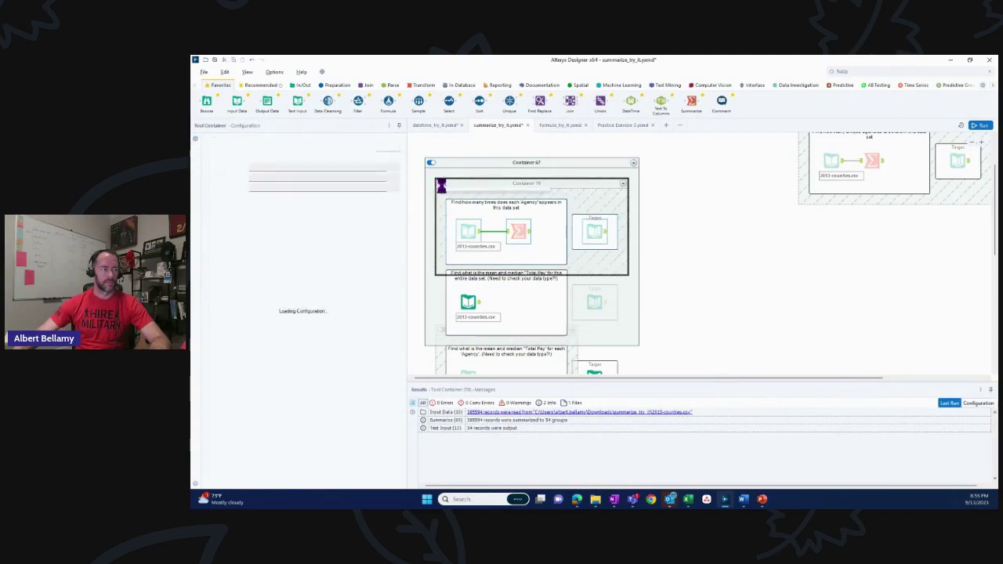
drag(439, 183, 744, 233)
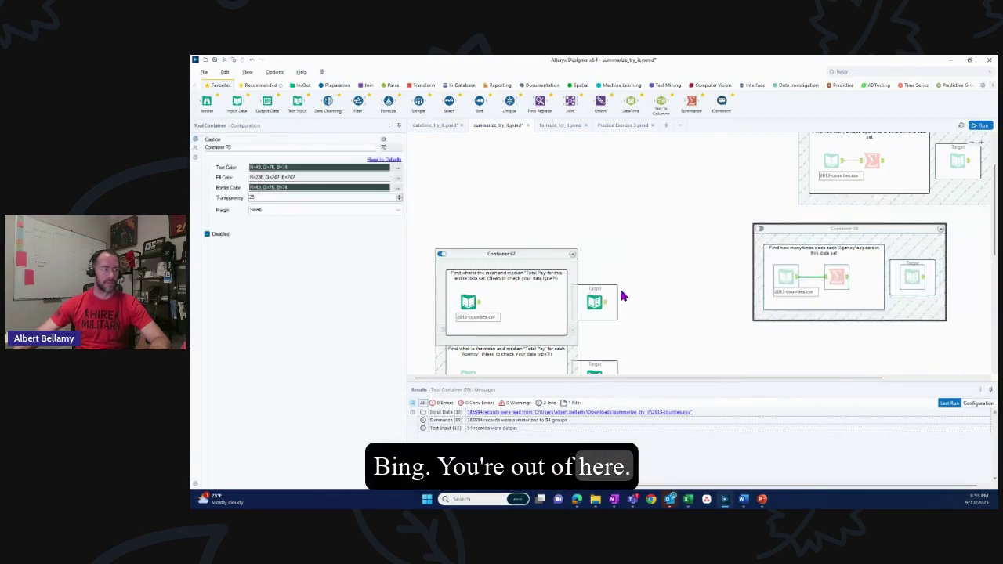
Shift the container with the entire-data-set Total Pay exercise up, move its Target input clear of it, and delete the Target comment box
click(469, 302)
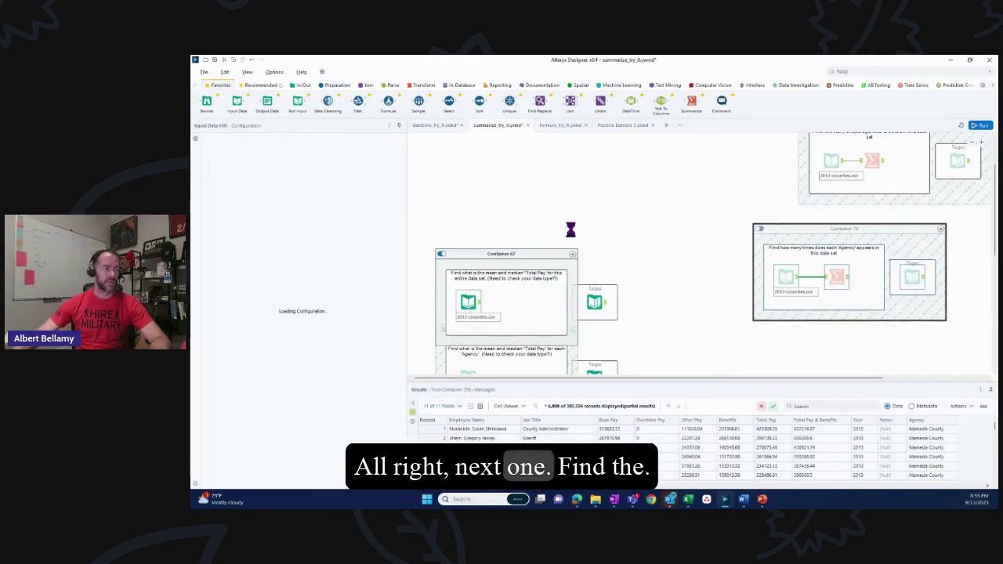
scroll(541, 235, down, 2)
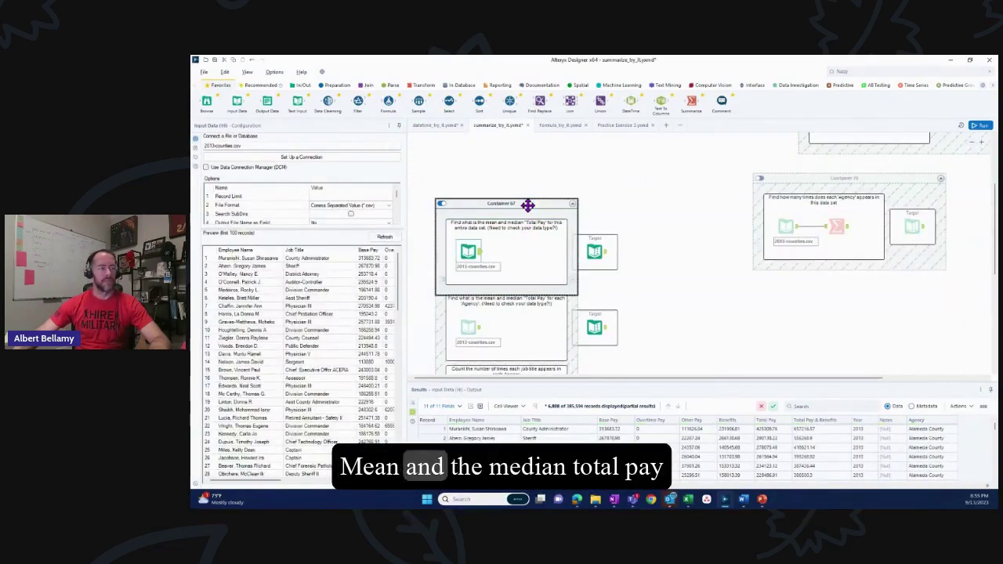
click(529, 204)
drag(531, 184, 531, 179)
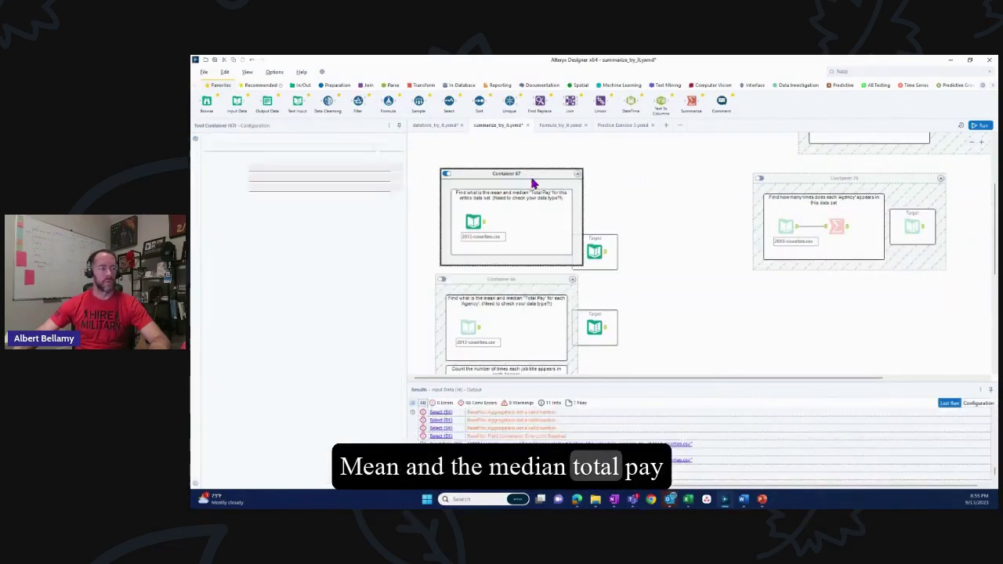
drag(602, 240, 626, 195)
click(606, 252)
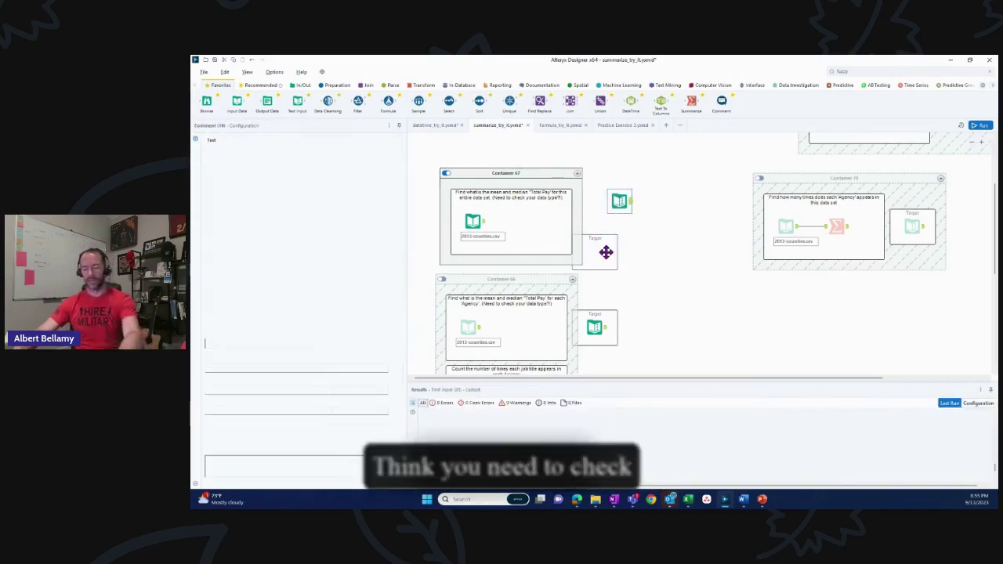
click(529, 246)
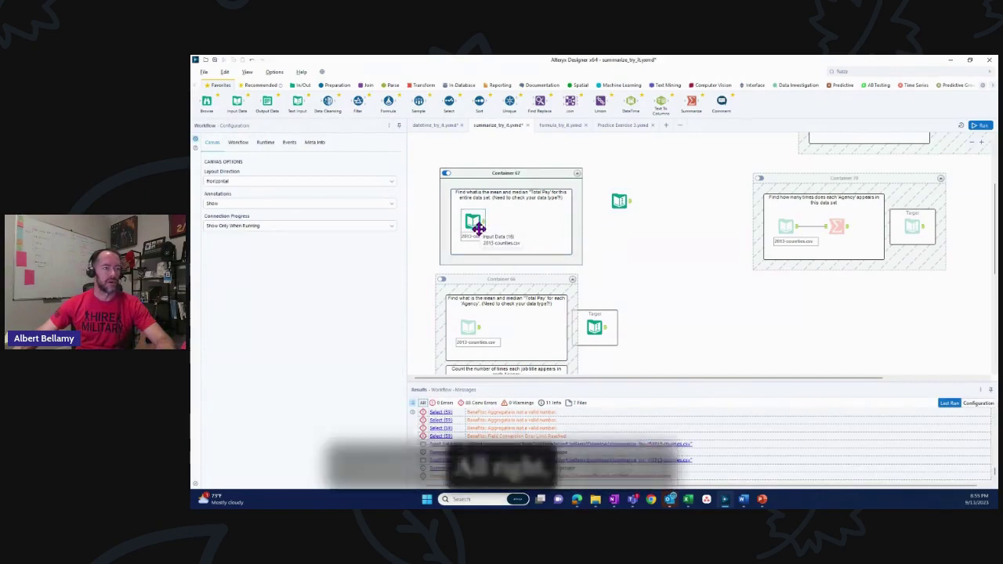
Check the data type of Total Pay in the 2013-counties.csv input's metadata, and return to the data view
click(484, 227)
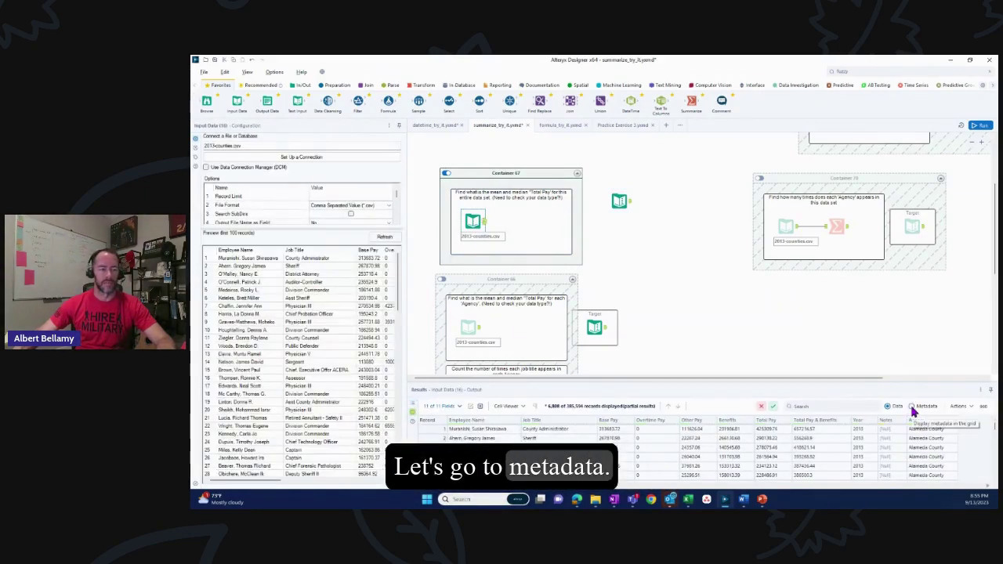
click(911, 406)
scroll(571, 433, down, 2)
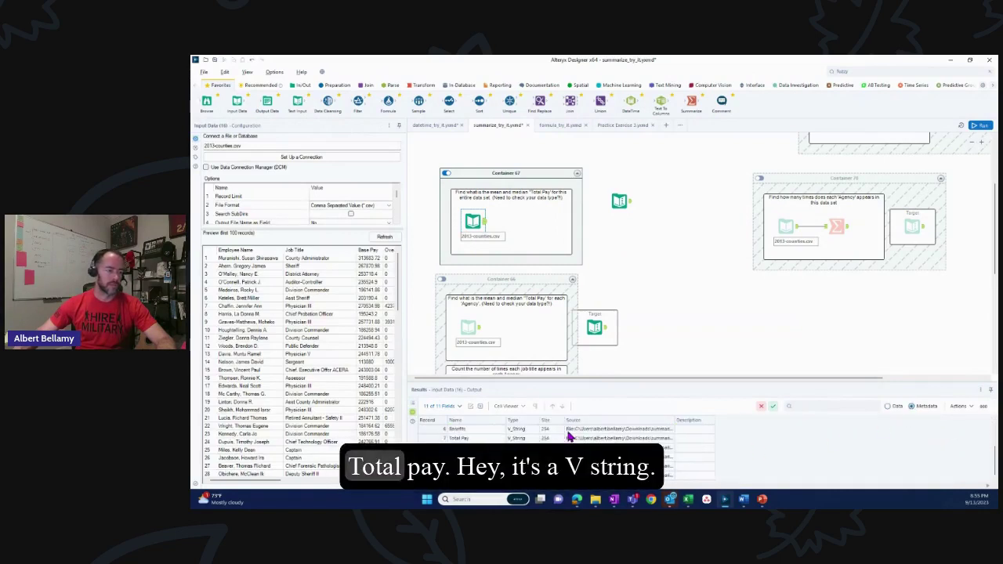
scroll(571, 437, up, 2)
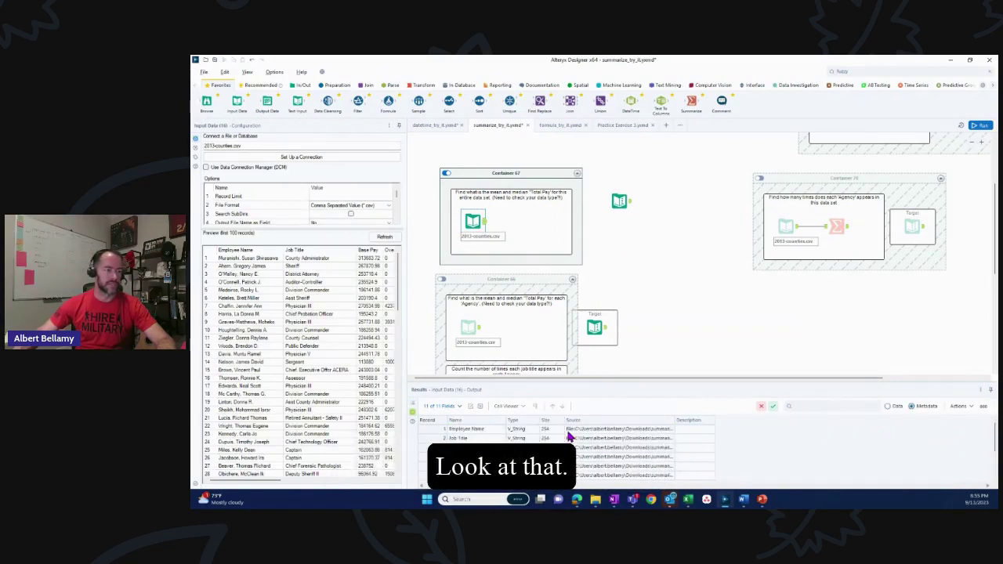
click(888, 406)
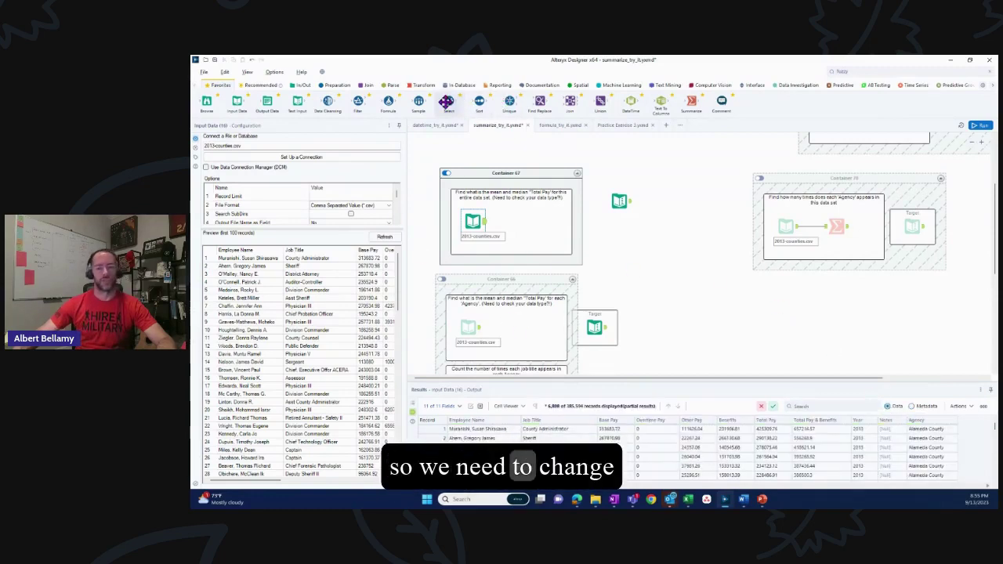
Connect a Select tool to the input with Total Pay & Benefits set to Double, and connect a Summarize tool after it
drag(446, 102, 508, 219)
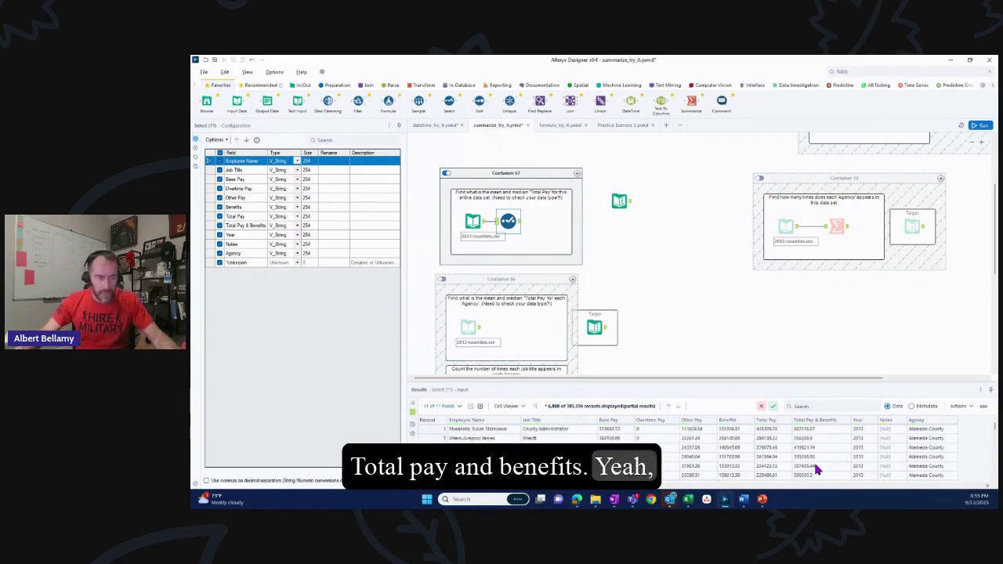
click(298, 226)
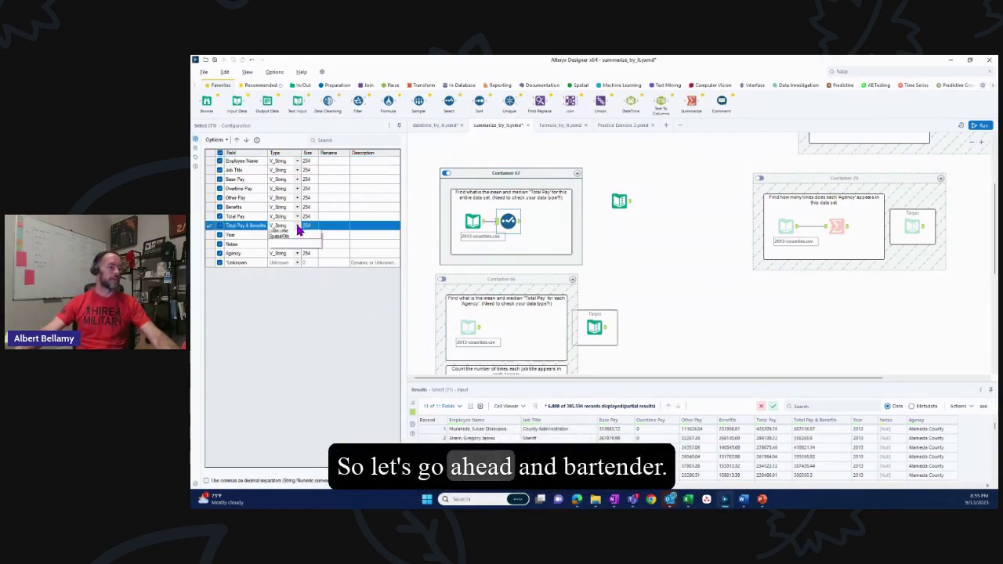
click(298, 225)
click(291, 279)
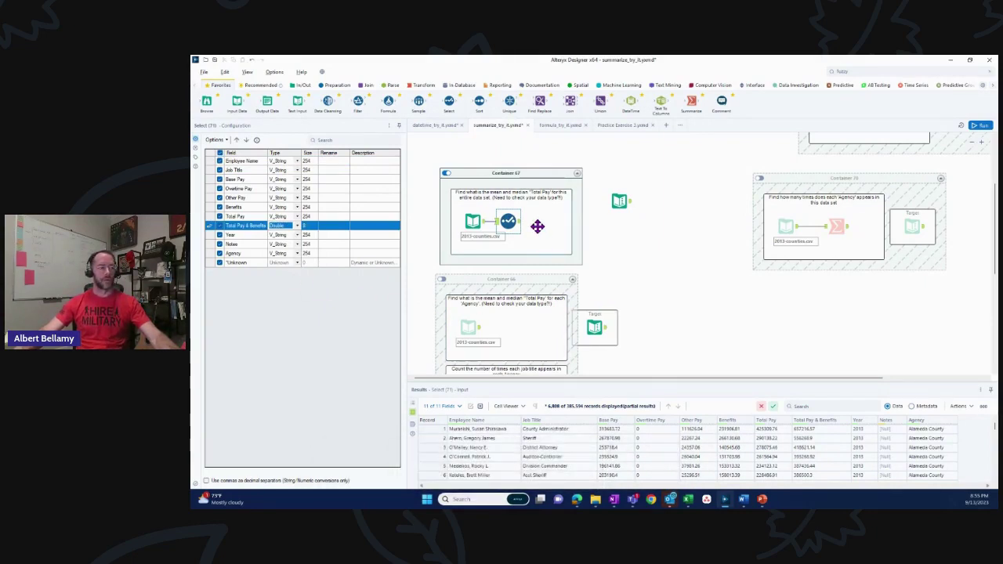
drag(692, 102, 546, 225)
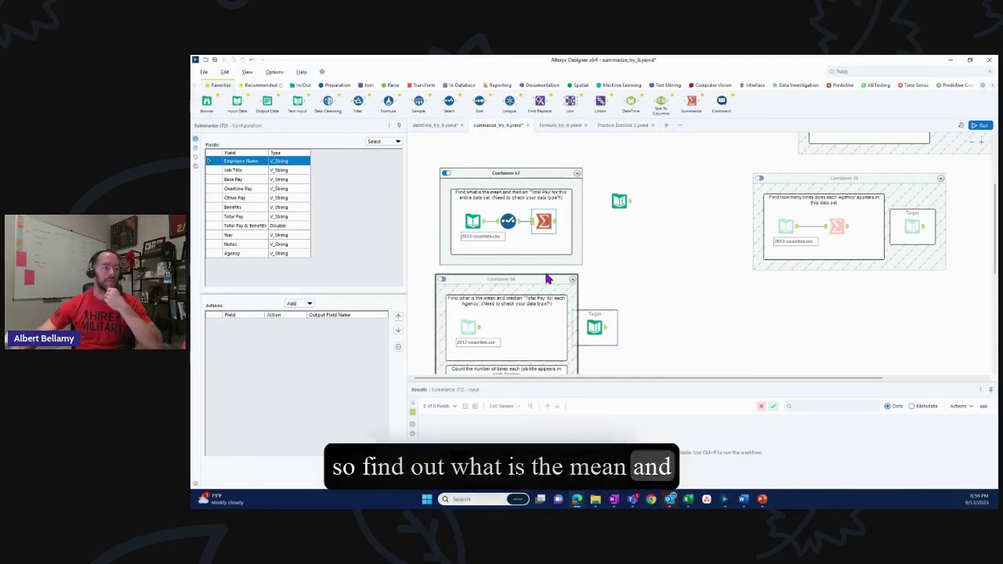
click(309, 305)
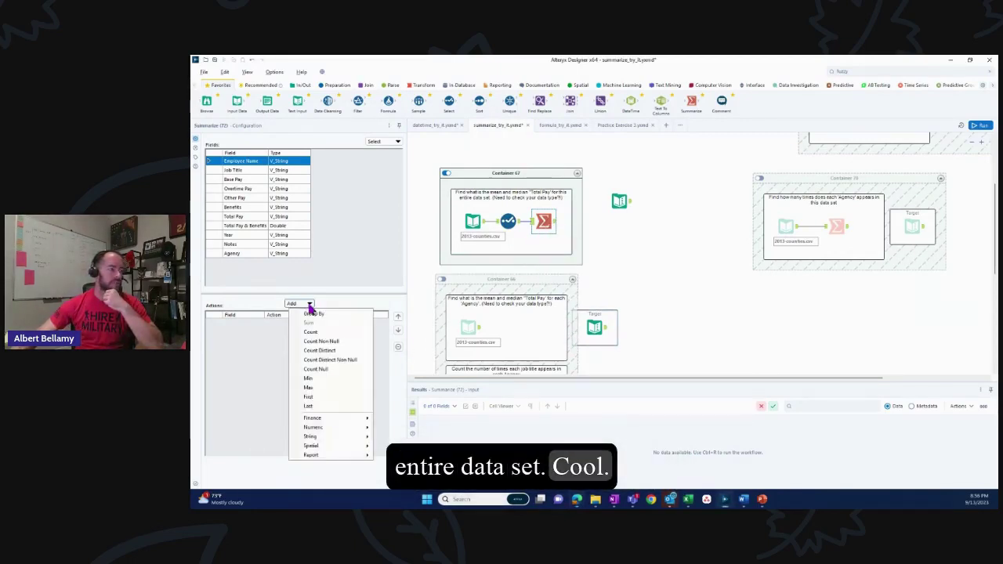
click(245, 217)
click(309, 305)
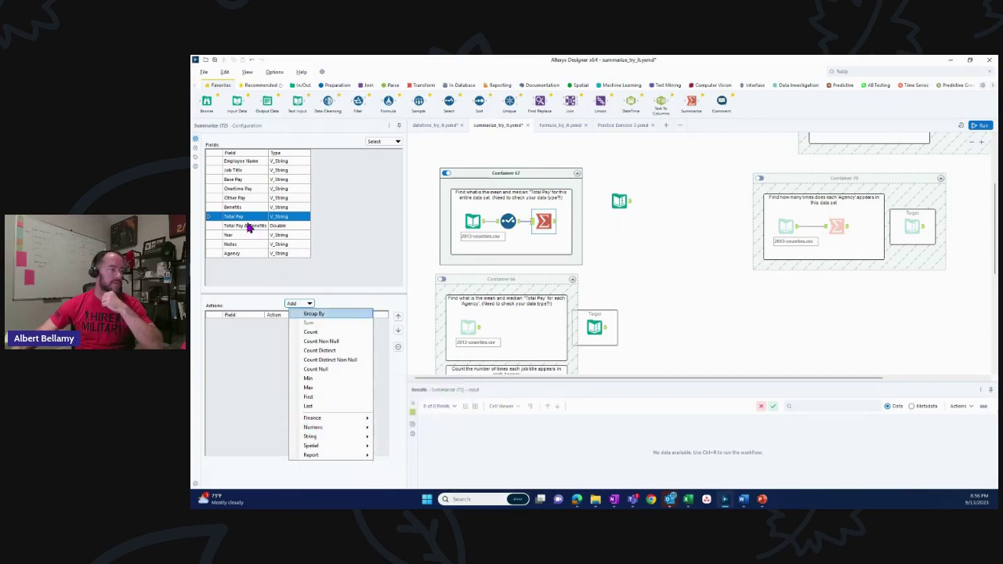
Change the Total Pay field's type to Double in the Select tool
click(508, 222)
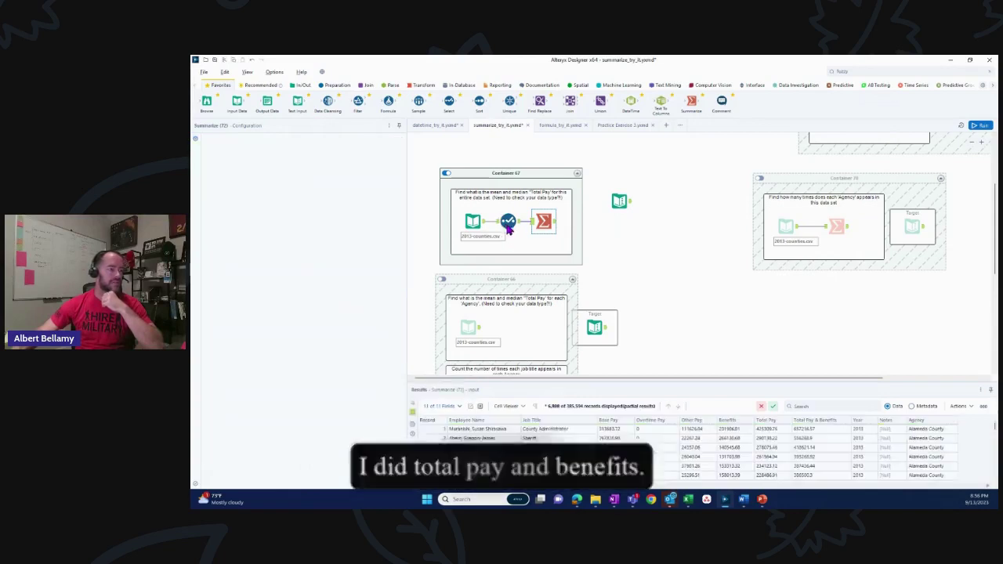
click(235, 217)
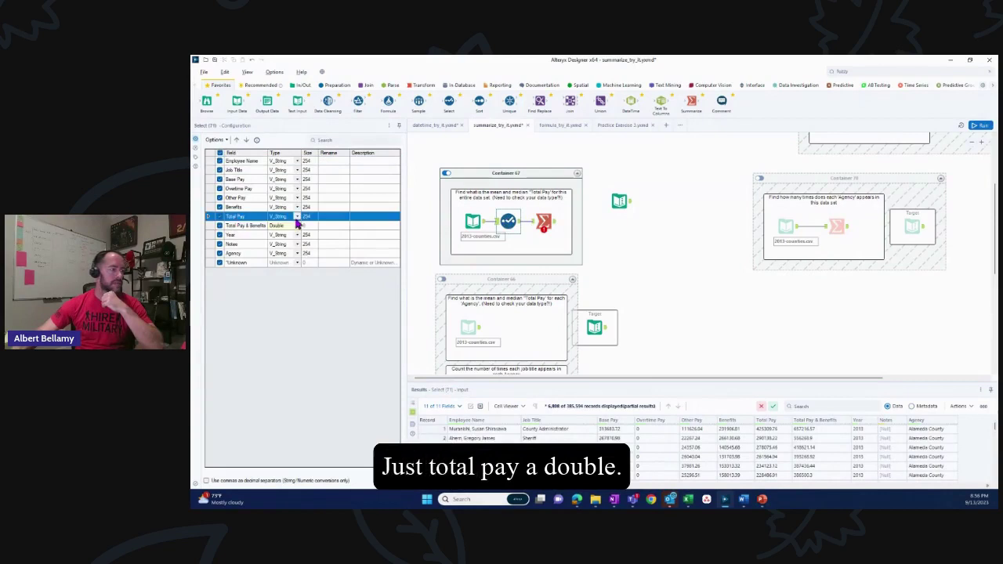
click(297, 217)
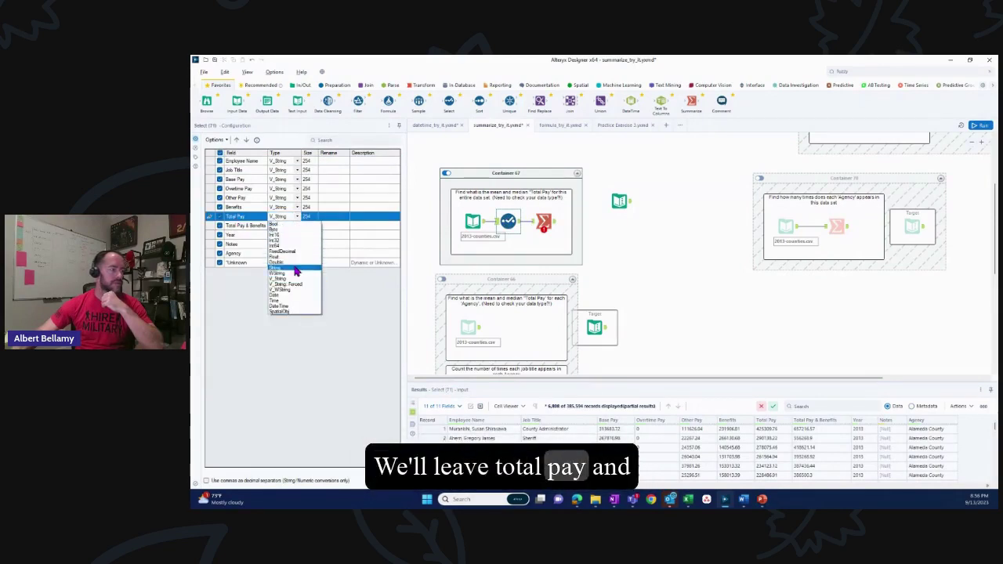
click(296, 266)
Add numeric Average and Median actions for Total Pay in the Summarize tool
click(543, 223)
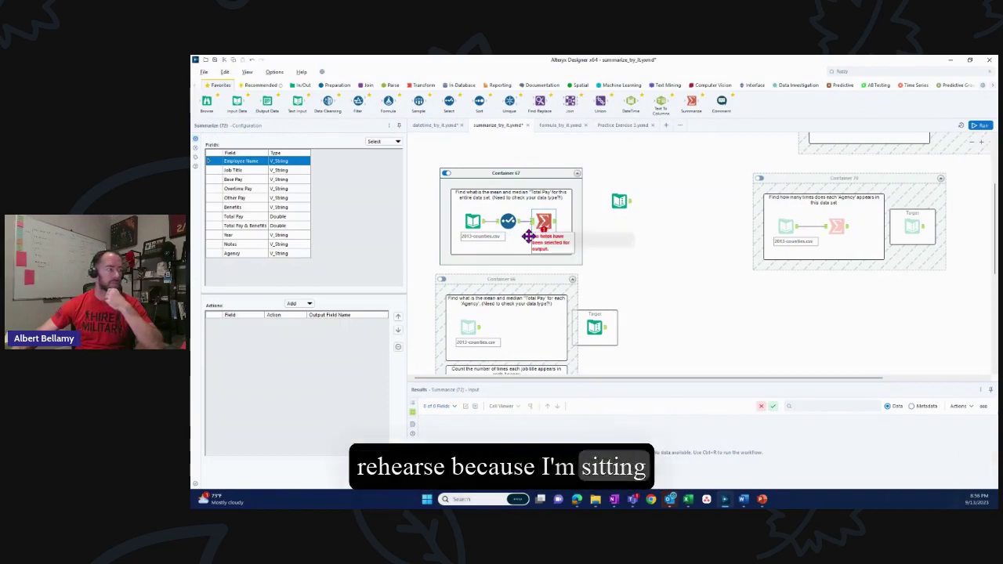
click(235, 217)
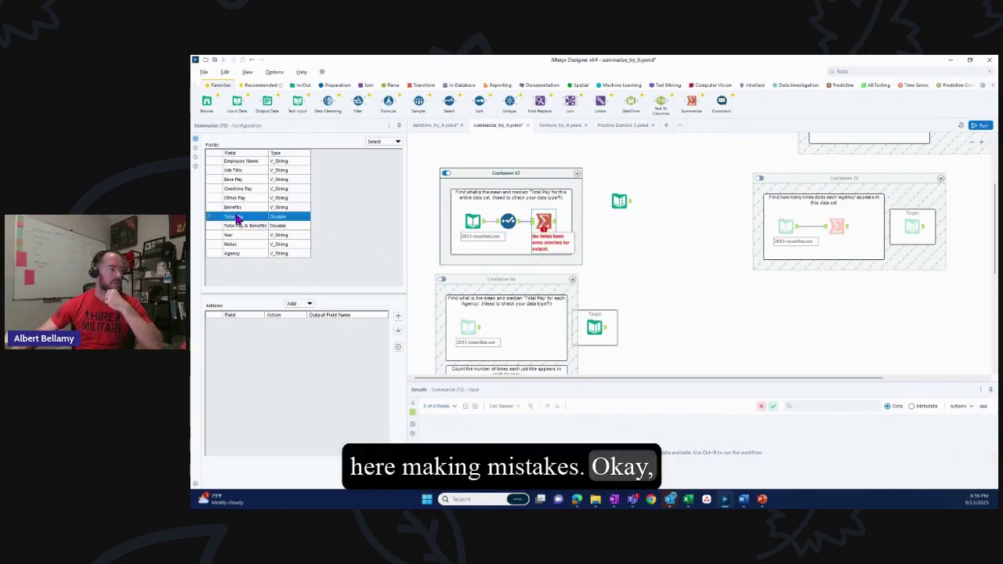
click(308, 303)
mouse_move(330, 429)
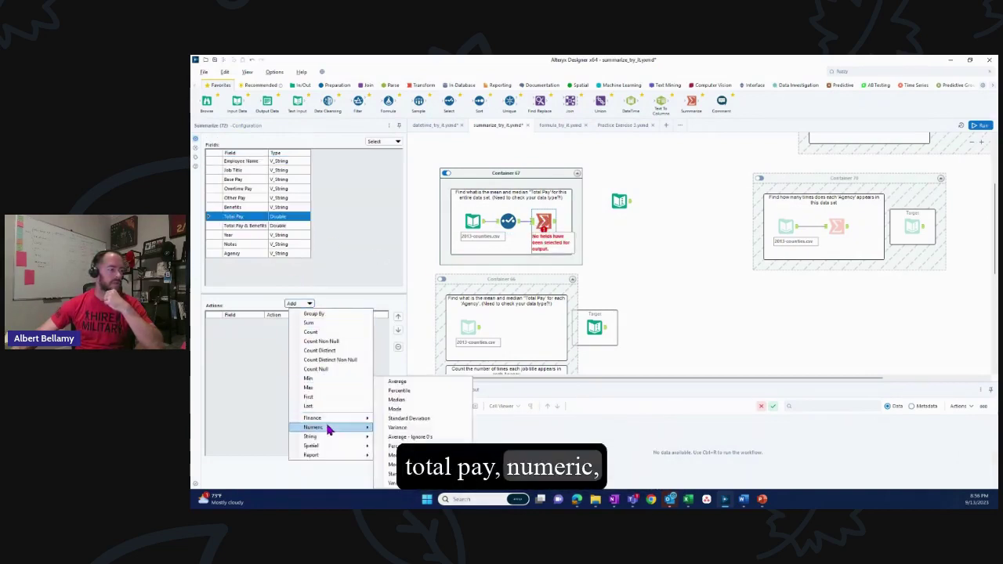
click(398, 382)
click(309, 304)
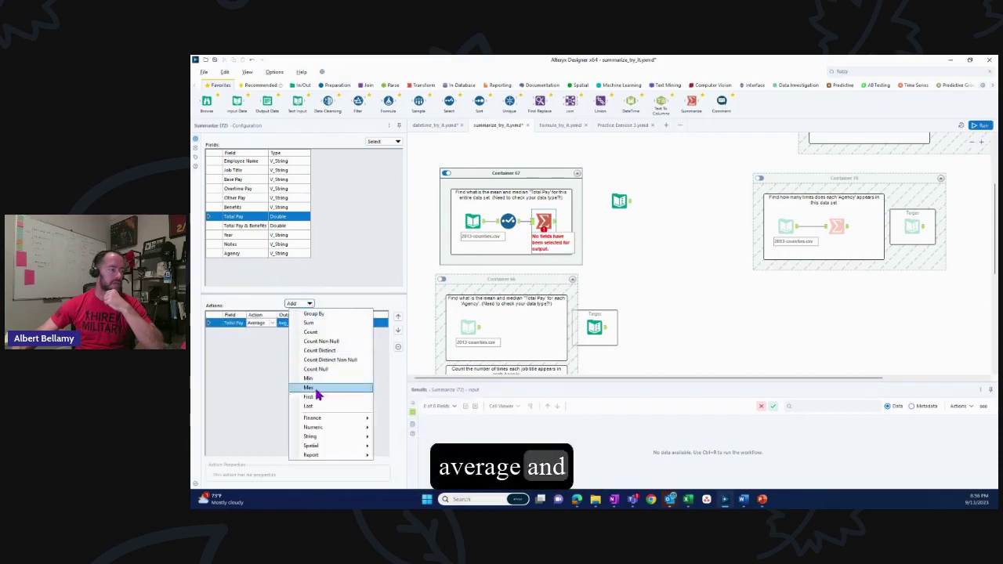
mouse_move(348, 432)
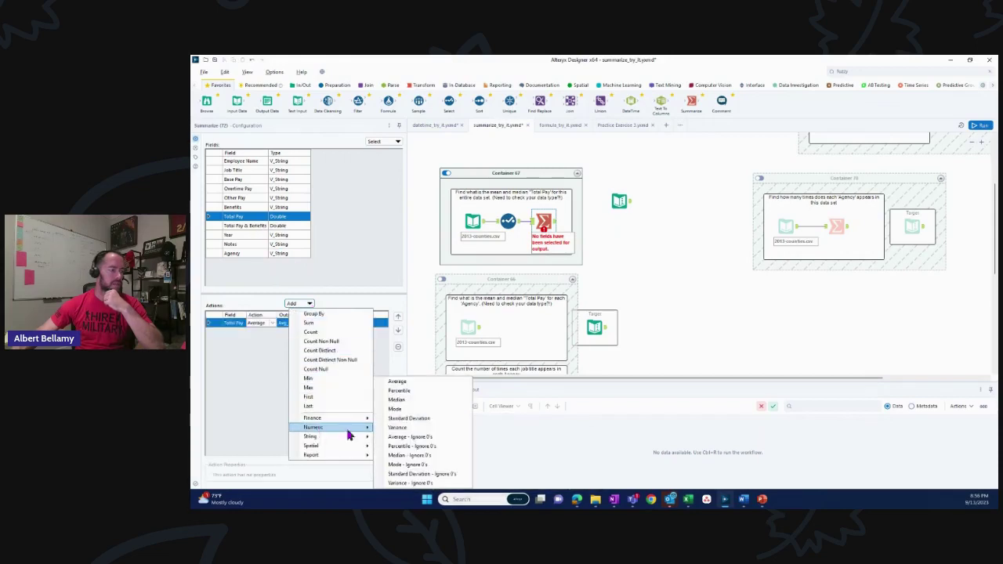
click(397, 401)
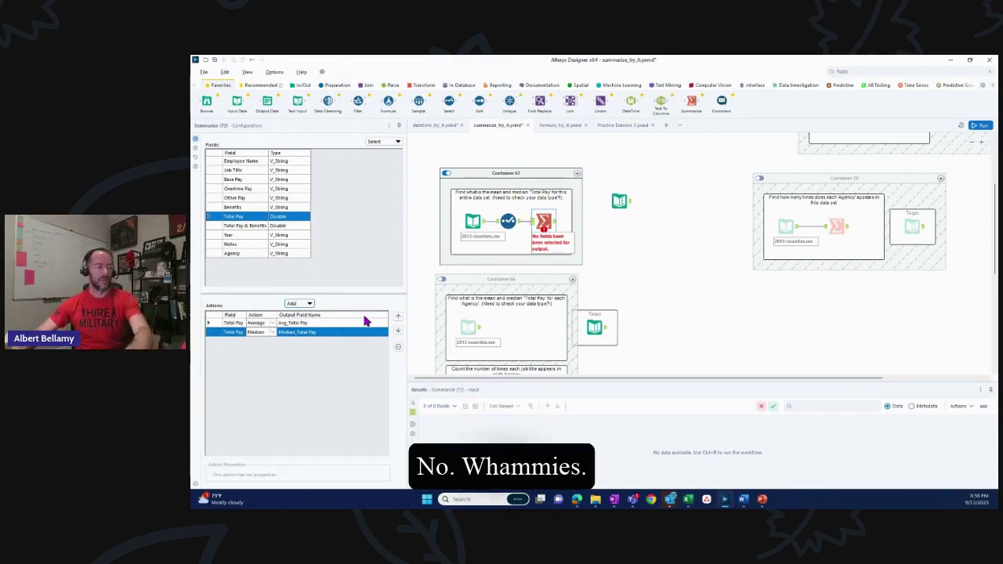
Run the workflow and compare the Summarize output with the target for the whole data set's mean and median Total Pay
key(ctrl+r)
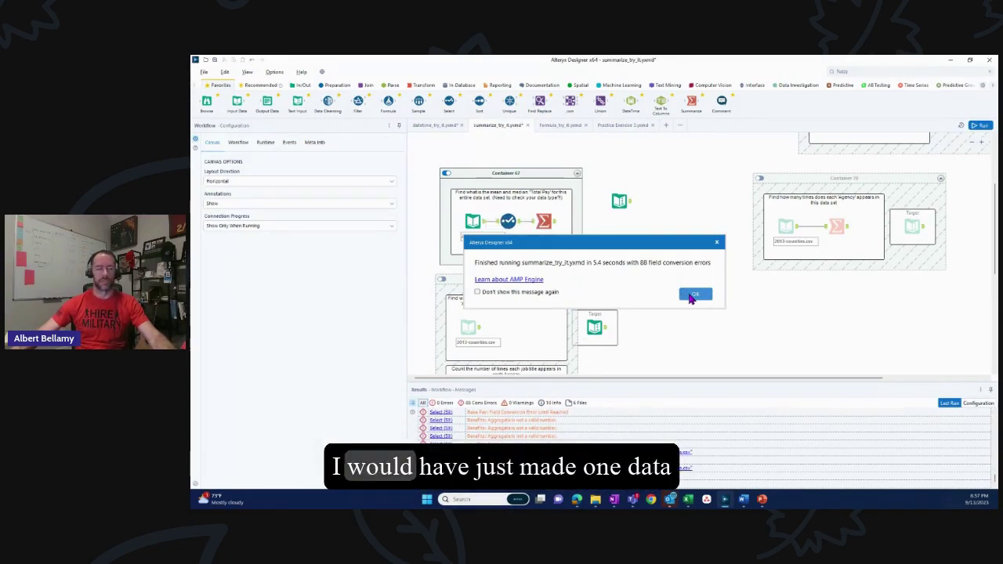
click(694, 295)
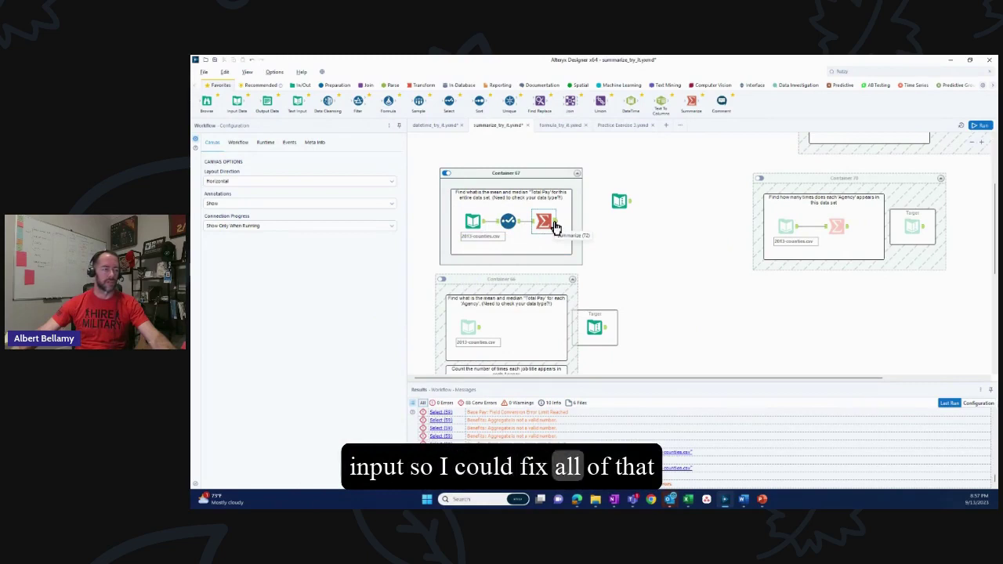
click(553, 226)
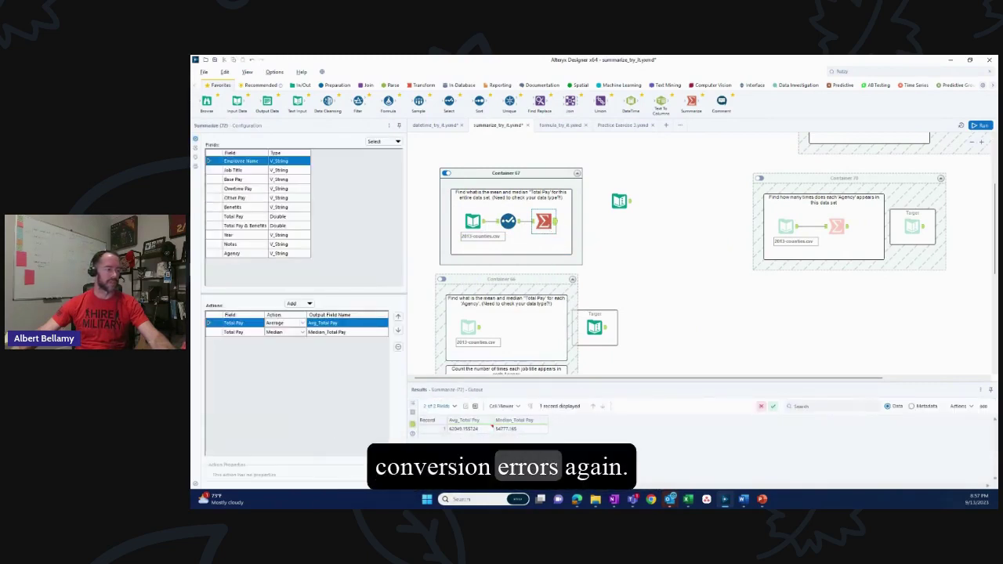
mouse_move(458, 438)
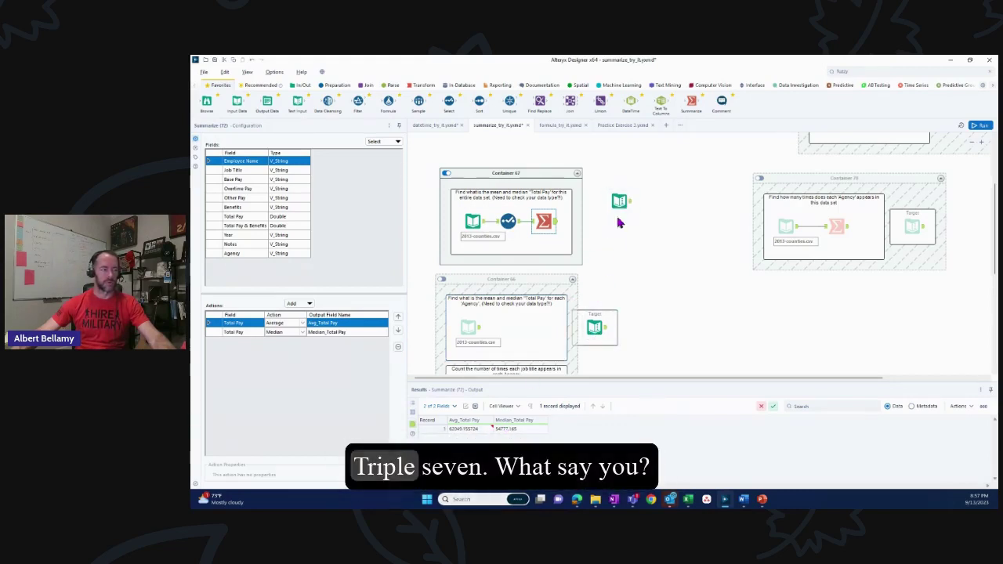
click(621, 201)
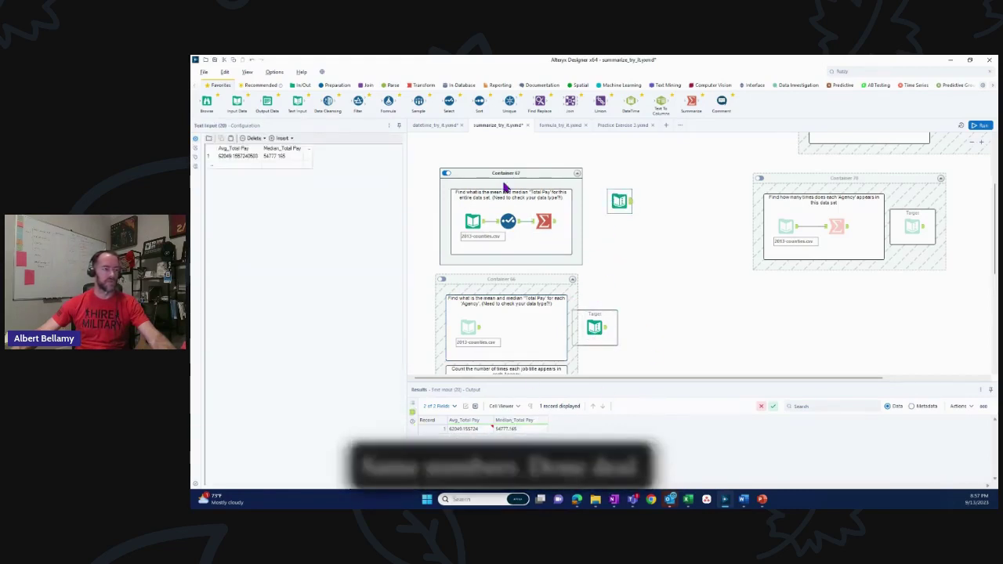
Group Container 67 and its target input in a new container, disable it, and move it beside the finished exercises
drag(432, 152, 694, 288)
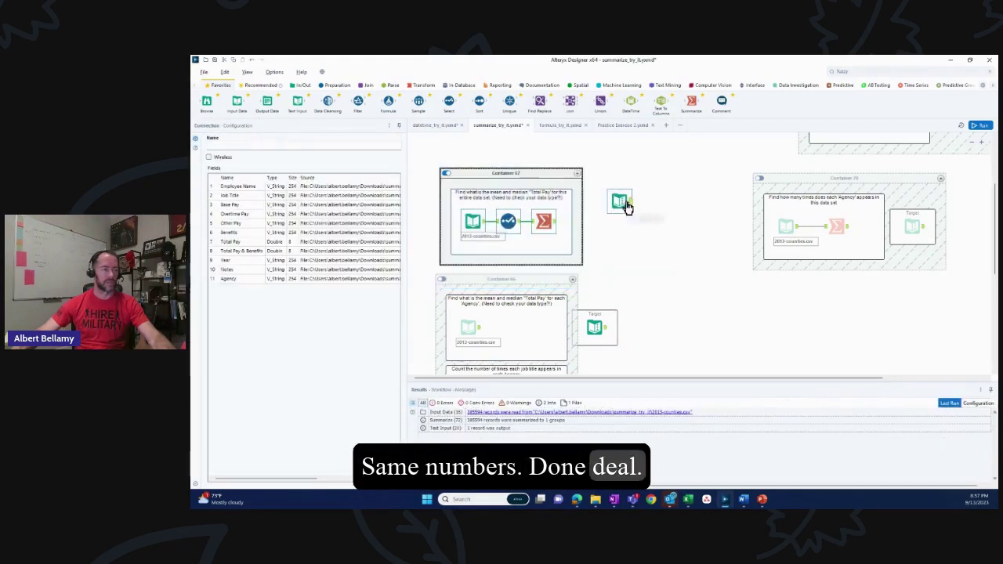
right_click(624, 201)
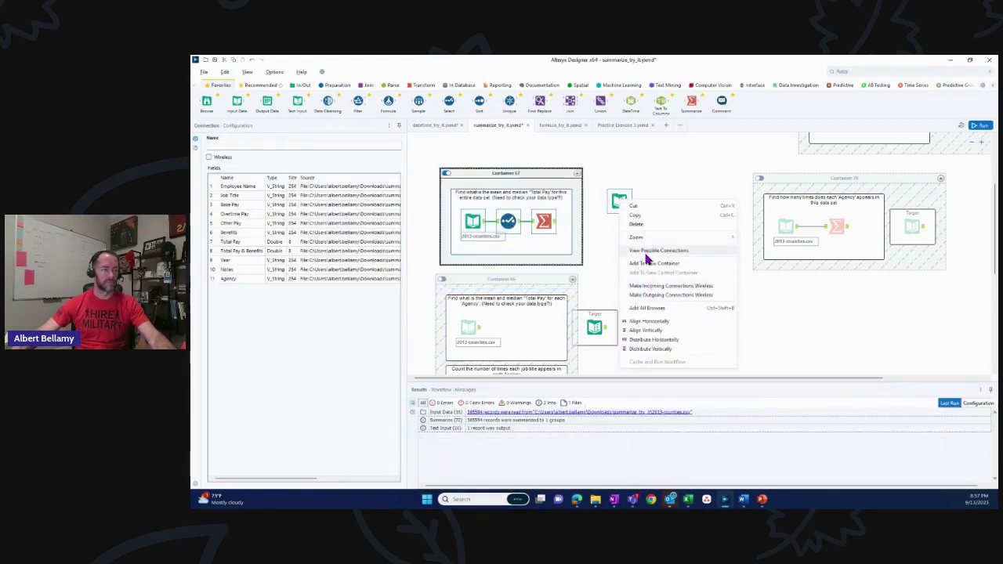
click(650, 264)
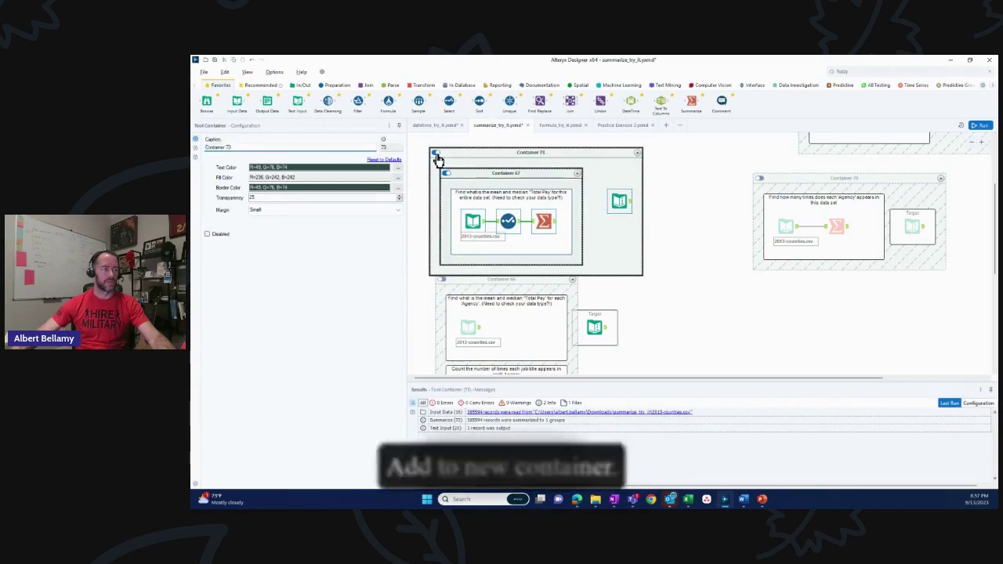
drag(465, 157, 804, 262)
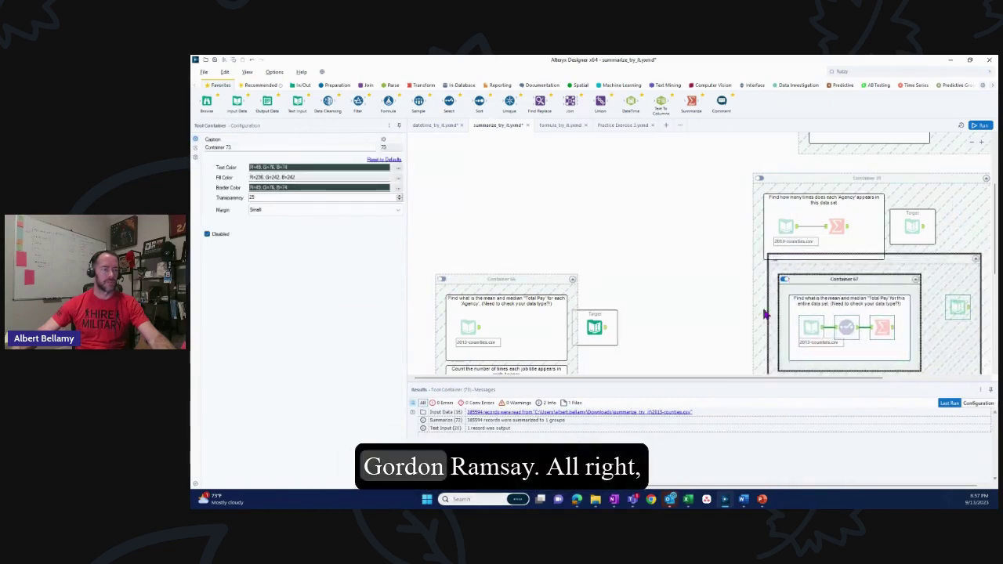
Enable Container 66 and delete the 2013-counties.csv input from its mean and median Total Pay per Agency exercise
scroll(518, 286, down, 3)
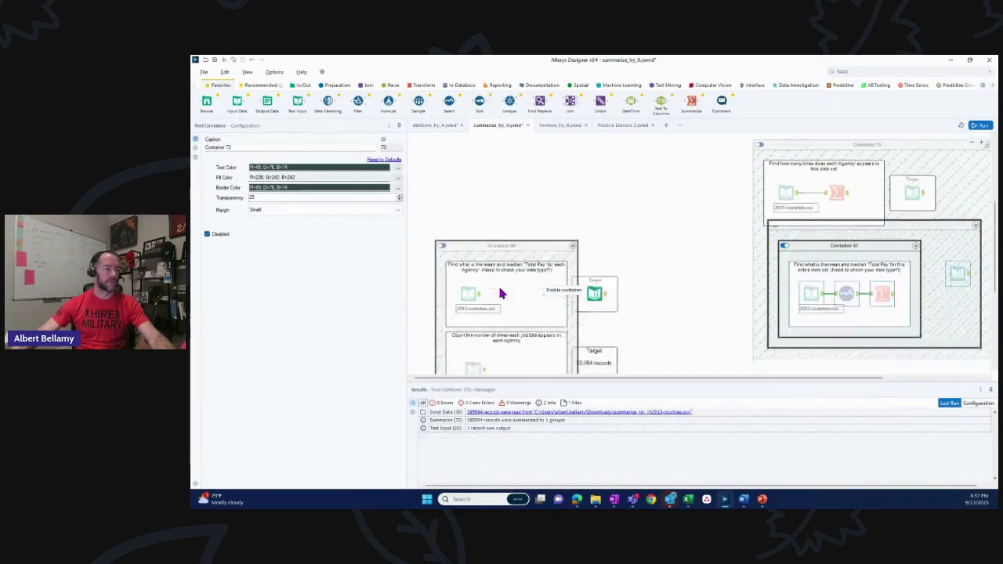
click(444, 235)
scroll(533, 259, down, 4)
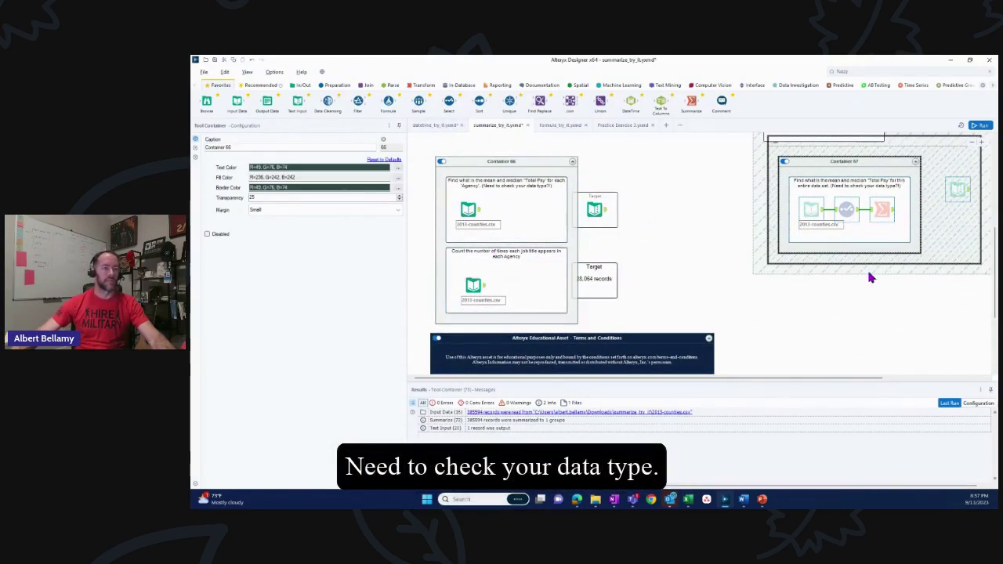
scroll(866, 275, up, 2)
click(465, 277)
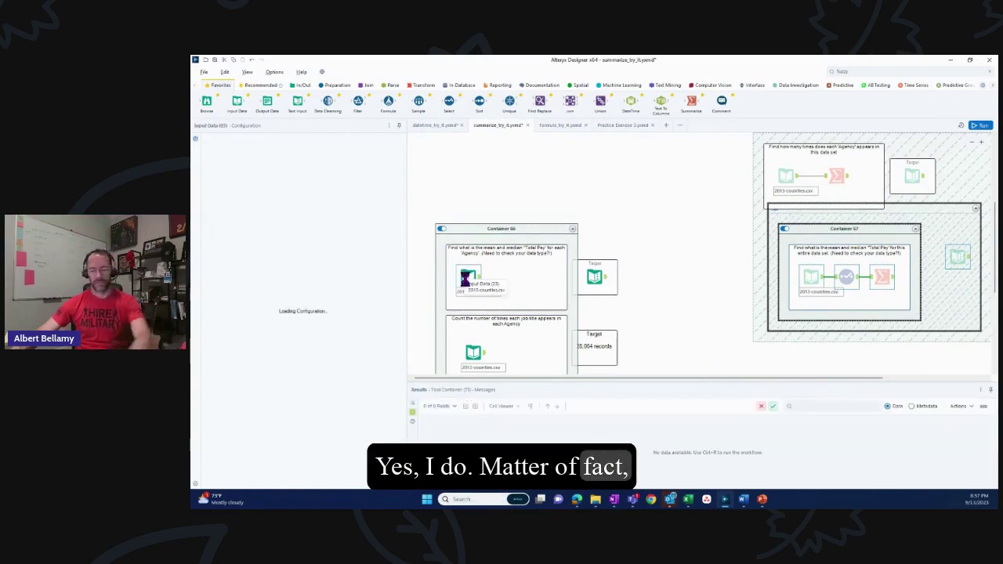
key(Delete)
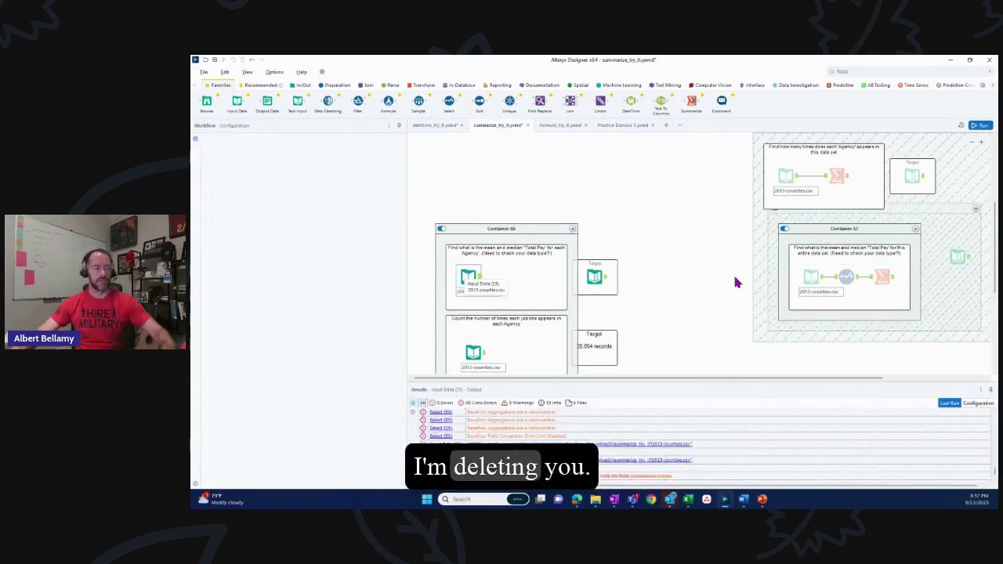
Move Container 67 out of the disabled container to the space above Container 66, and re-enable it
click(784, 229)
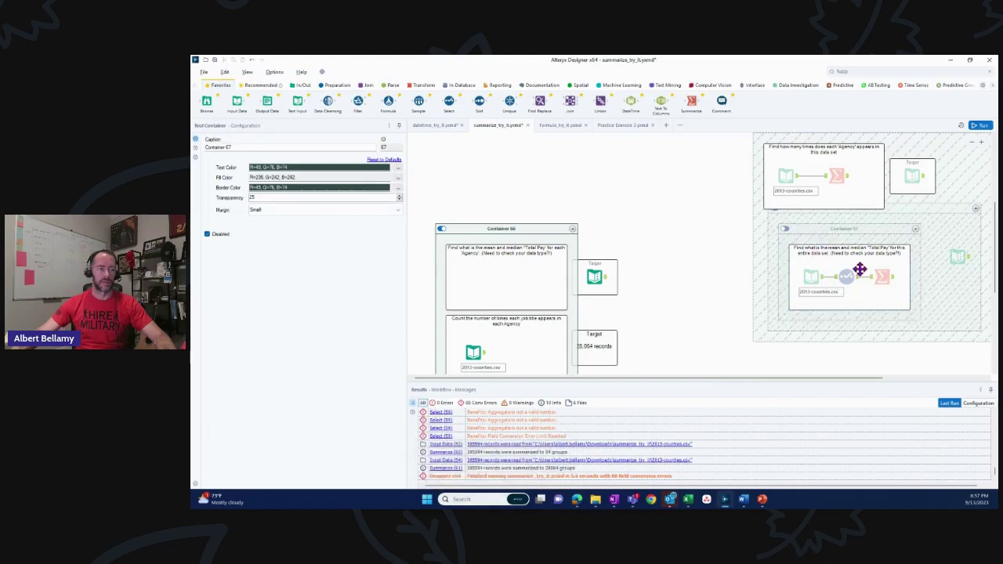
drag(862, 228, 519, 142)
click(452, 145)
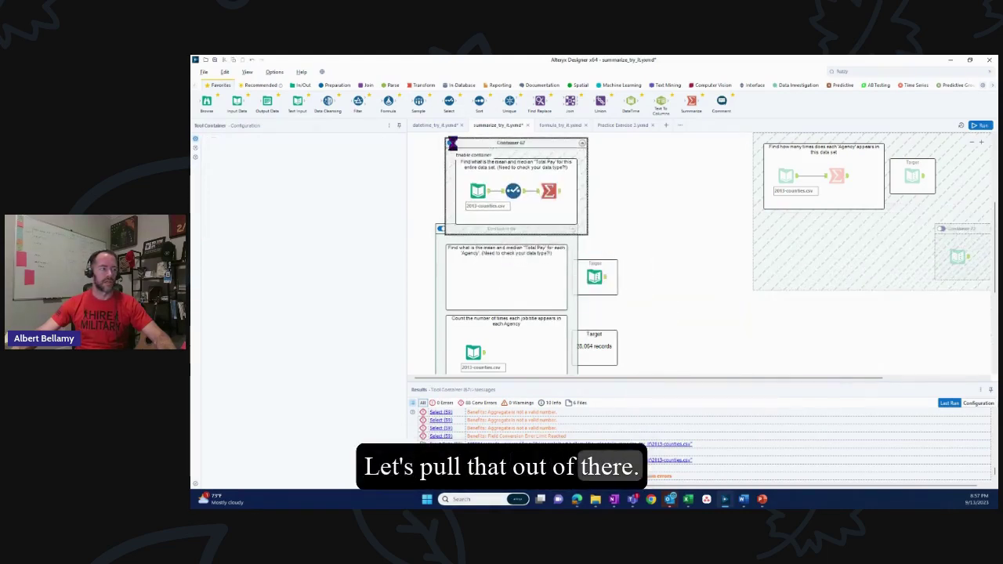
drag(504, 139, 500, 135)
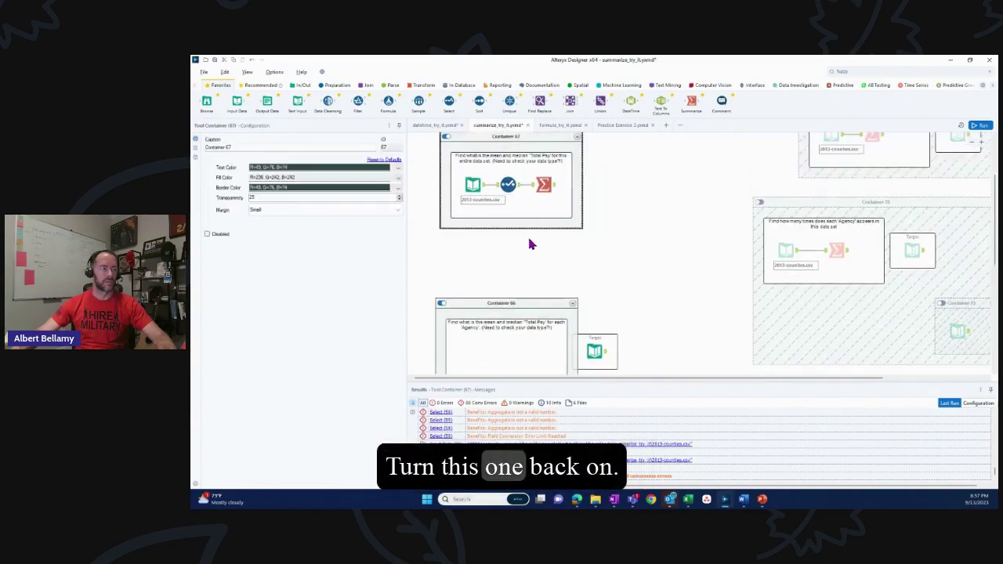
Add a Group By action for Agency to the Summarize tool in Container 67
scroll(528, 242, down, 1)
click(519, 271)
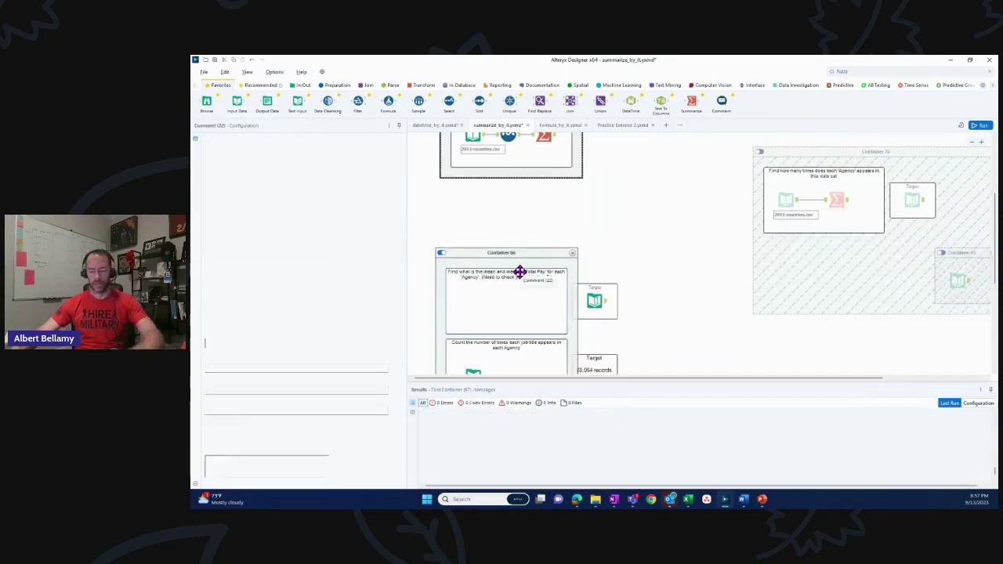
scroll(526, 234, up, 1)
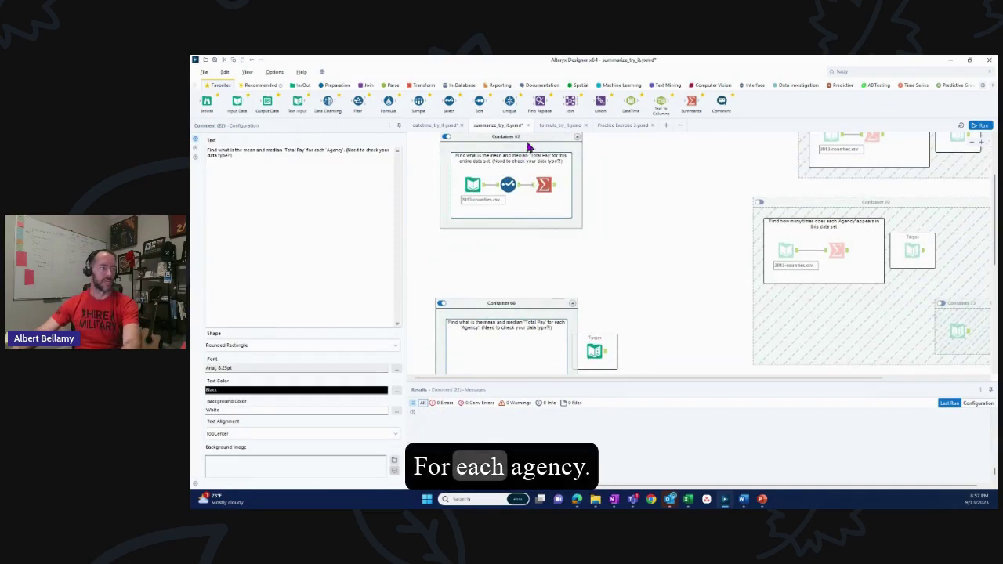
click(529, 172)
click(542, 221)
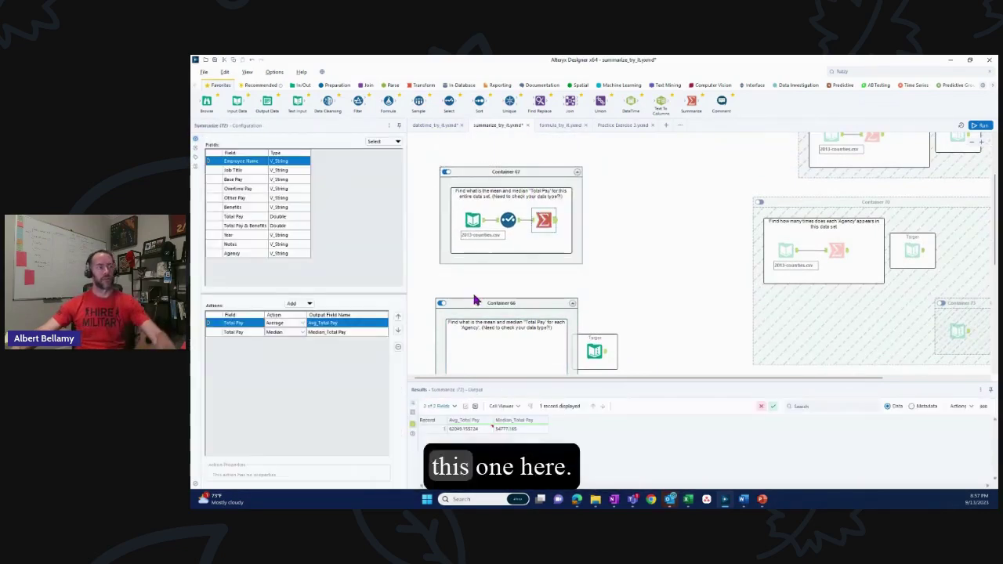
click(247, 254)
click(308, 307)
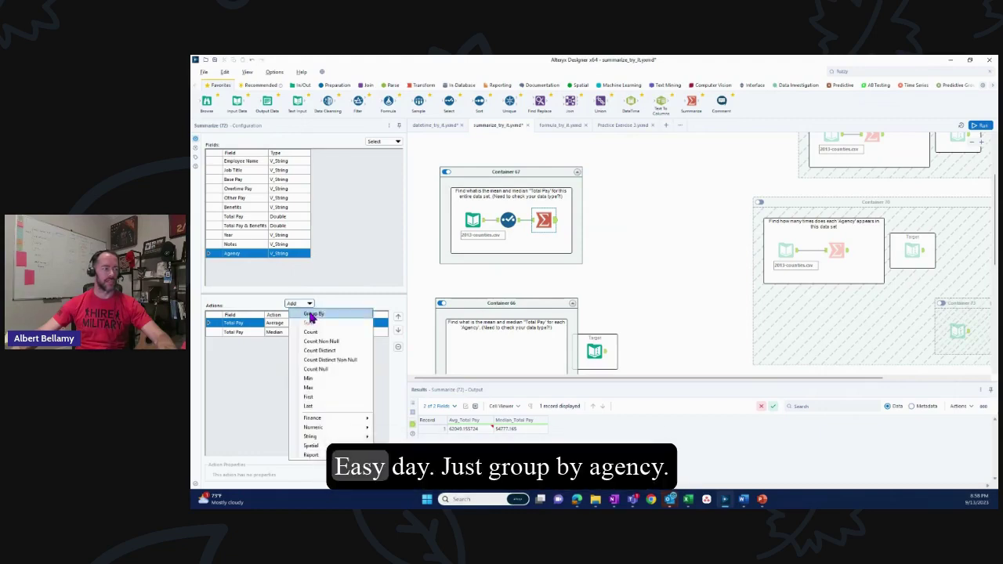
click(314, 316)
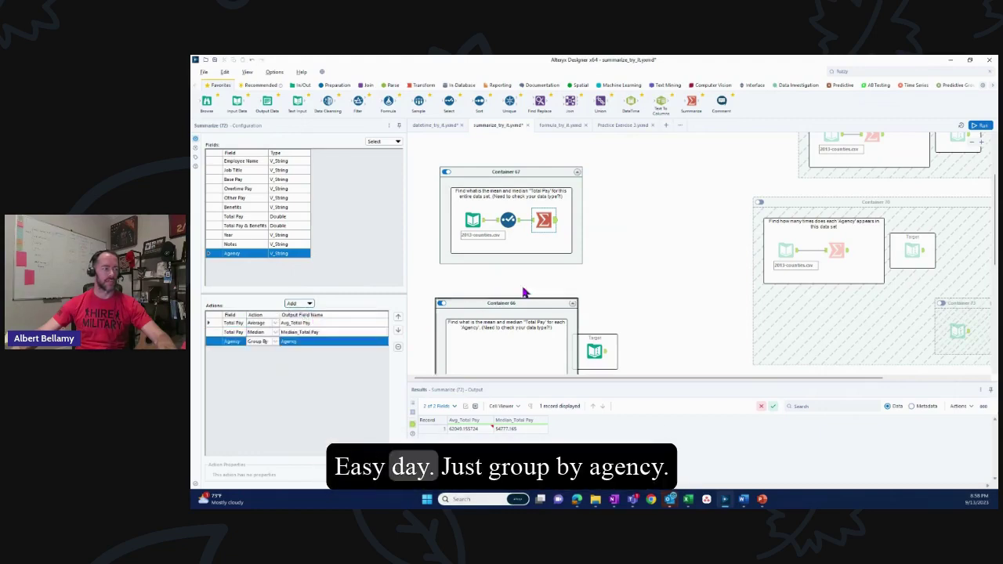
Run the workflow and compare the per-Agency mean and median Total Pay with the exercise's target
click(572, 243)
key(ctrl+r)
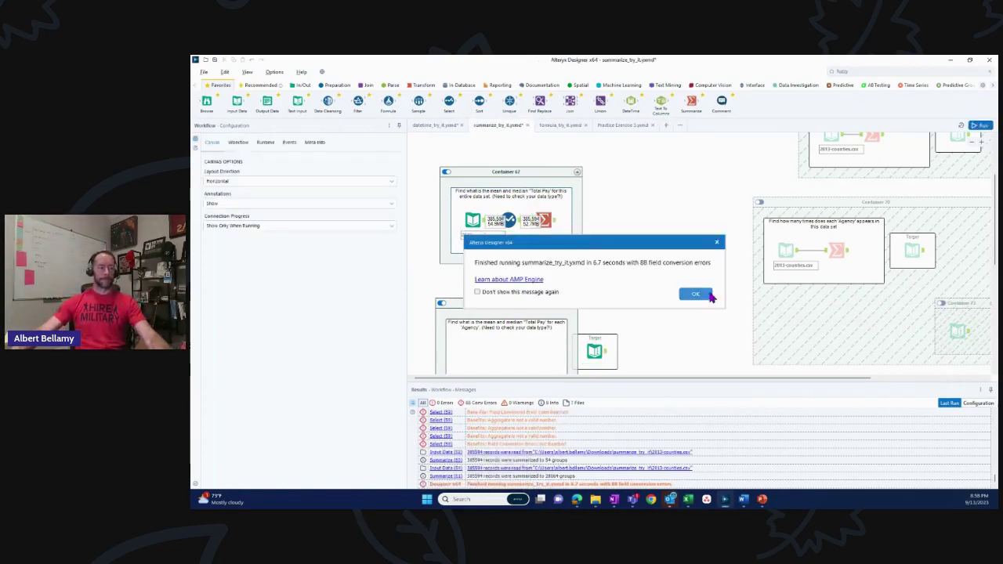
click(697, 293)
click(551, 224)
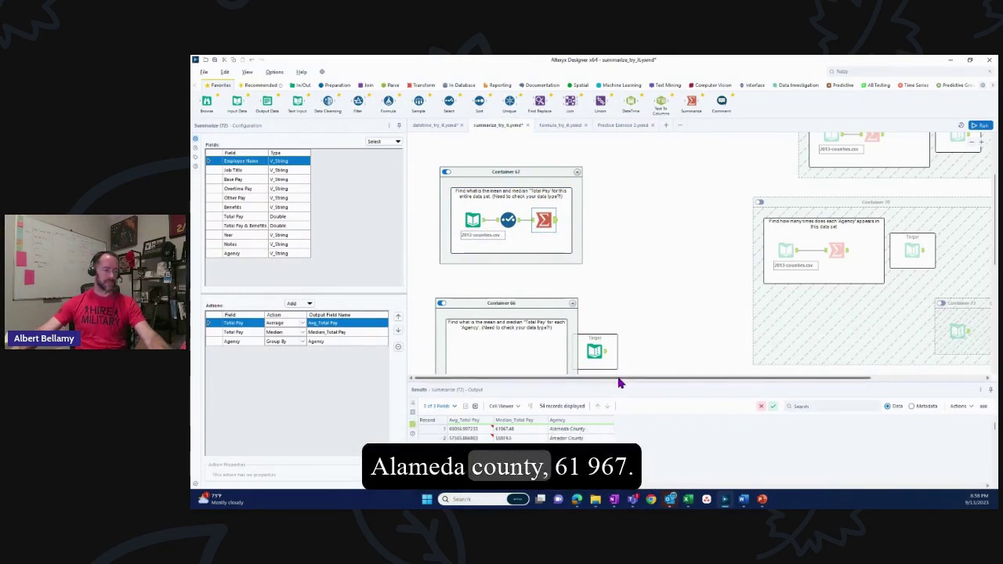
click(594, 352)
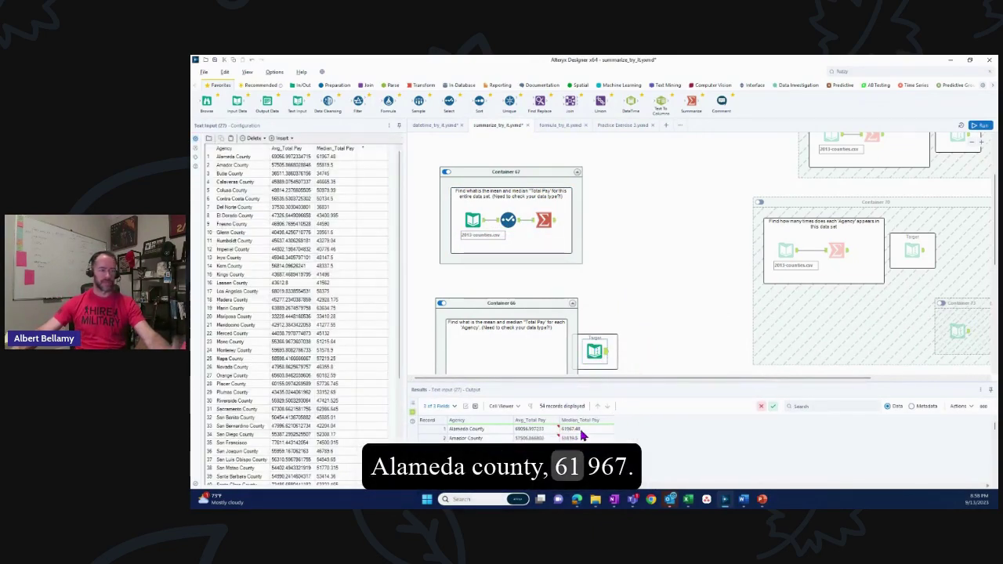
Move the per-Agency target input into Container 67 and disable that container
scroll(650, 334, down, 1)
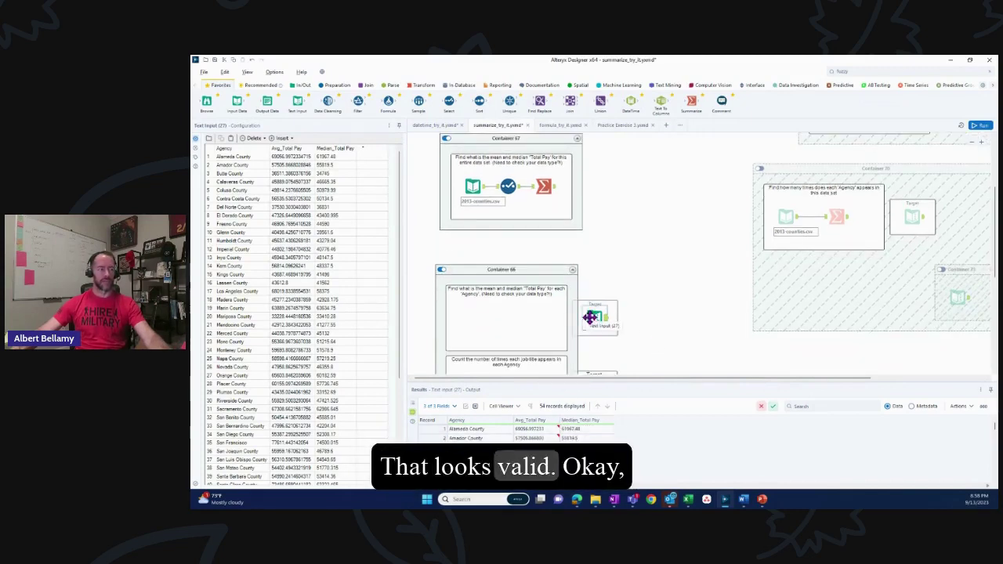
drag(593, 306, 441, 134)
scroll(589, 249, down, 3)
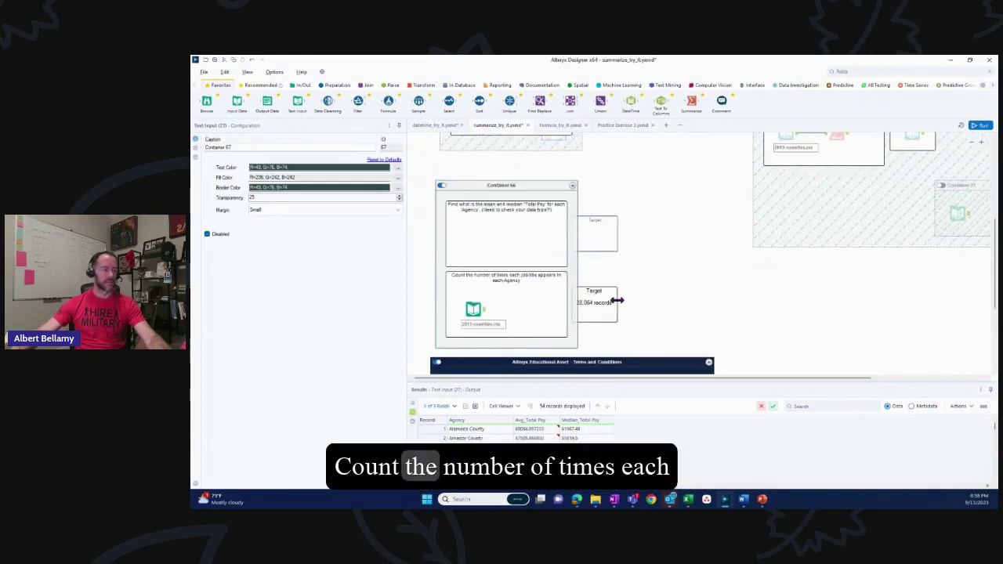
Move the 28,064 records target clear of Container 66, and connect a Summarize tool grouped by Agency to the job title exercise's input
drag(602, 295, 690, 276)
click(474, 310)
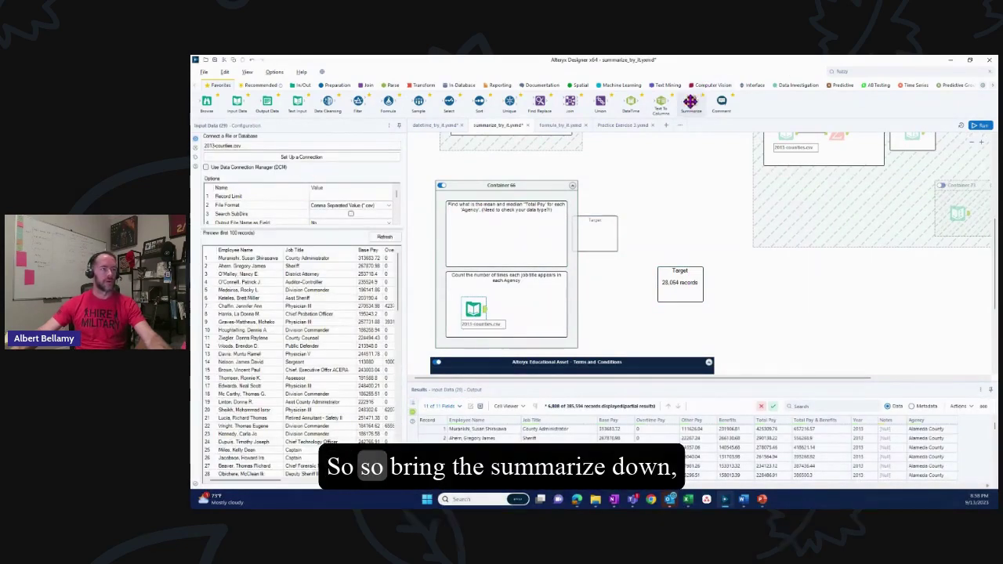
drag(692, 101, 520, 310)
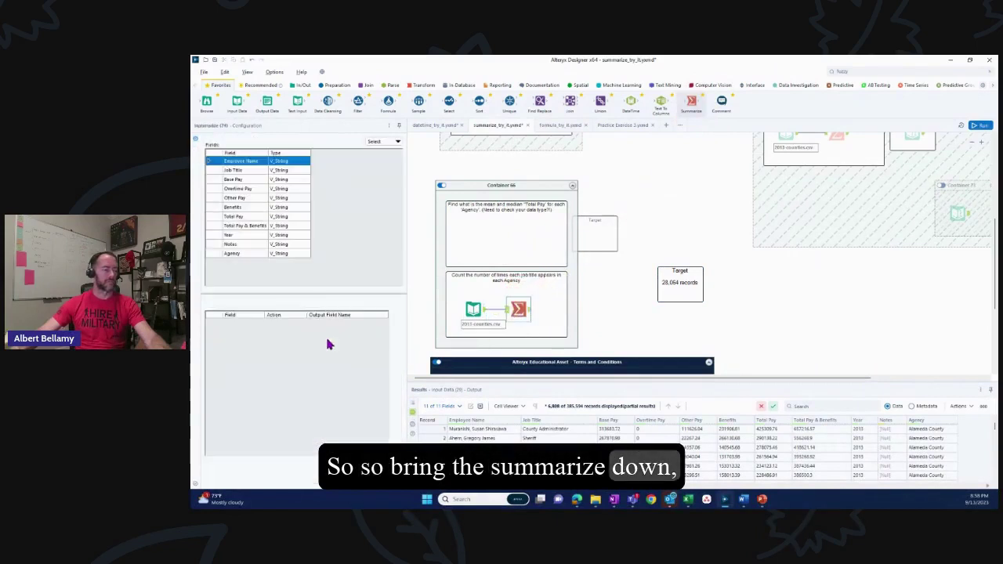
click(255, 257)
click(310, 305)
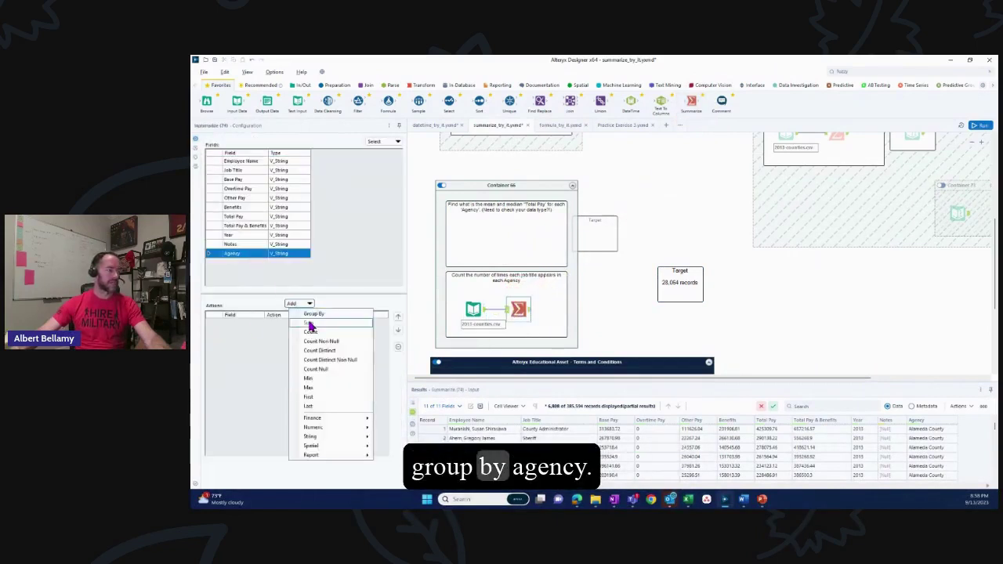
click(312, 314)
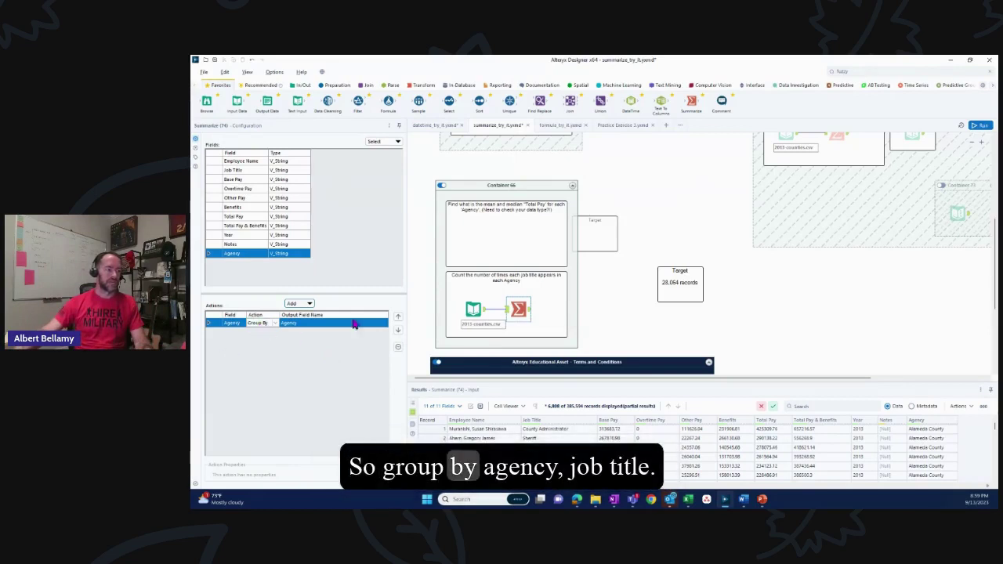
Add Group By and Count actions for Job Title in the new Summarize tool, and run the workflow
click(246, 177)
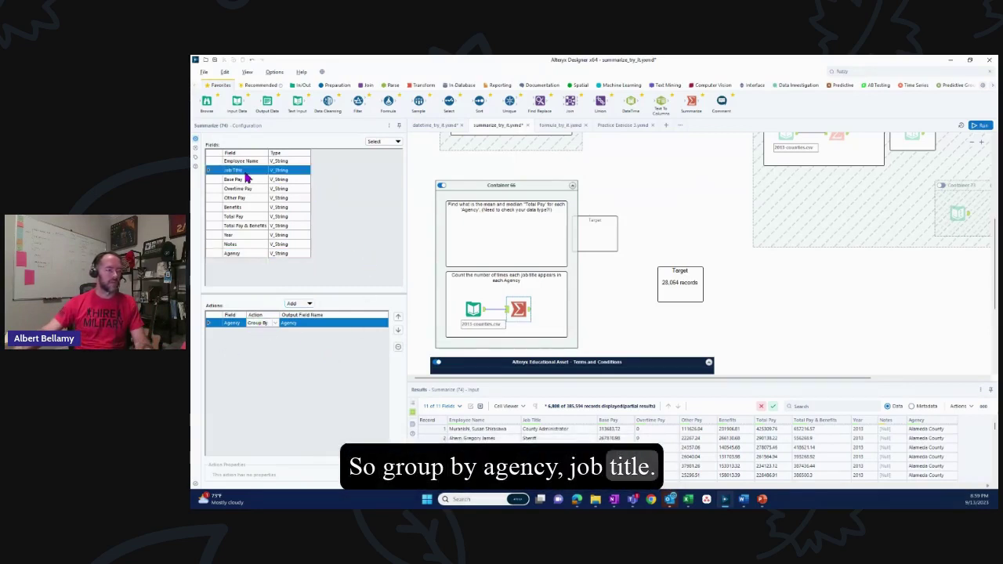
click(311, 304)
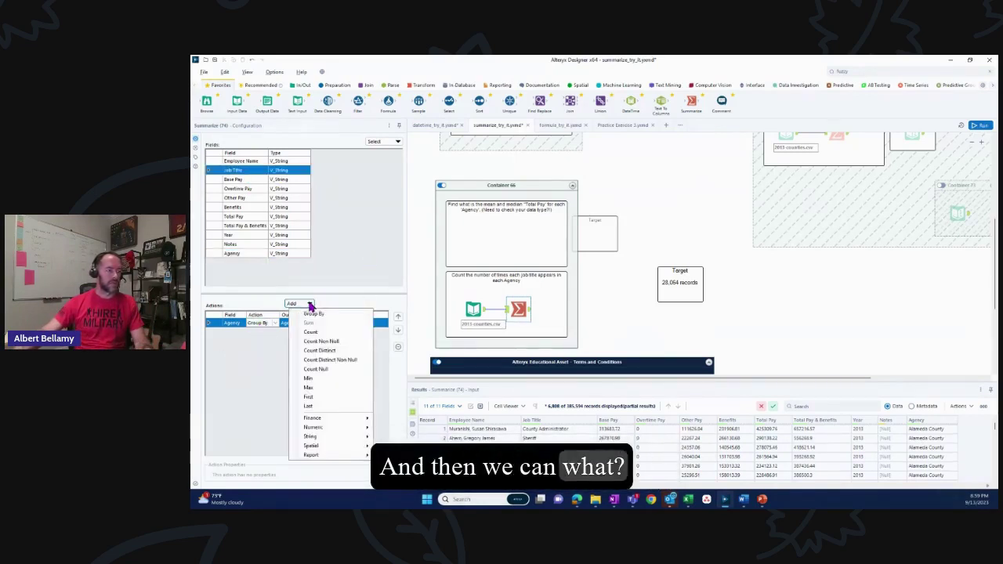
click(315, 314)
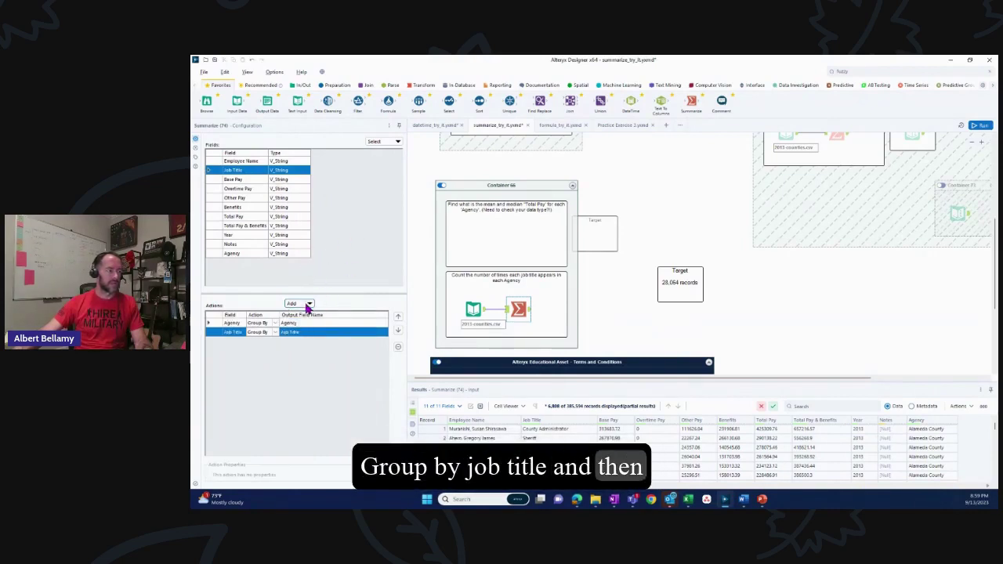
click(308, 304)
click(325, 332)
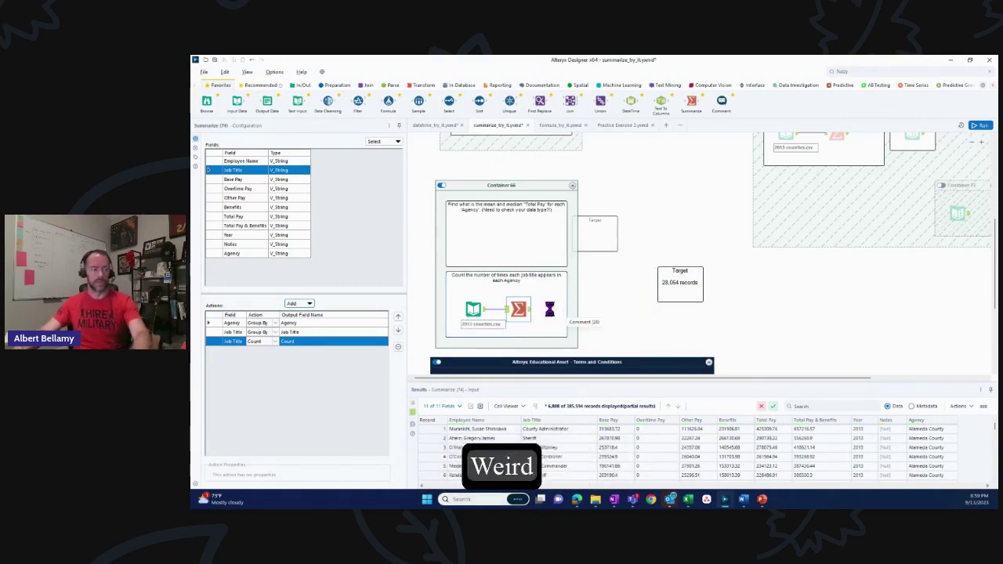
key(ctrl+r)
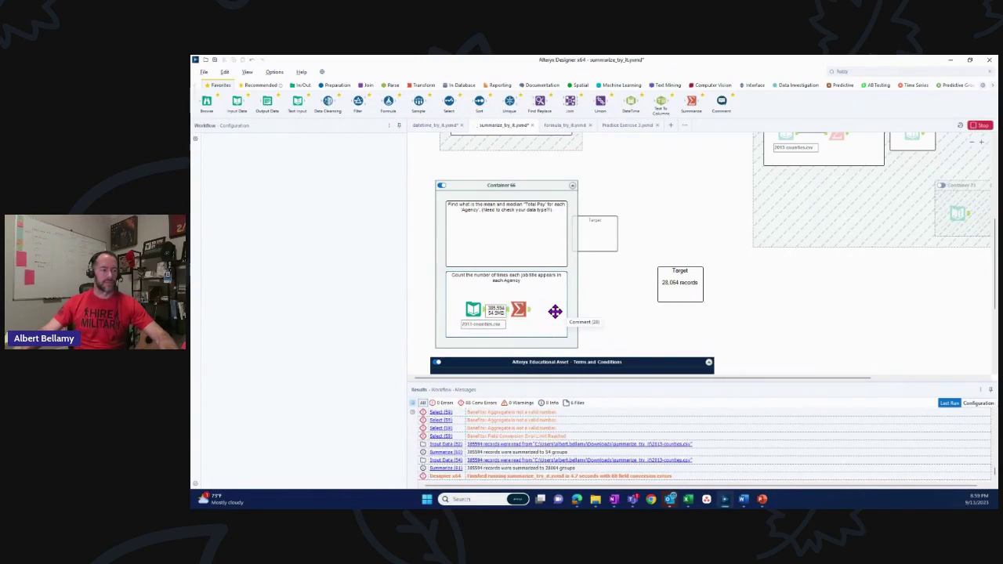
Check the job title exercise's Summarize output against the 28,064 records target
click(696, 295)
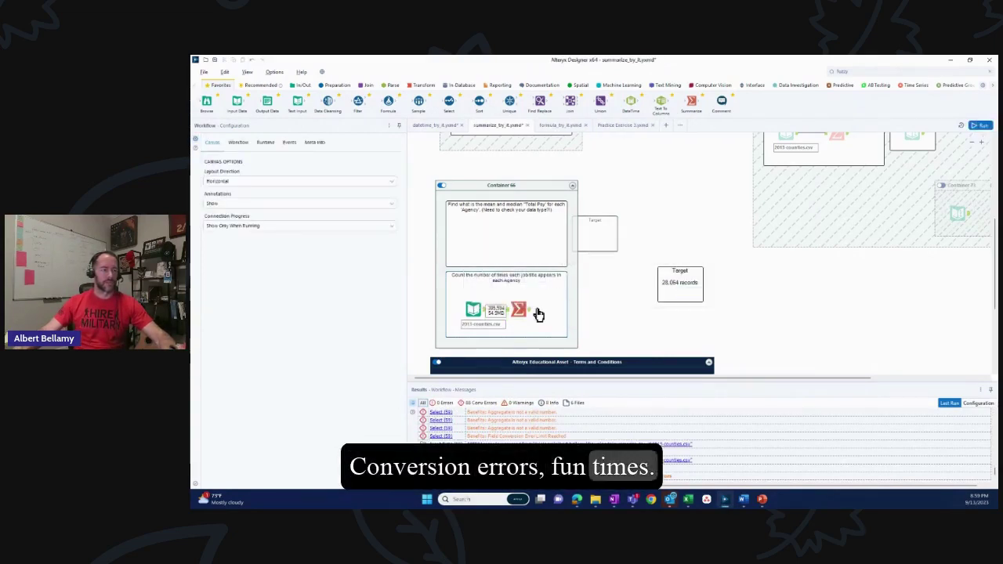
click(522, 310)
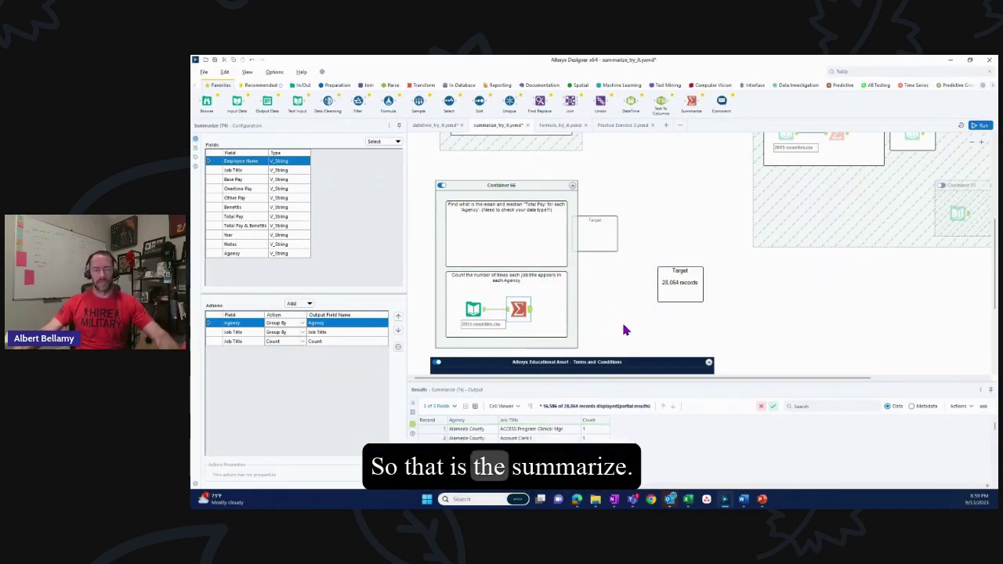
scroll(625, 330, up, 3)
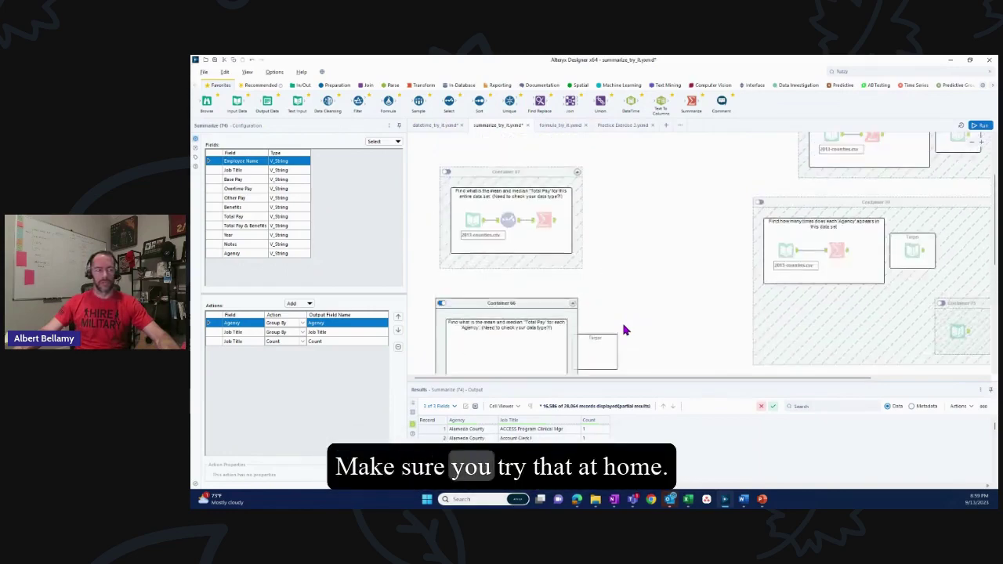
scroll(625, 330, up, 2)
scroll(625, 330, down, 4)
scroll(625, 330, up, 3)
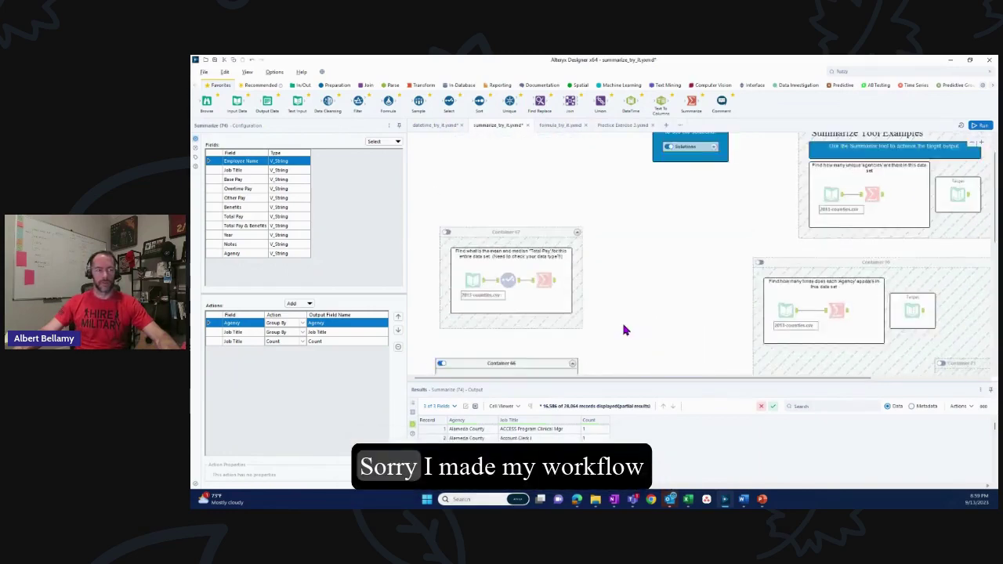
scroll(625, 330, up, 1)
Switch to the formula_try_it.yxmd workflow and look over its Formula tool exercises
click(551, 130)
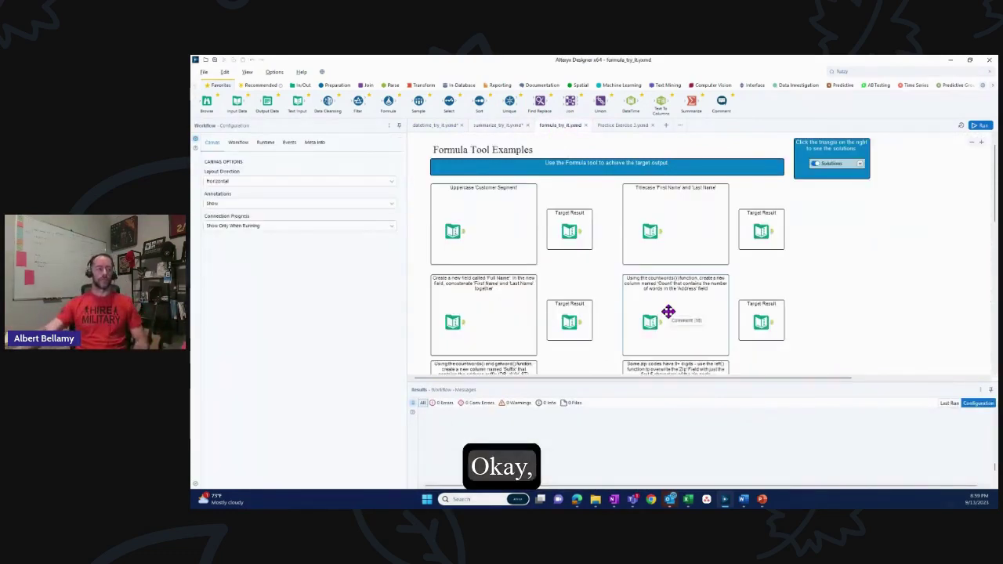
scroll(650, 307, down, 4)
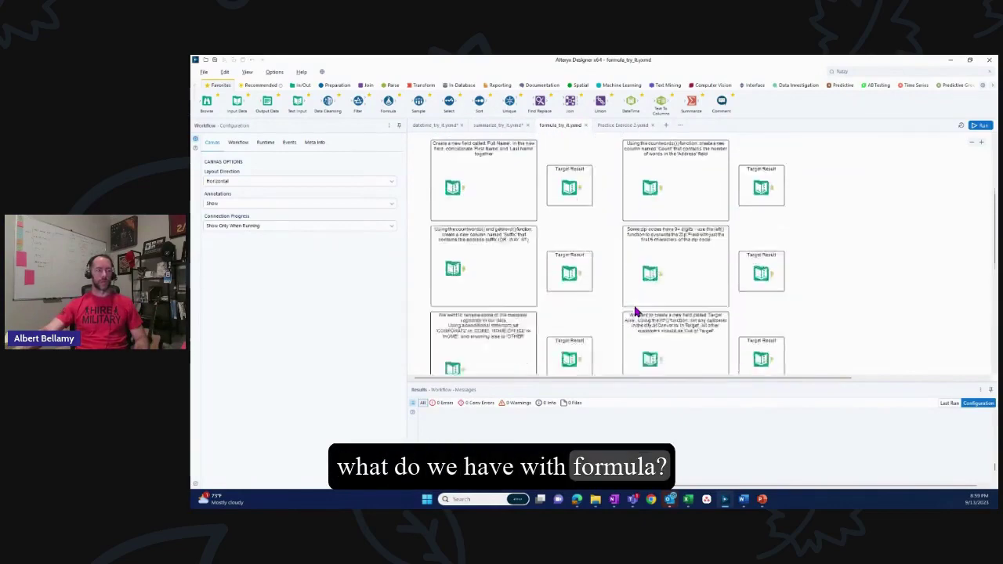
scroll(635, 312, up, 5)
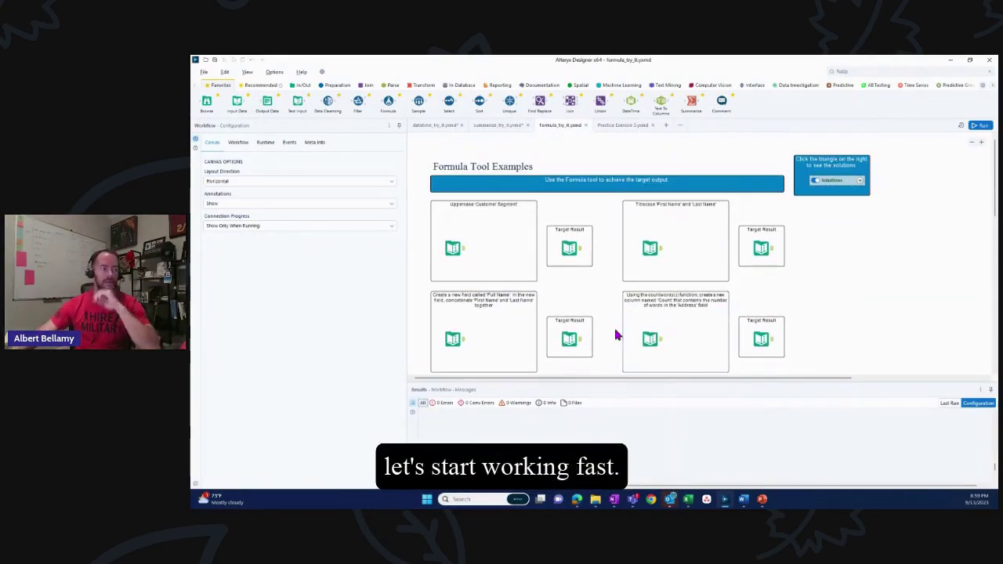
Connect a Formula tool to the input of the uppercase exercise and choose Customer Segment as its output column
drag(388, 100, 493, 248)
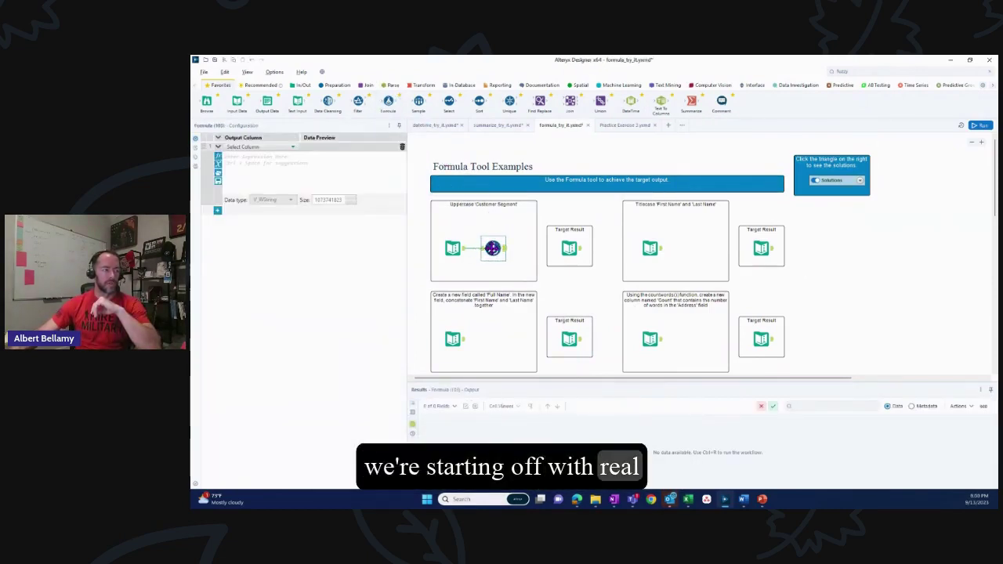
click(461, 251)
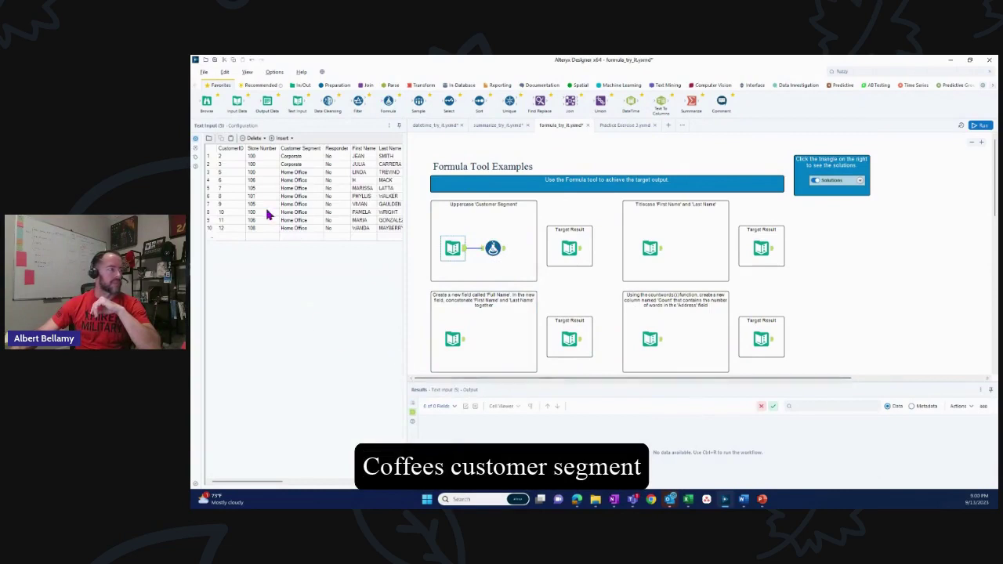
click(496, 249)
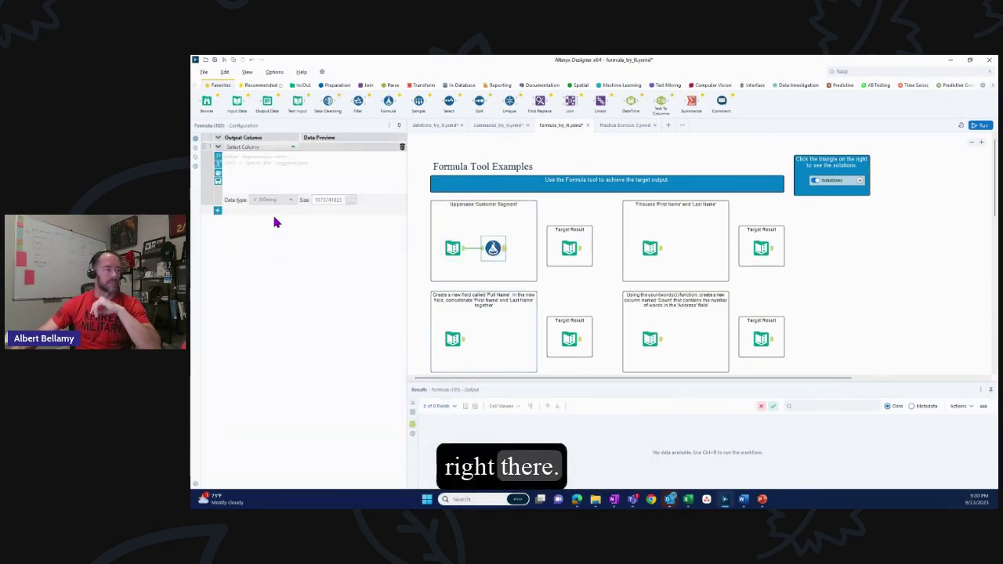
click(281, 148)
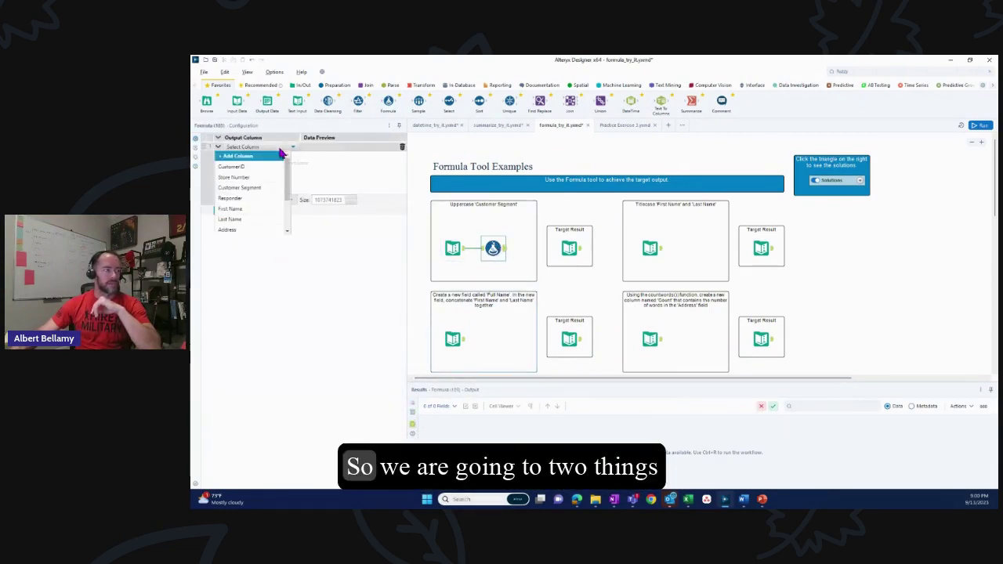
click(255, 188)
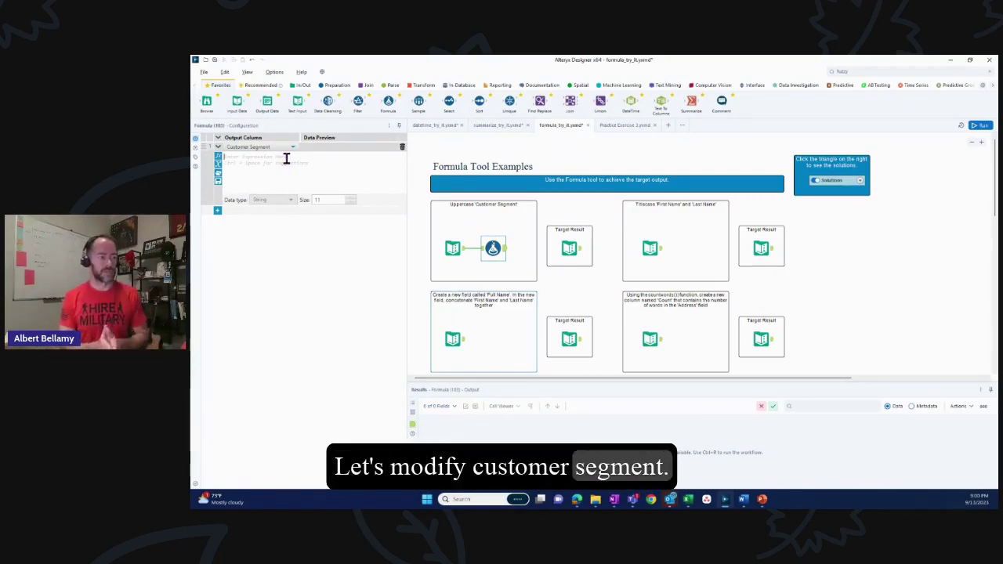
Set the Customer Segment expression to Uppercase([Customer Segment]) and run the workflow
text(u)
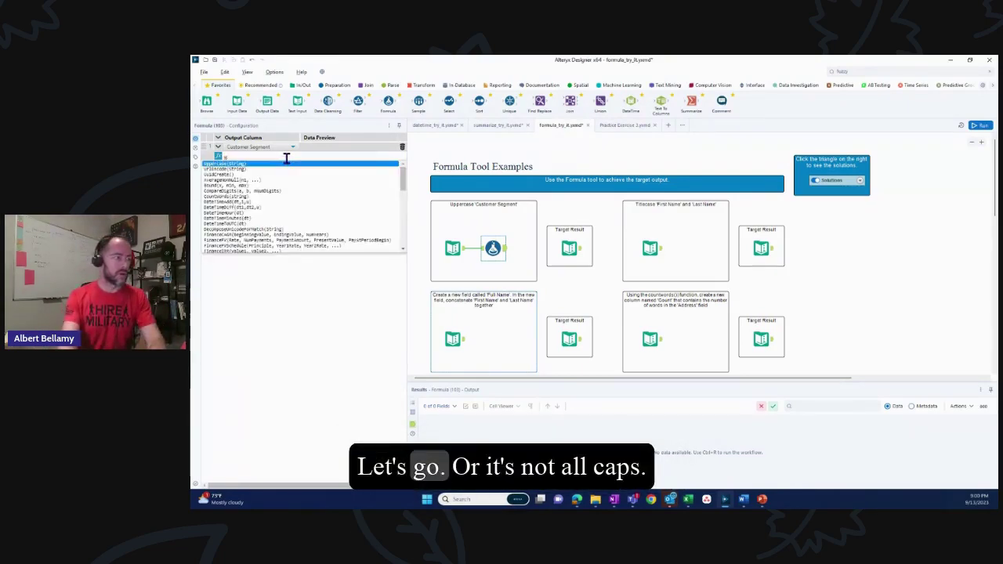
key(Return)
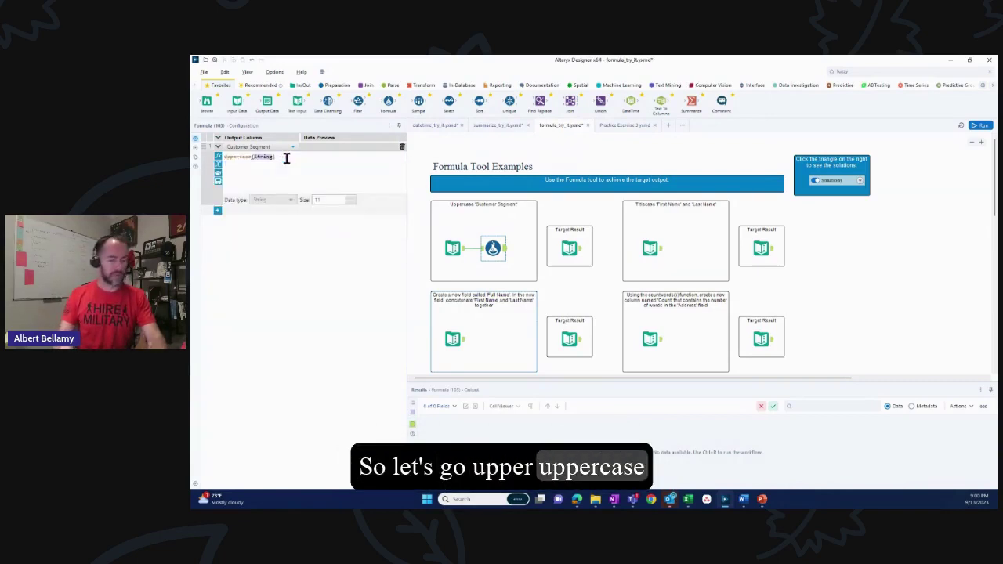
text([)
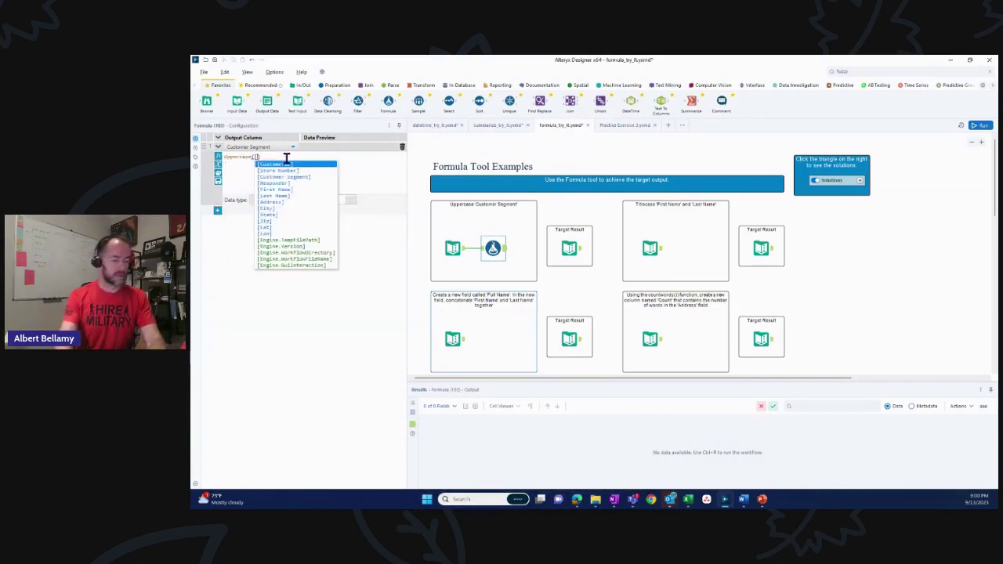
text(cust)
key(Return)
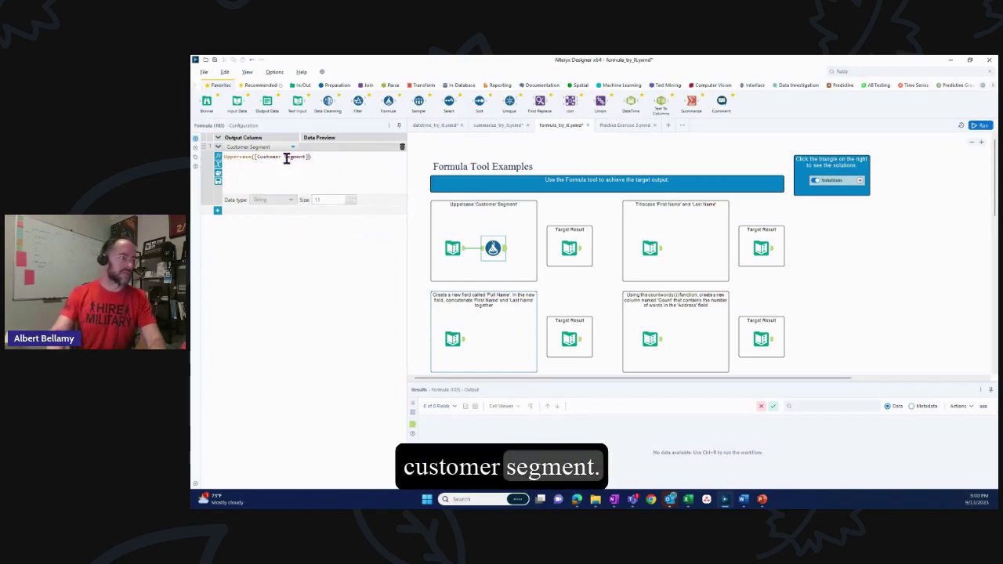
key(ctrl+r)
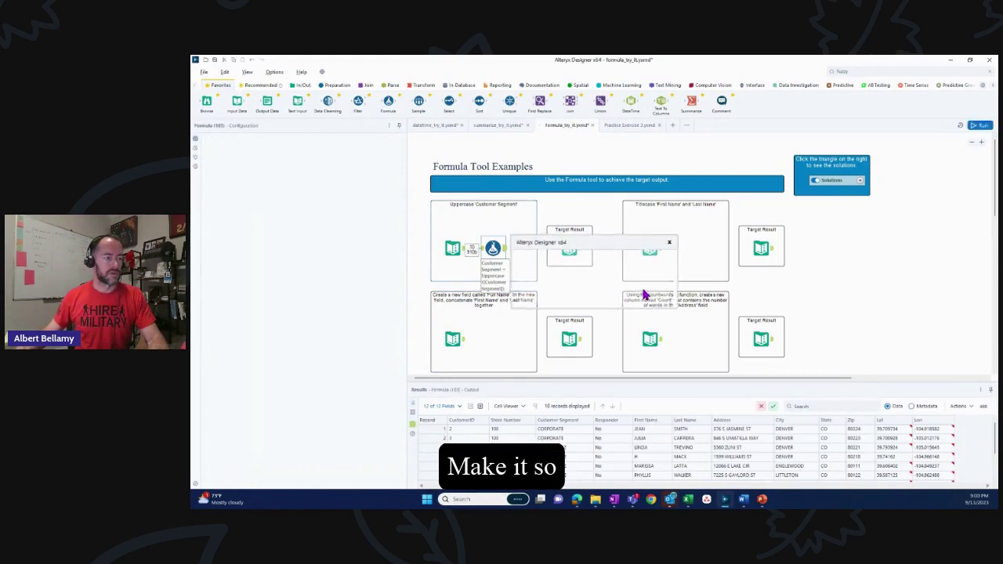
Compare the Customer Segment values in the Formula tool's input and output data
click(506, 252)
click(506, 252)
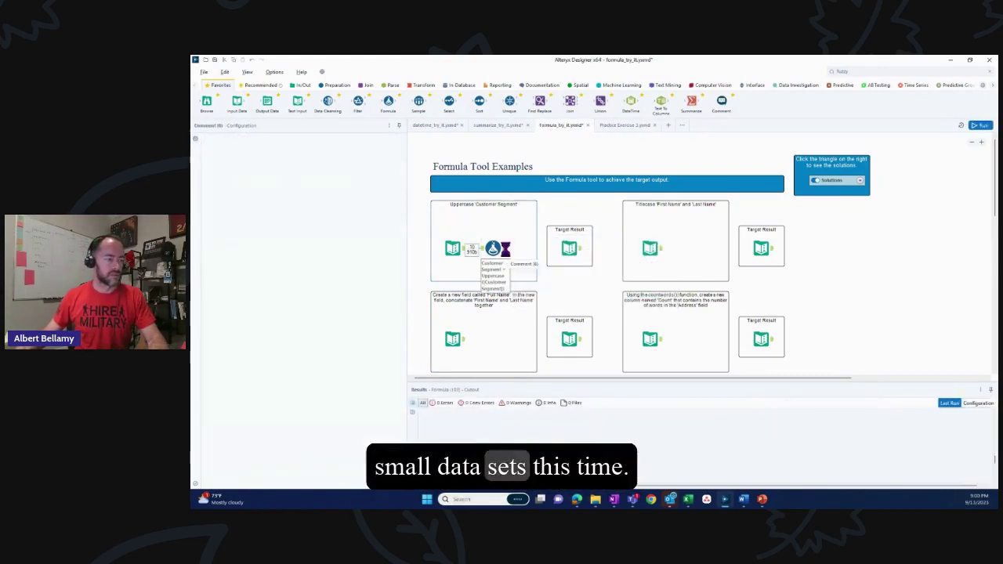
click(505, 250)
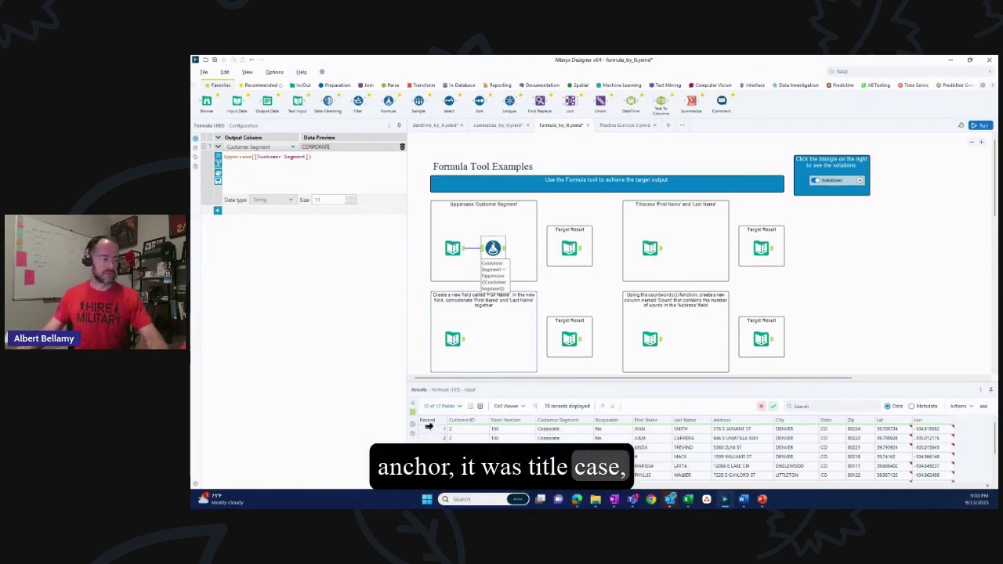
click(413, 424)
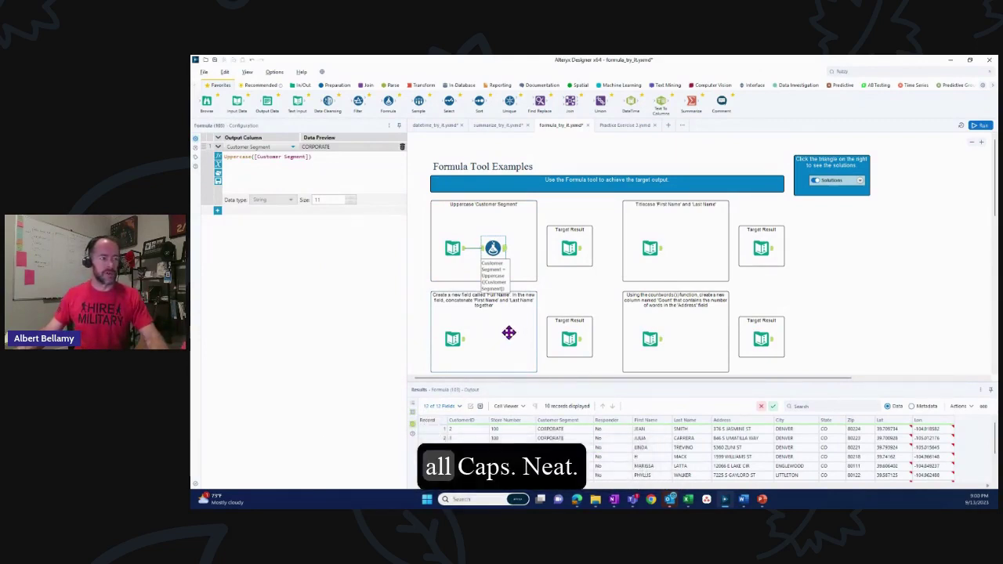
Connect a Formula tool to the name concatenation exercise's input and add a new output column called Full Name
scroll(508, 333, down, 1)
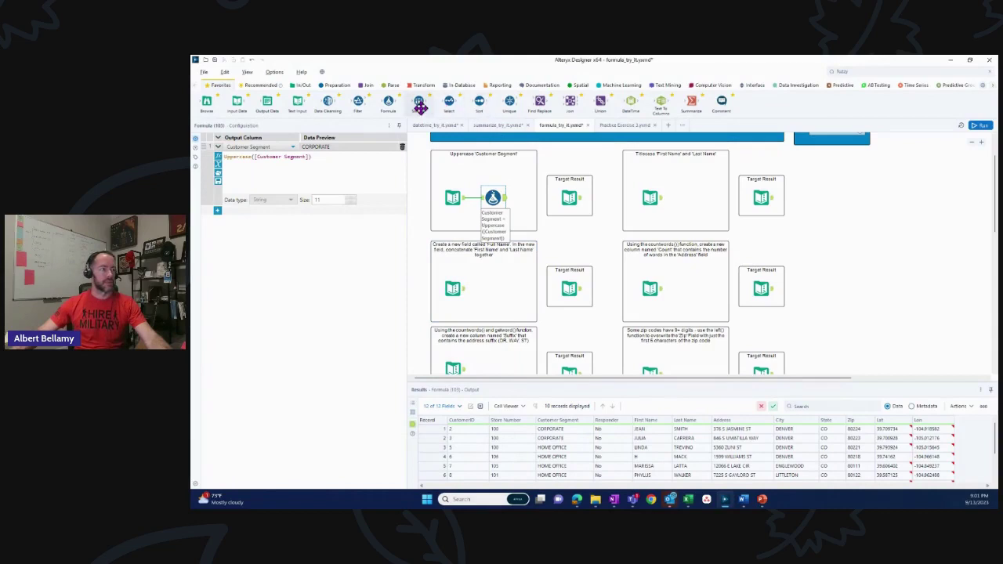
drag(391, 102, 493, 289)
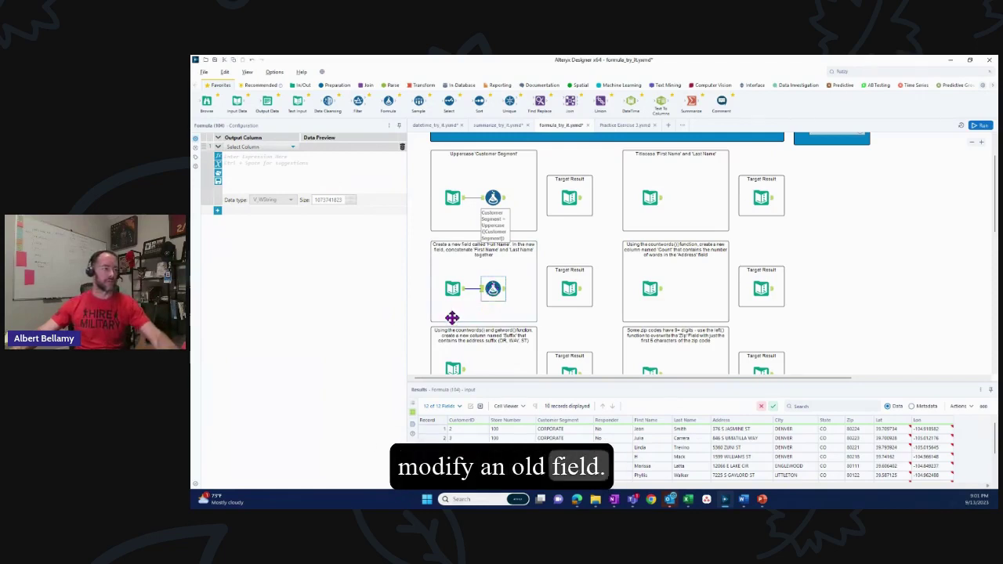
click(290, 147)
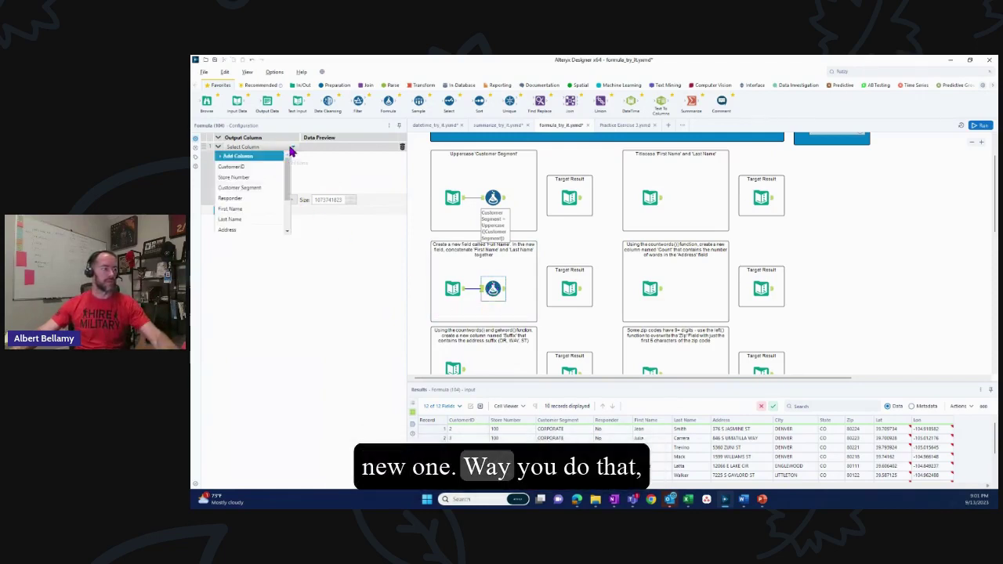
click(251, 158)
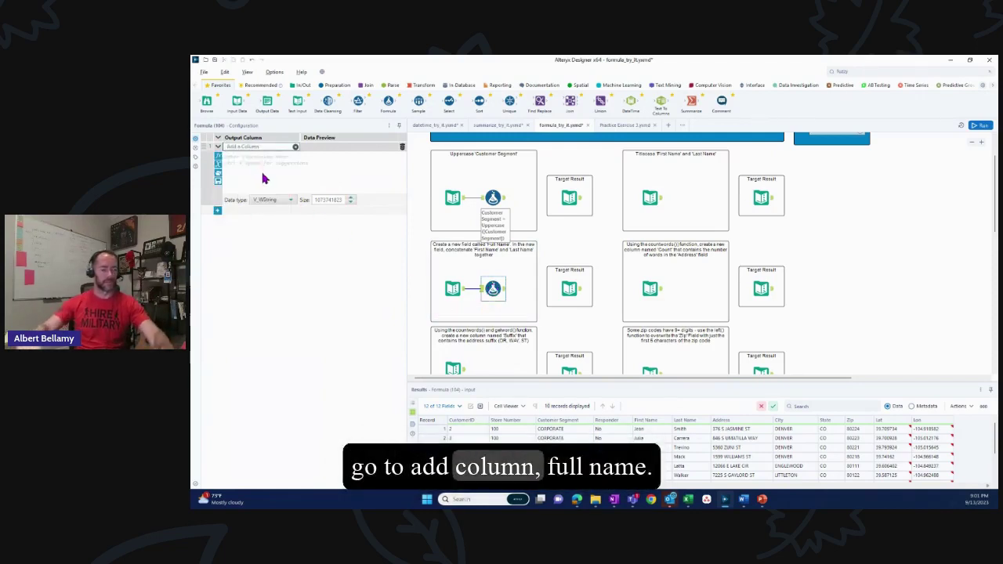
text(Full Name)
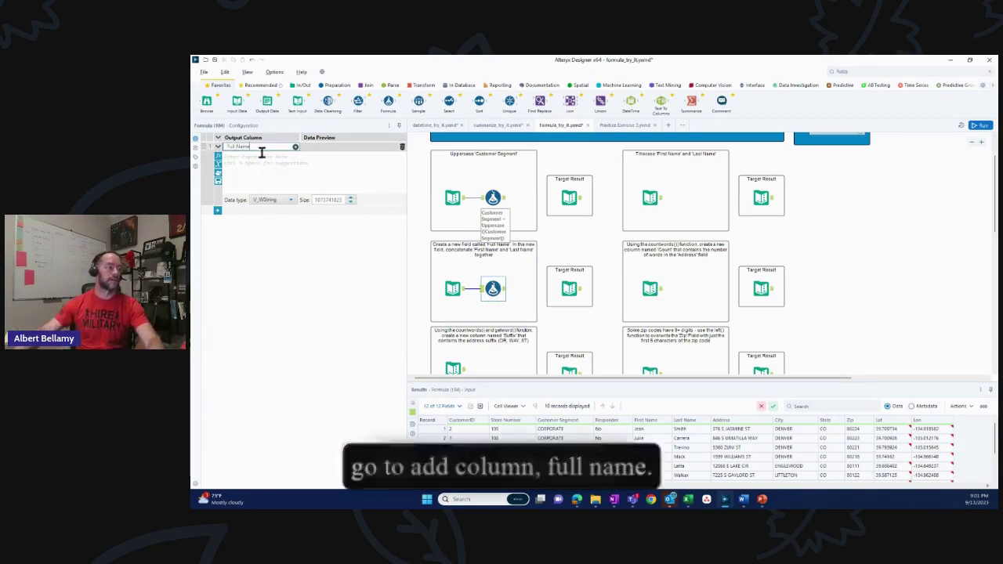
key(Return)
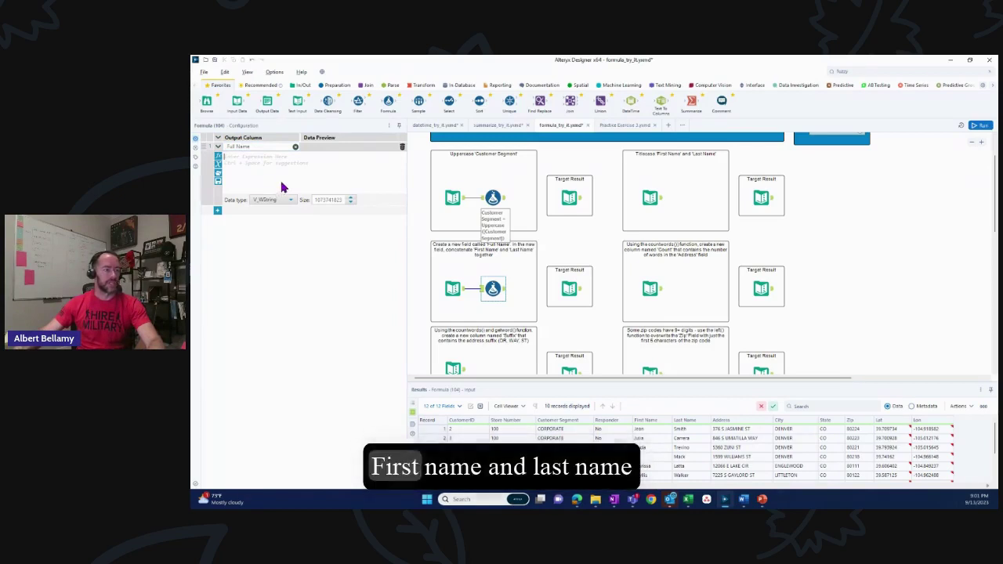
text(conca)
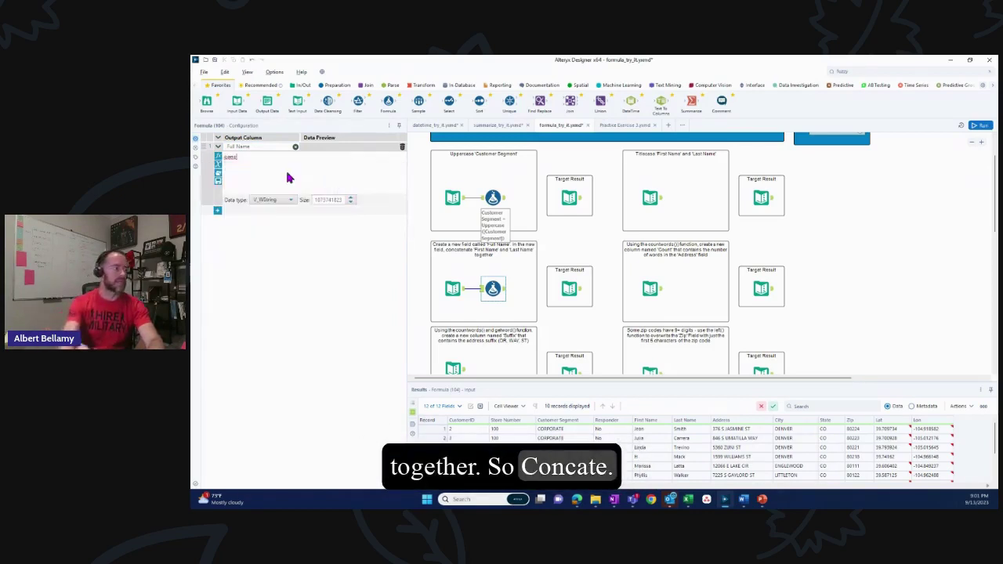
text(t)
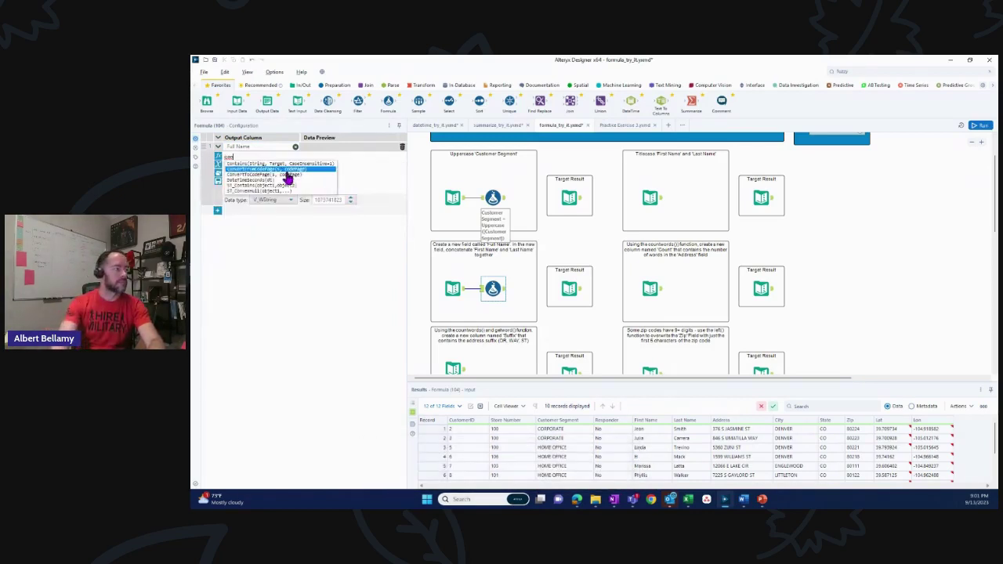
key(BackSpace)
key(BackSpace)
key(BackSpace)
key(BackSpace)
key(BackSpace)
key(BackSpace)
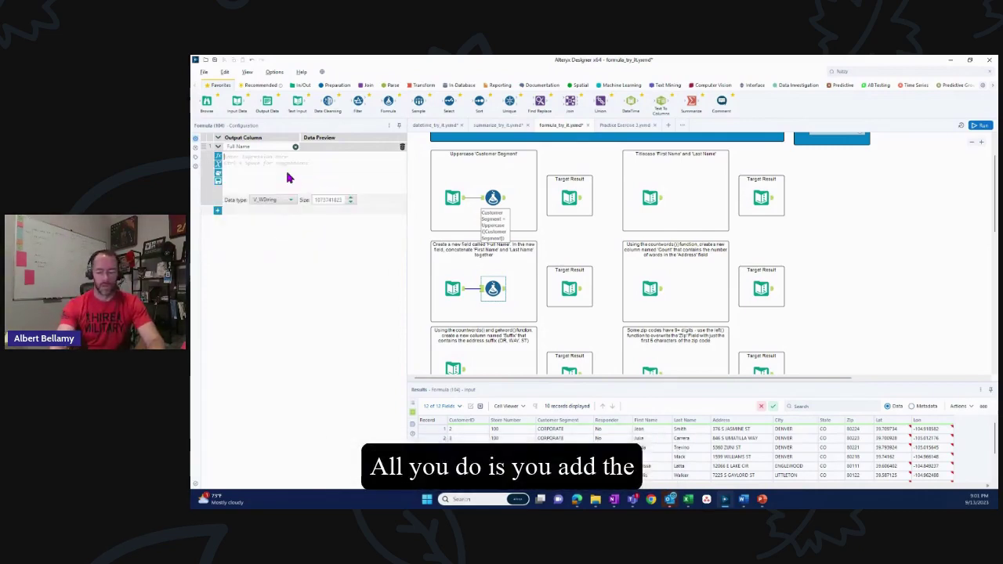
Set the Full Name expression to [First Name]+[Last Name], and run the workflow to check the Formula tool's output
text([)
key(Down)
key(Down)
key(Down)
key(Down)
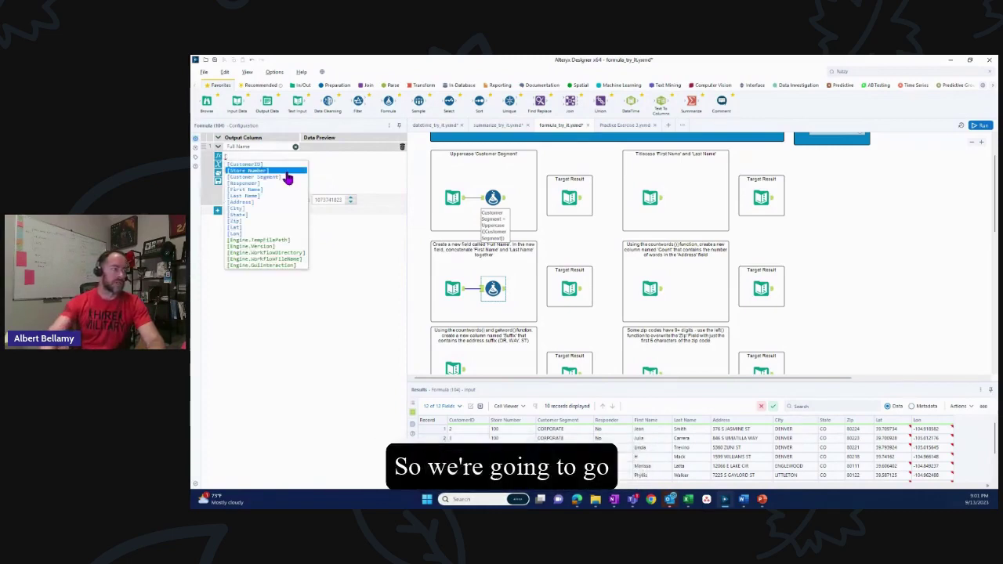
key(Return)
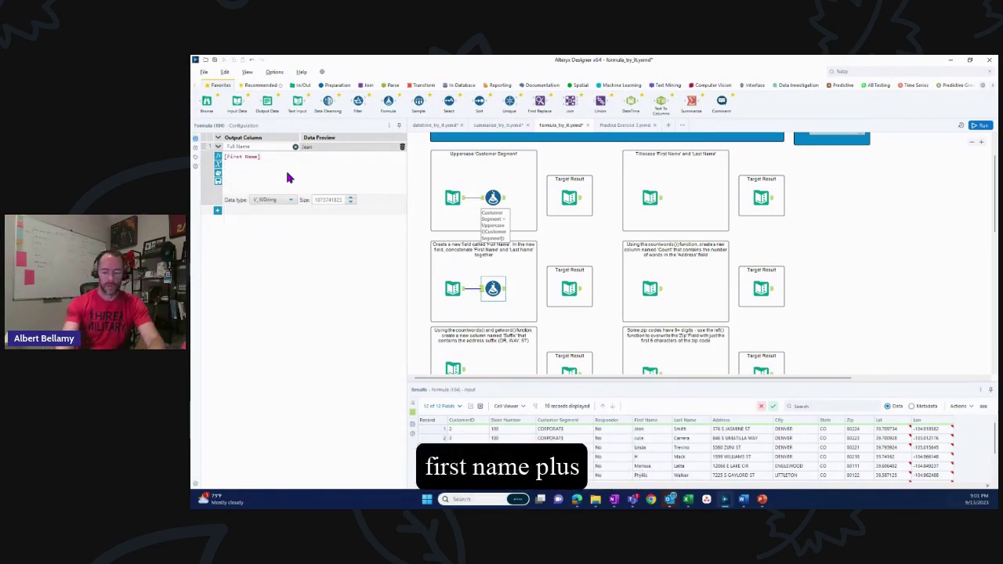
text(+[)
key(Down)
key(Down)
key(Down)
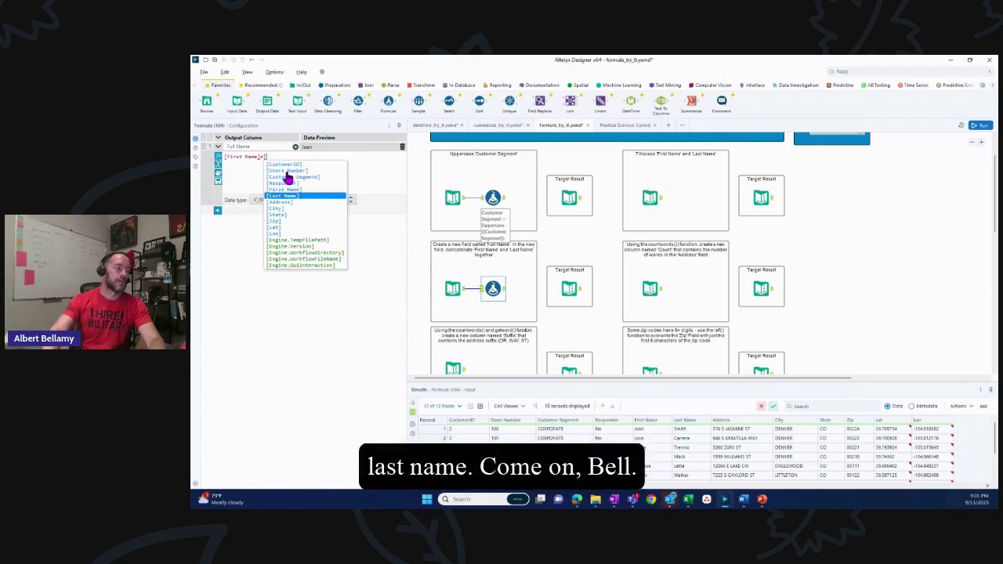
key(Return)
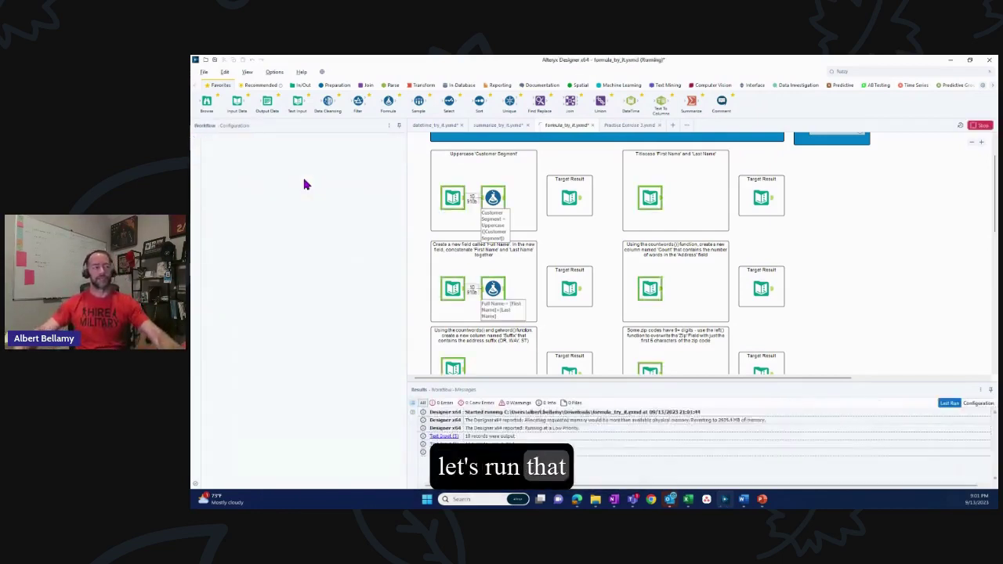
click(648, 294)
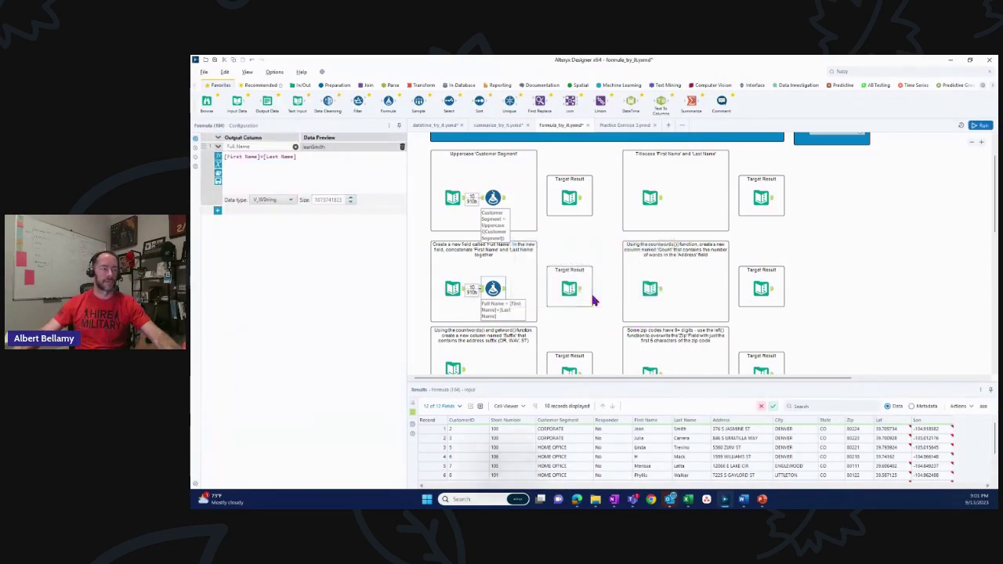
click(505, 292)
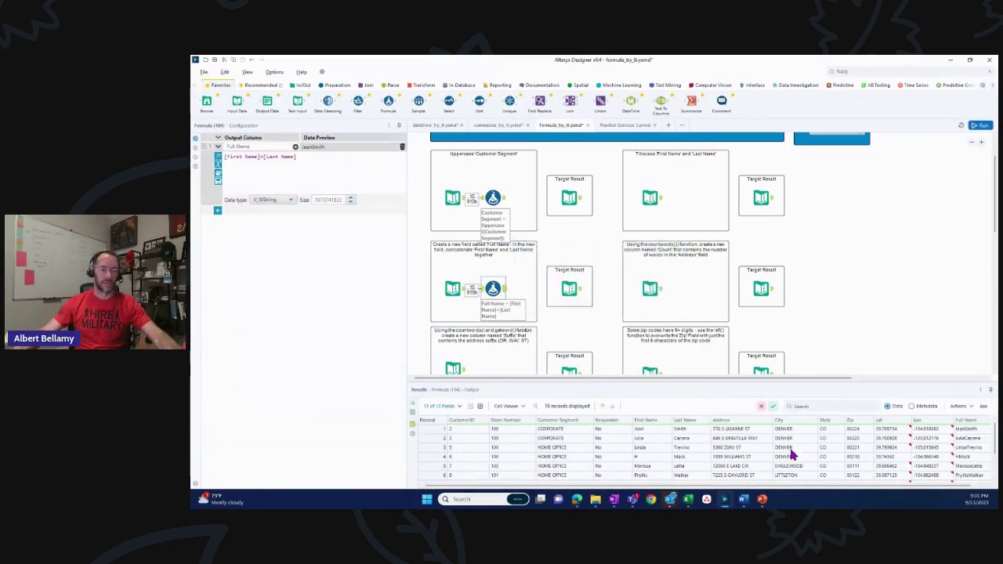
Compare the Full Name output with the target result, and set the Full Name expression to [First Name]+" "+[Last Name]
drag(757, 485, 781, 493)
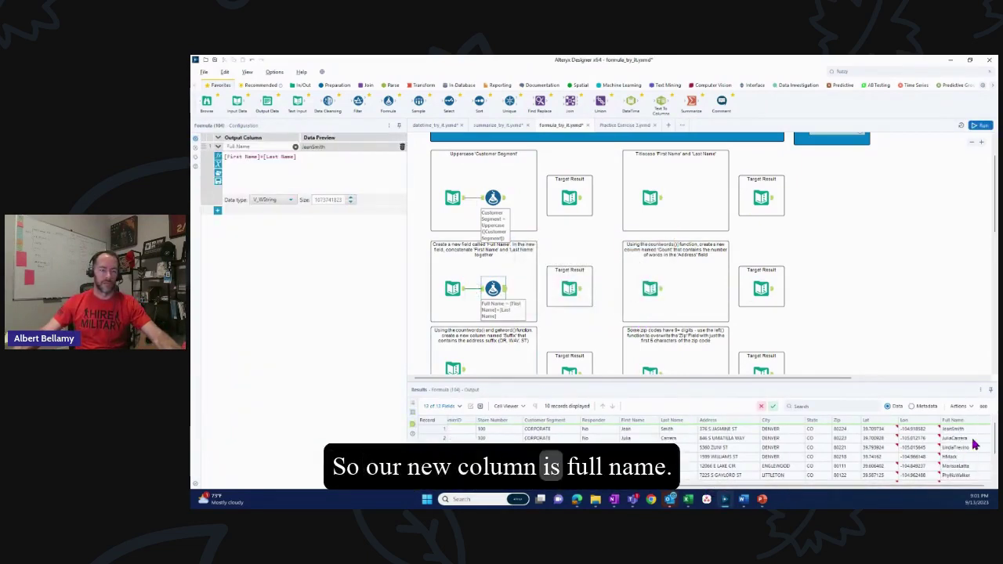
click(572, 293)
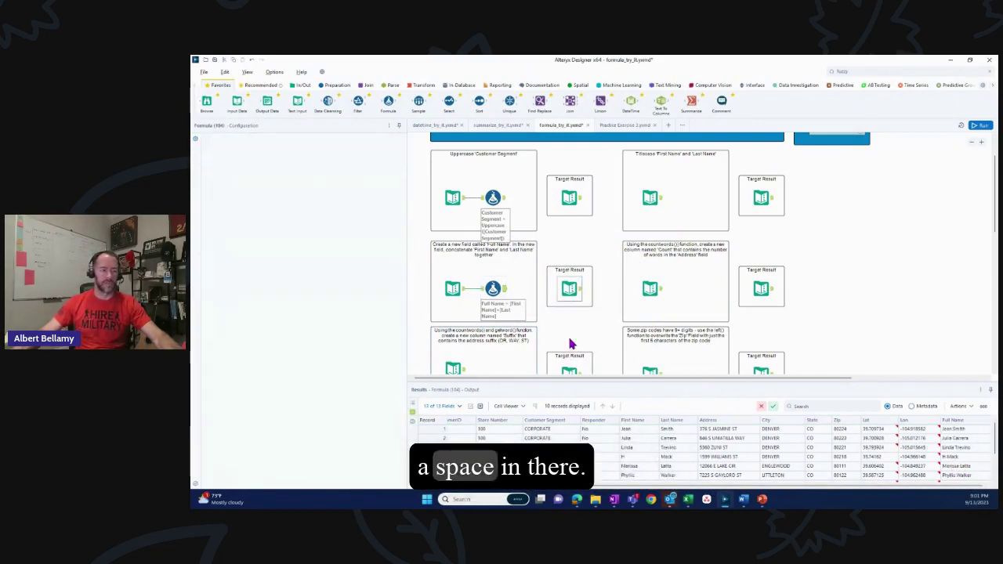
click(492, 288)
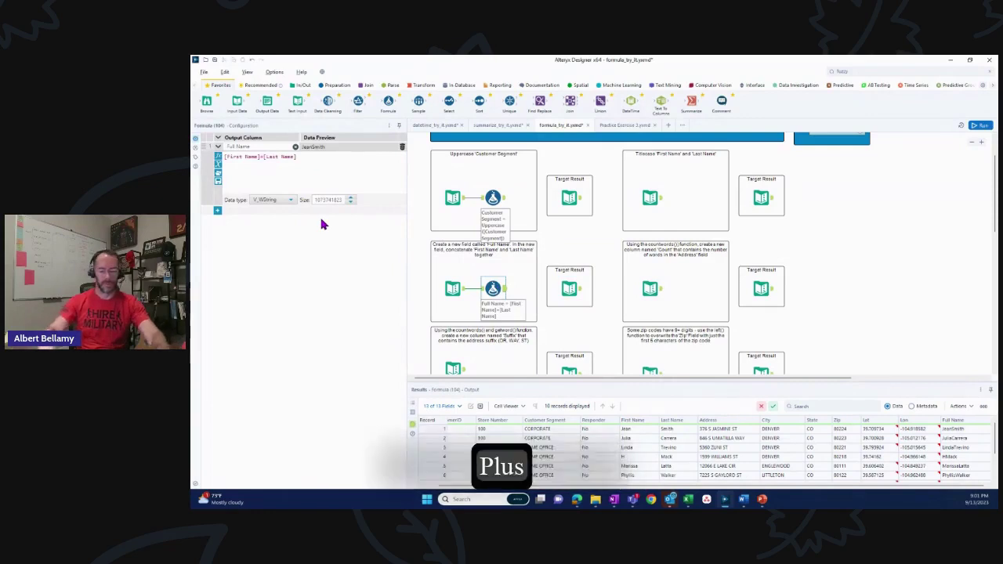
text(" "+)
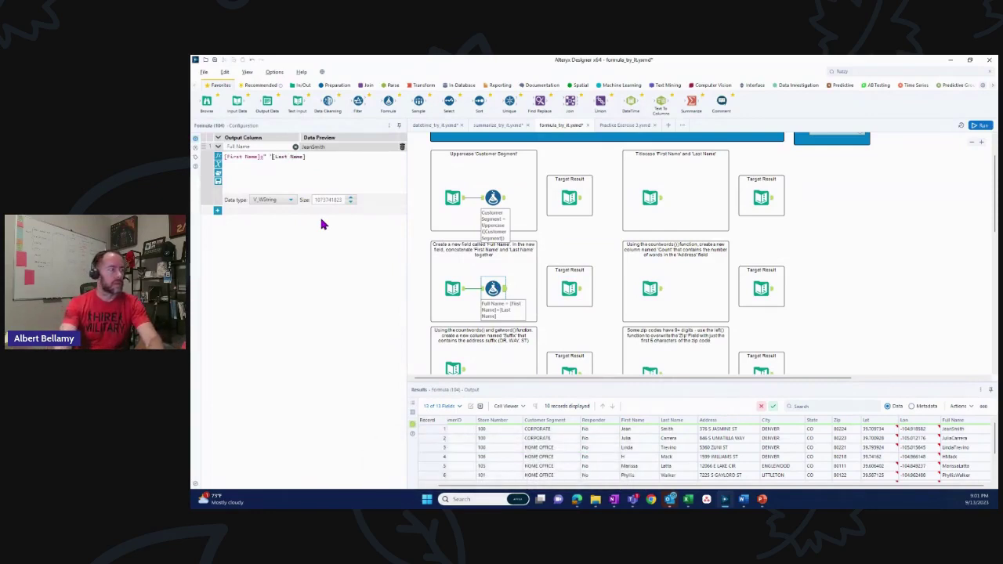
key(BackSpace)
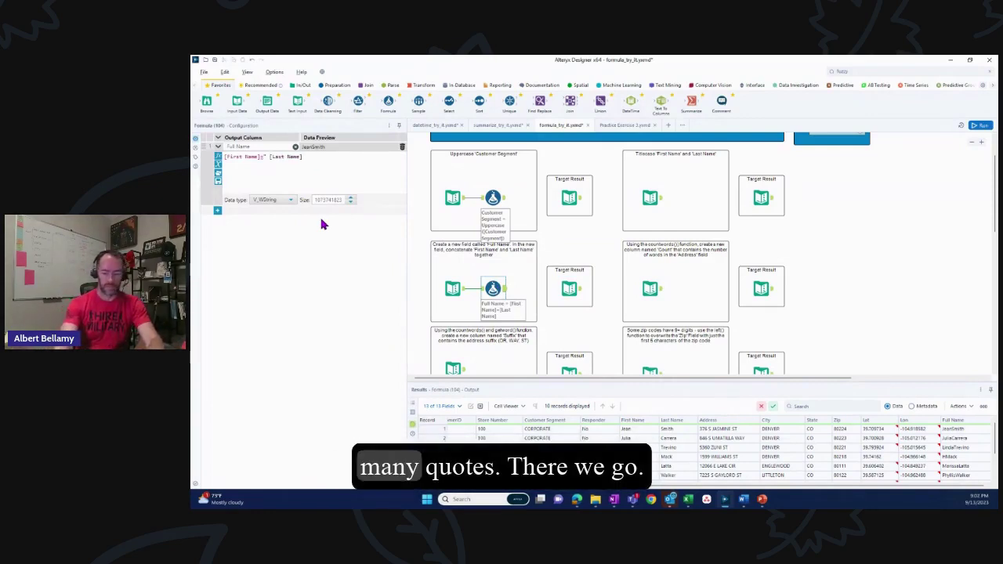
text(+)
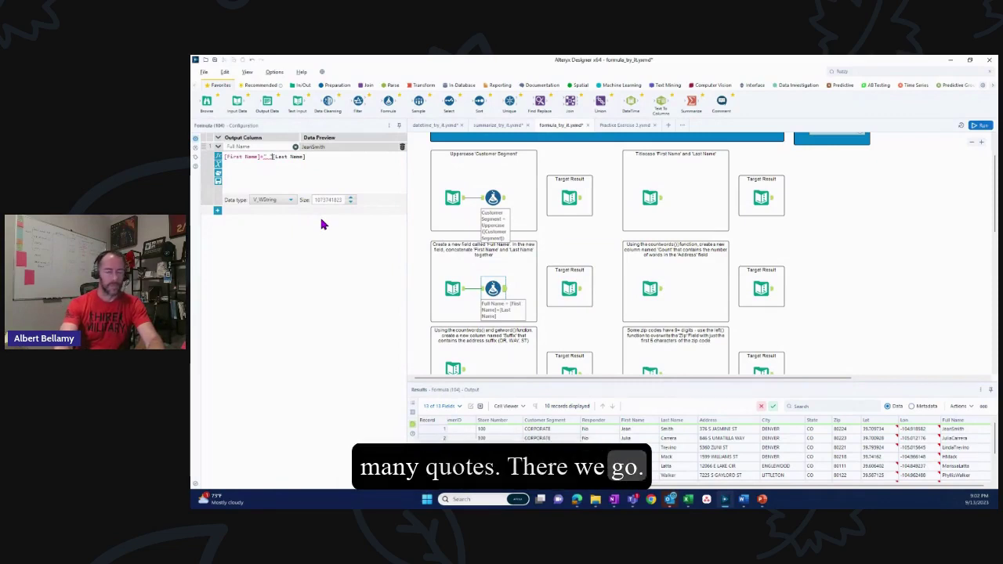
Run the workflow and compare the new Full Name values with the exercise's target result
key(ctrl+r)
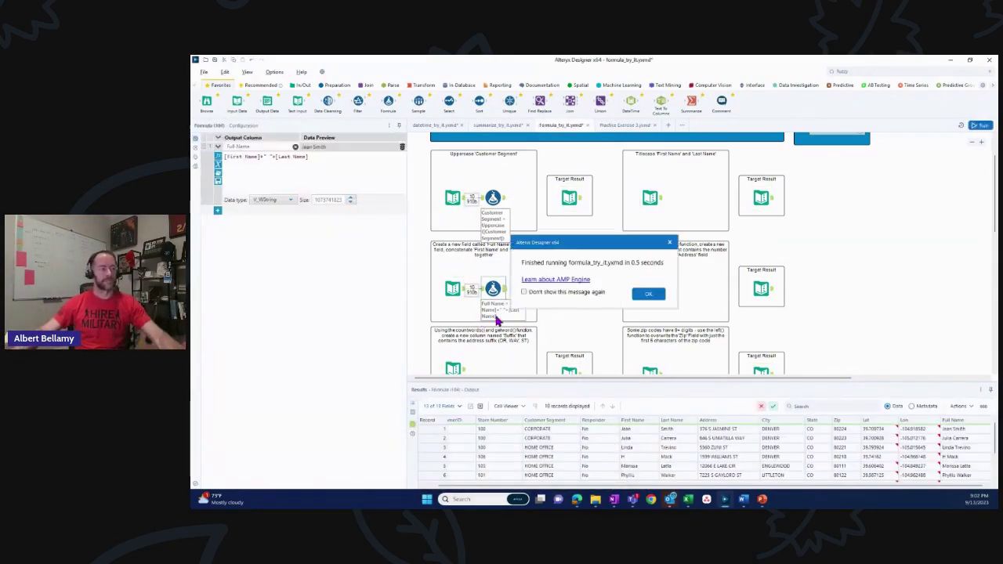
click(648, 295)
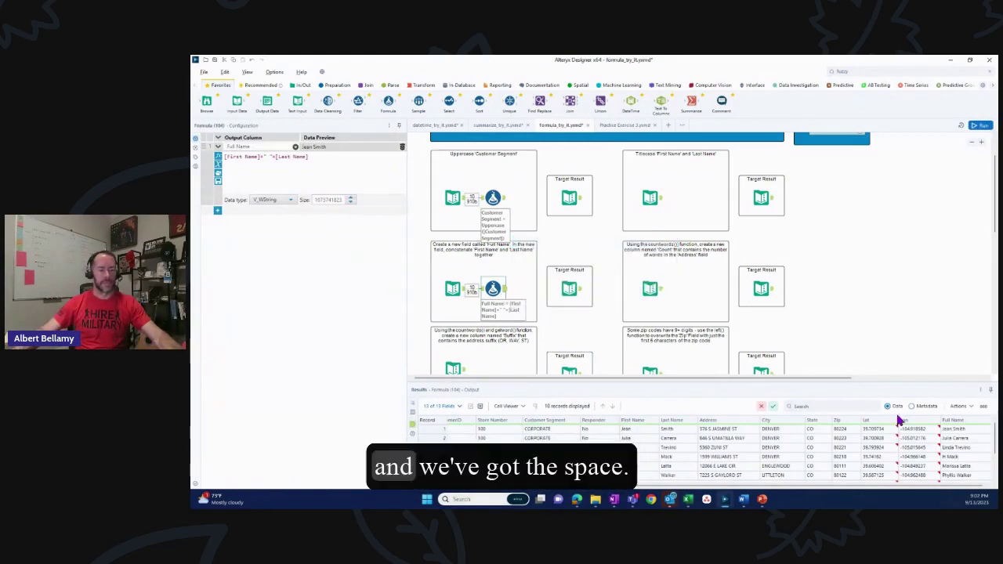
click(570, 289)
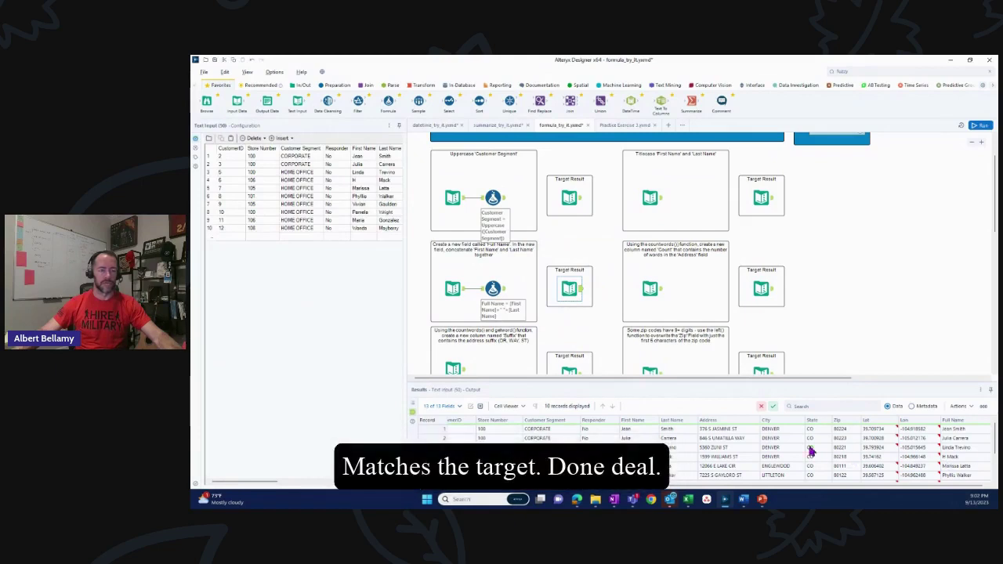
Connect a Formula tool to the address suffix exercise's input and add a new output column called Suffix
scroll(537, 352, down, 1)
scroll(537, 351, down, 3)
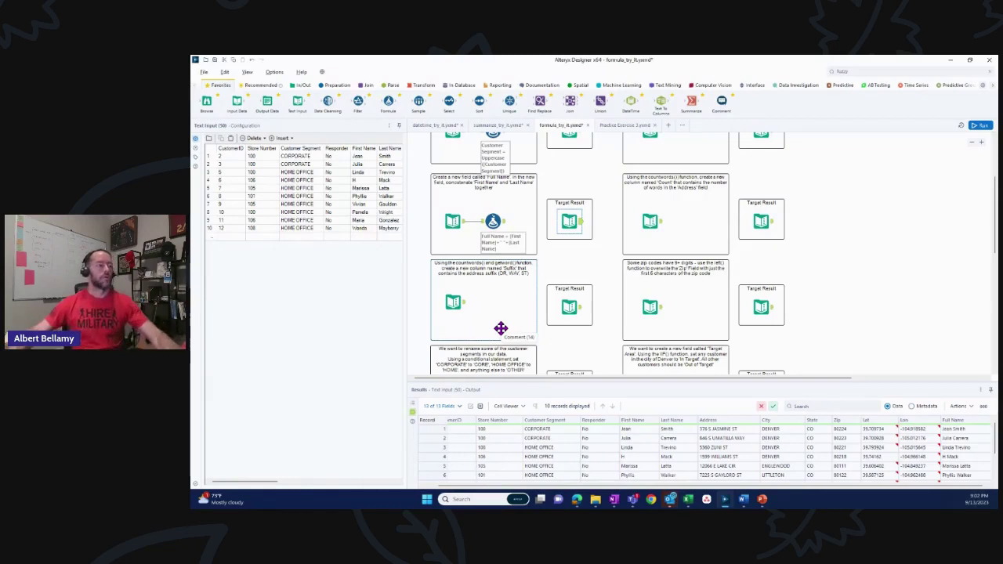
drag(389, 100, 493, 302)
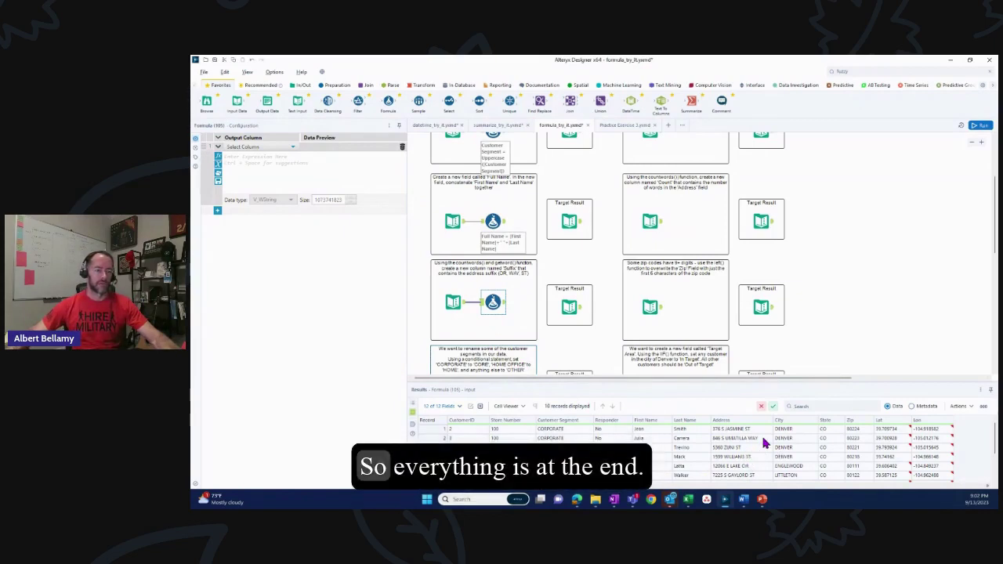
scroll(765, 444, down, 2)
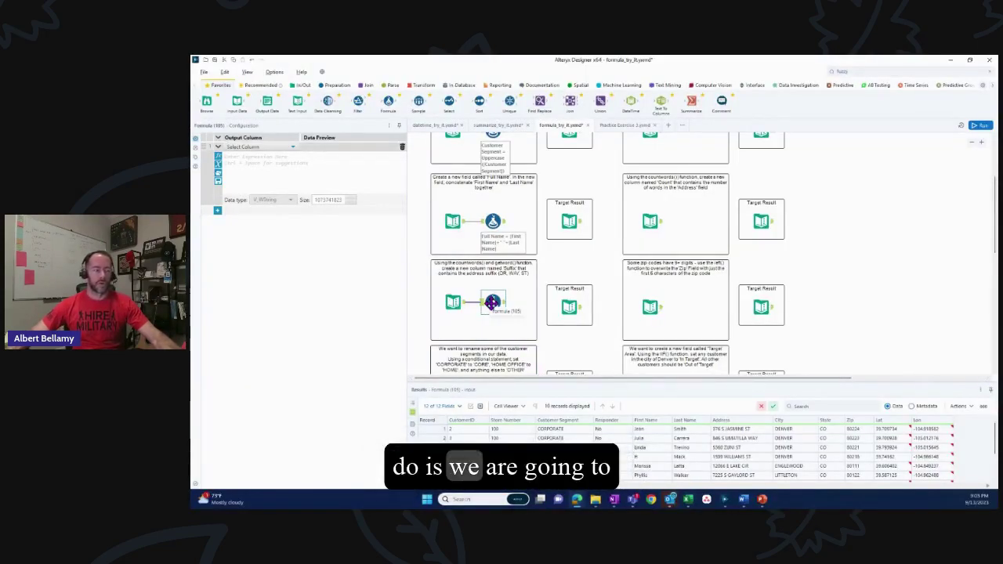
click(292, 149)
click(273, 161)
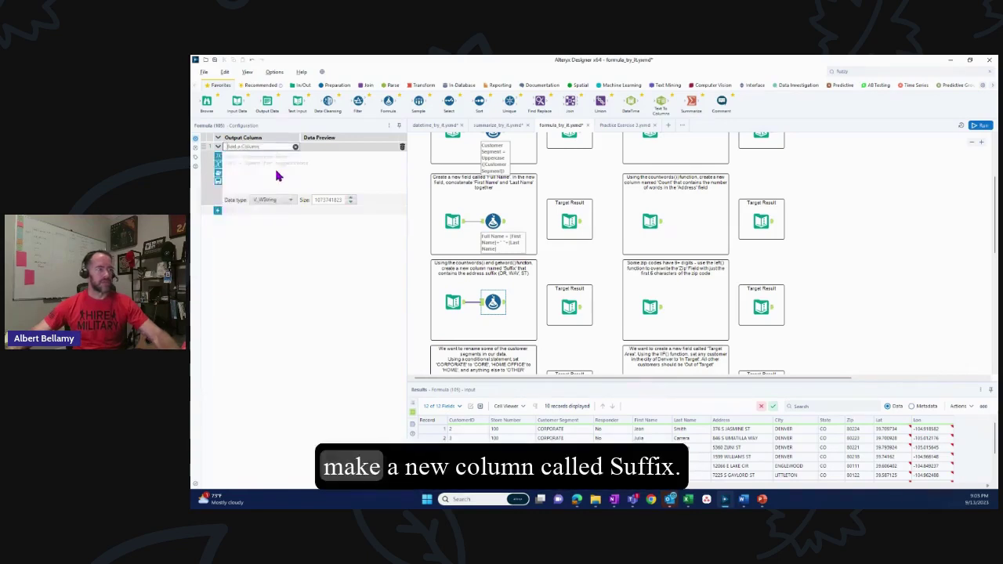
text(Suf)
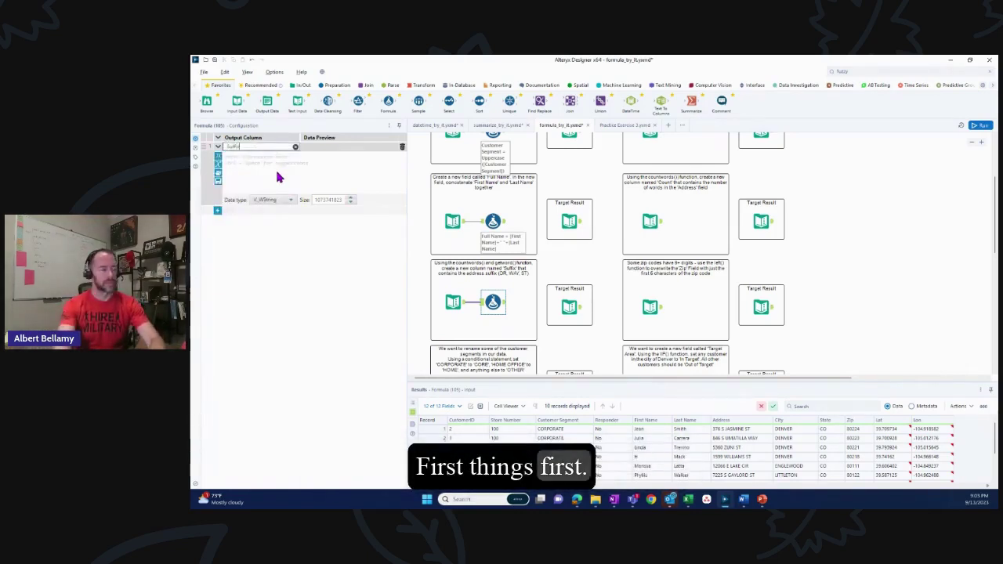
text(fix)
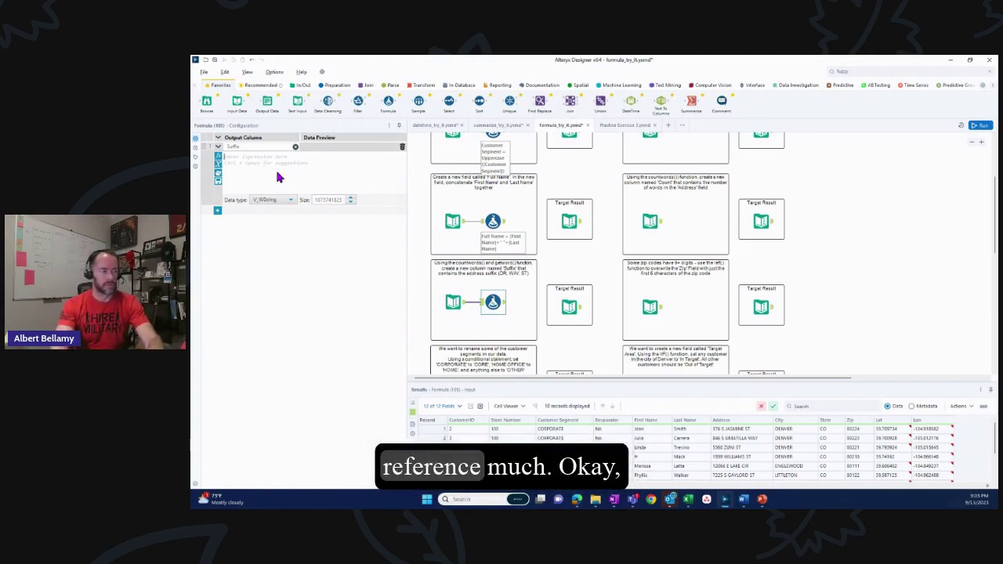
text(count)
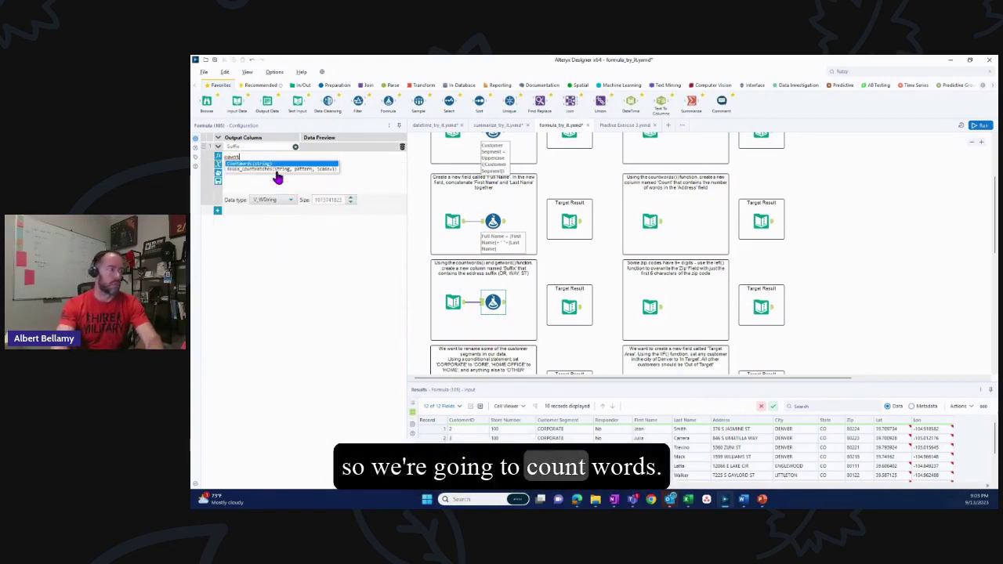
key(Return)
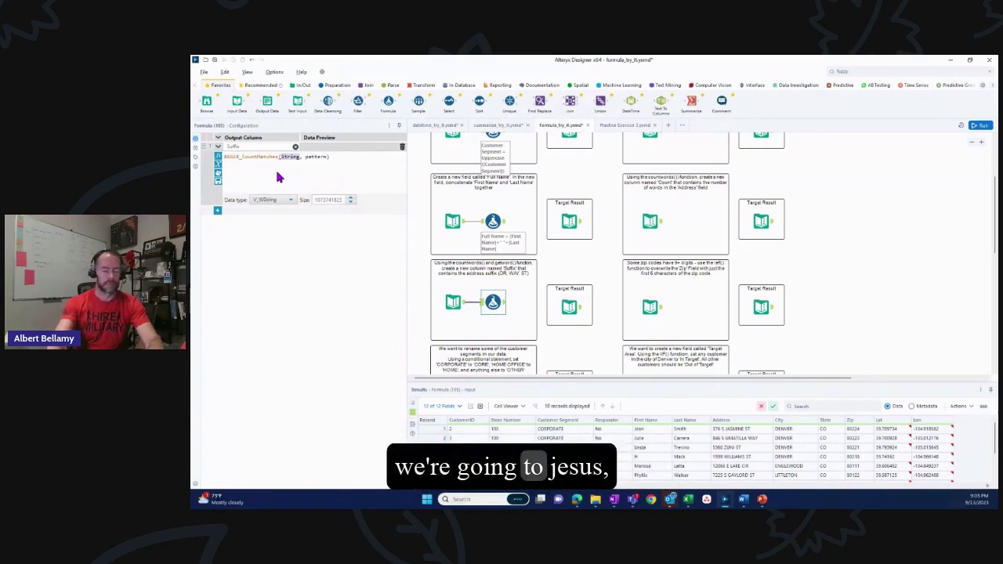
text([)
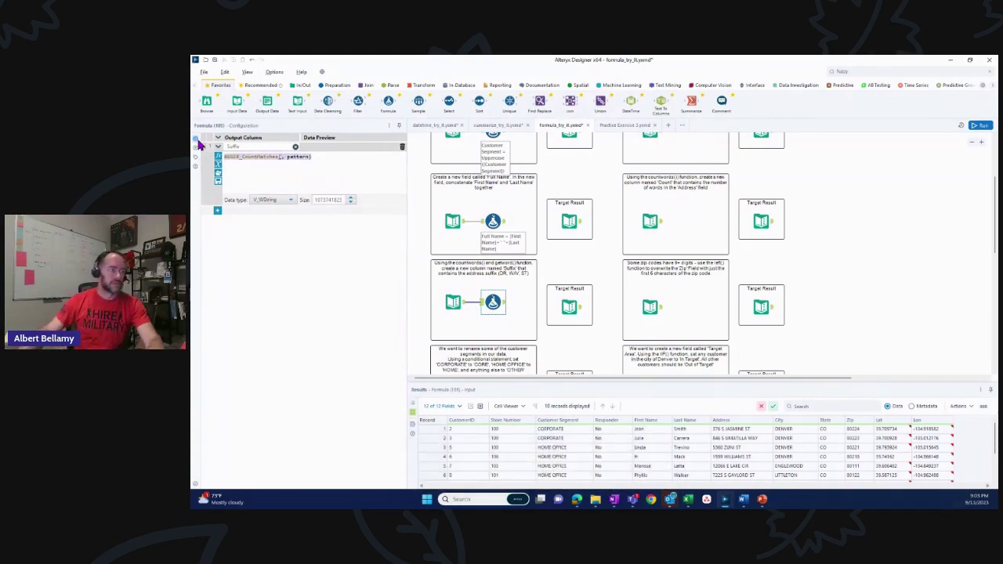
key(ctrl+a)
key(BackSpace)
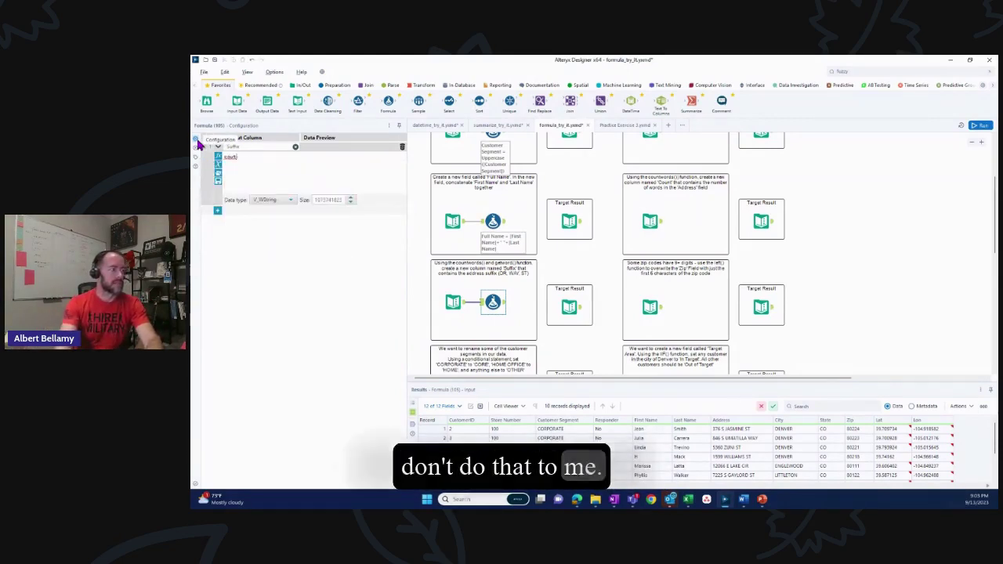
Set the Suffix column's expression to CountWords([Address])
text(cou)
key(Escape)
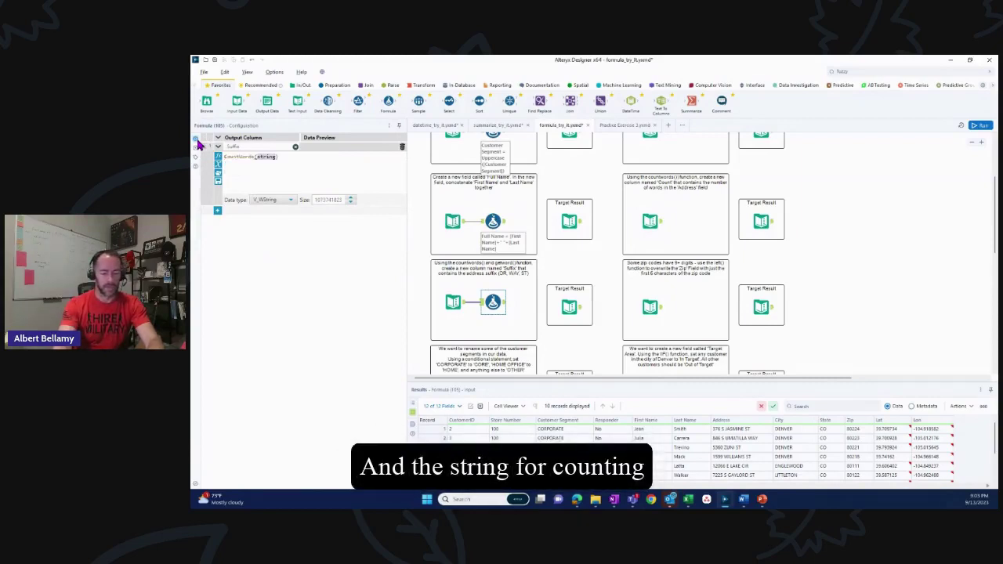
text([Add)
key(Return)
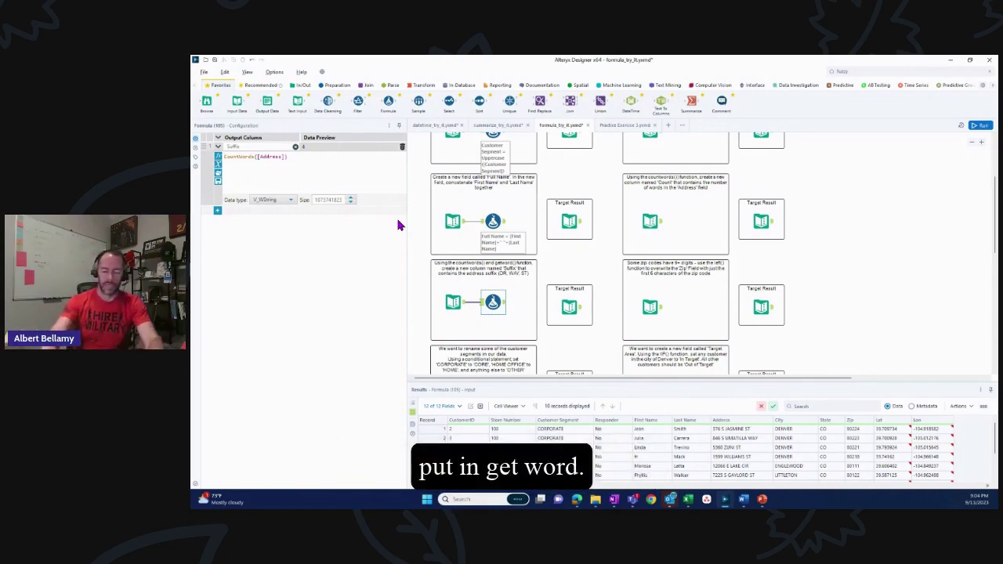
Insert the GetWord function in front of CountWords([Address]) in the Suffix expression and clear its string placeholder
text(get )
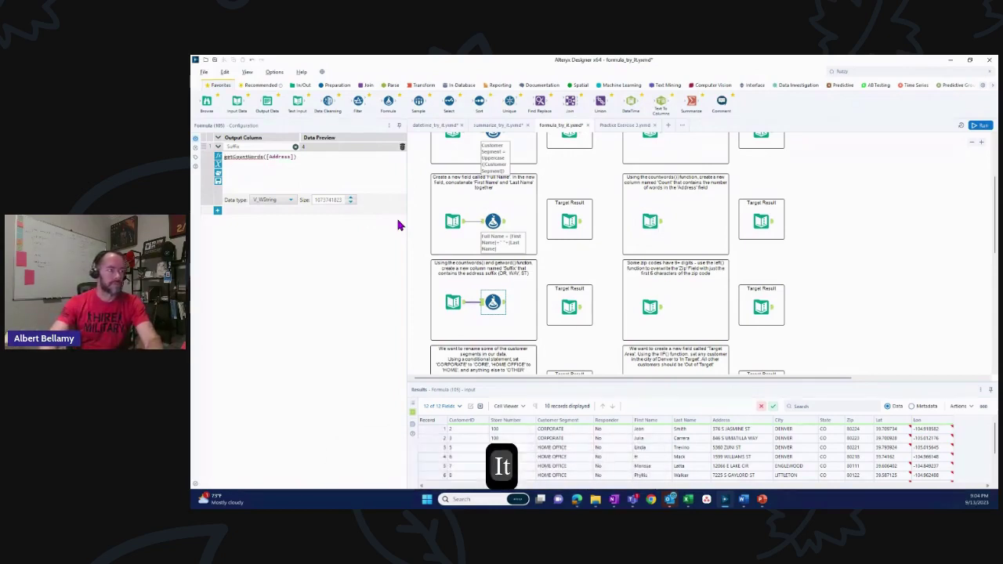
text(w)
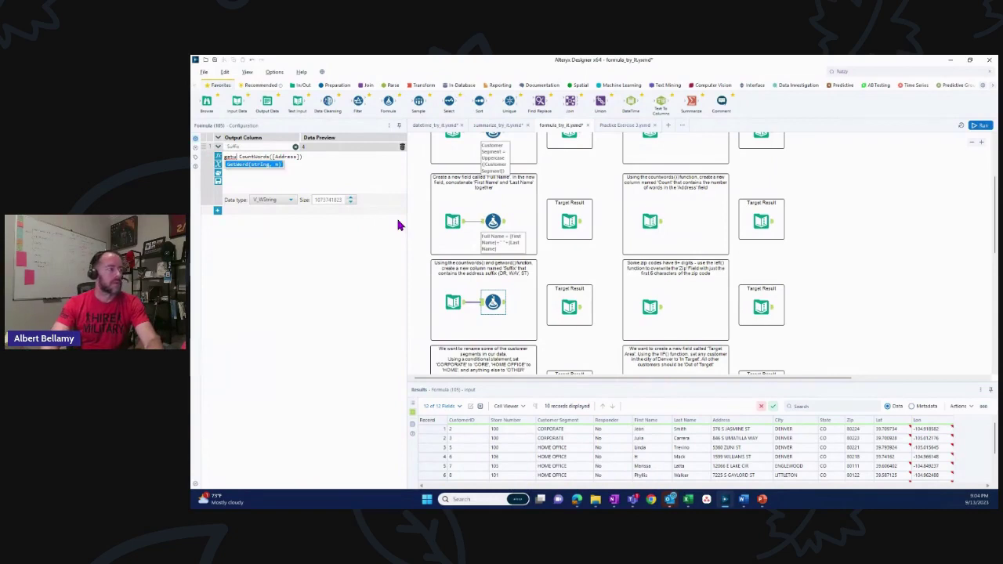
key(Return)
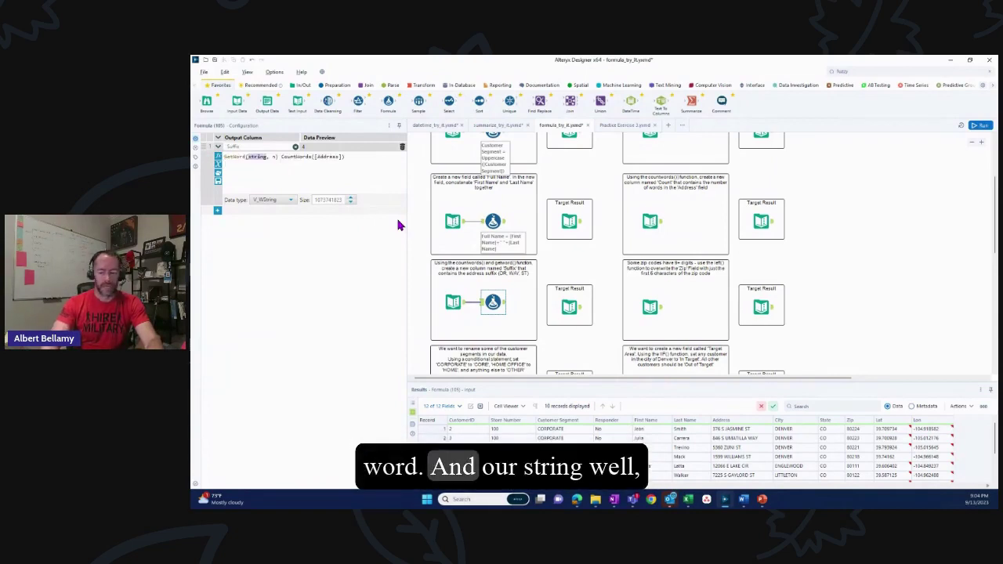
key(Delete)
key(Delete)
key(Delete)
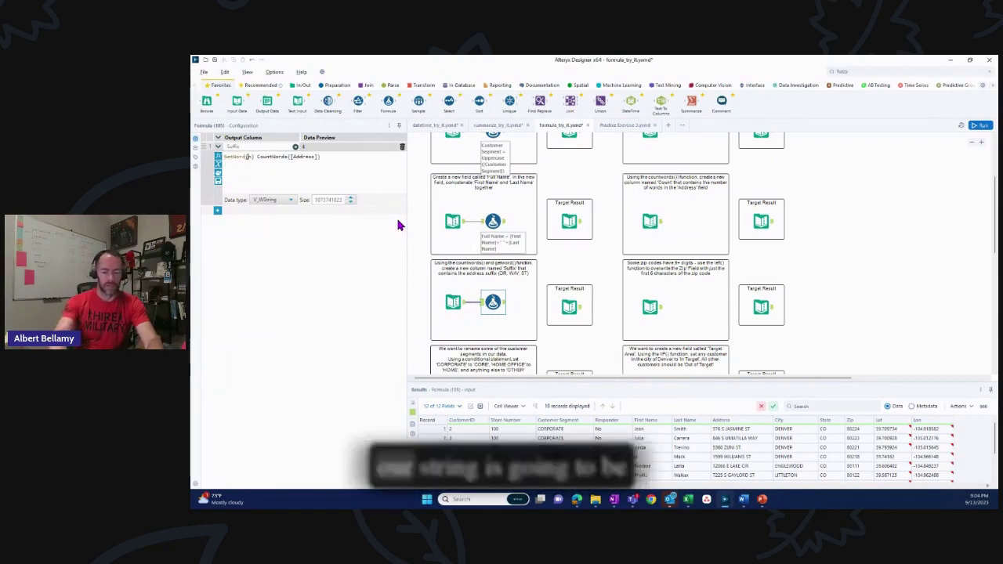
Complete the Suffix expression as GetWord([Address], CountWords([Address])-1)
text([)
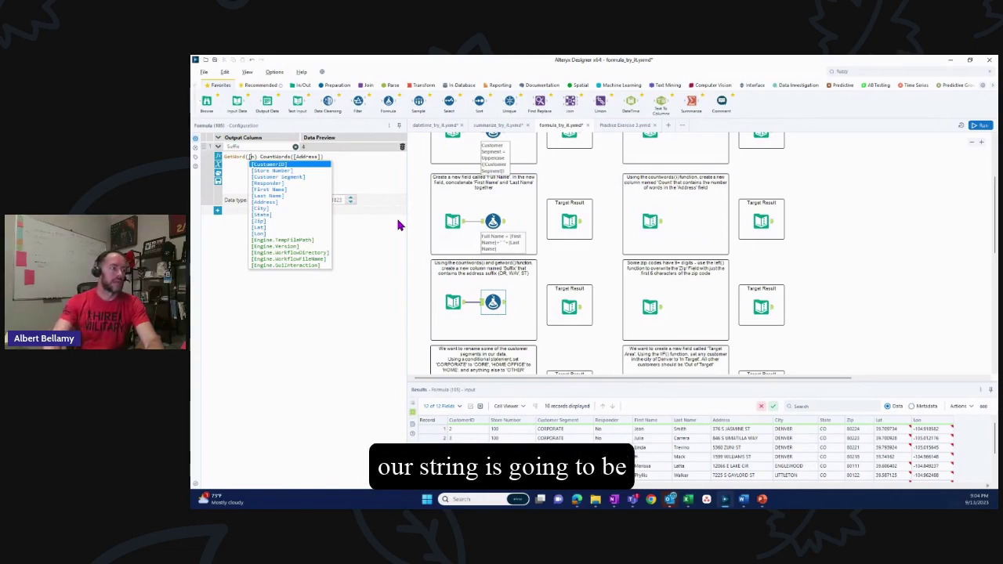
key(Down)
key(Down)
key(Down)
key(Down)
key(Down)
key(Down)
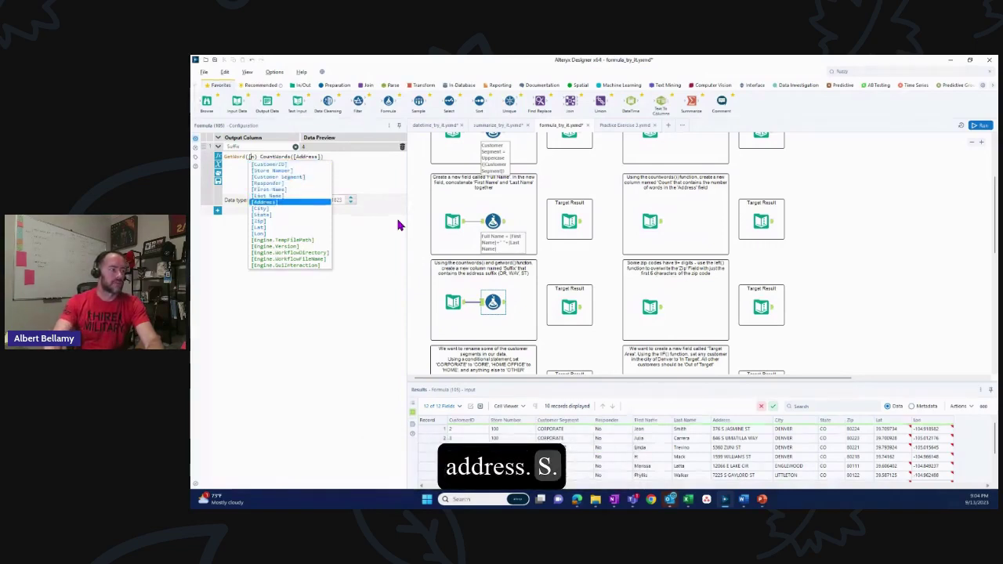
key(Return)
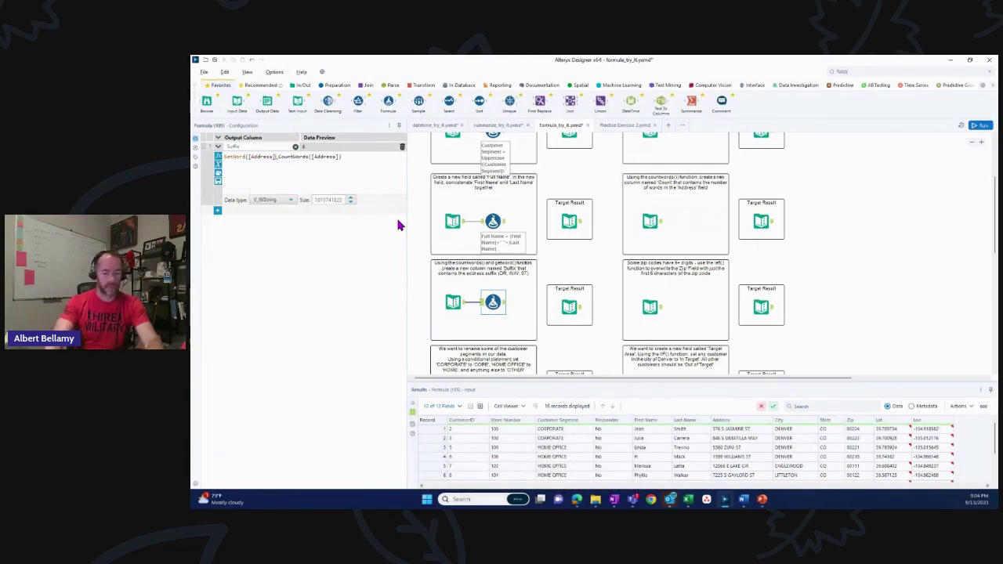
text(,)
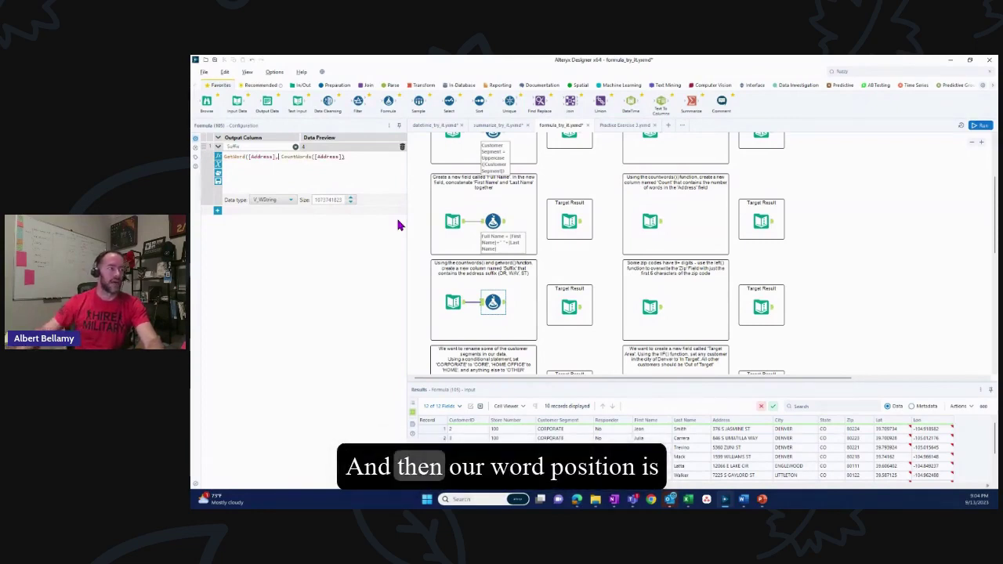
click(356, 159)
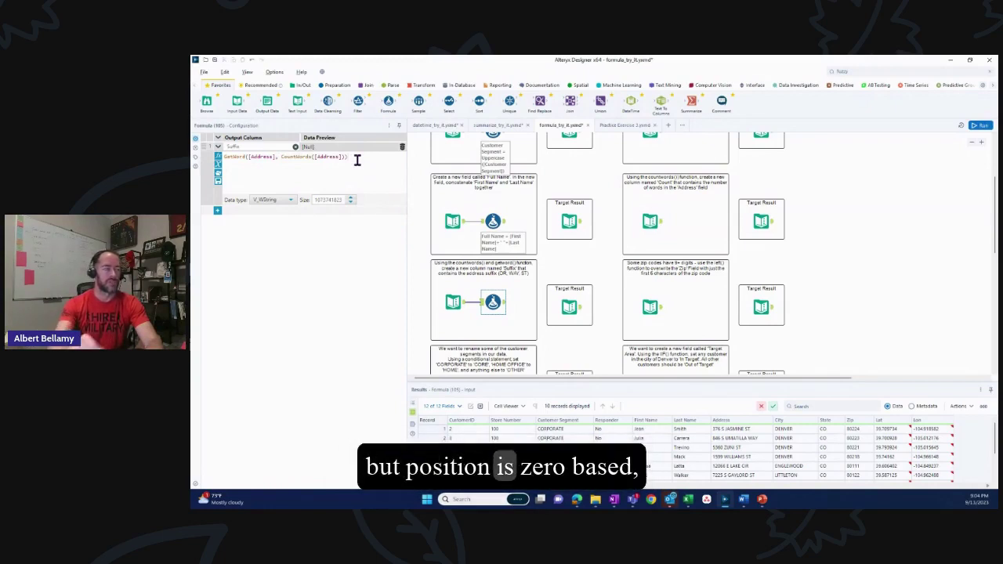
text(-1)
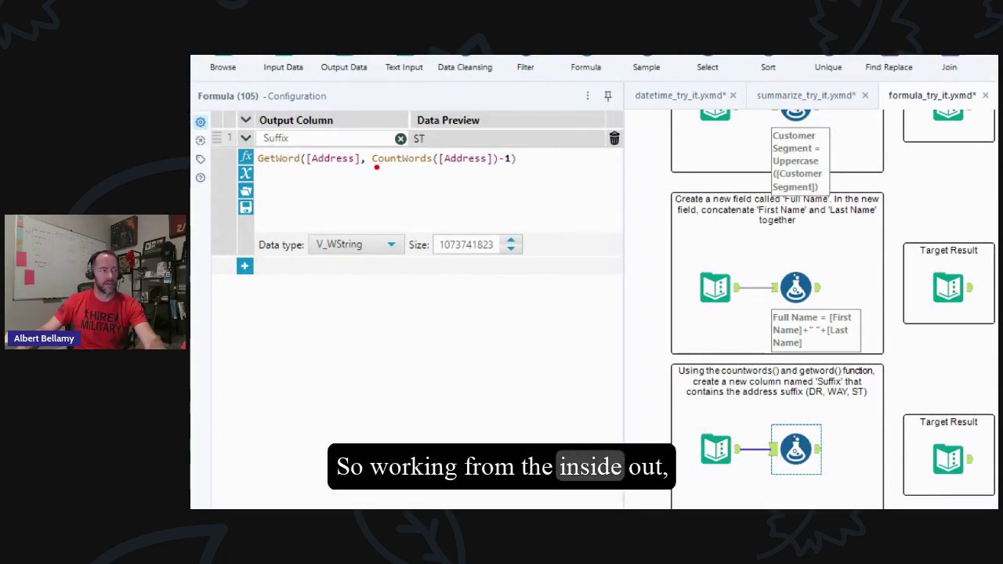
Run the workflow and check the Suffix values in the Formula tool's output against the addresses
drag(376, 167, 513, 167)
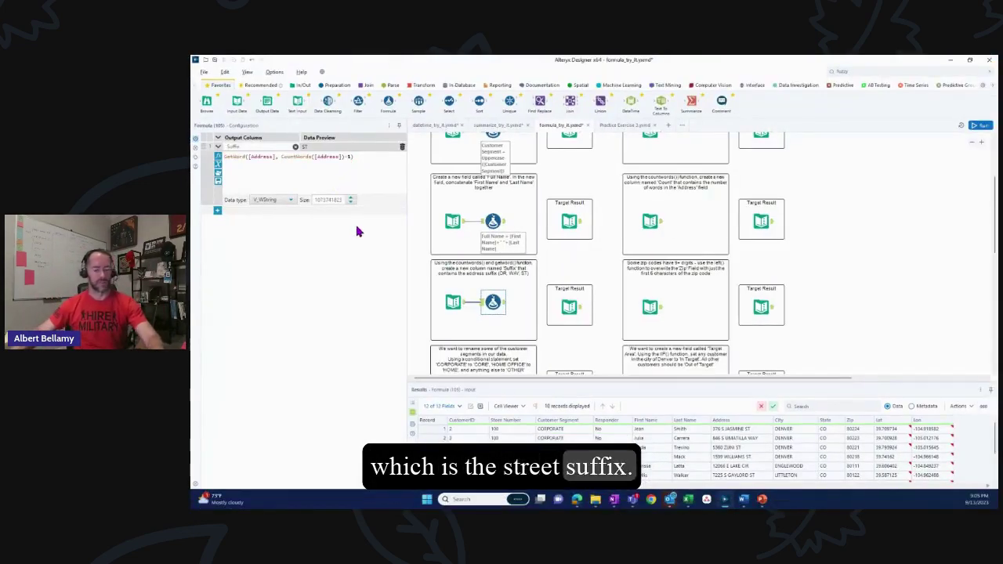
key(ctrl+r)
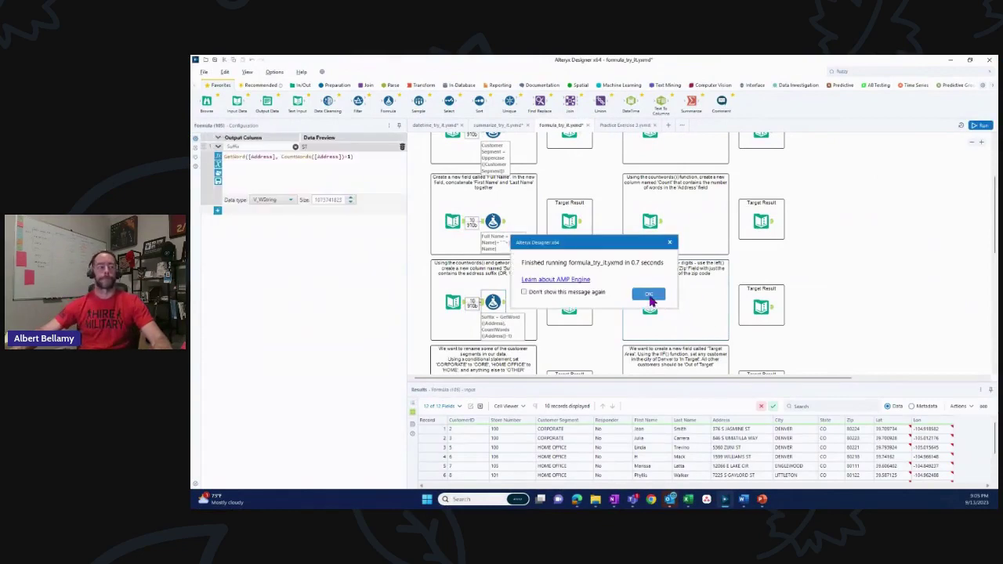
click(650, 299)
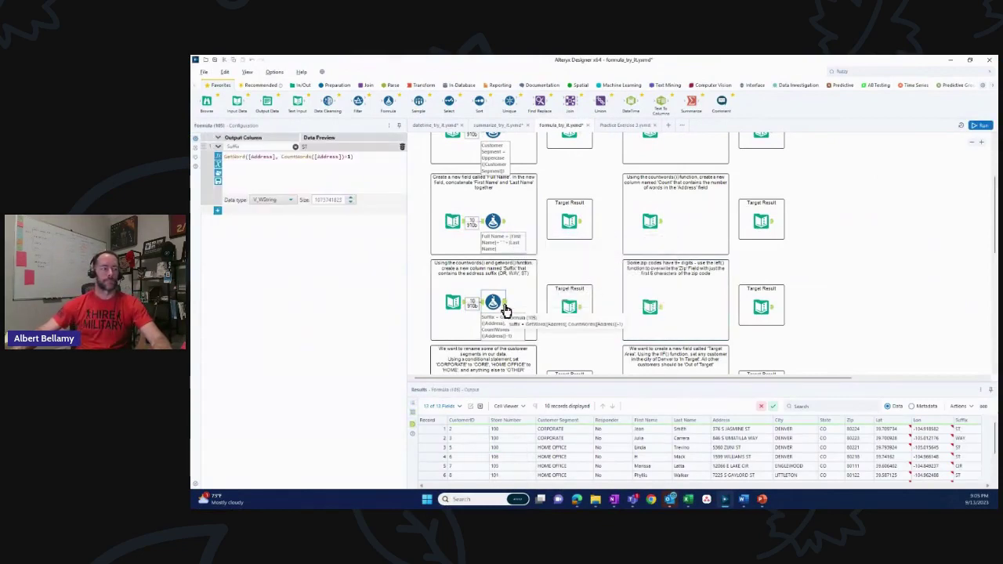
scroll(936, 441, down, 1)
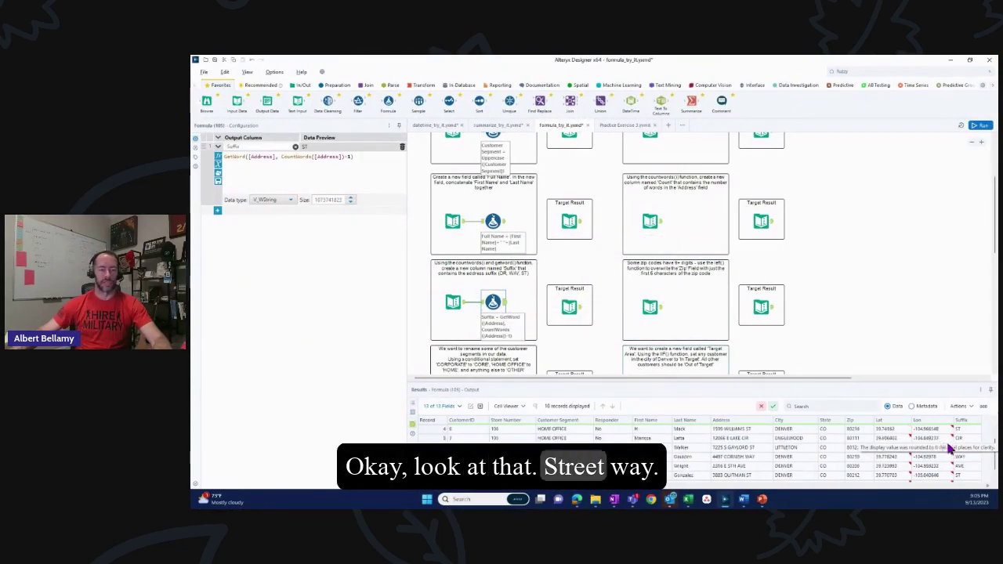
Add a Formula tool after the input in the customer segment renaming exercise and set its output column to Customer Segment
scroll(736, 450, up, 1)
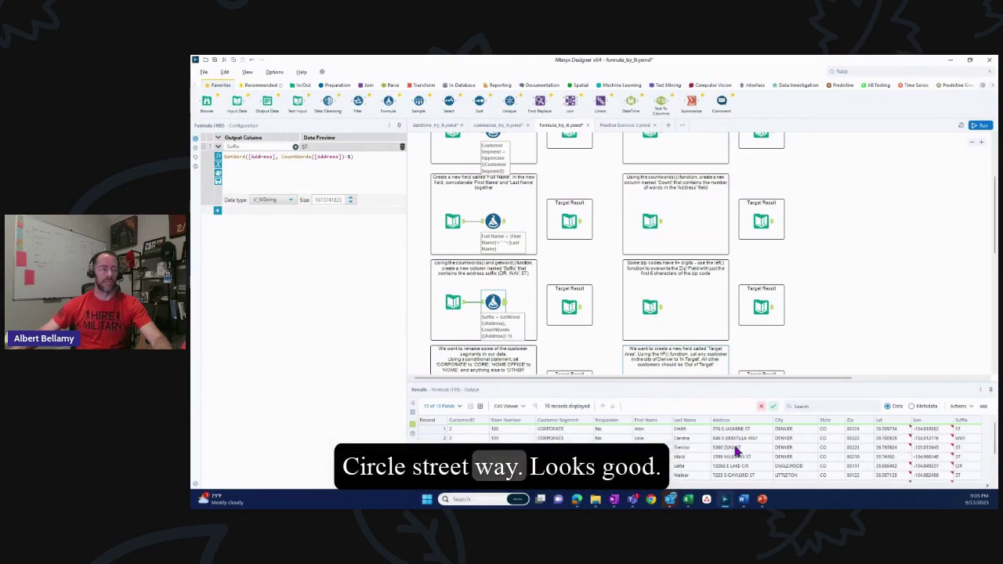
scroll(536, 321, down, 2)
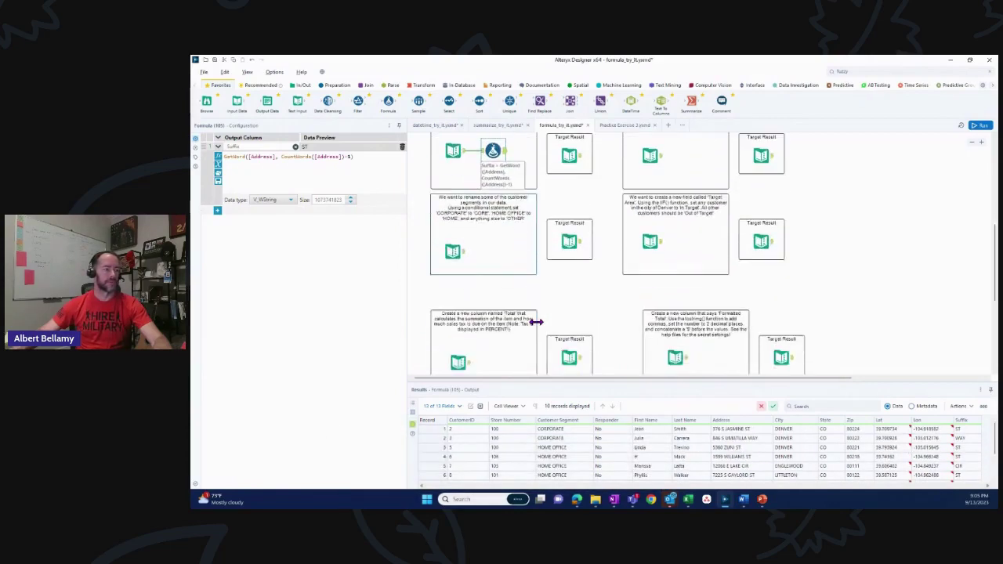
scroll(536, 321, up, 1)
scroll(536, 322, down, 3)
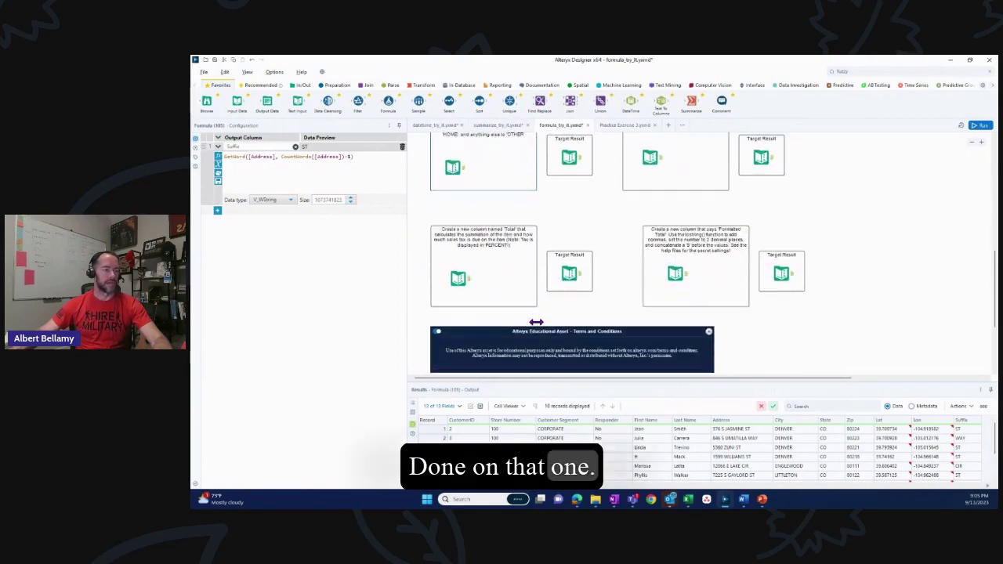
scroll(533, 310, up, 2)
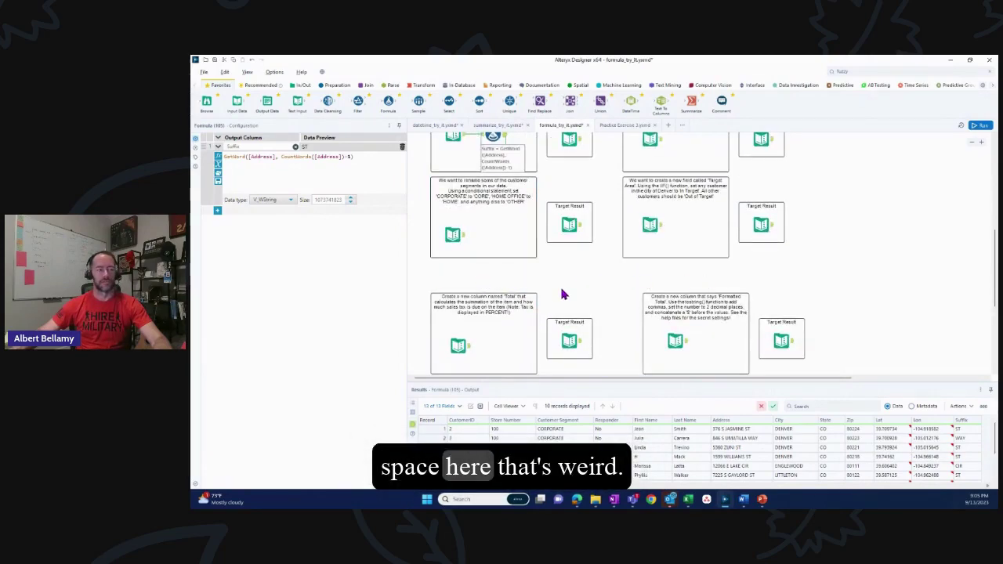
scroll(561, 294, up, 1)
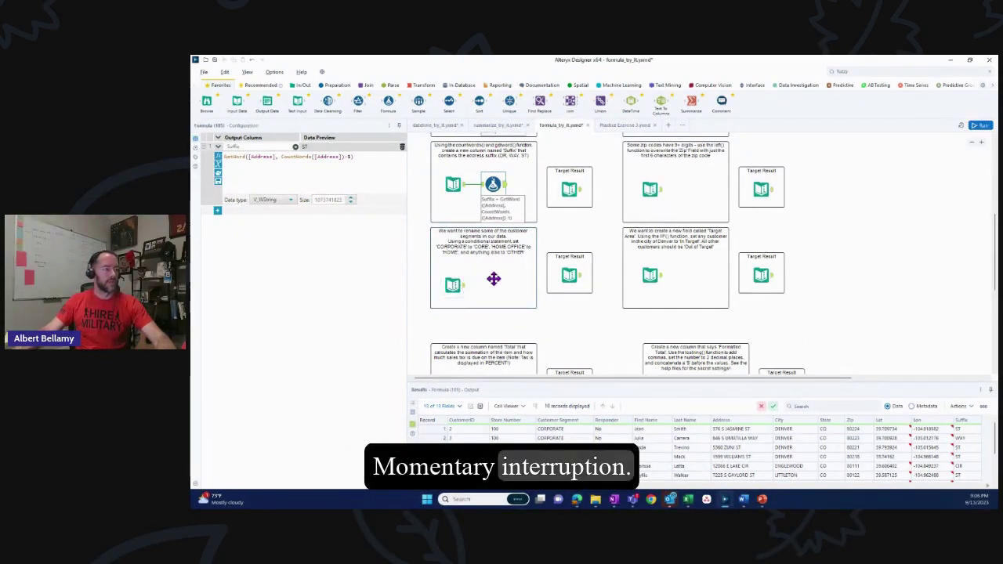
drag(386, 105, 488, 285)
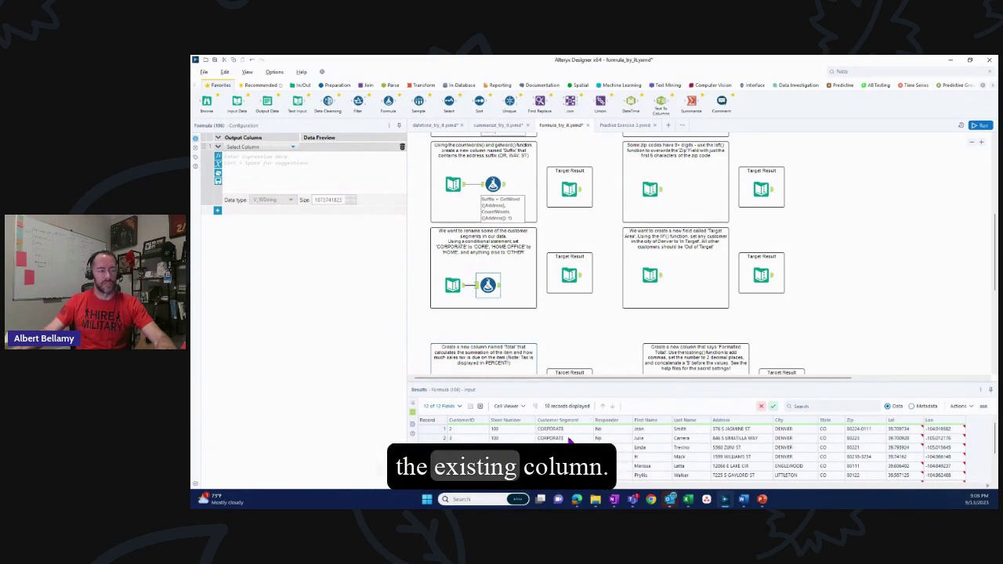
click(291, 148)
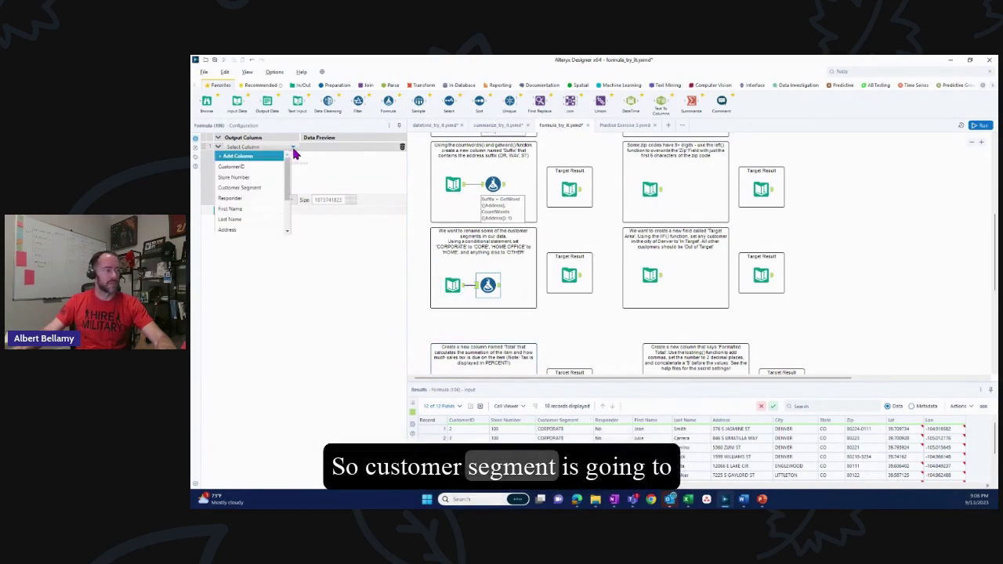
click(257, 187)
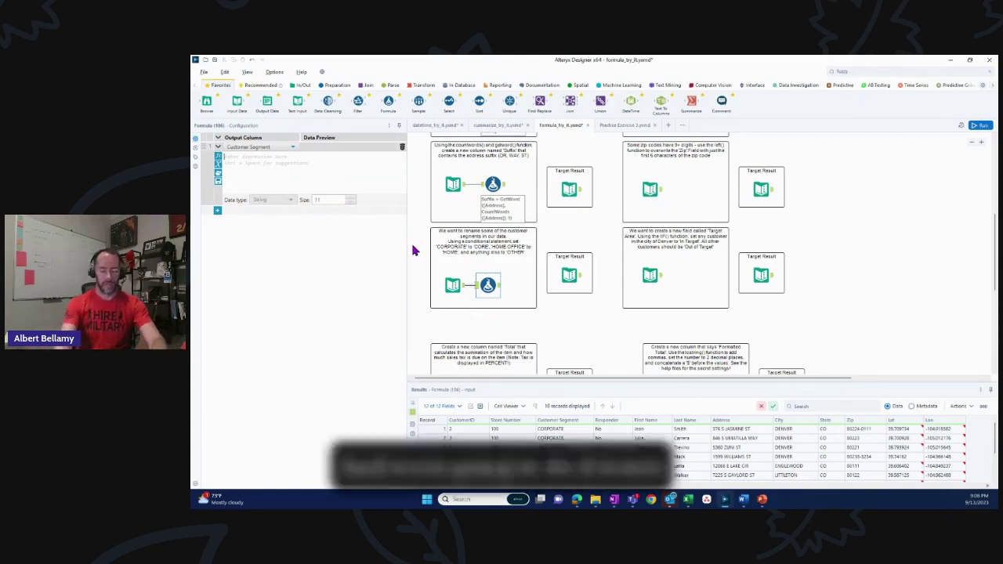
Insert the IF c THEN t ELSE f ENDIF template in the Customer Segment expression and split each clause onto its own line
text(if)
key(Return)
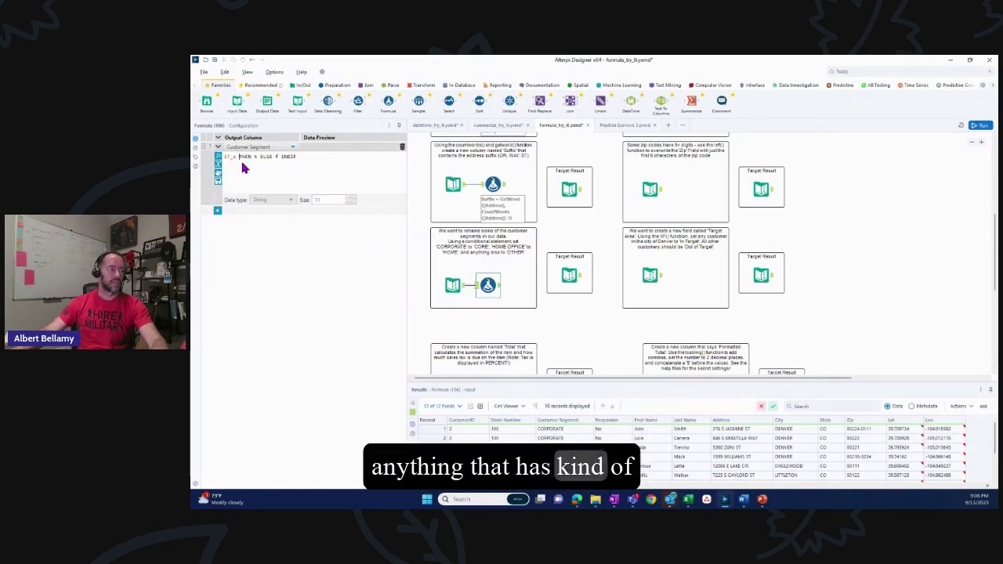
click(240, 157)
key(shift+End)
key(Delete)
key(Return)
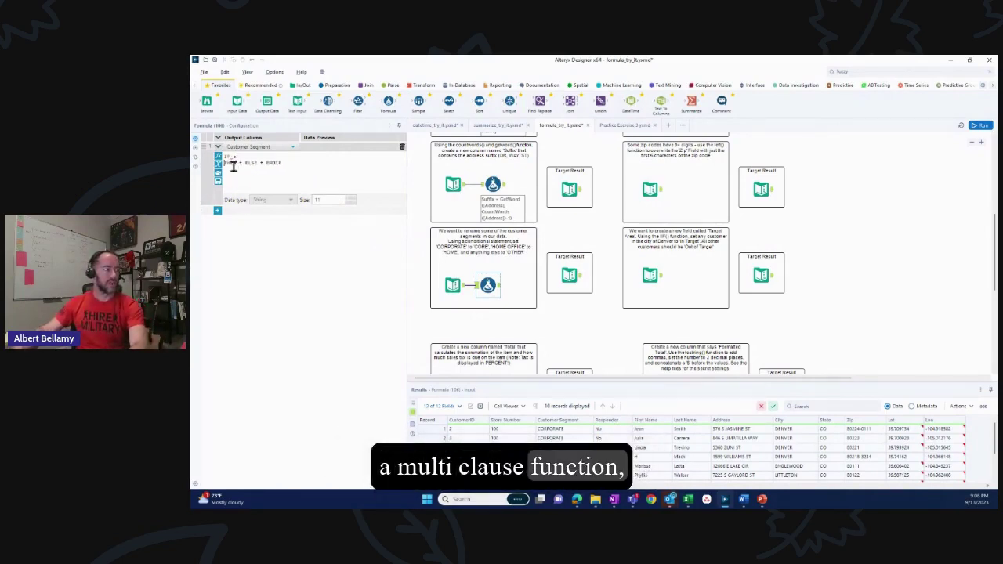
click(243, 162)
key(Return)
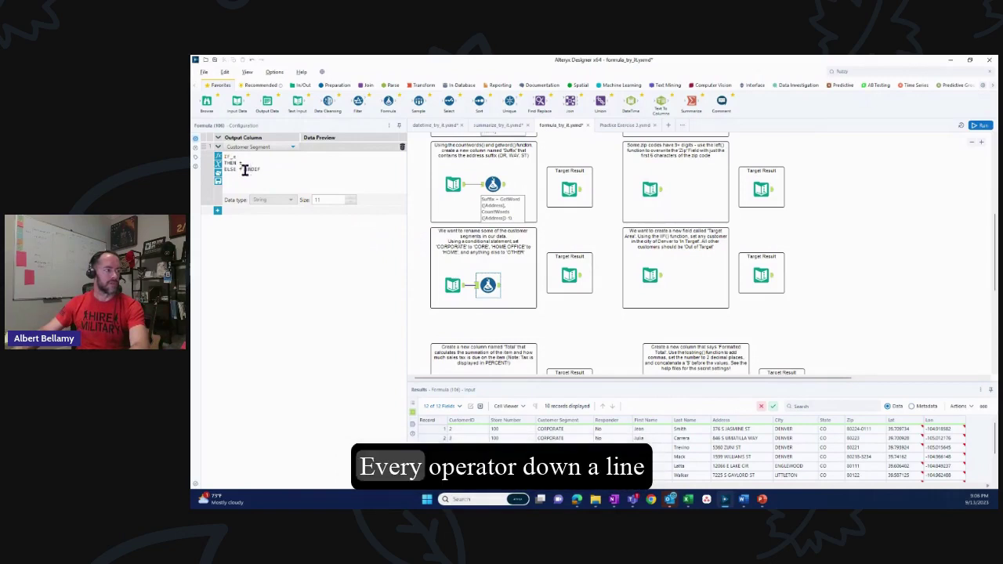
click(244, 169)
key(Return)
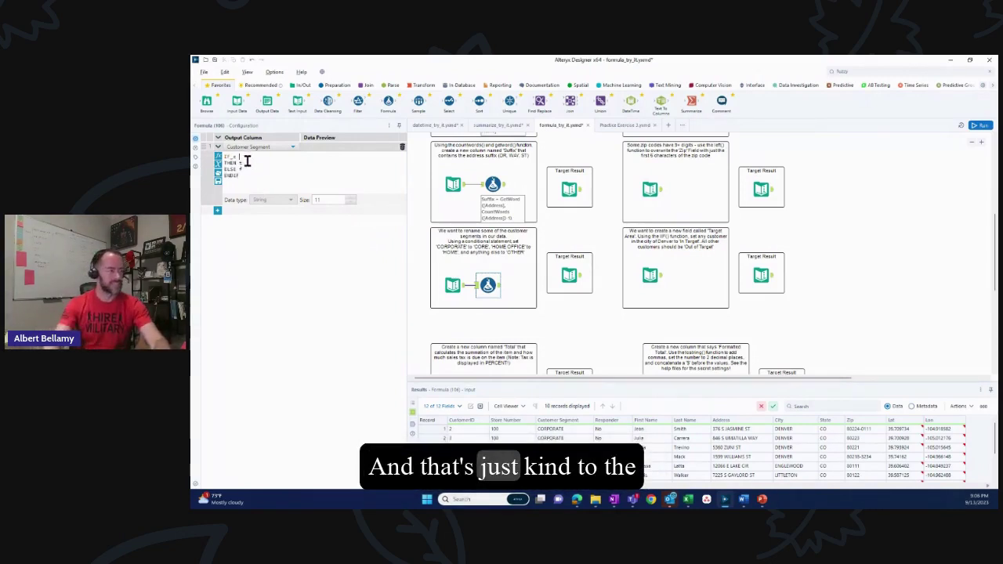
Replace the IF condition placeholder with [Customer Segment]="Corporate"
key(BackSpace)
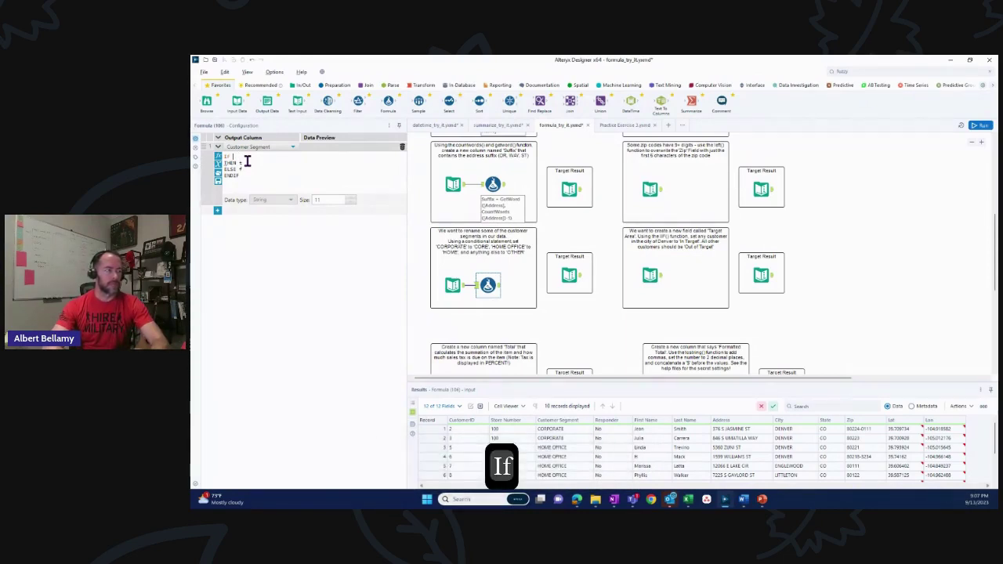
text([)
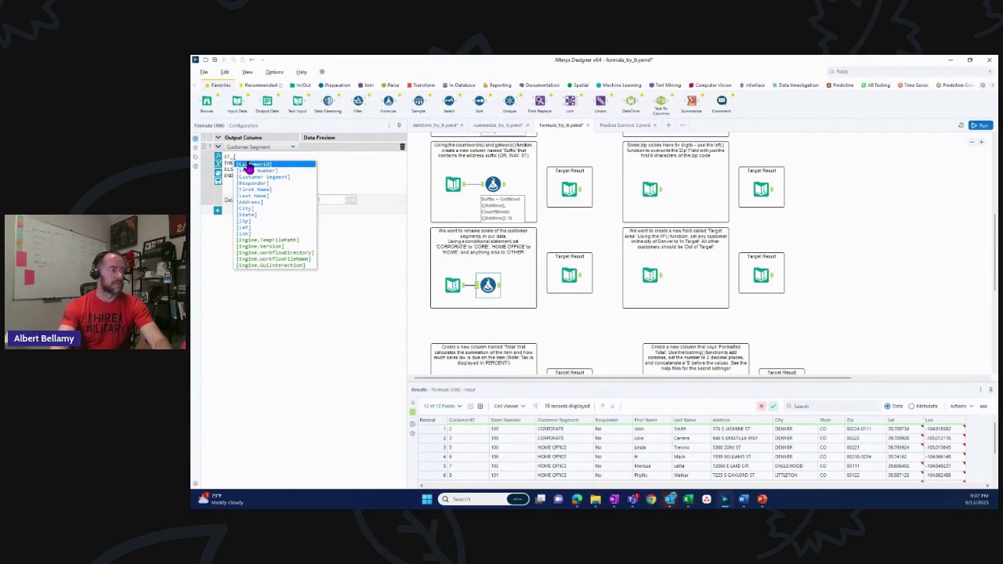
key(Down)
key(Down)
key(Return)
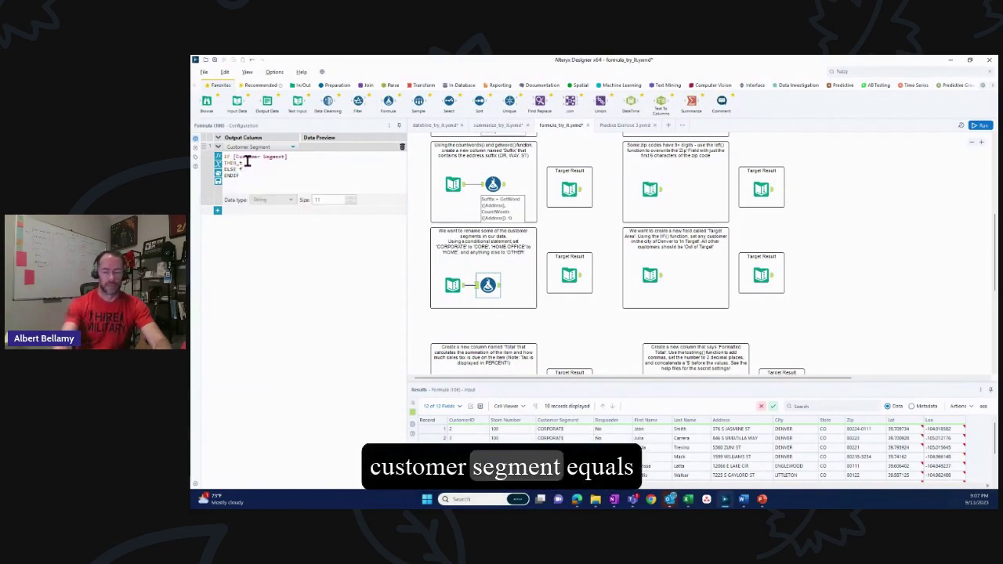
text(=)
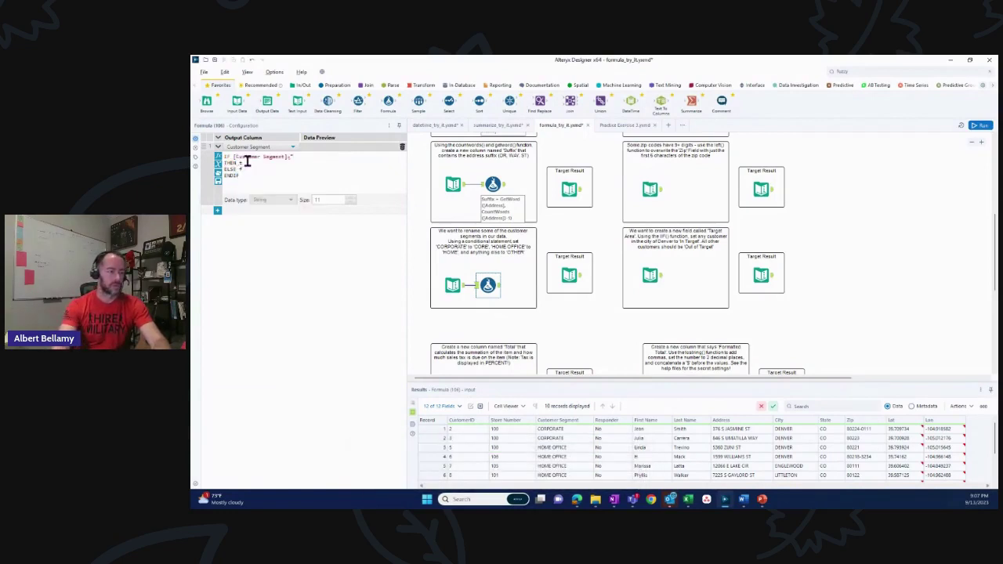
text("Corporate")
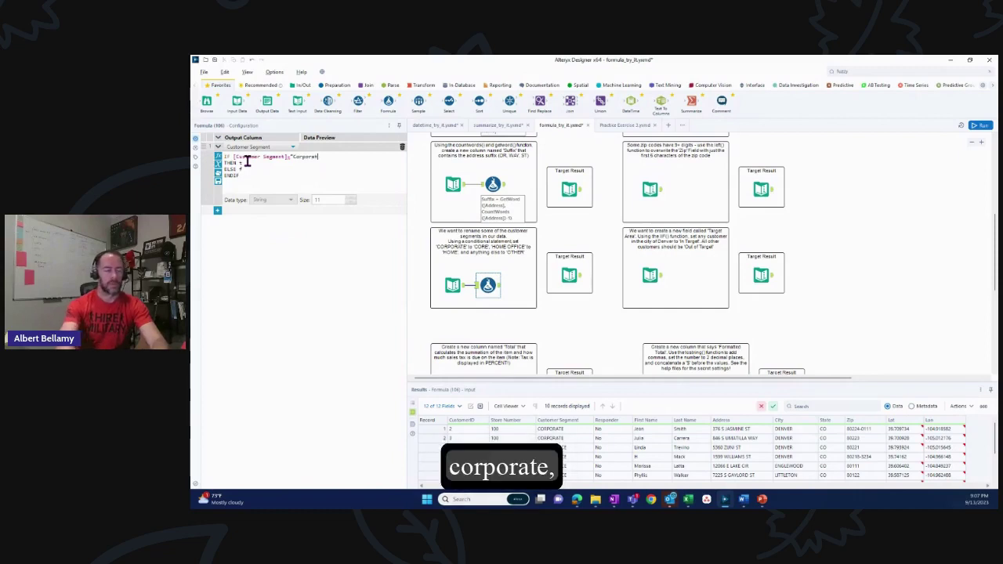
Extend the IF line with then "CORE" and change the compared value to all-caps "CORPORATE"
text( t)
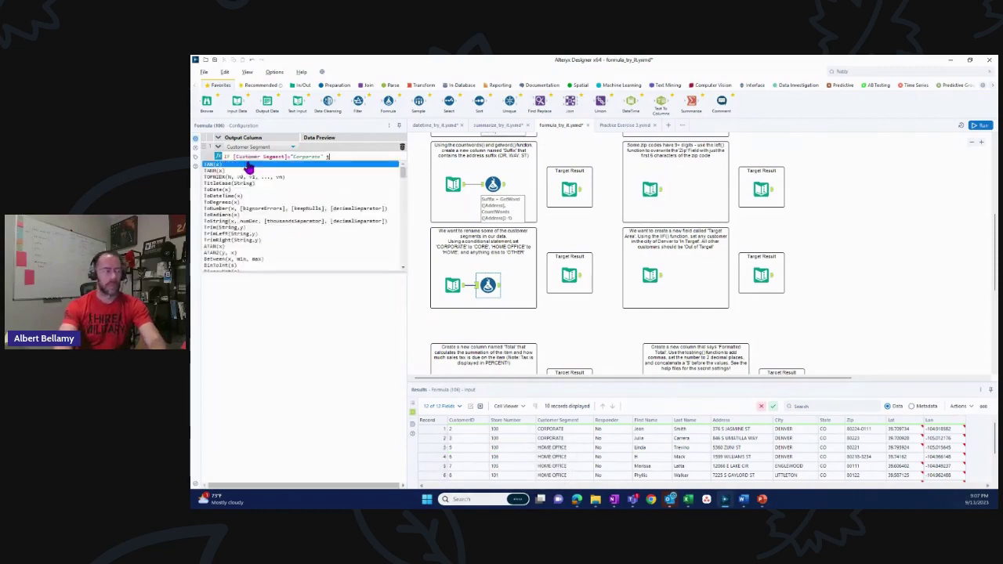
text(hen ")
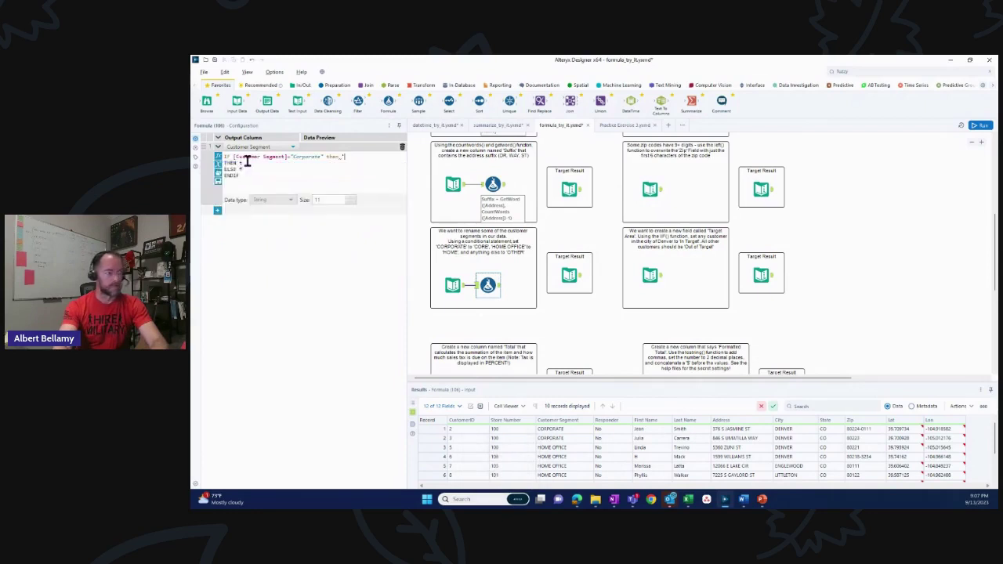
text(CORE)
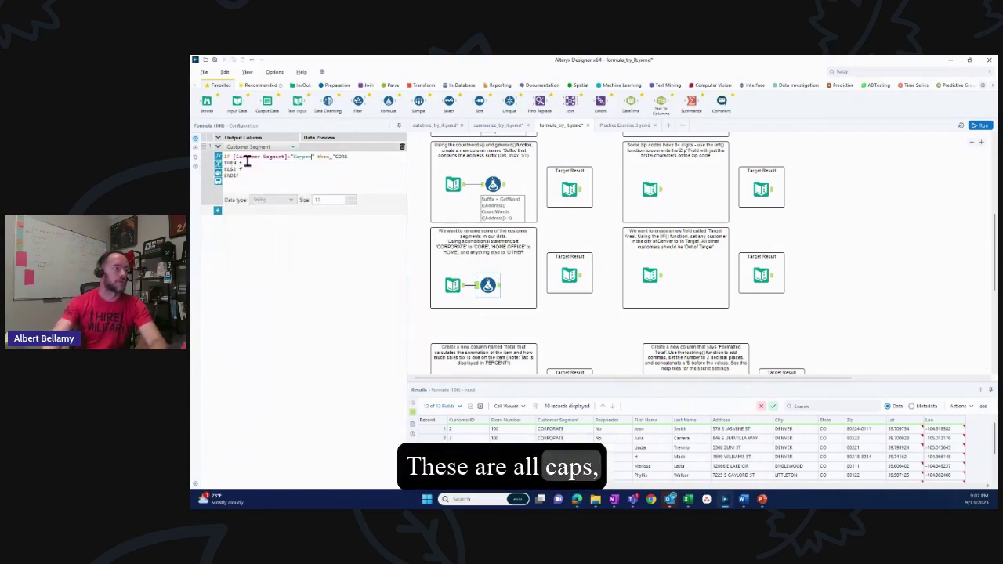
key(BackSpace)
key(BackSpace)
key(BackSpace)
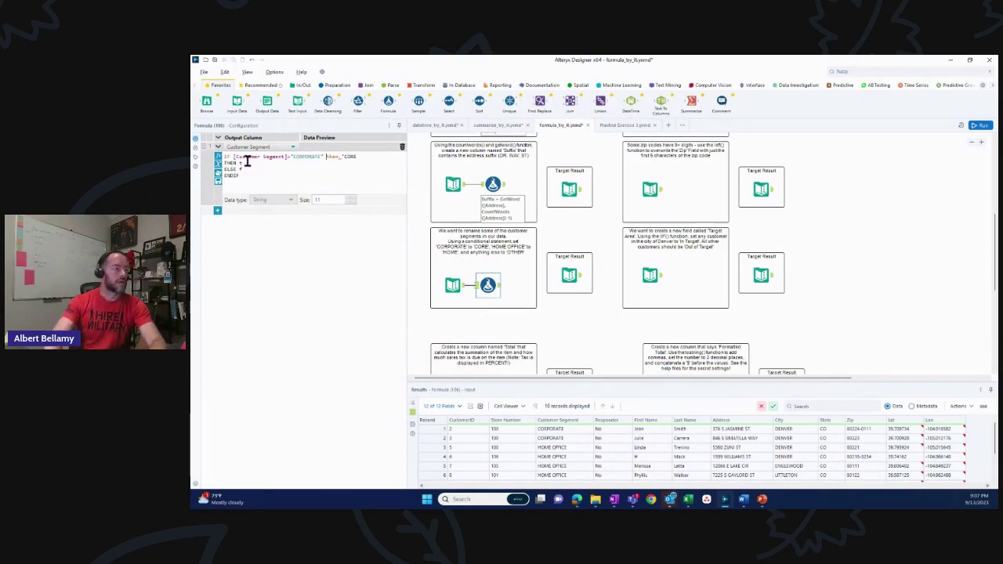
key(BackSpace)
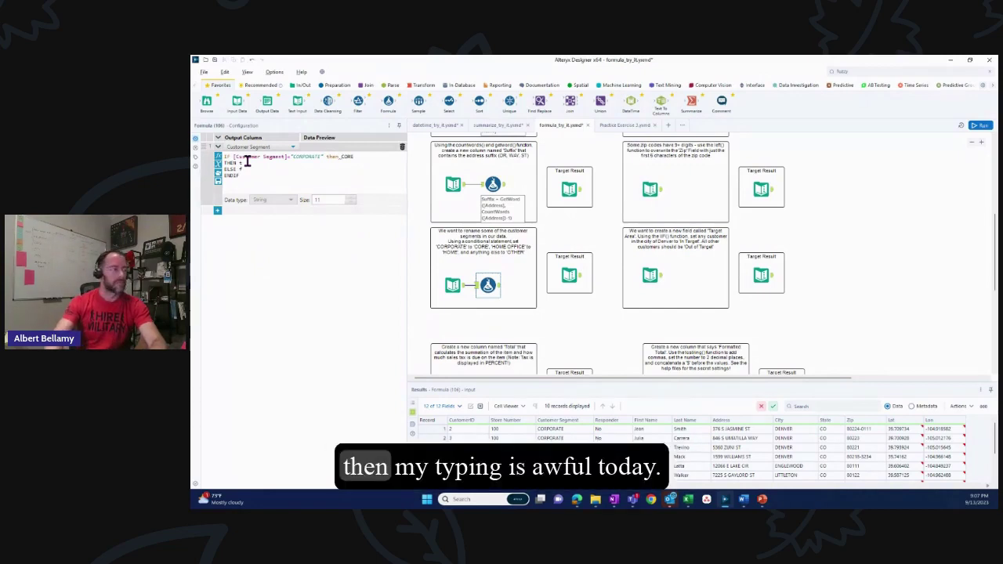
text(")
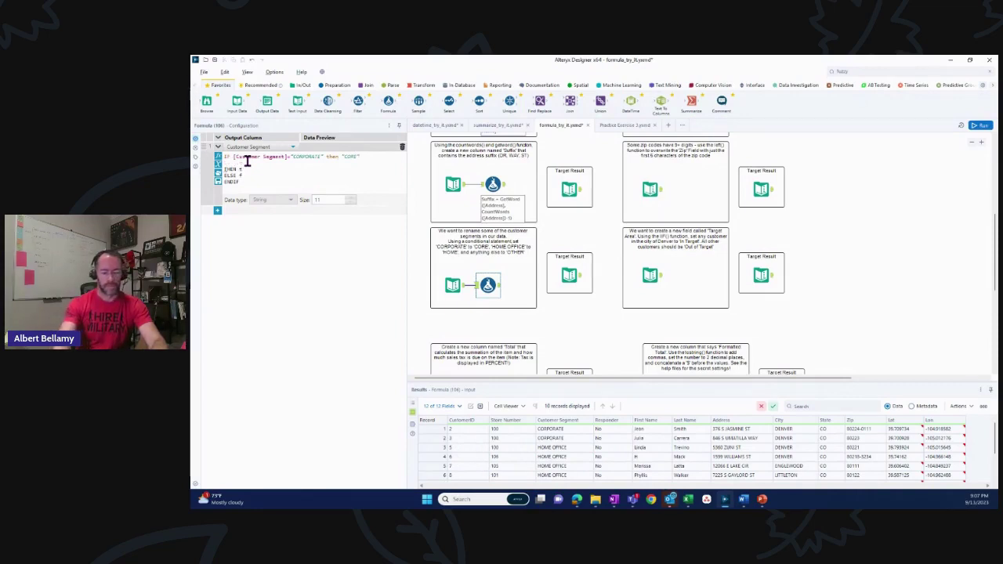
Add an elseif line below the IF line, reusing a copy of [Customer Segment]="CORPORATE" then "CORE"
text(elseif)
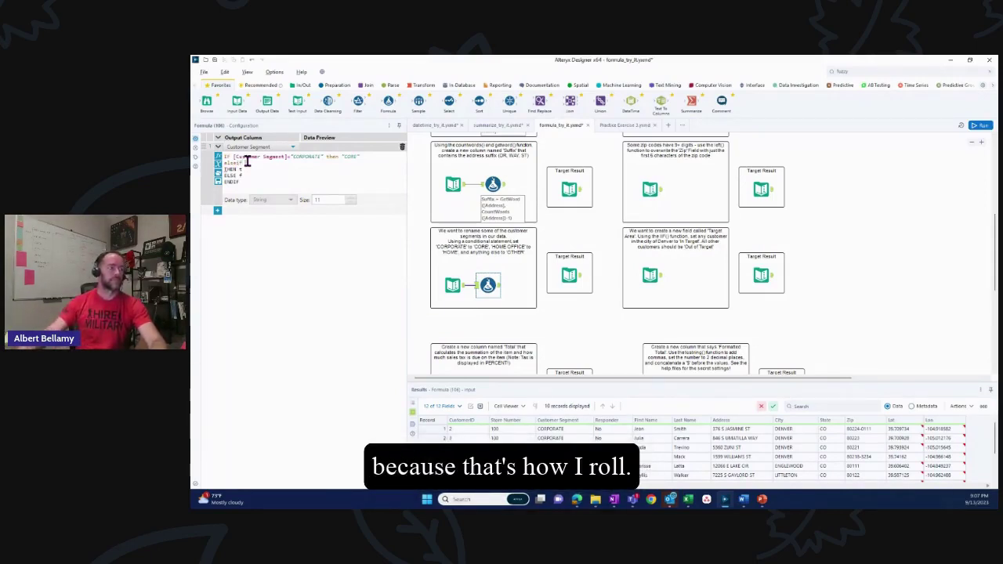
drag(232, 159, 357, 159)
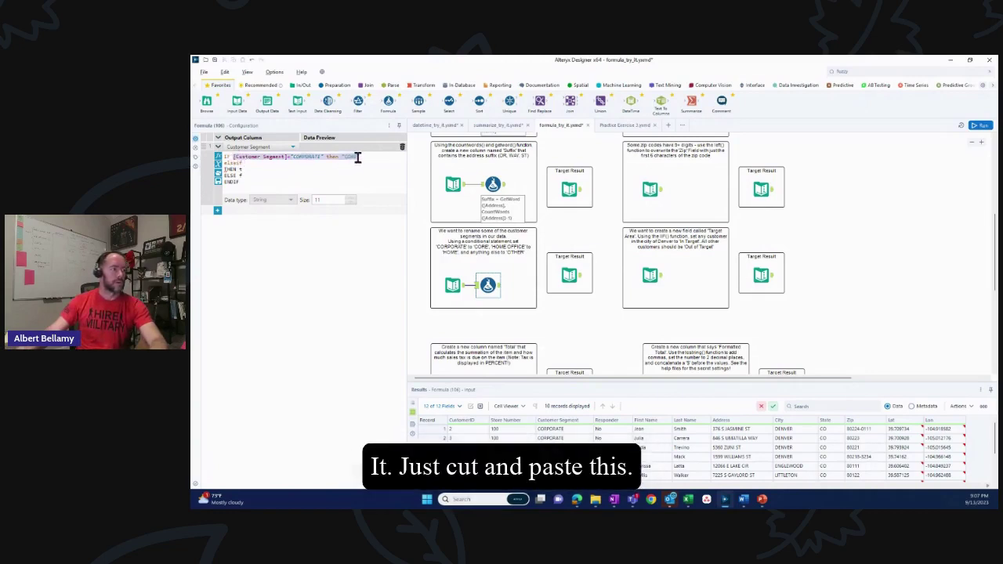
click(287, 164)
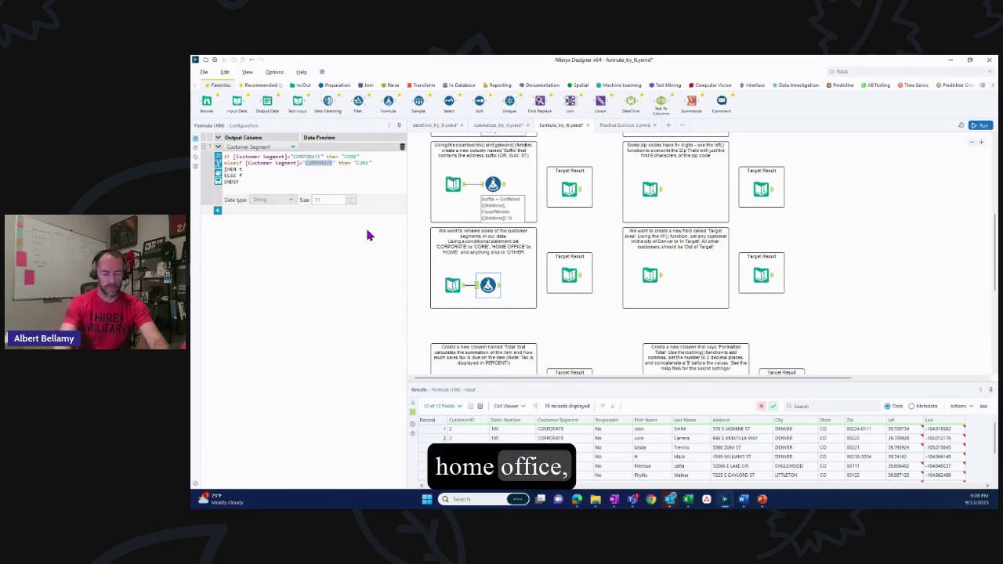
Complete the Customer Segment conditional so "HOME OFFICE" returns "HOME" and everything else returns "OTHER", replacing the leftover THEN and ELSE placeholder lines
text(HOME OFFICE)
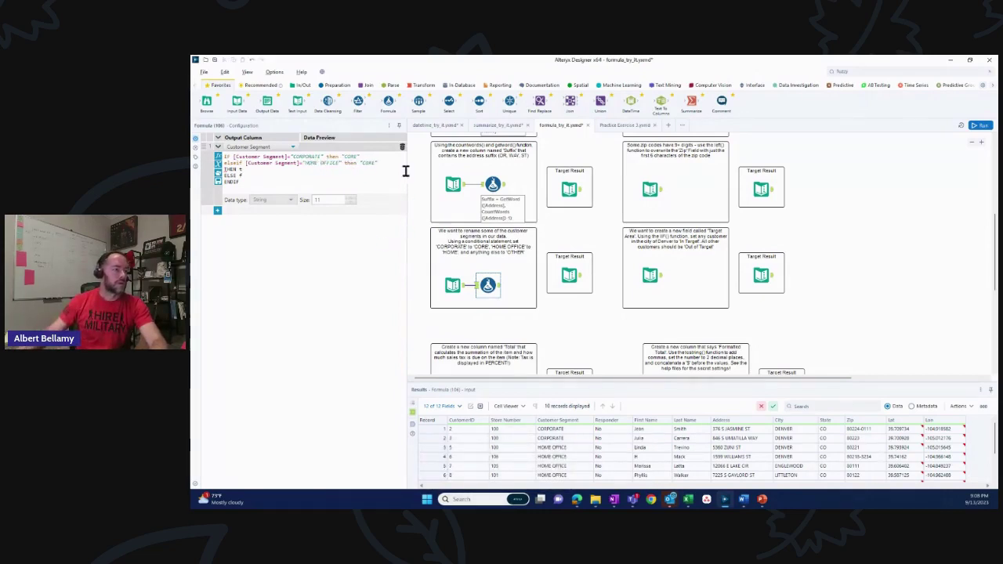
drag(375, 163, 362, 163)
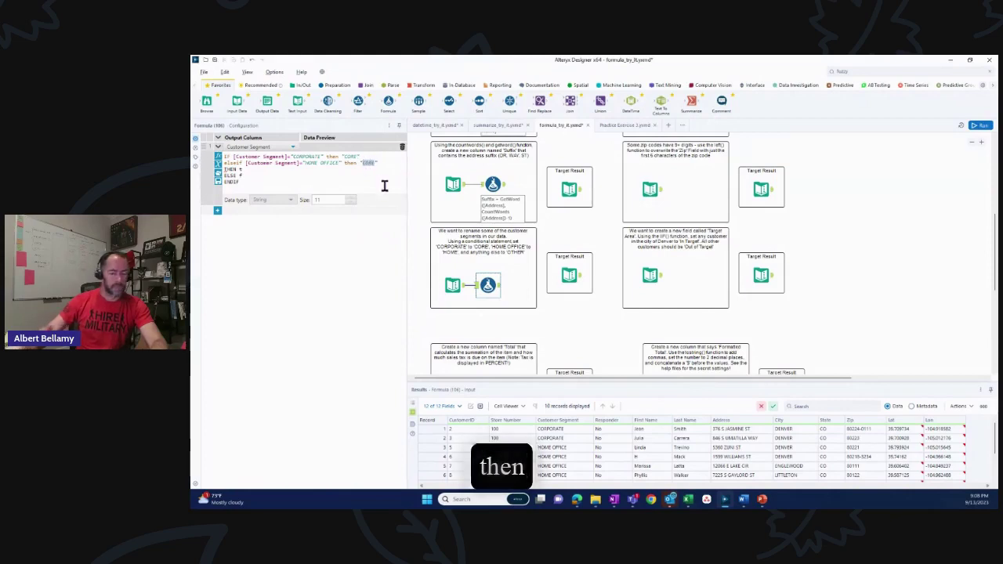
text(HOME)
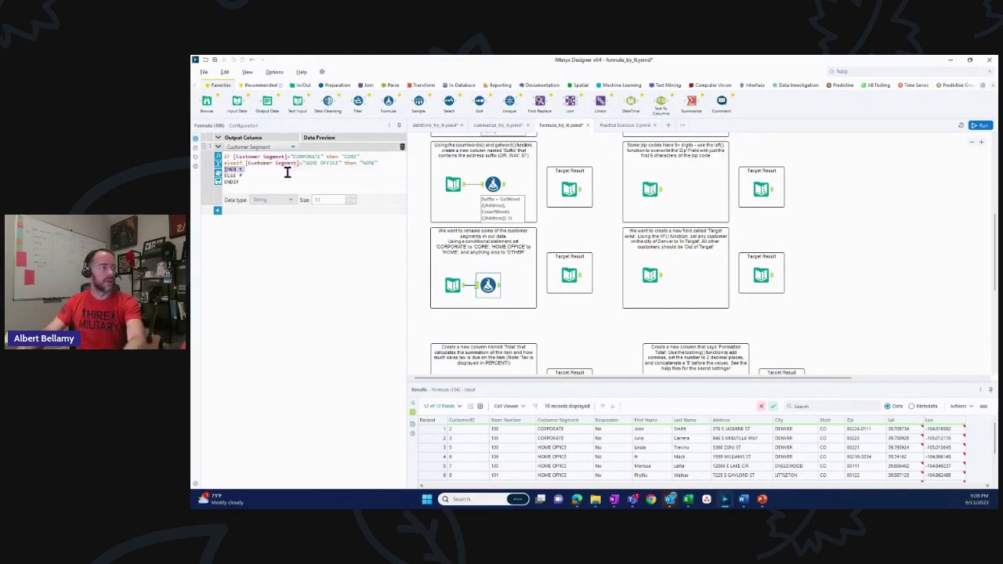
click(228, 168)
text(else)
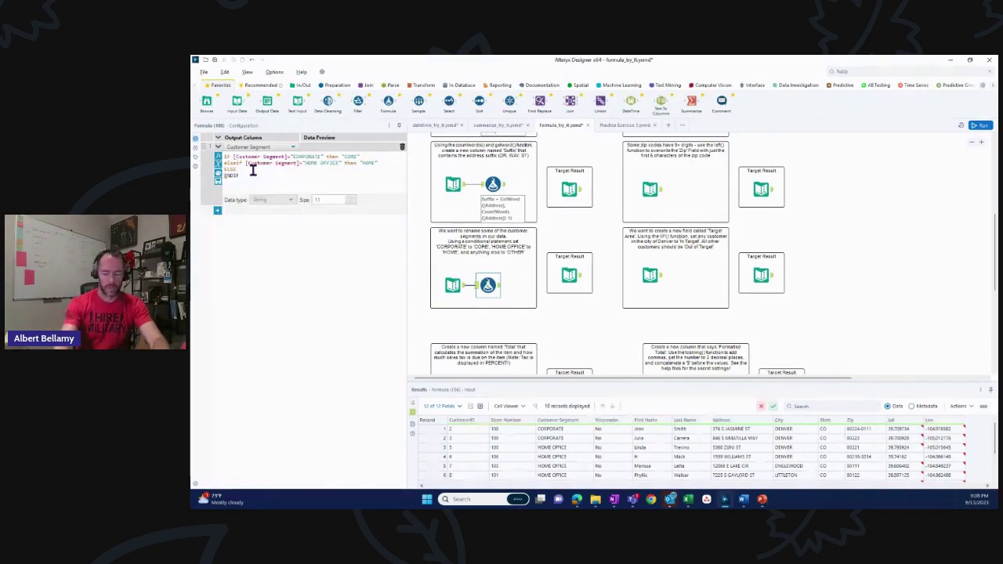
text( "other")
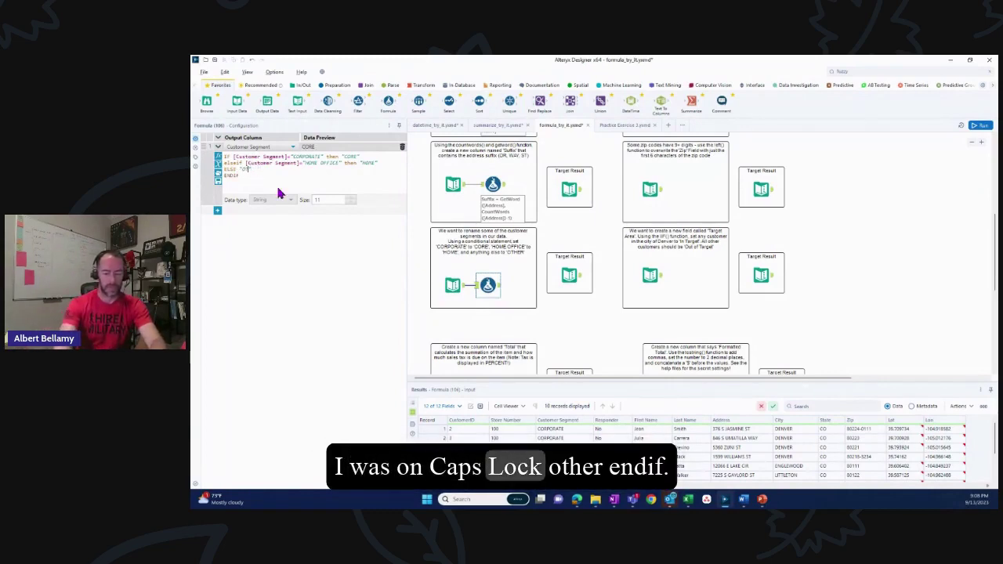
text(HER")
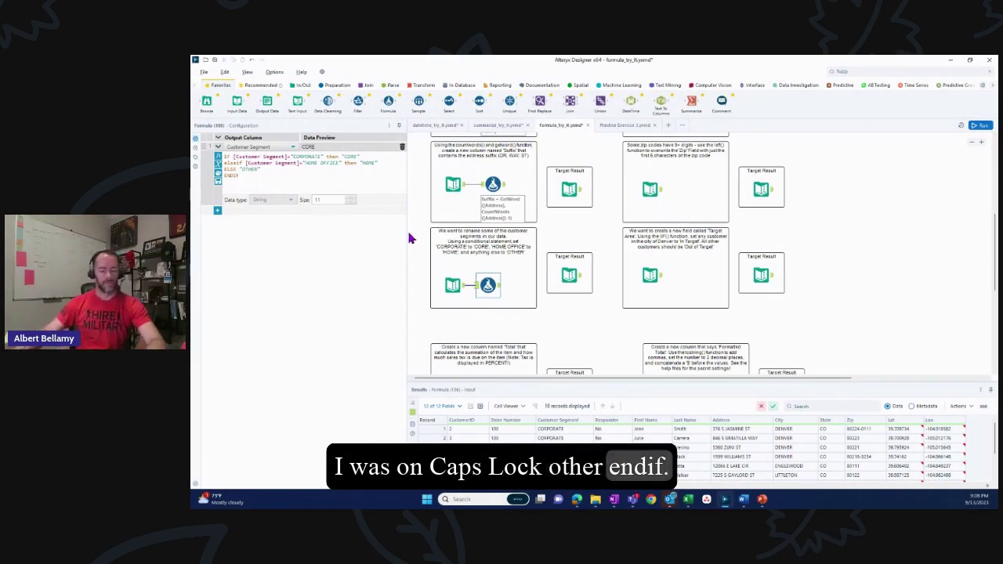
Run the workflow and compare the Customer Segment formula's output with the exercise's Target Result
key(ctrl+r)
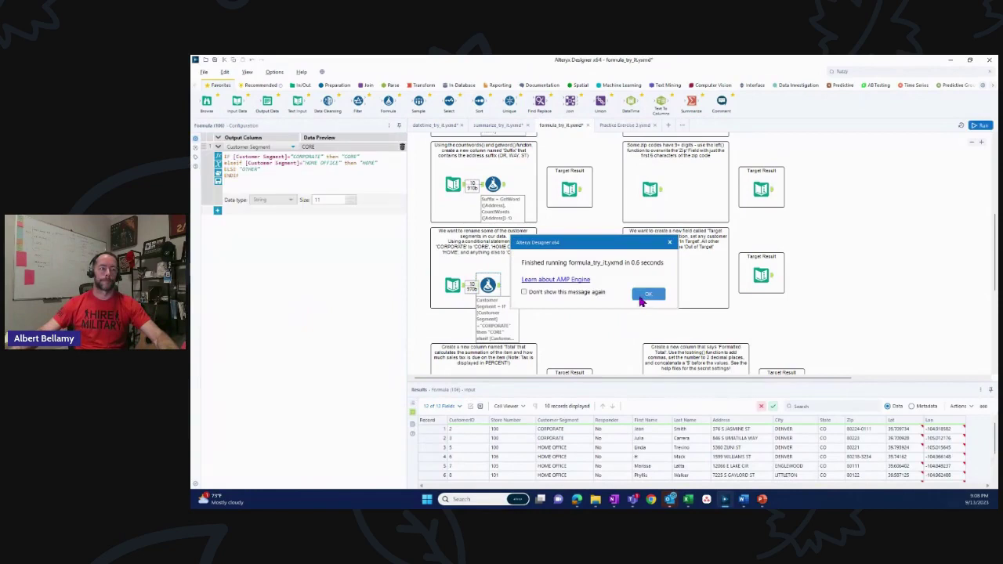
click(647, 296)
click(501, 293)
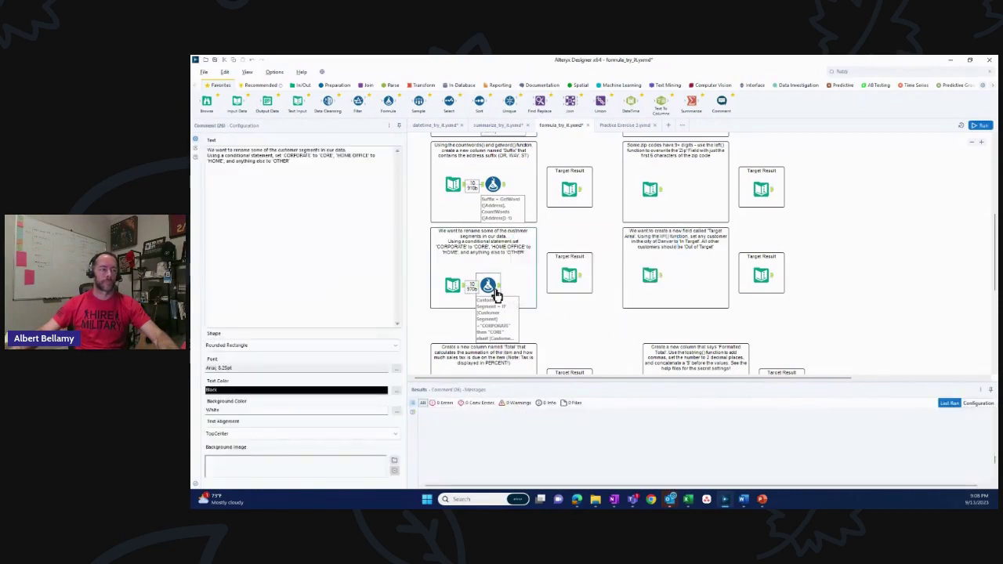
click(494, 288)
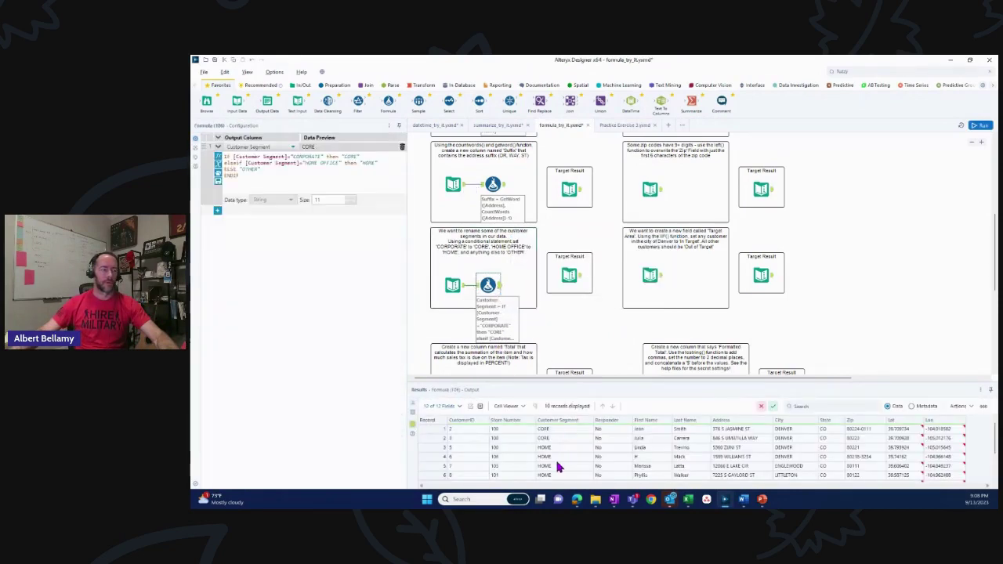
click(571, 274)
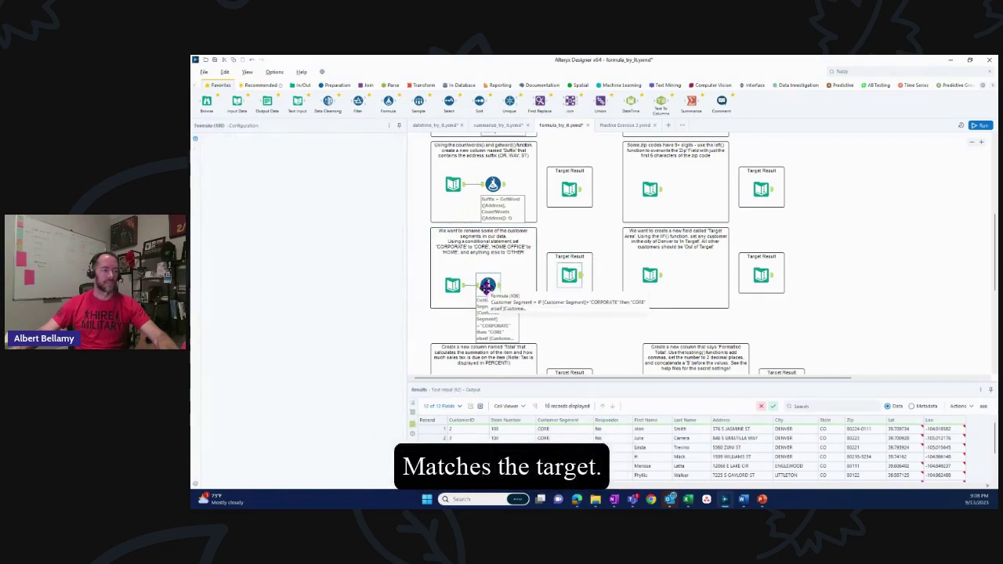
click(488, 286)
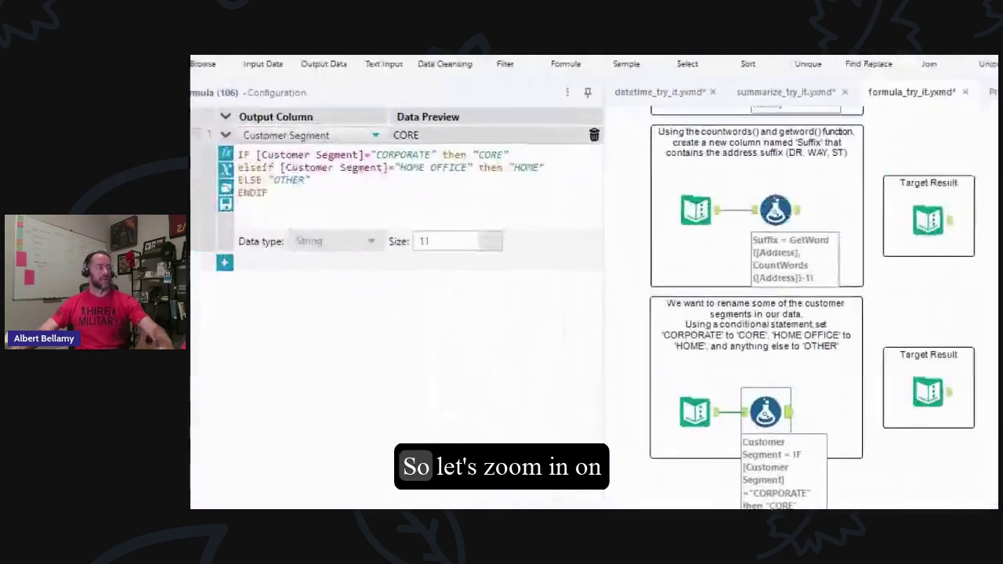
mouse_move(233, 147)
mouse_down()
mouse_move(283, 243)
mouse_move(629, 241)
mouse_up()
drag(500, 122, 213, 134)
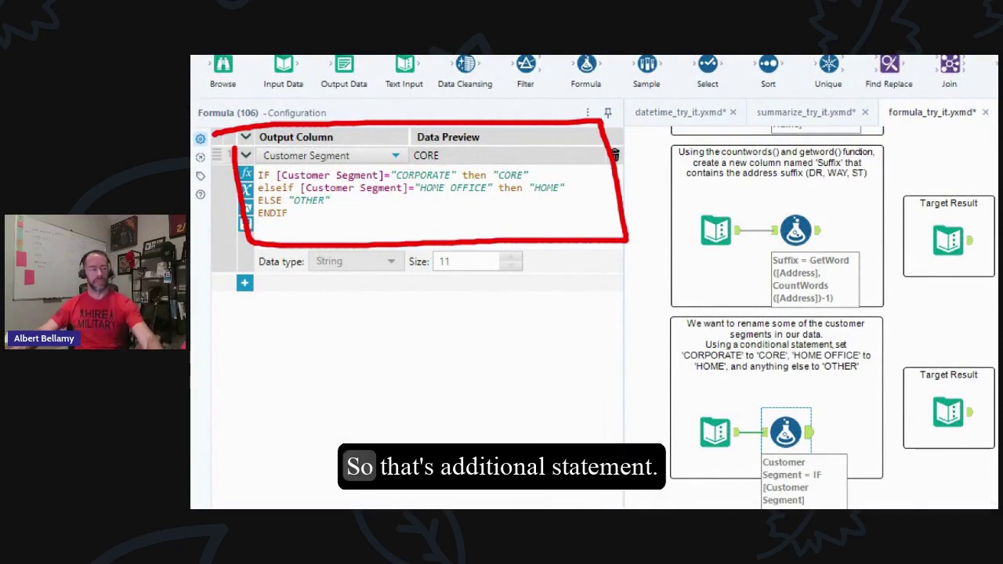
key(Escape)
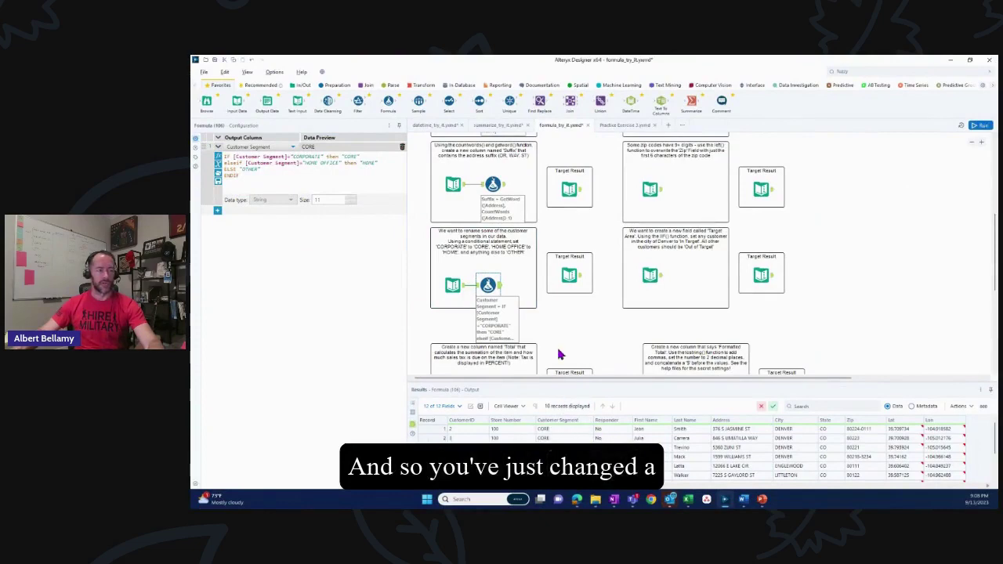
Connect a Formula tool to the input data of the sales tax exercise and add a new output column named Total
scroll(558, 349, down, 1)
scroll(558, 350, down, 5)
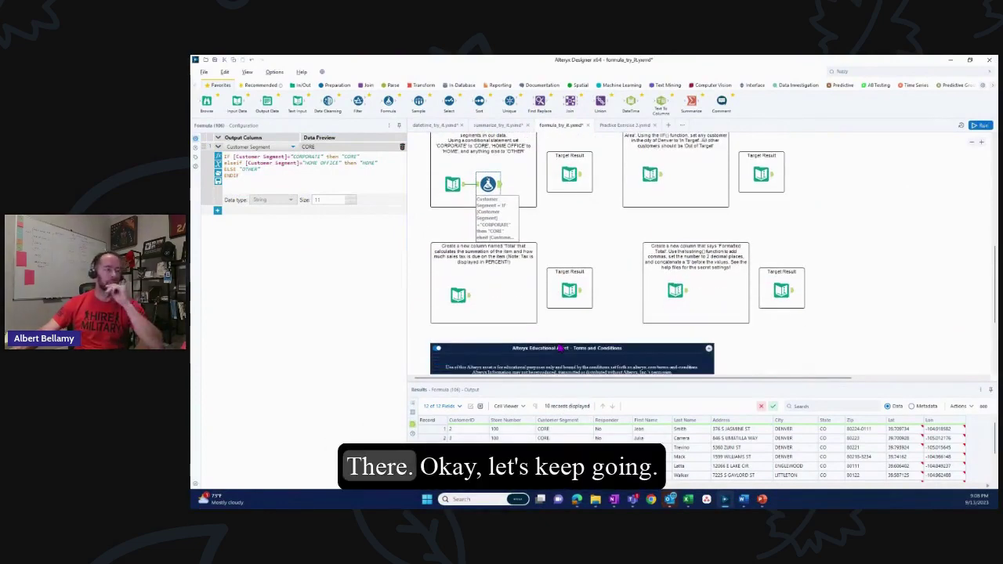
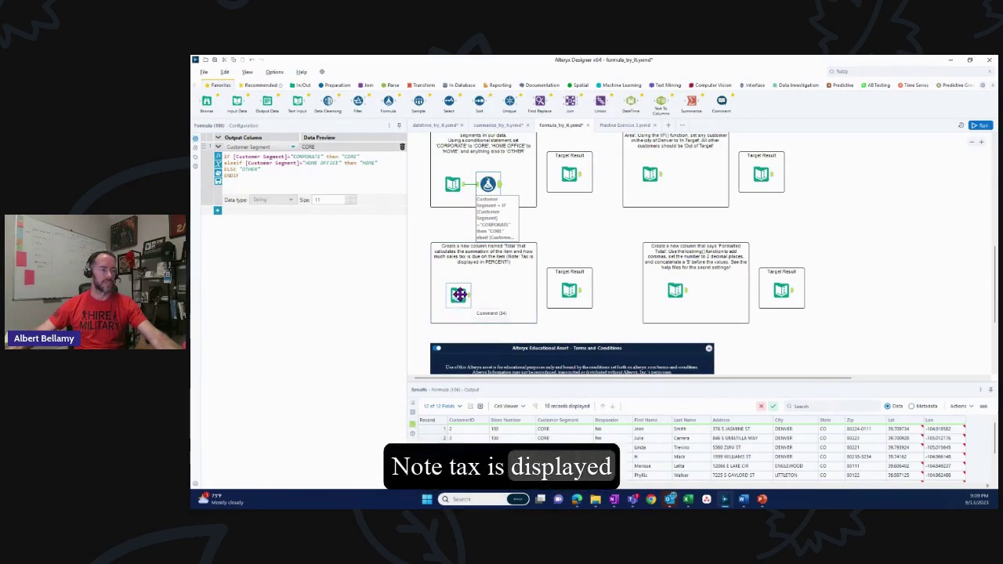
click(459, 294)
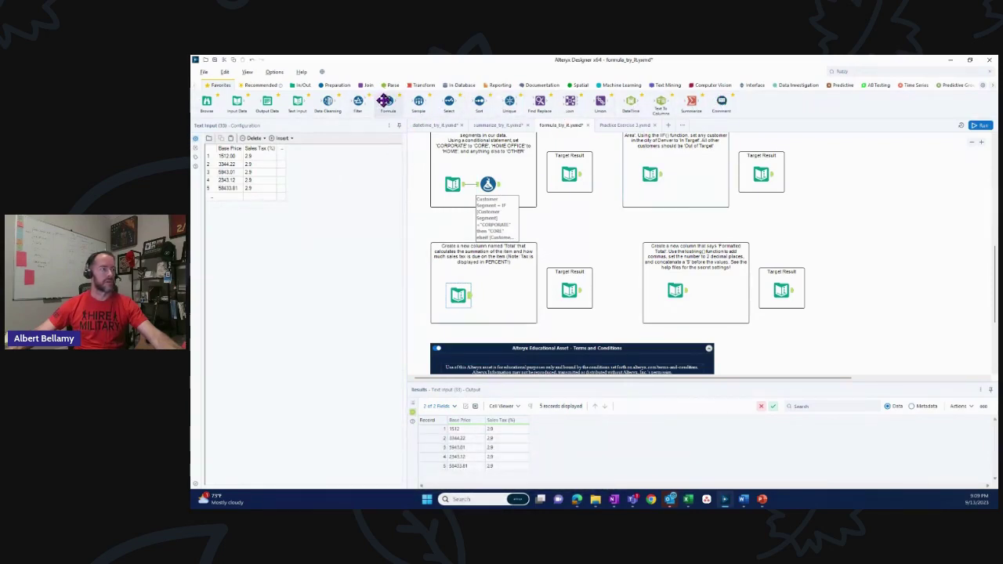
drag(384, 100, 497, 295)
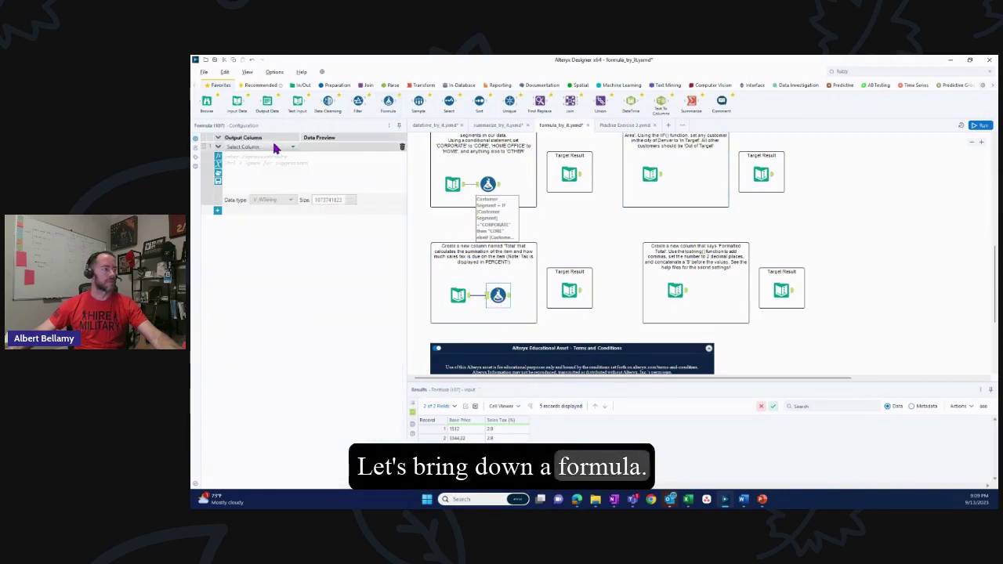
click(274, 147)
click(273, 159)
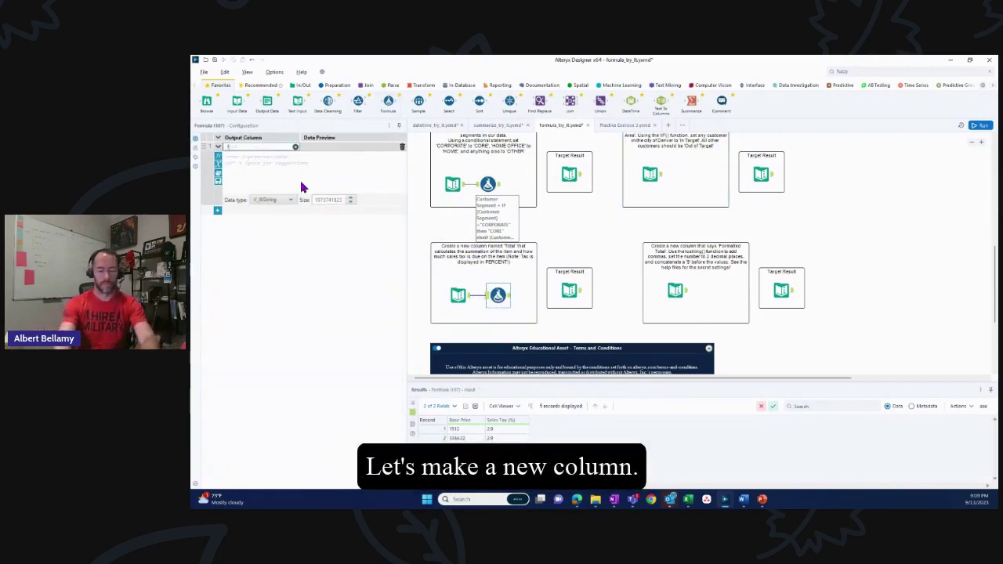
text(Total)
key(BackSpace)
key(BackSpace)
key(BackSpace)
key(BackSpace)
key(BackSpace)
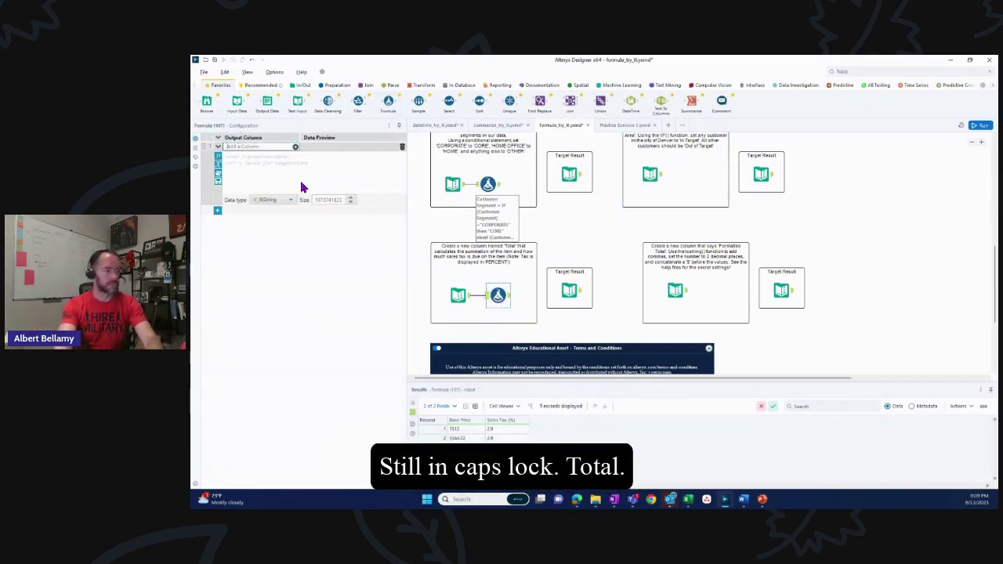
text(Total)
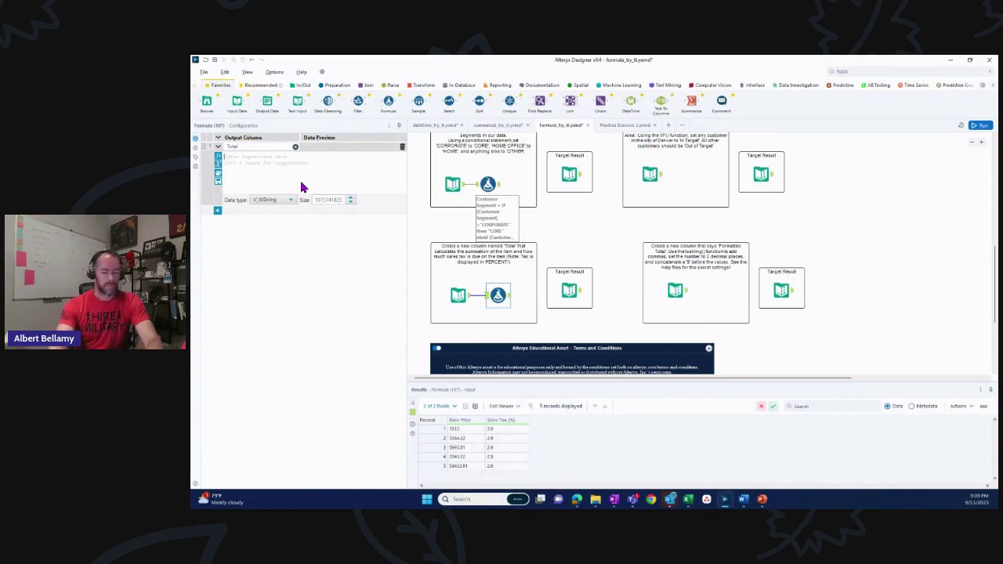
Enter [Base Price]*[Sales Tax (%)]/100 as the Total expression and set its data type to Double
text(ba)
key(Return)
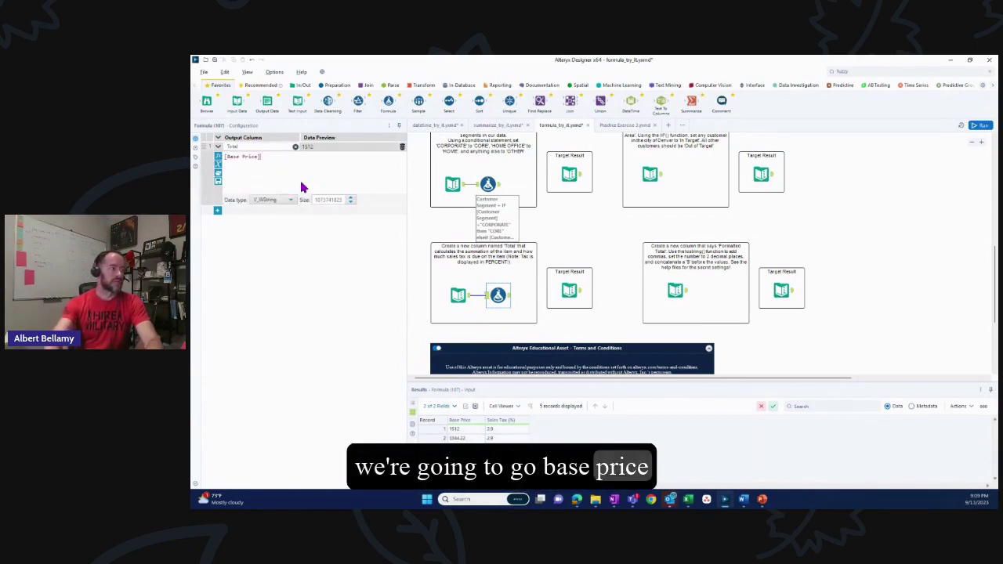
text(*)
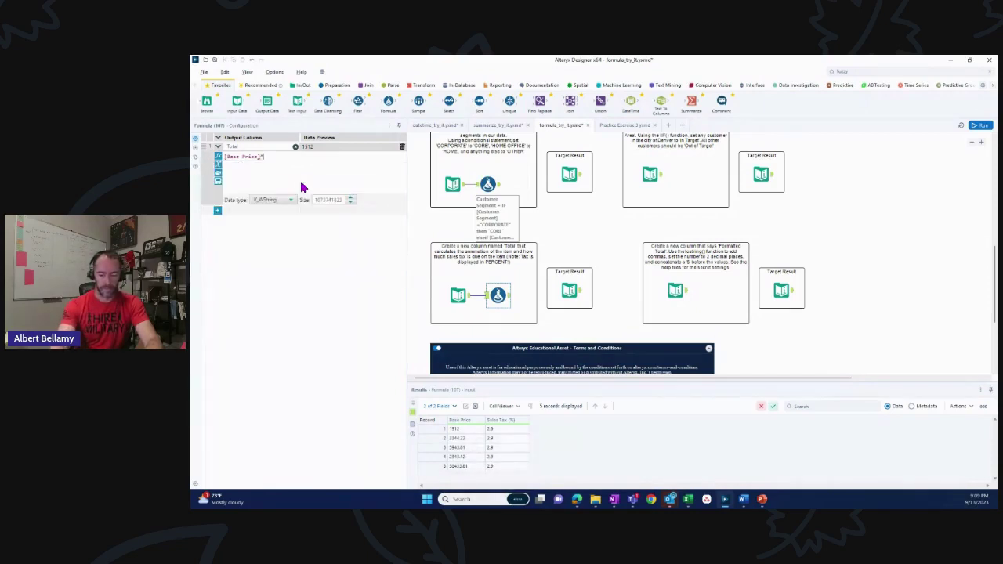
text(sa)
key(Return)
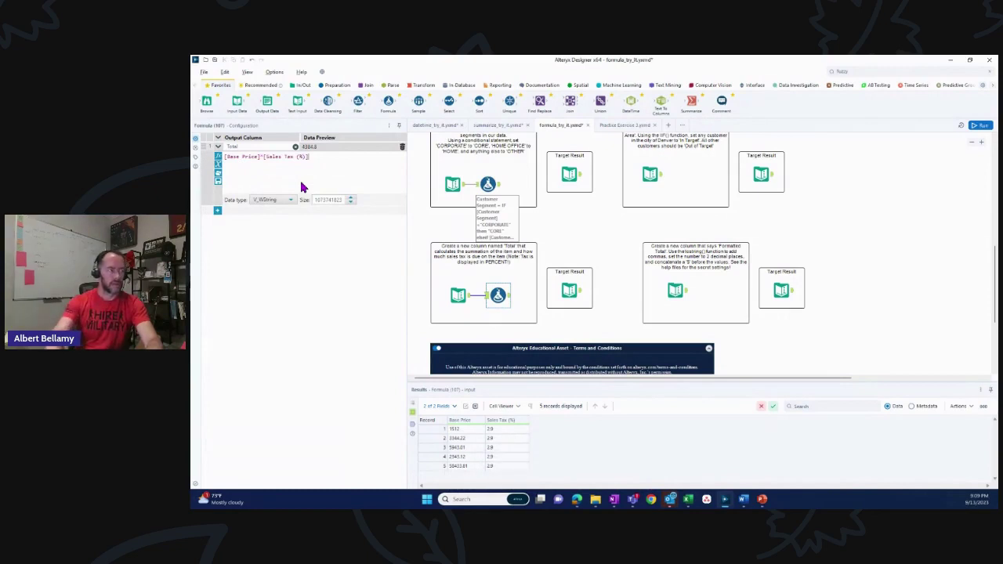
text(/100)
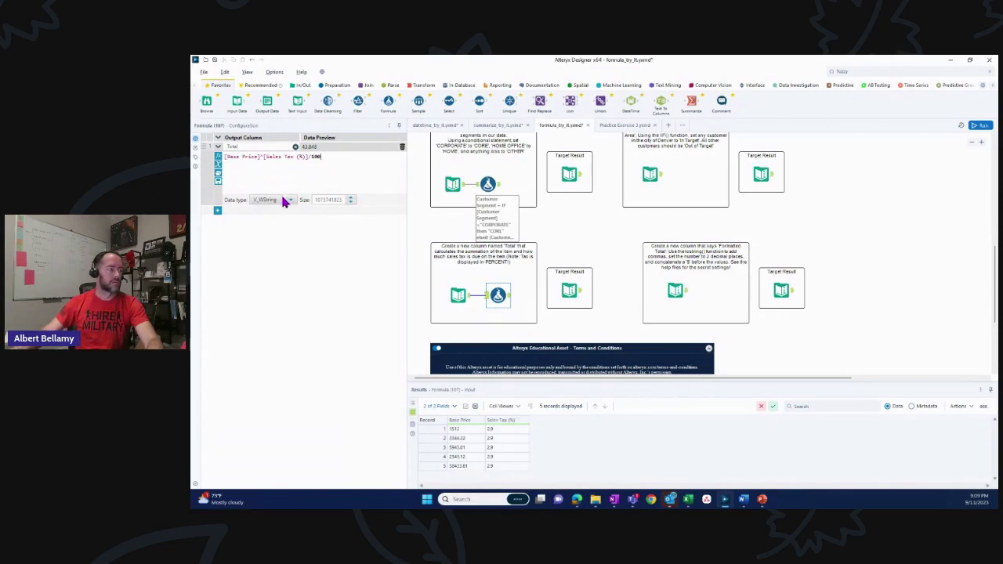
click(284, 200)
click(266, 240)
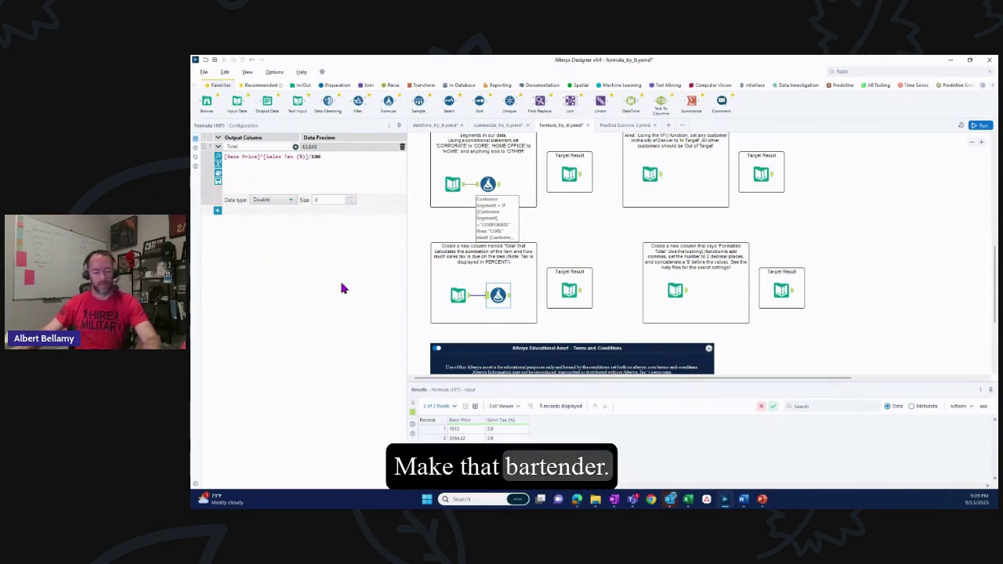
Run the workflow and check the calculated Total values against the sales tax exercise's Target Result
key(ctrl+r)
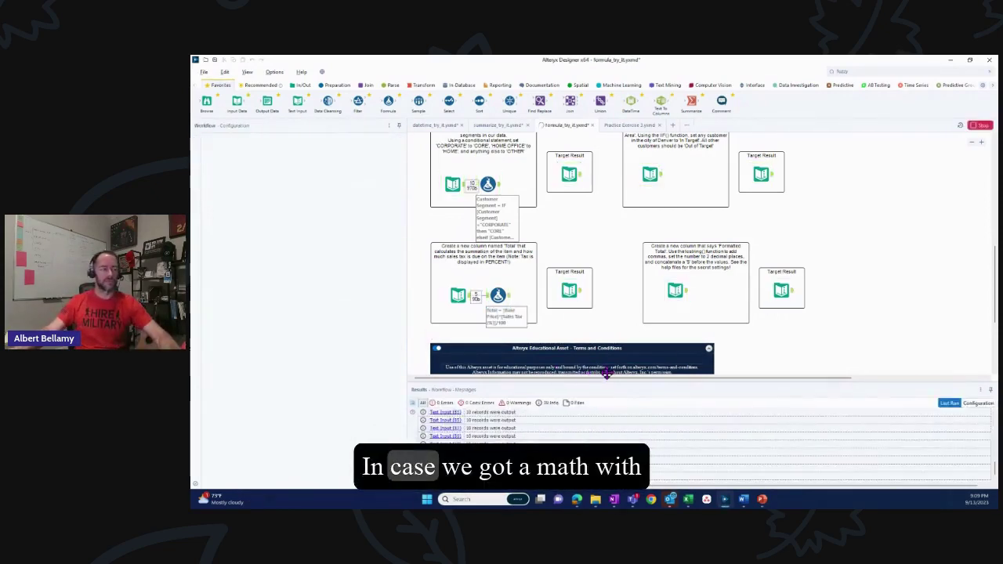
click(645, 293)
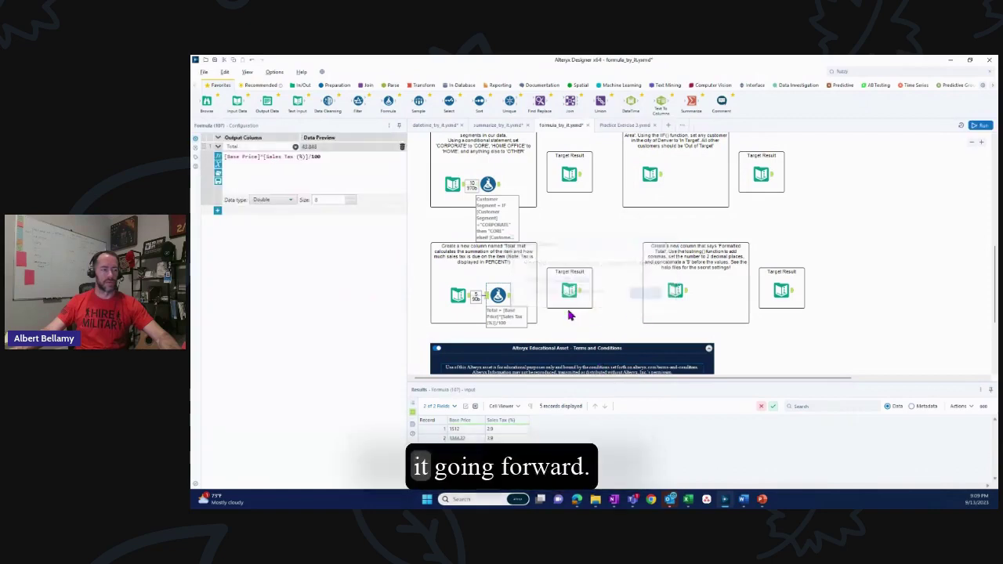
click(511, 299)
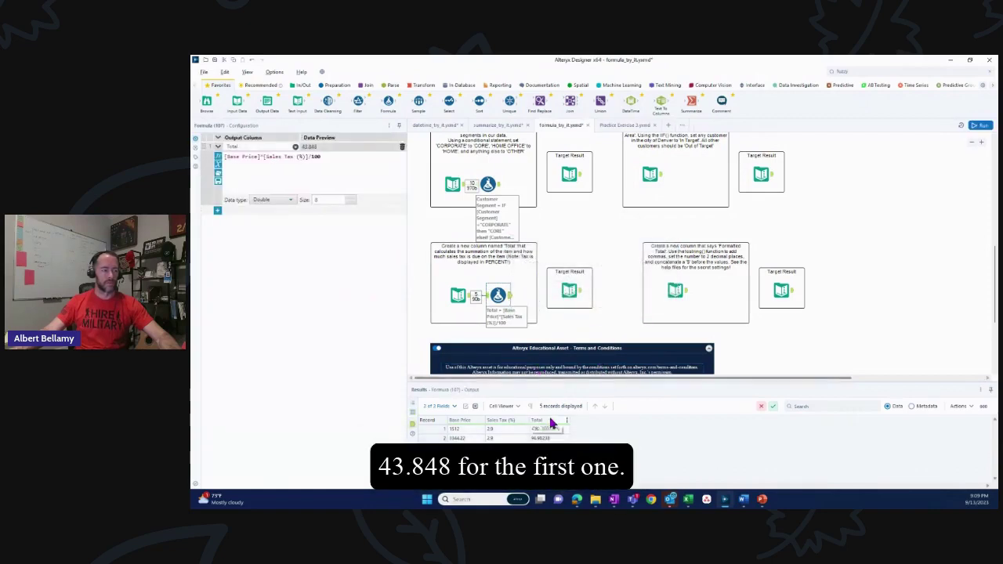
click(578, 294)
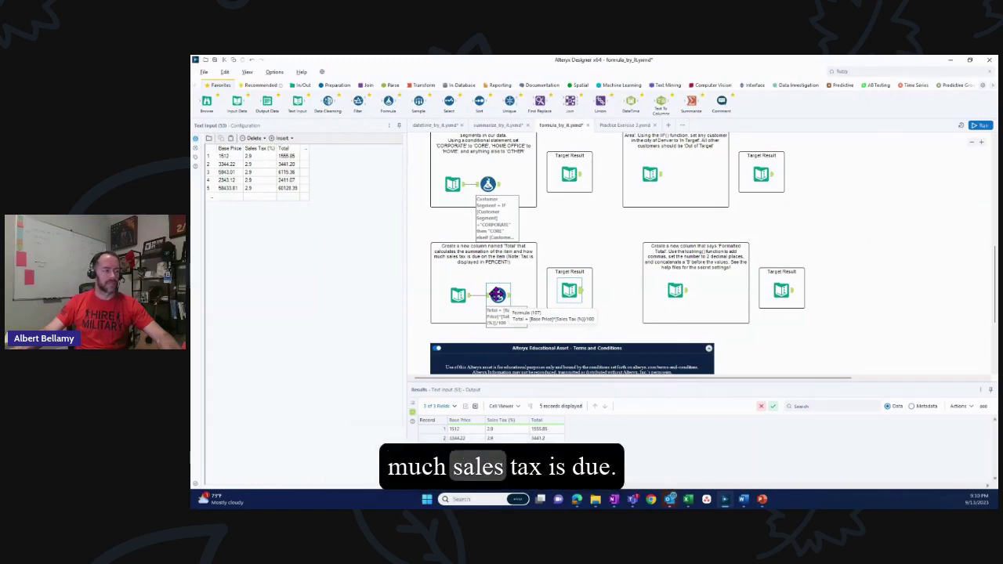
Enclose the sales tax calculation in the Total formula in parentheses and add +[Base Price] after it
click(492, 314)
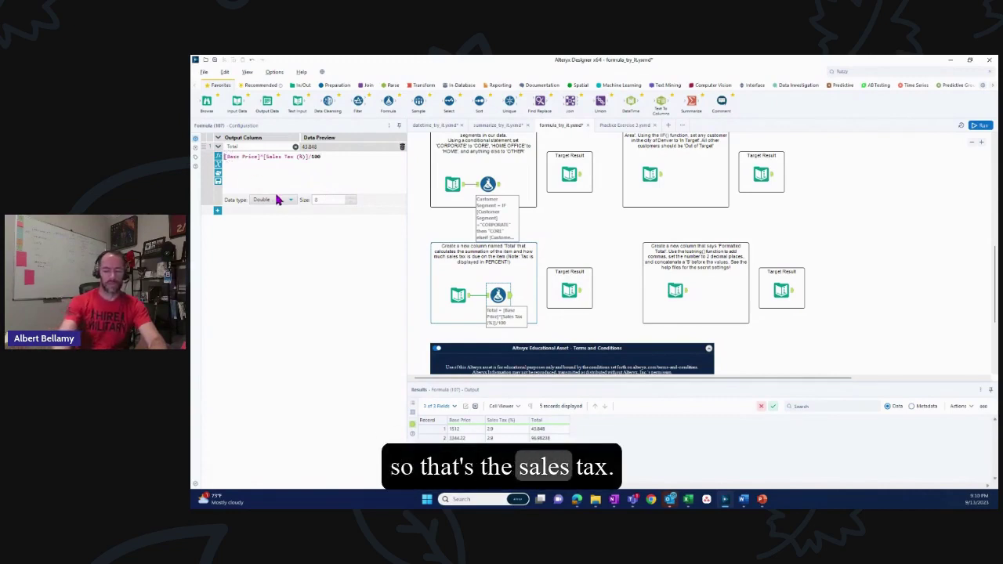
key(ctrl+space)
click(361, 153)
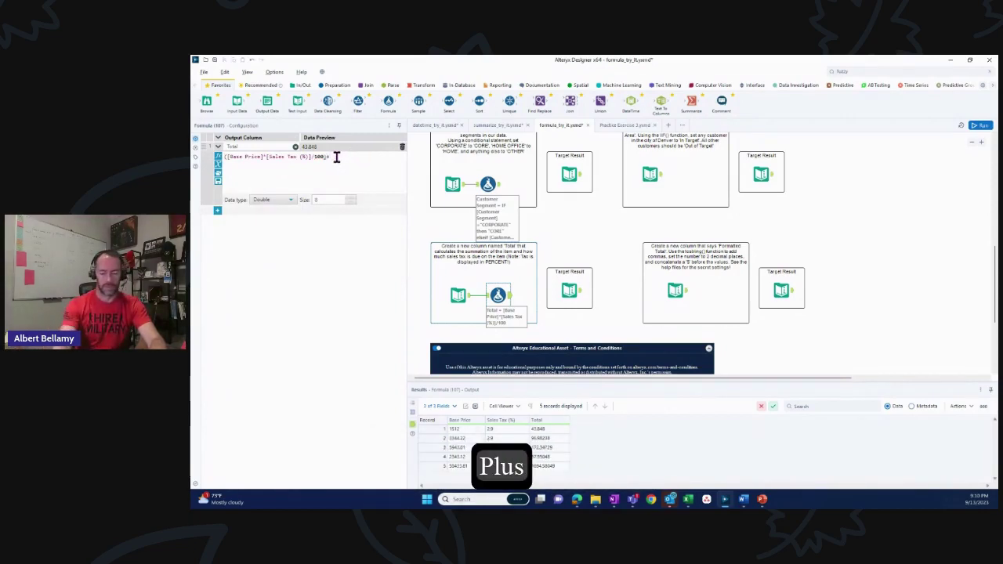
text(+[)
key(Return)
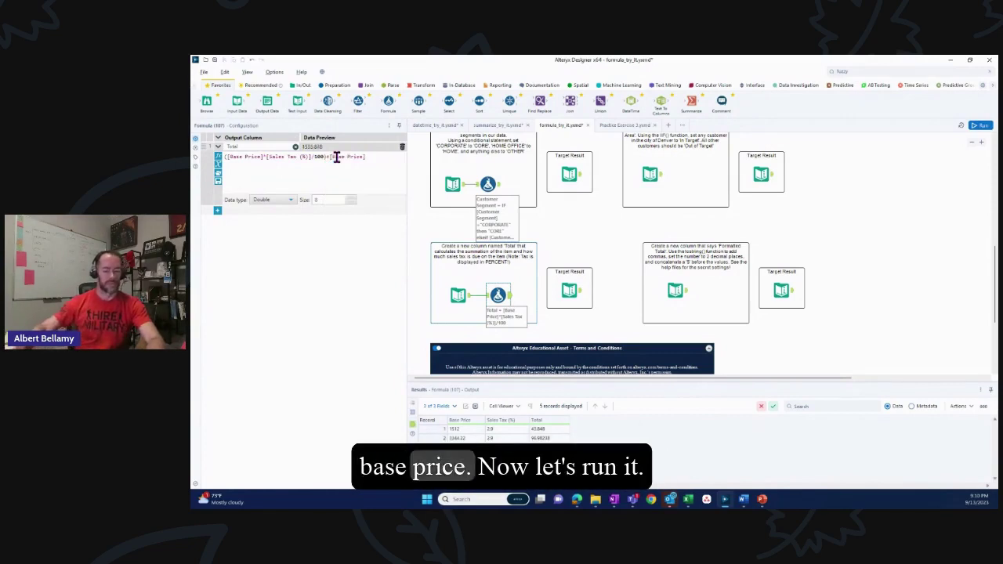
Rerun the workflow and compare the revised Total column with the exercise's Target Result
key(ctrl+r)
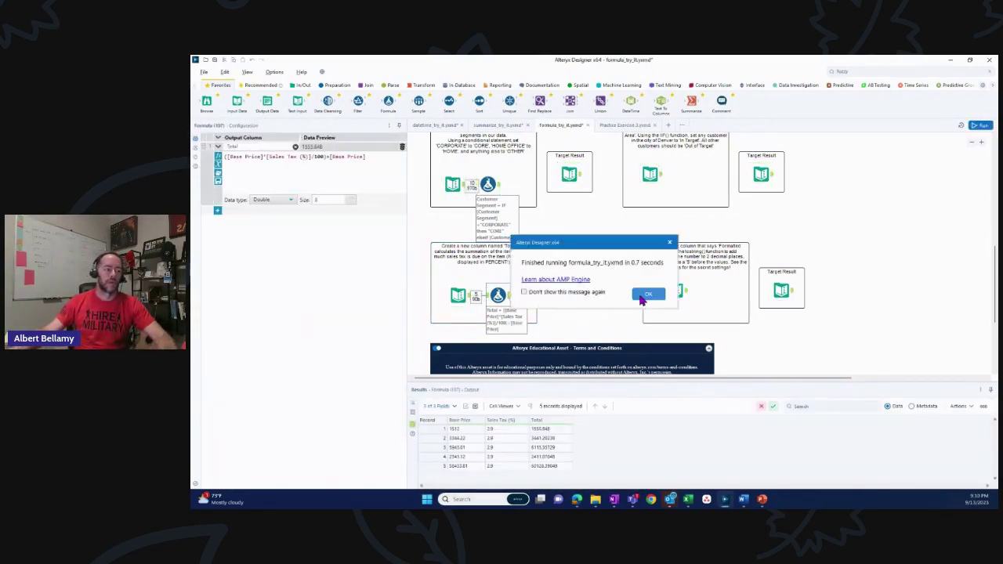
click(648, 294)
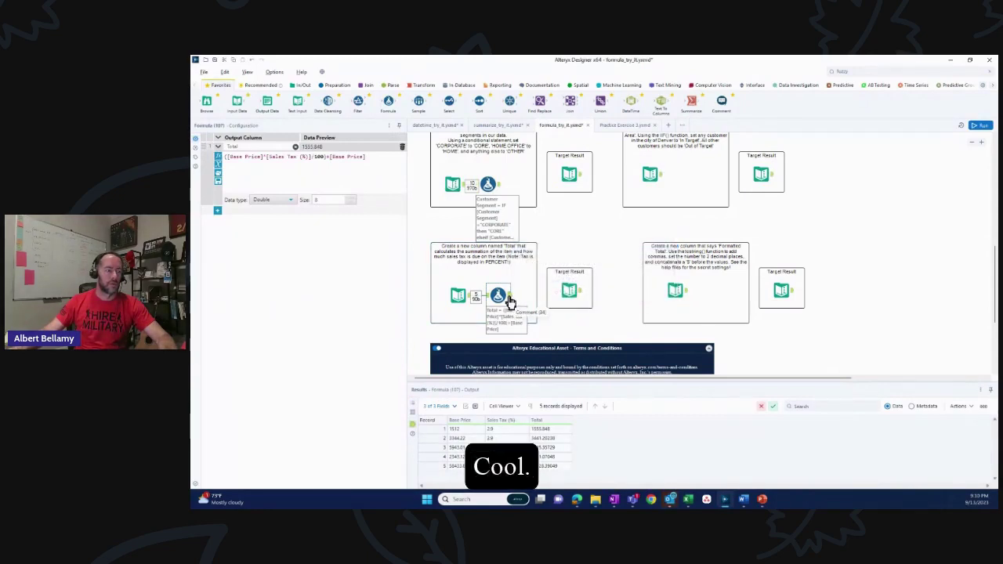
click(581, 296)
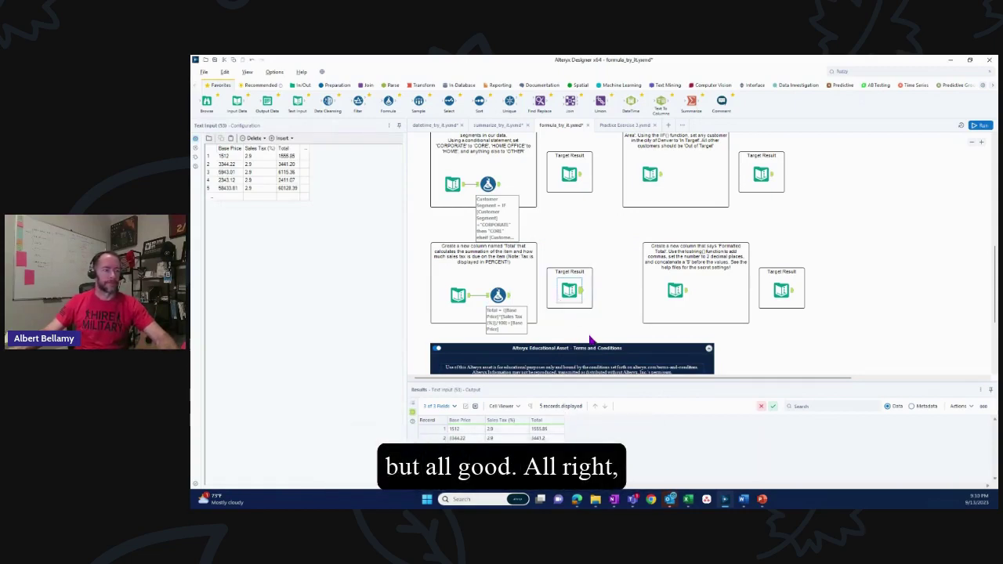
Attach a Formula tool to the input of the CountWords() exercise and add a new output column named Count
scroll(638, 324, up, 10)
scroll(638, 325, down, 1)
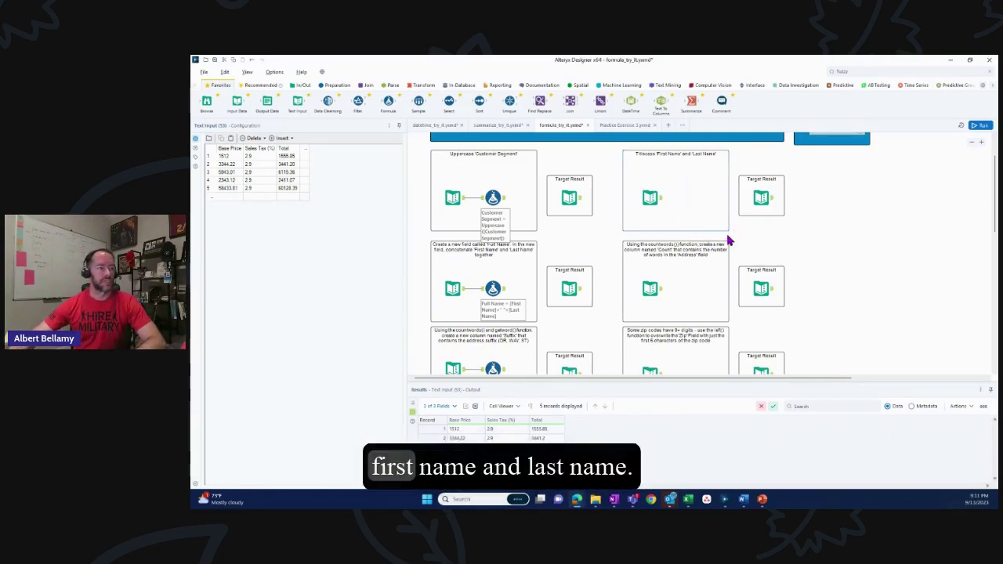
scroll(668, 241, down, 1)
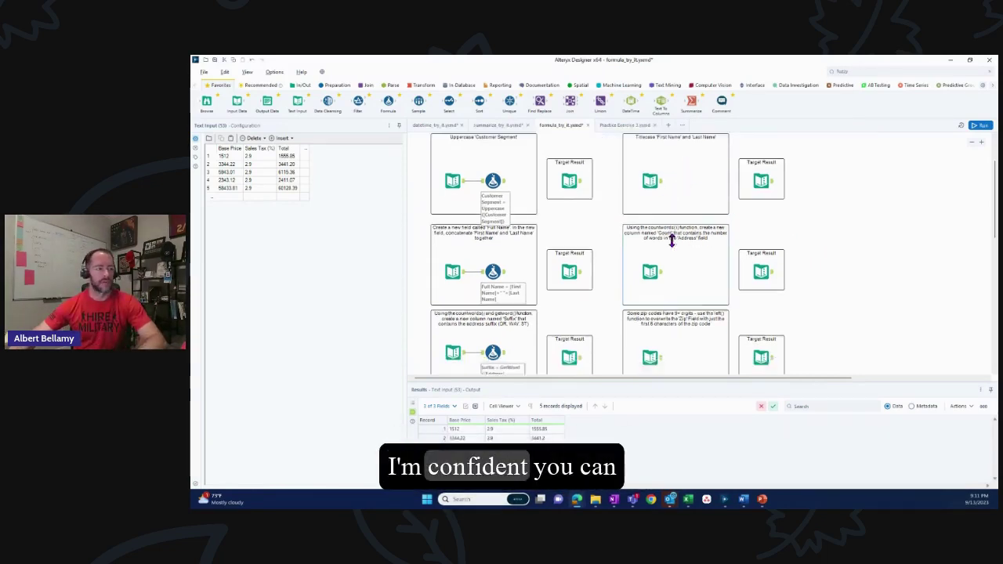
scroll(691, 275, down, 2)
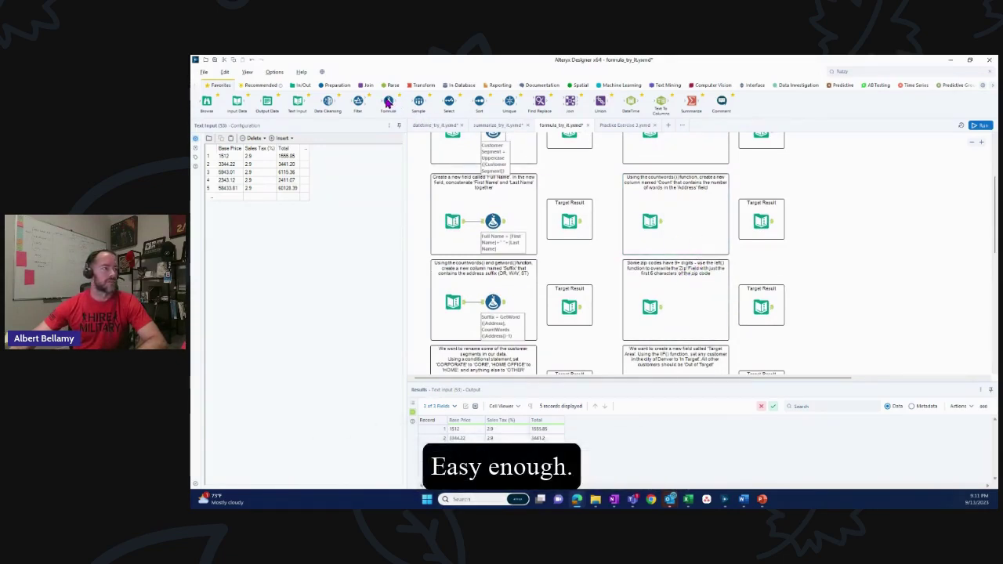
drag(388, 102, 705, 227)
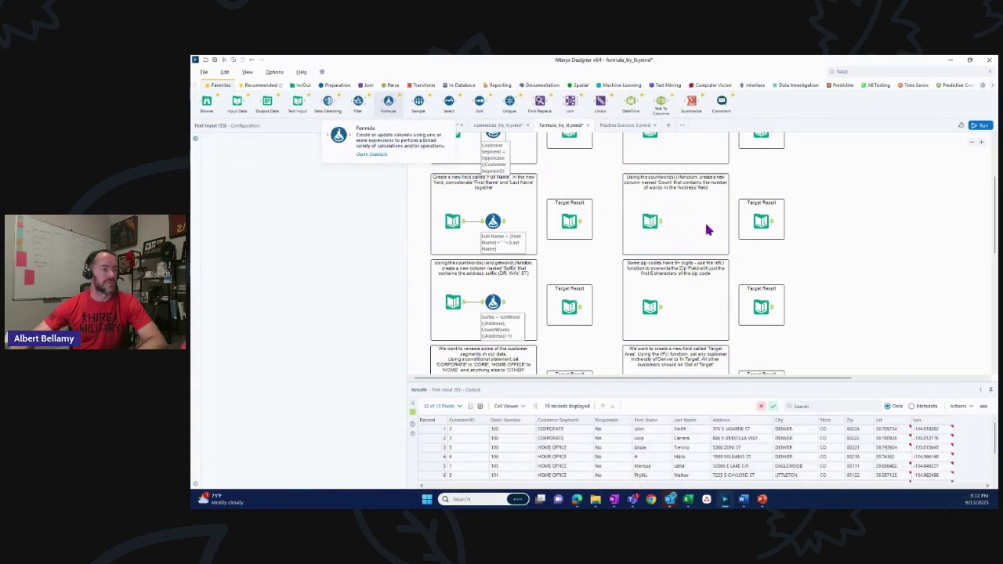
click(259, 147)
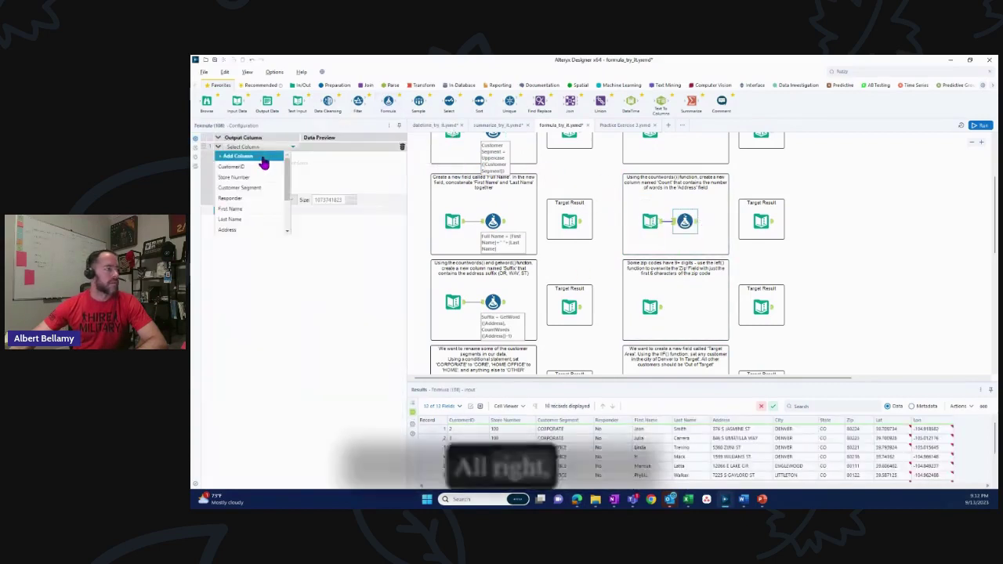
click(264, 157)
text(Co)
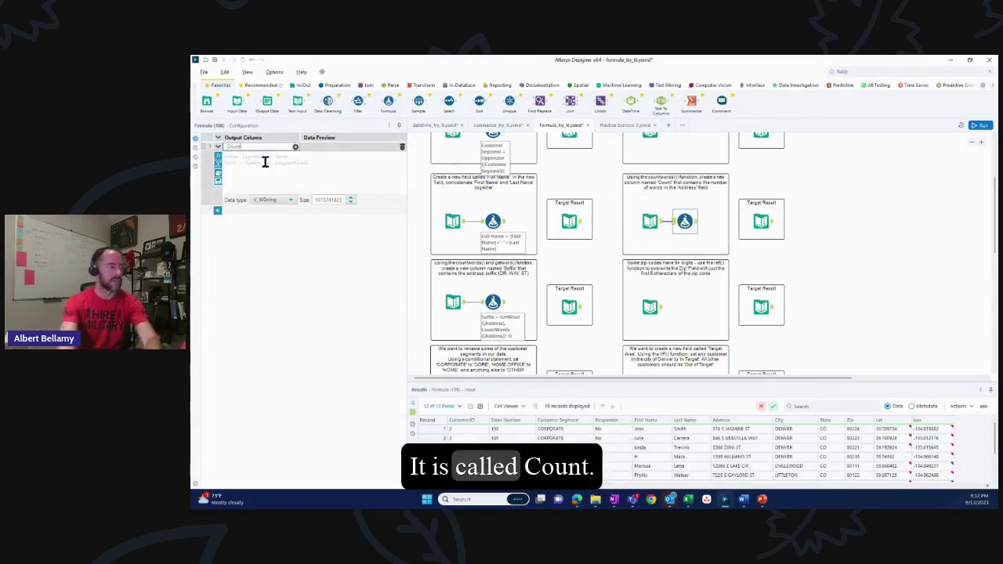
text(unt)
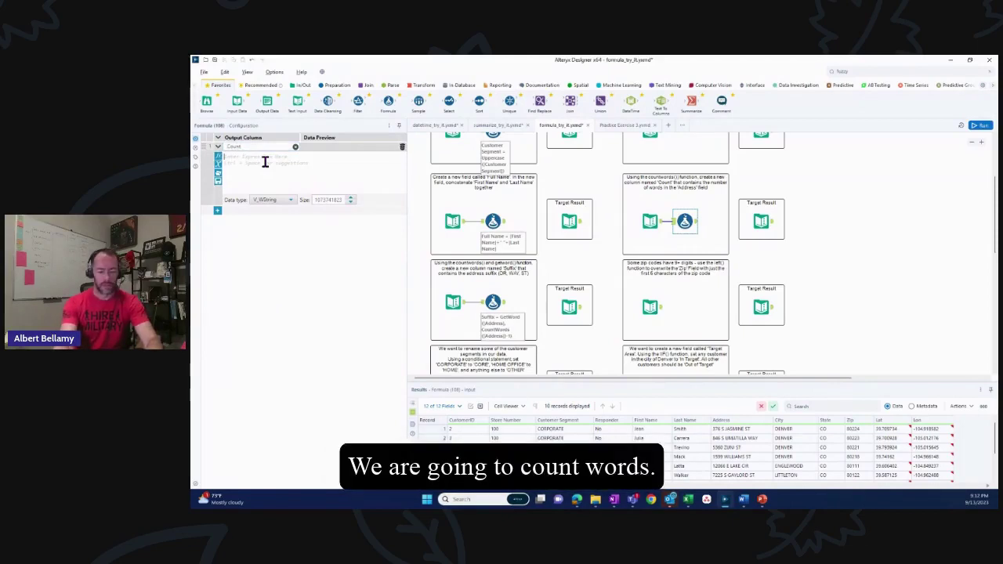
Enter CountWords([Address]) as the expression for the Count column
key(BackSpace)
key(BackSpace)
key(BackSpace)
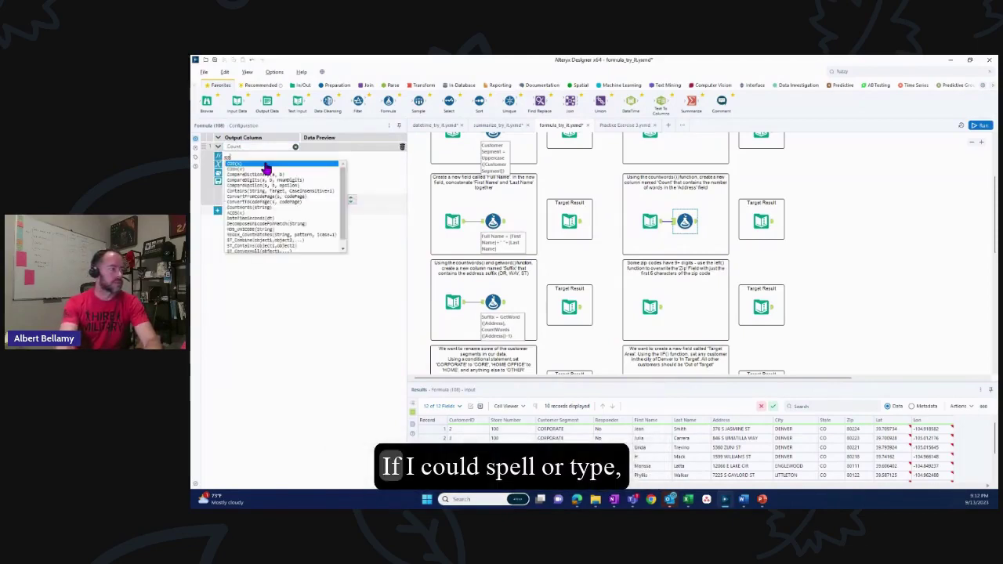
text(unt)
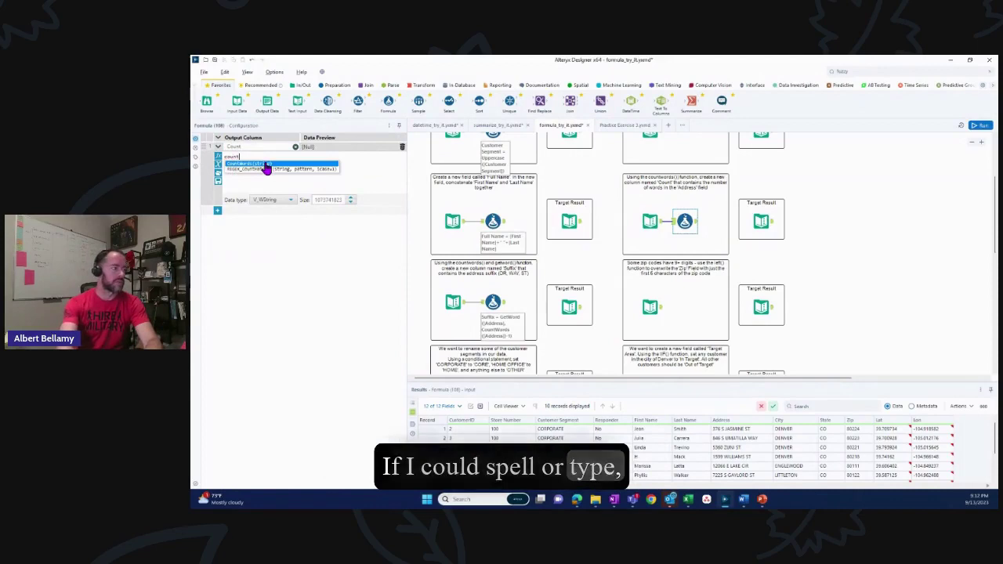
key(Return)
text([)
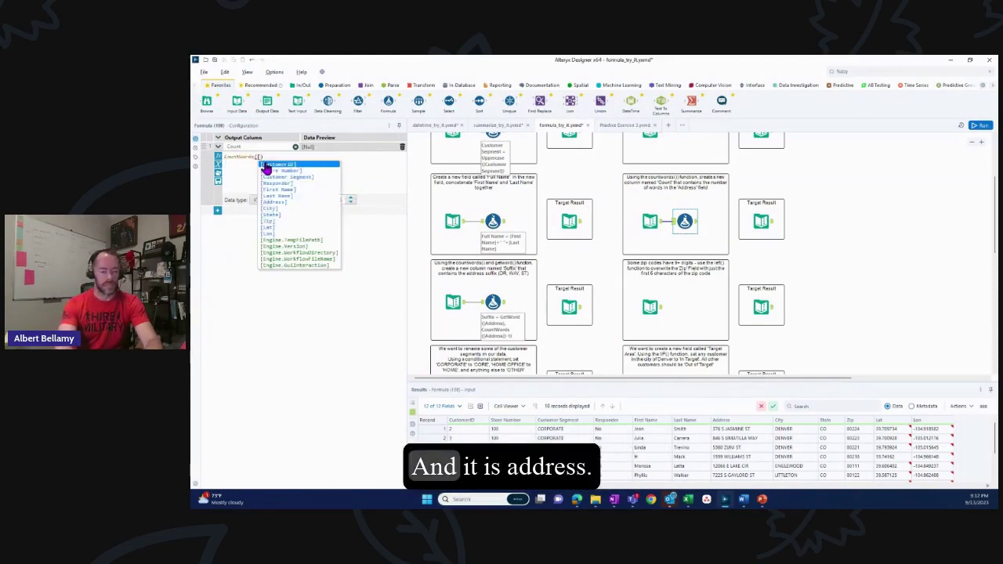
click(267, 165)
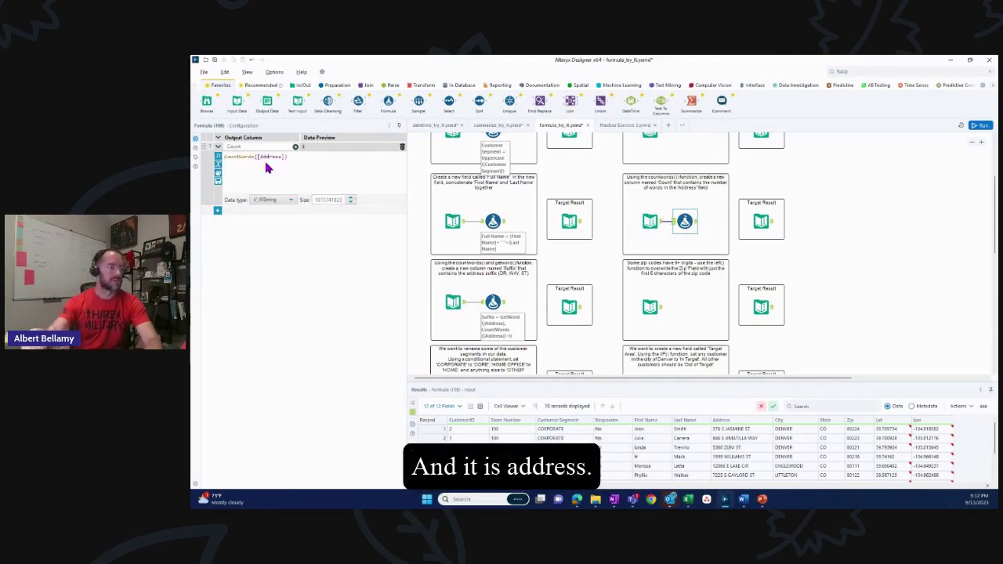
Run the workflow and compare the Count column with the word-count exercise's Target Result
key(ctrl+r)
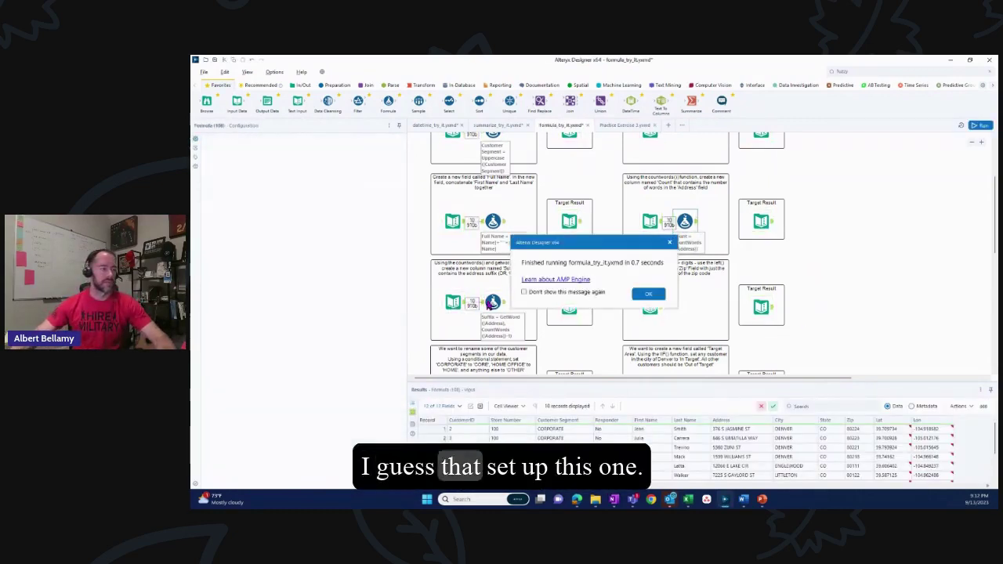
click(657, 295)
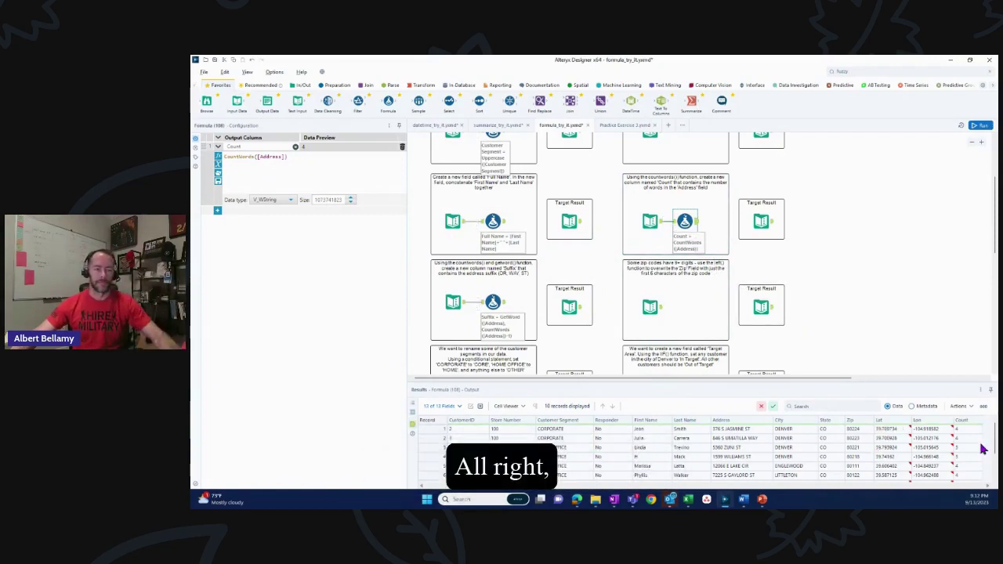
click(760, 228)
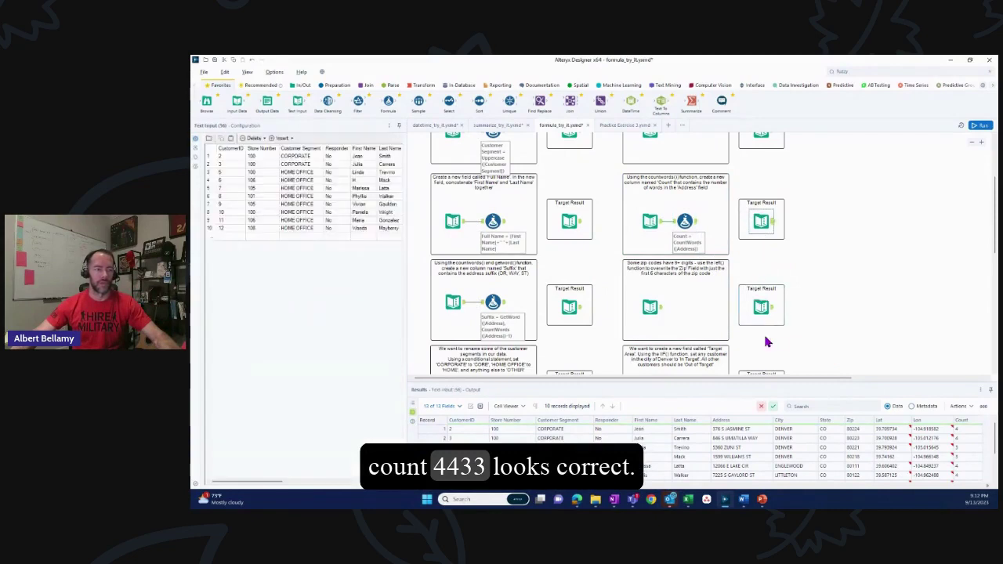
Attach a Formula tool to the input of the zip code exercise and choose the existing Zip field as its output column
scroll(772, 337, down, 1)
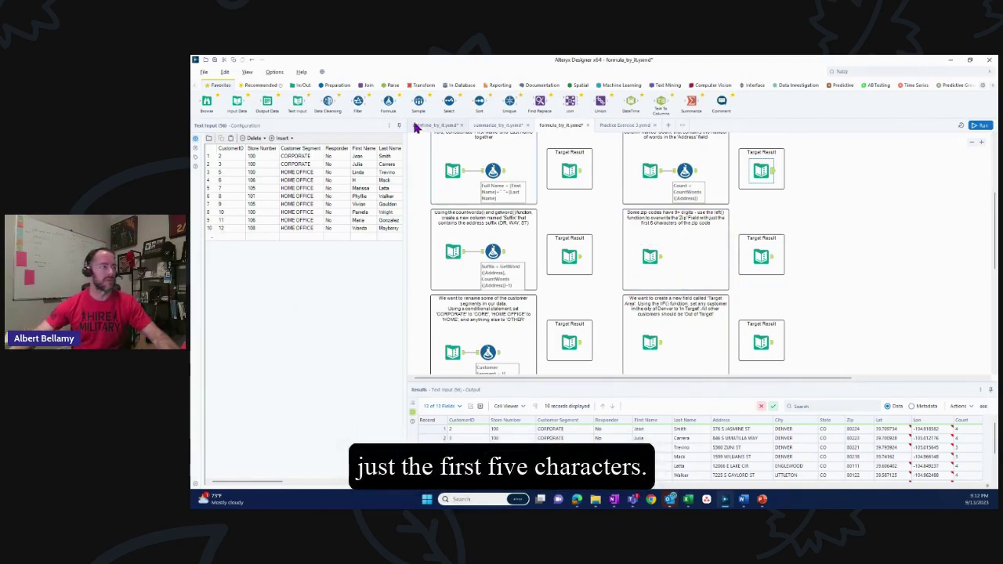
drag(388, 100, 686, 259)
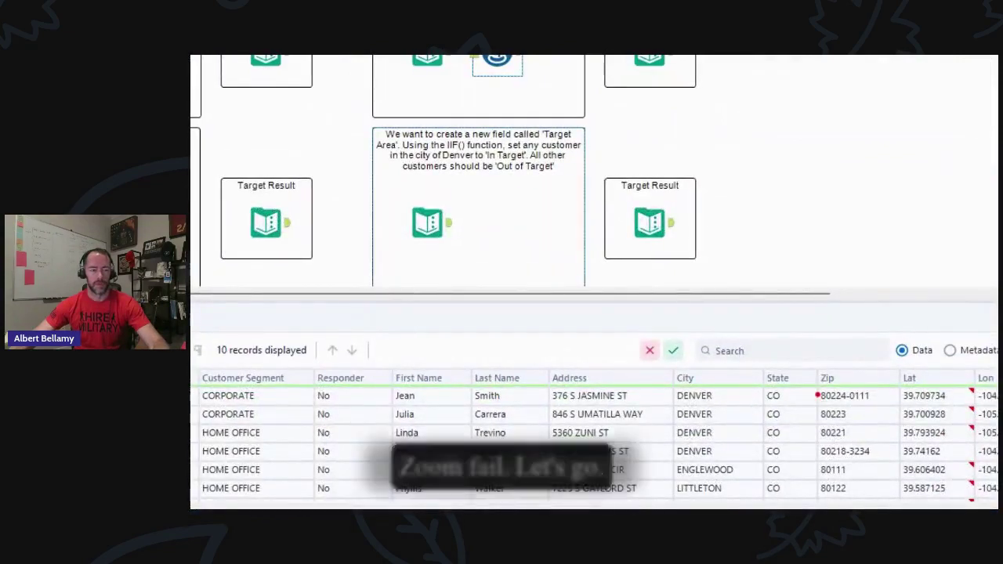
drag(817, 402, 818, 391)
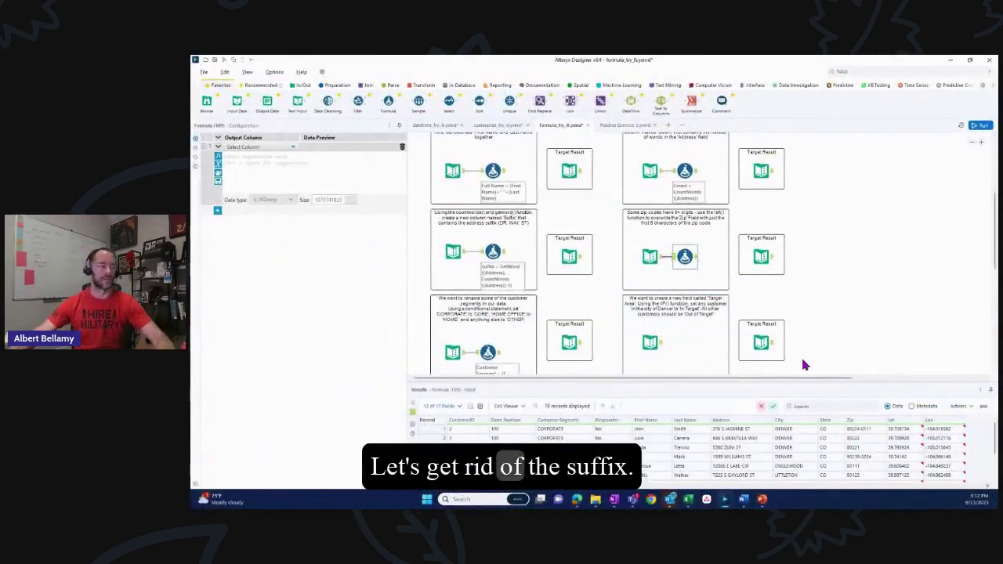
click(286, 146)
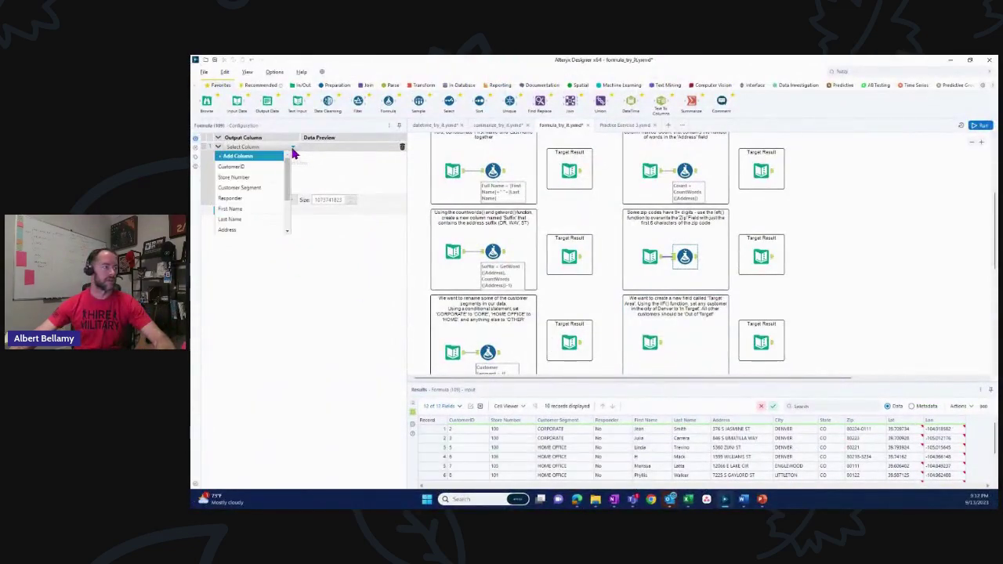
scroll(264, 223, down, 2)
click(263, 216)
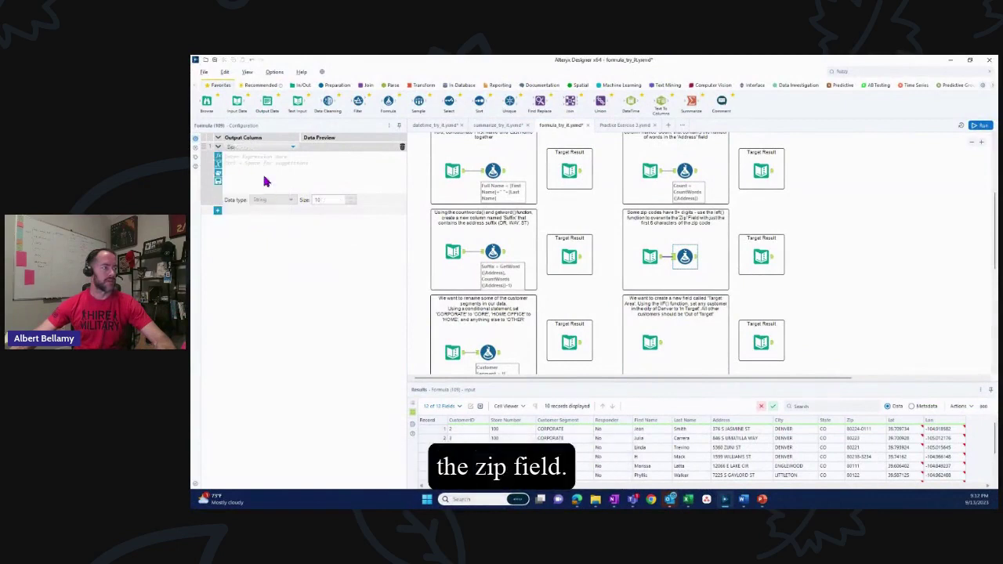
Enter Left([Zip], 5) as the expression that overwrites the Zip field
click(262, 157)
text(Left()
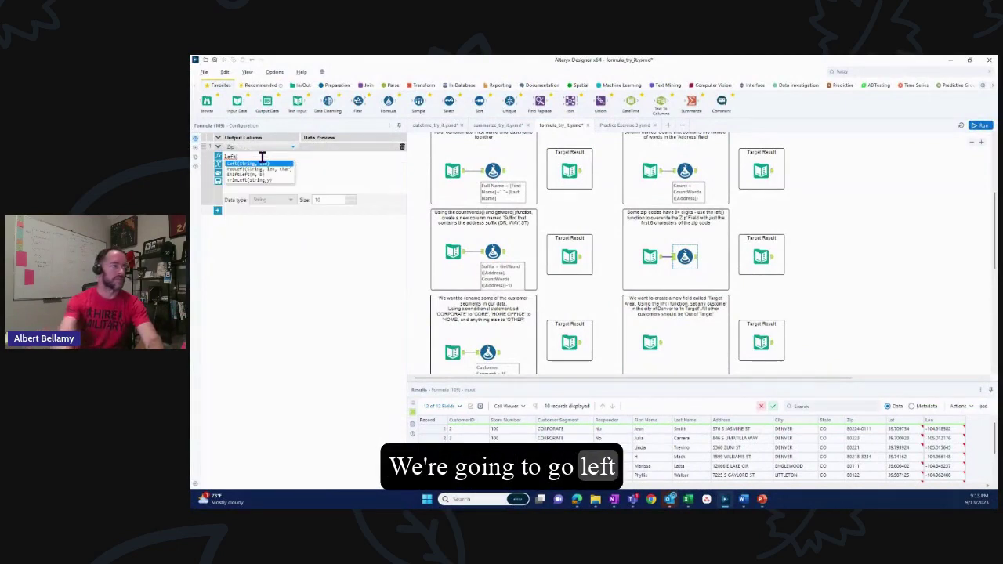
key(Return)
text([)
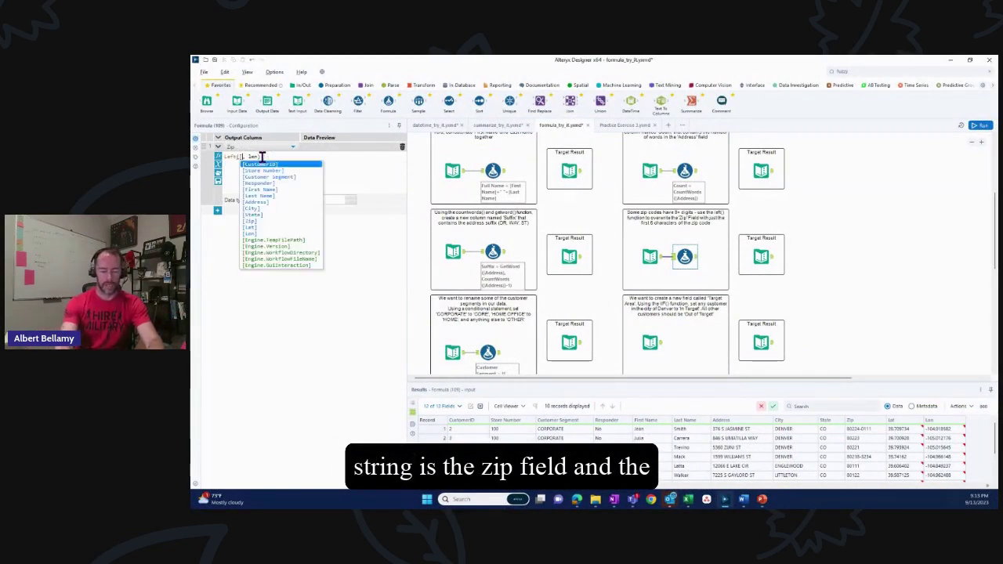
text(zi)
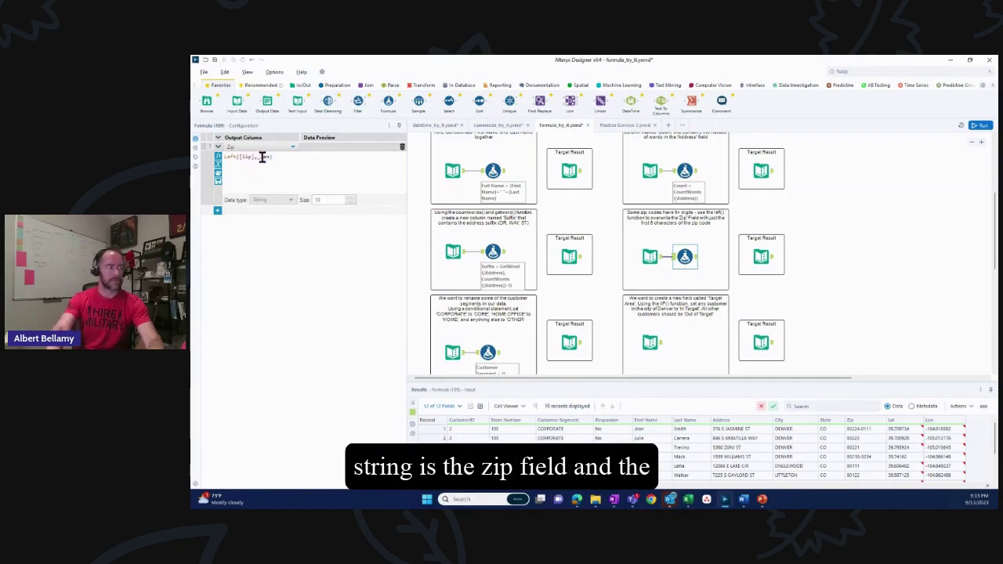
key(BackSpace)
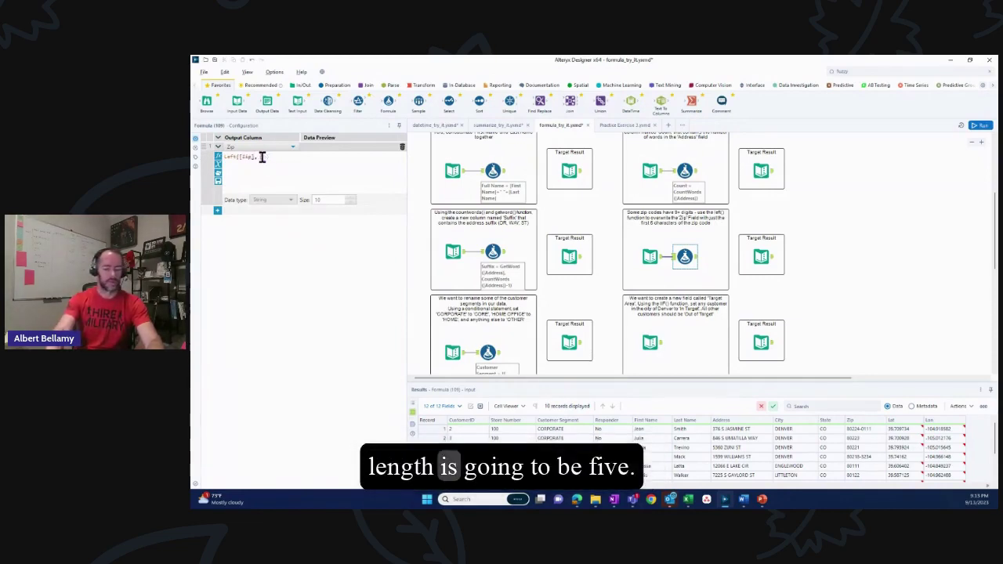
text(5)
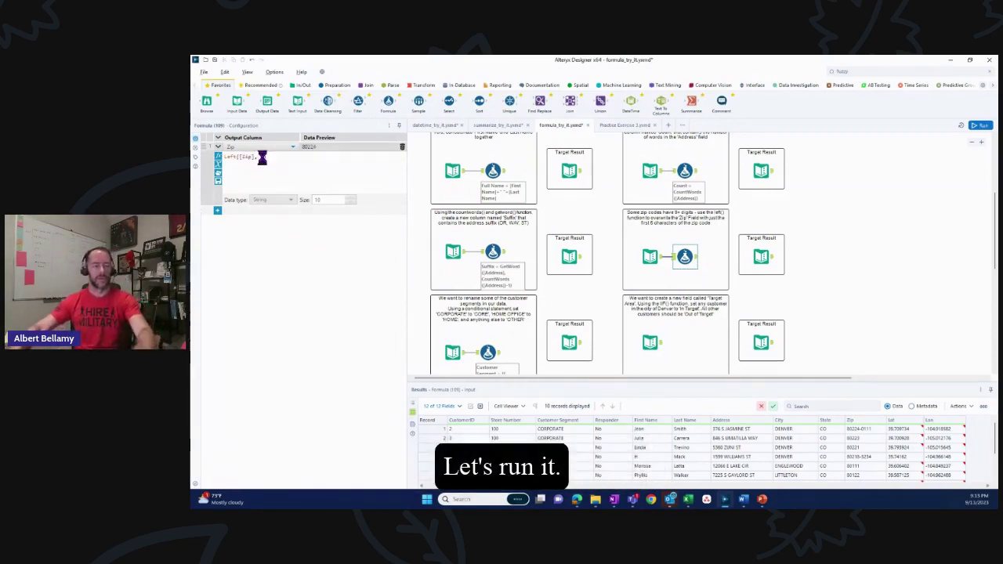
Run the workflow and check the Zip column in the zip code formula's output
key(ctrl+r)
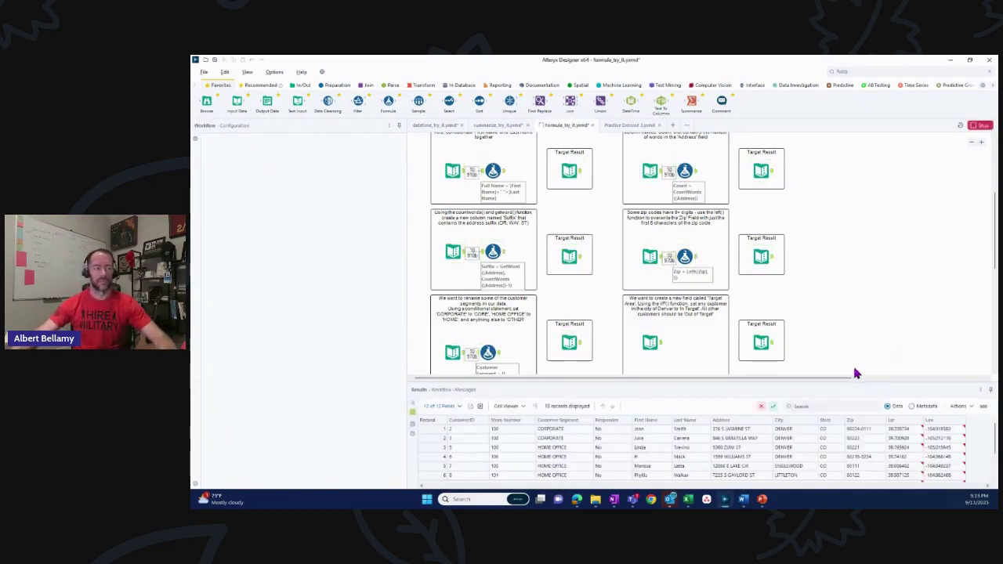
click(685, 257)
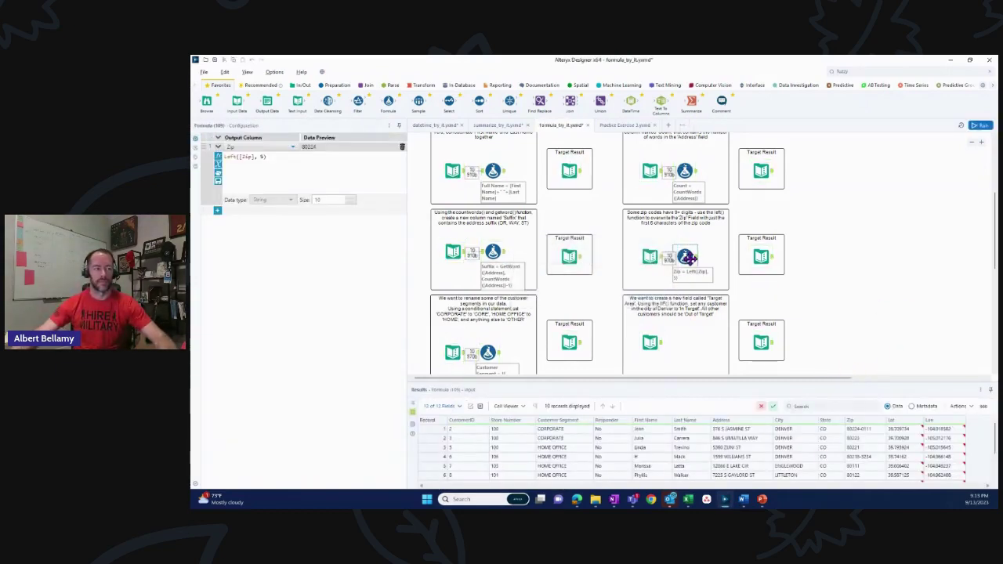
click(693, 261)
scroll(900, 442, down, 2)
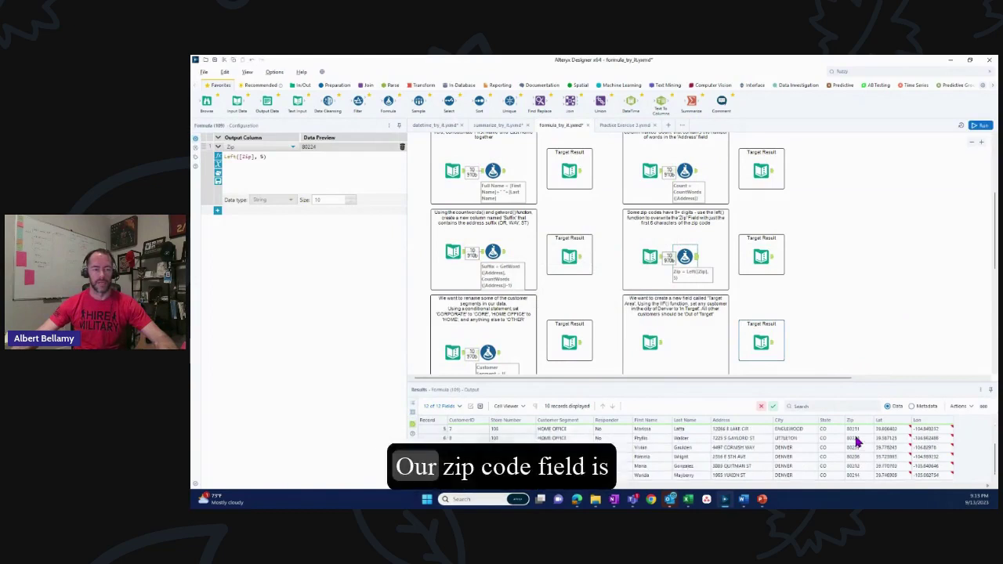
scroll(857, 471, up, 2)
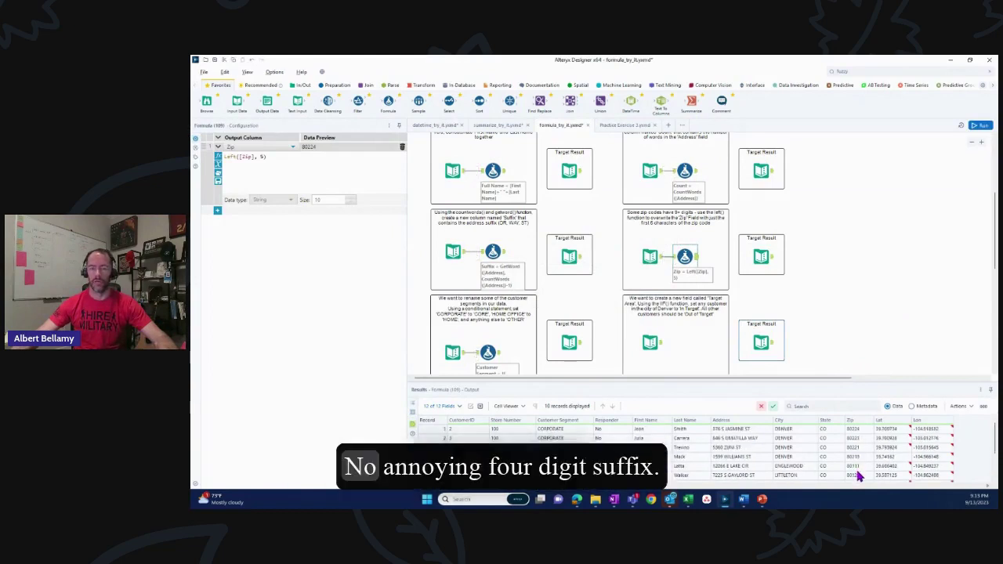
Attach a Formula tool to the input of the IIF() exercise and add a new output column named Target Area
scroll(713, 339, down, 2)
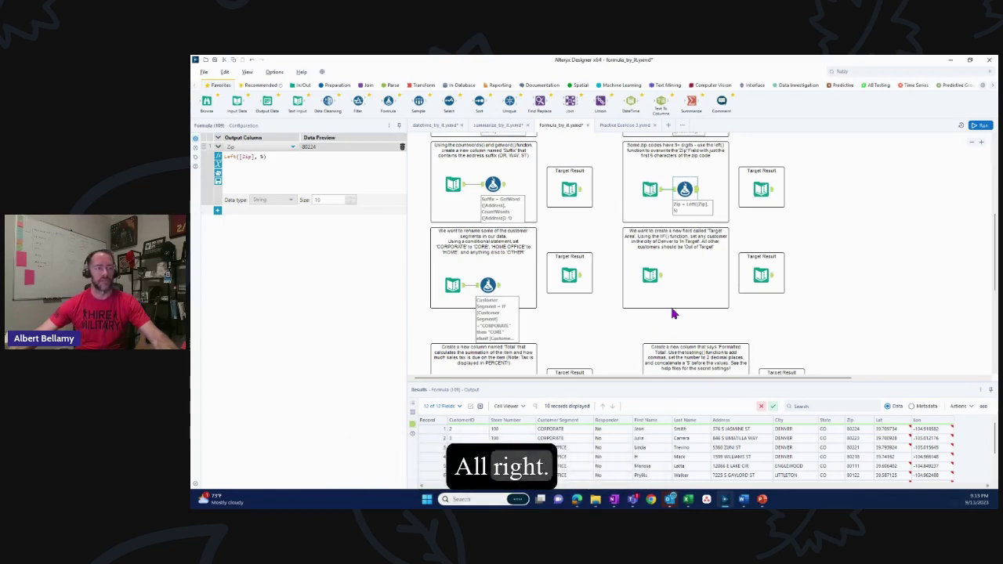
drag(388, 101, 685, 277)
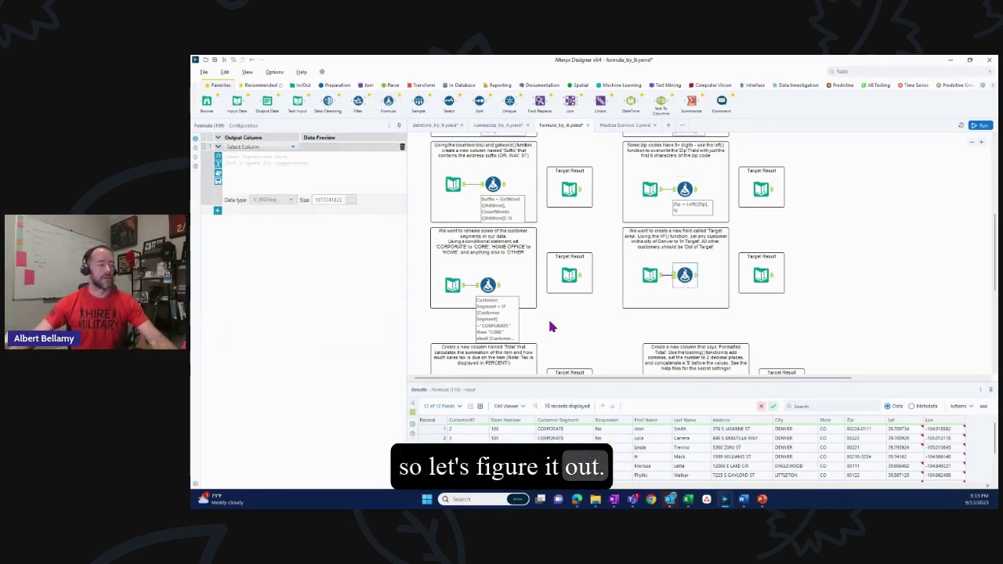
click(295, 148)
click(268, 160)
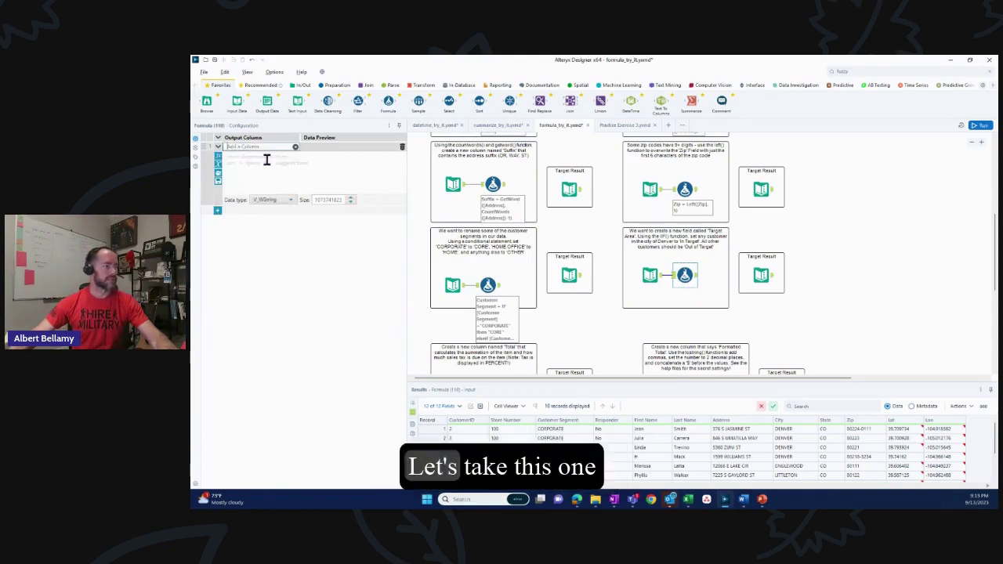
text(Target Area)
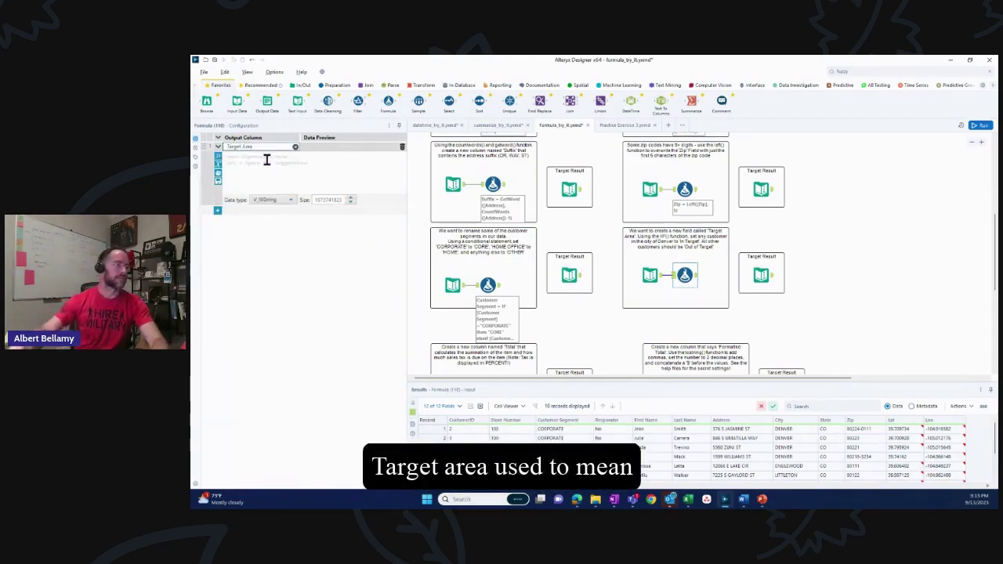
Insert the IIF(bool, x, y) function template as the Target Area expression
click(266, 160)
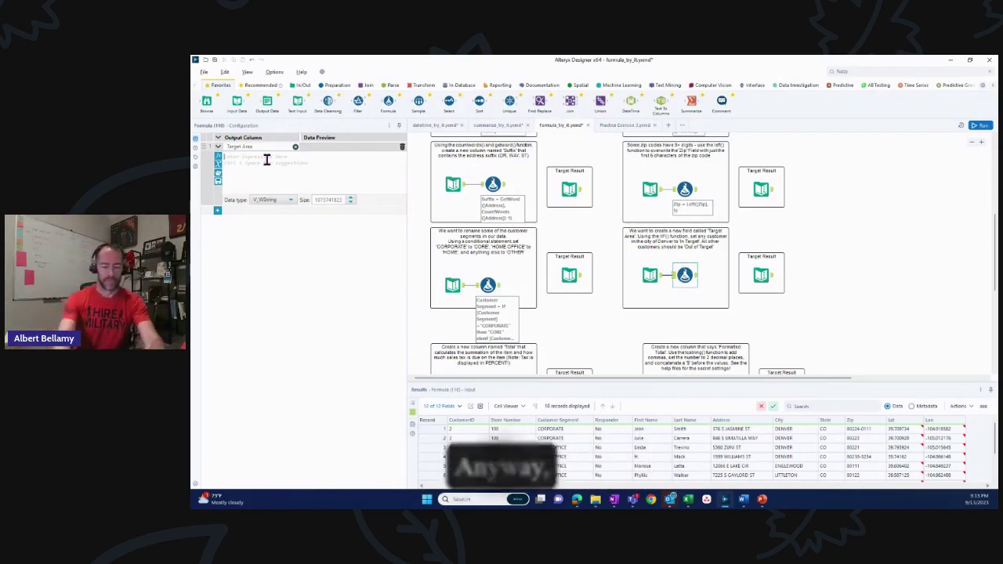
text(iif)
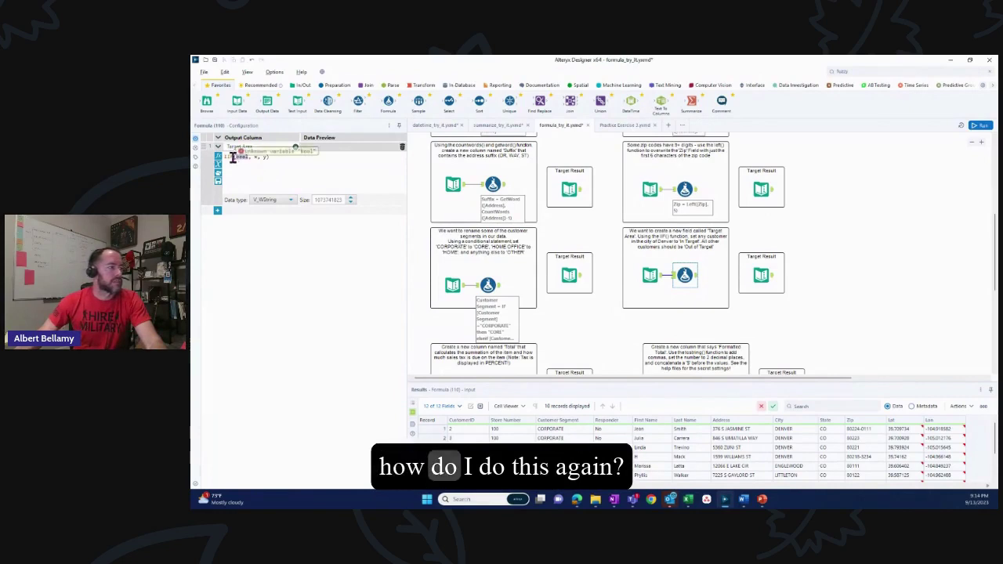
key(ctrl+z)
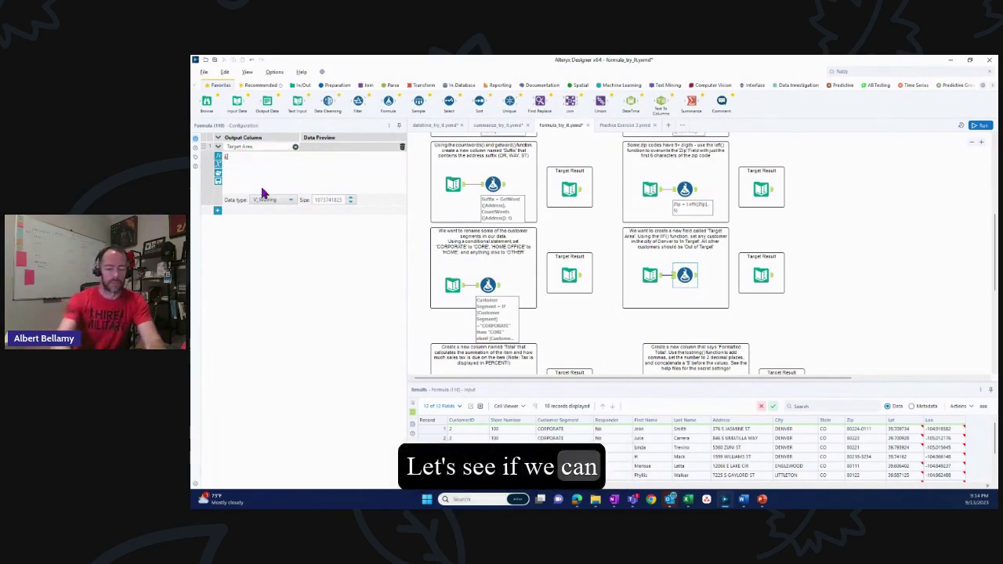
text(ii)
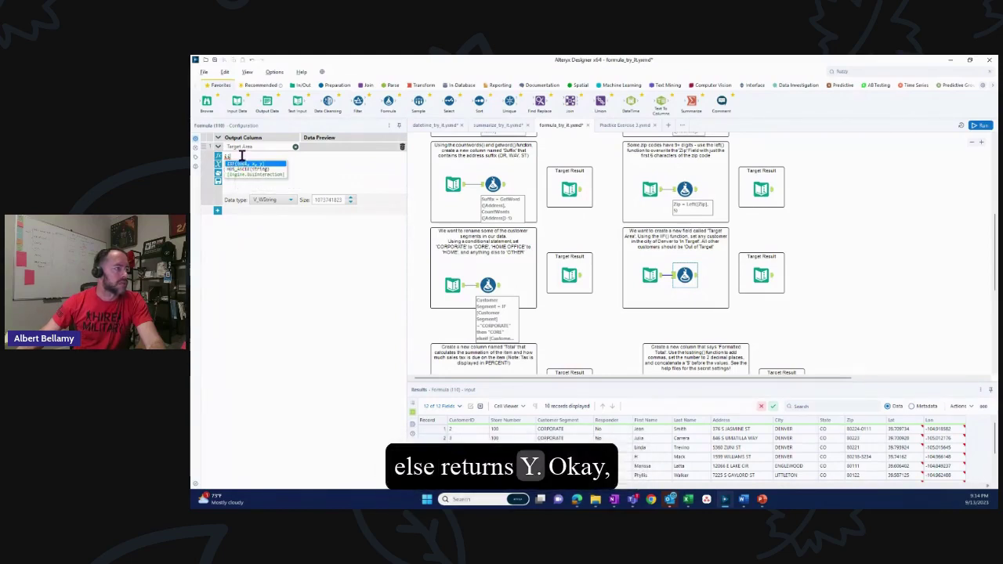
click(286, 179)
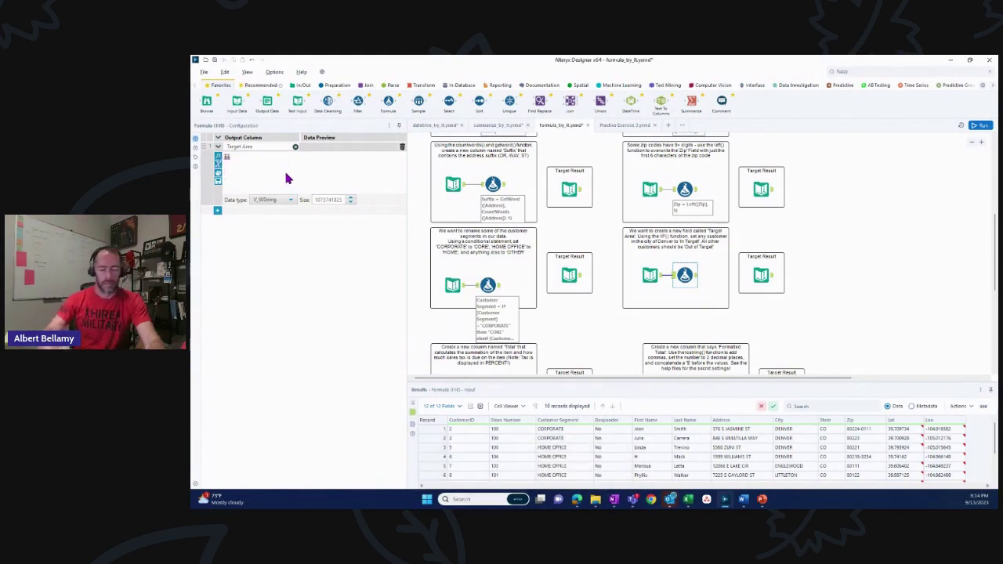
key(ctrl+space)
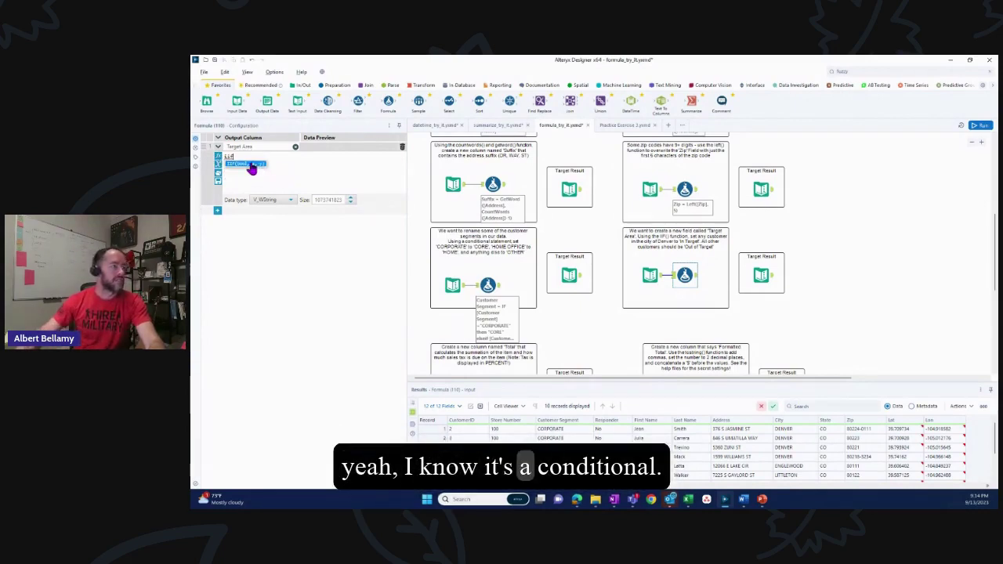
double_click(251, 166)
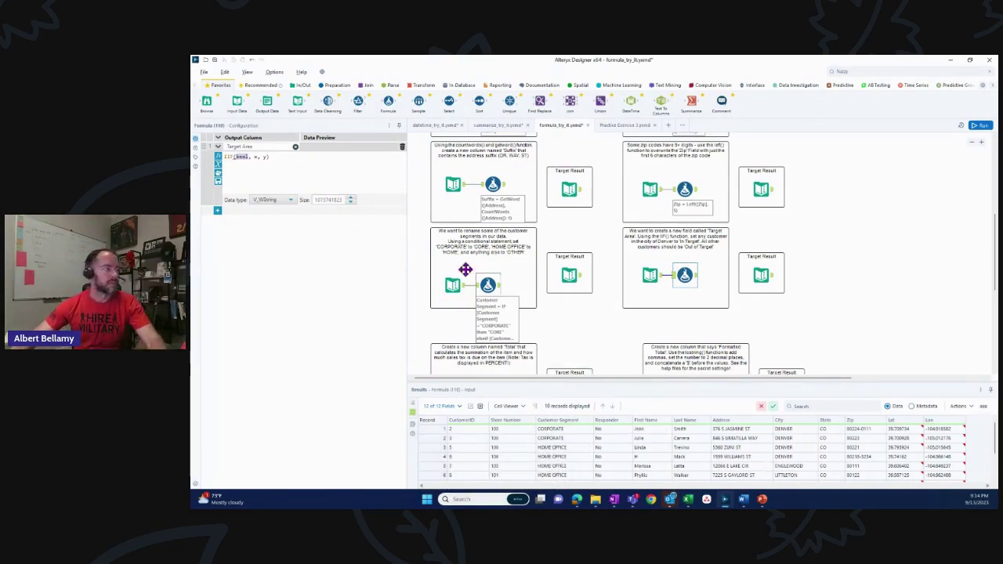
Replace the IIF function's bool argument with the condition [City]="DENVER"
text([ci)
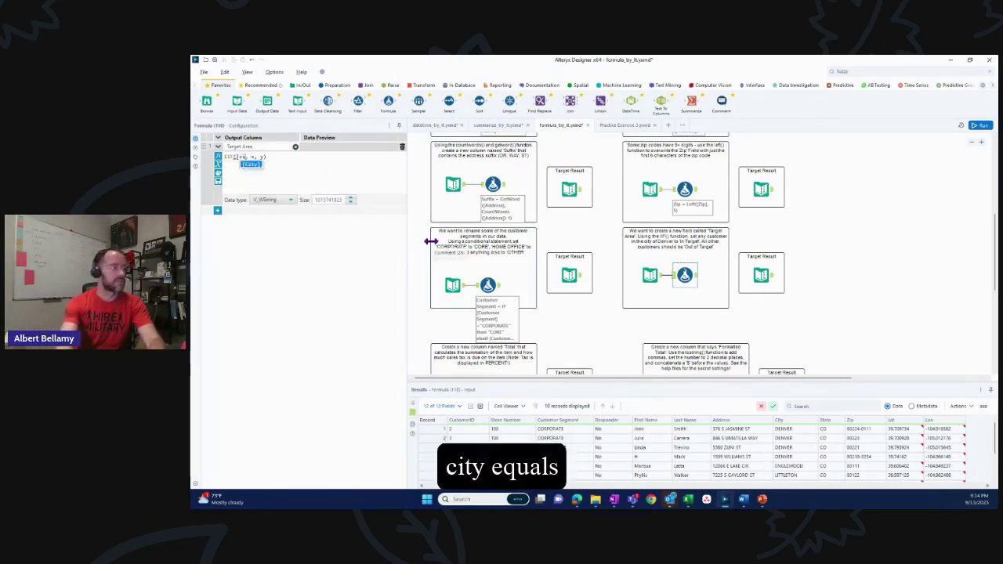
text(=)
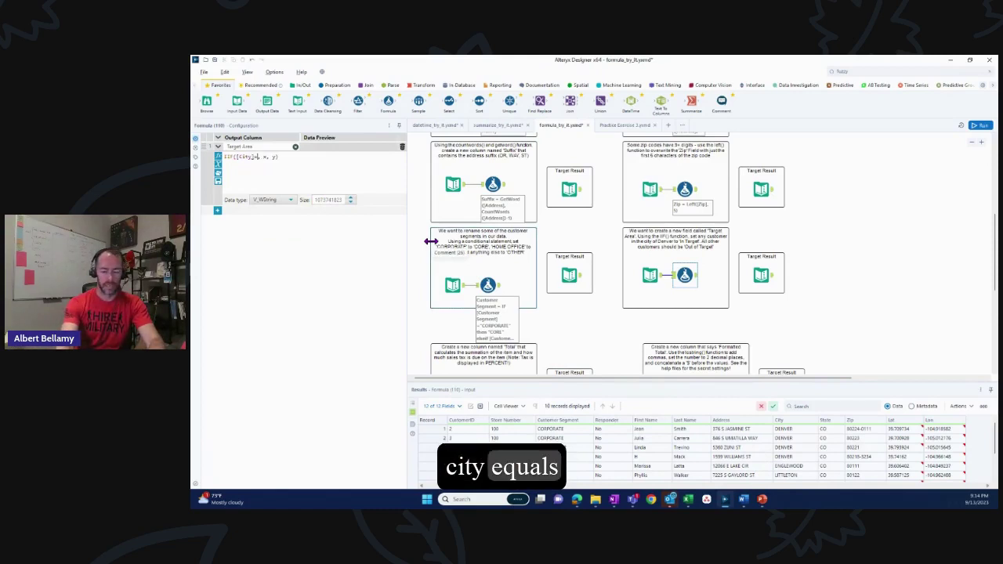
text(")
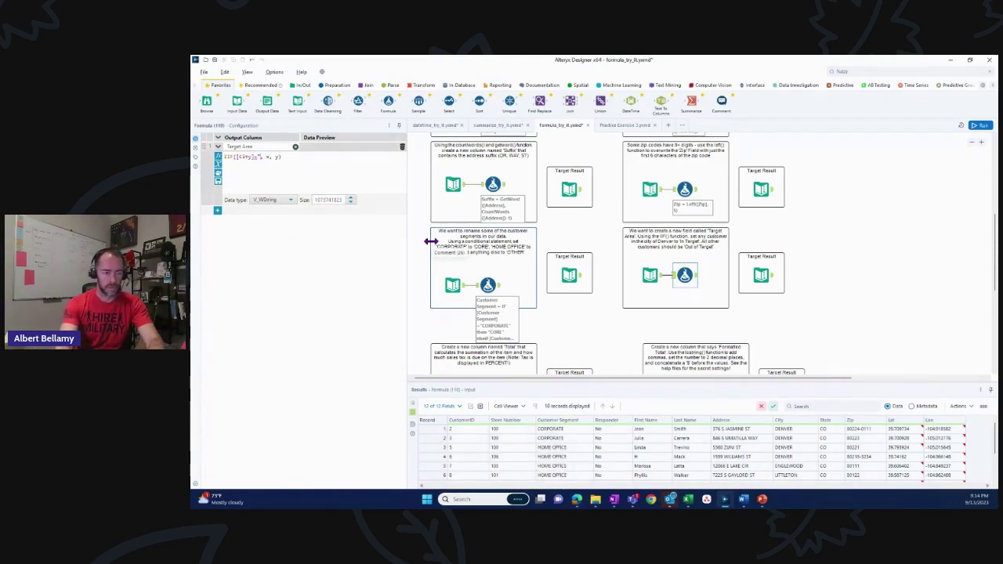
text(DENVER)
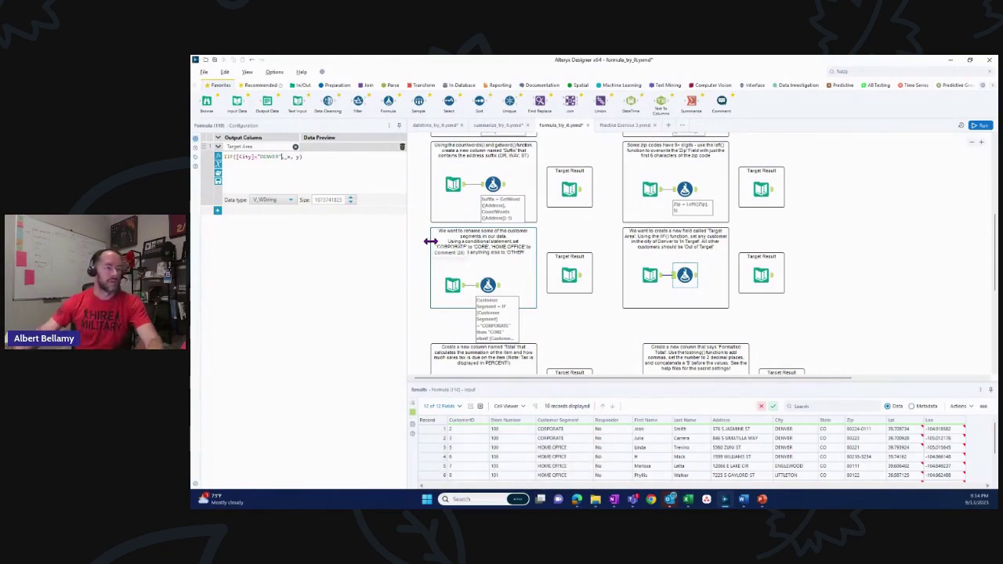
Set the IIF function's true result to "In Target" and its false result to "Out of Target"
click(291, 155)
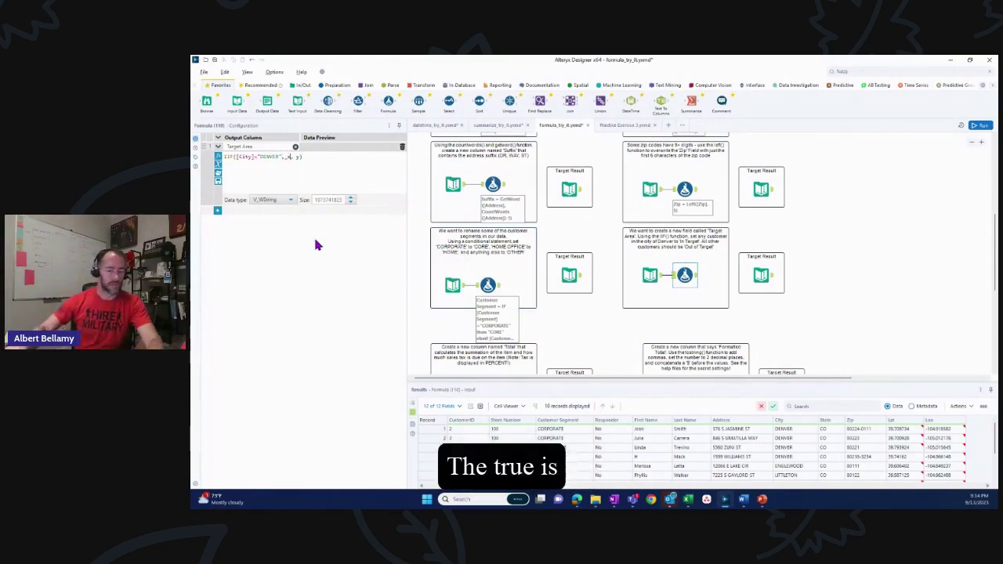
key(BackSpace)
text(")
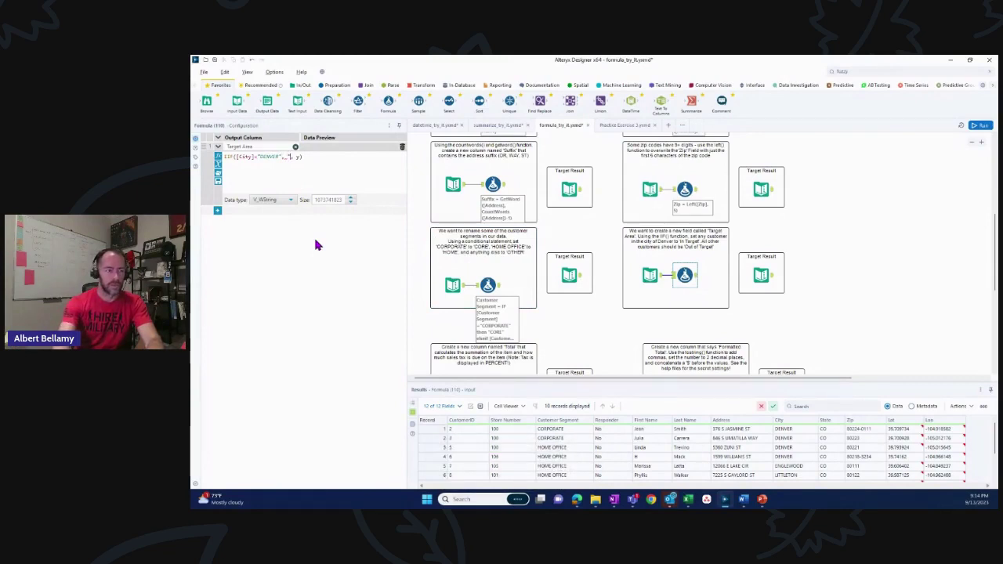
text(In Target)
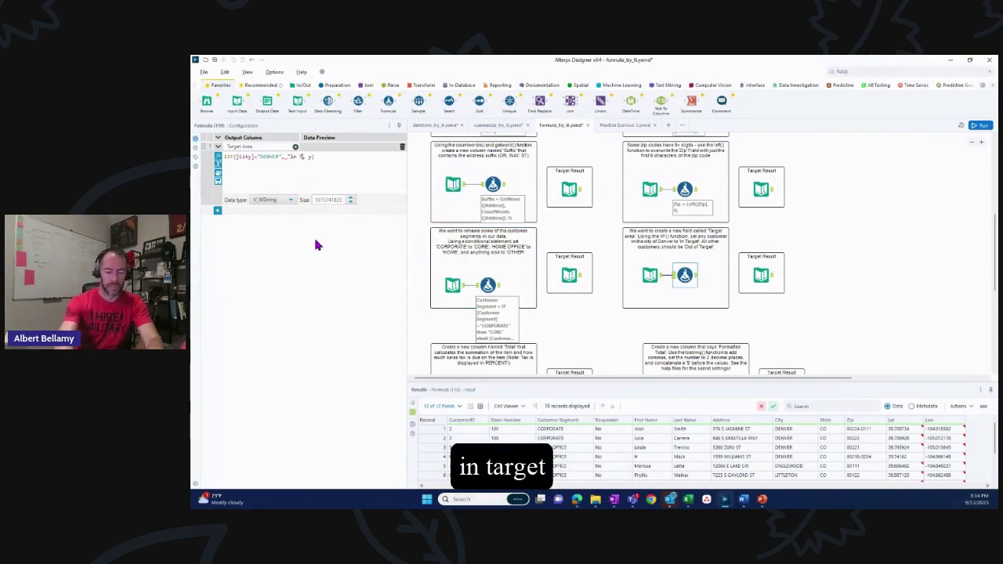
text("Out)
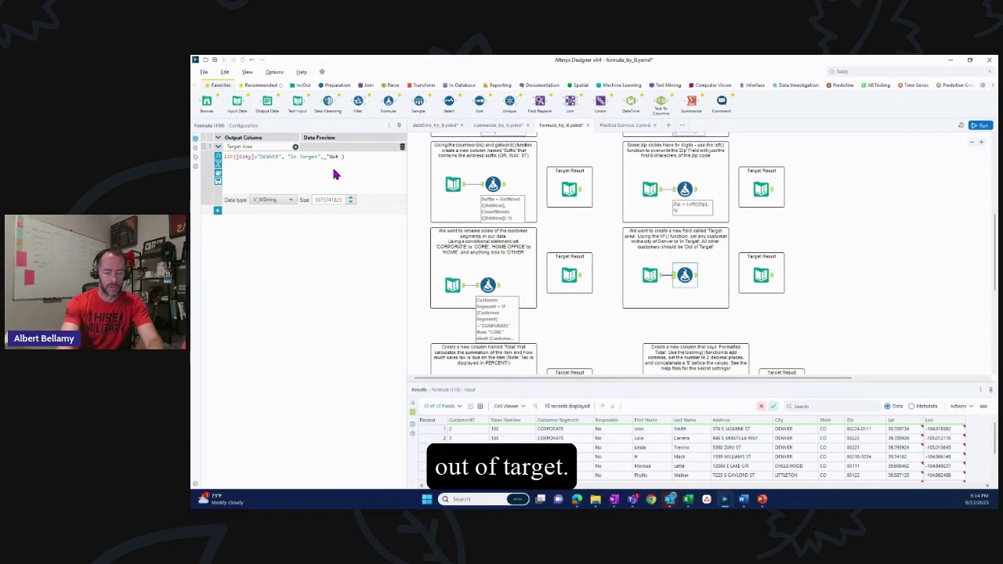
text(get"))
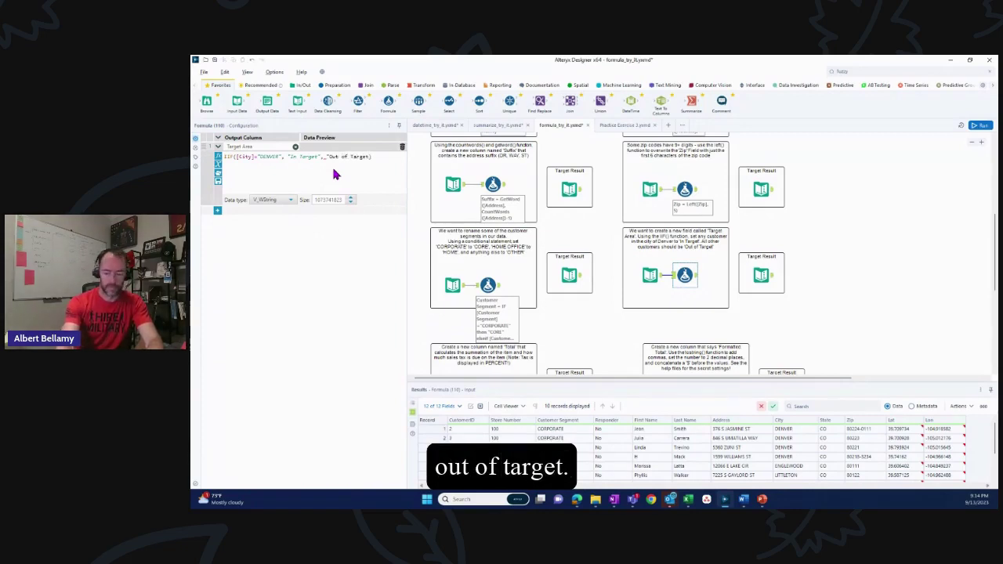
Run the workflow and compare the Target Area formula's output with the exercise's target result
key(ctrl+r)
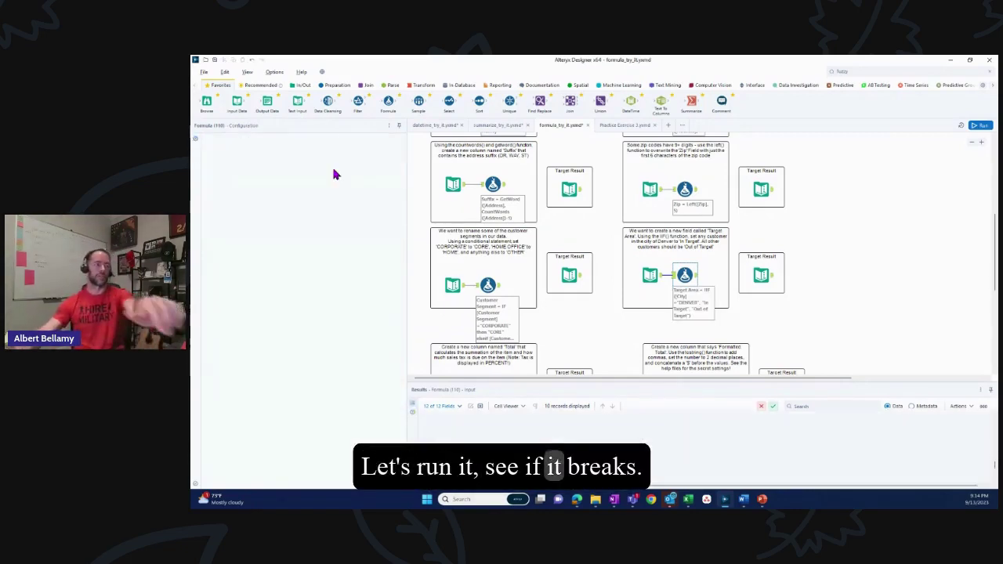
click(683, 278)
click(695, 281)
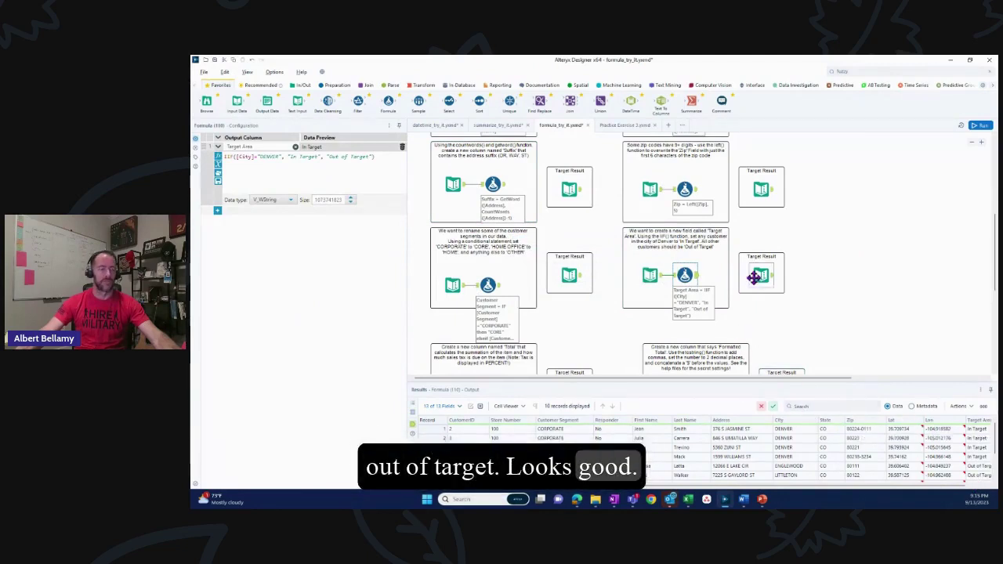
click(759, 274)
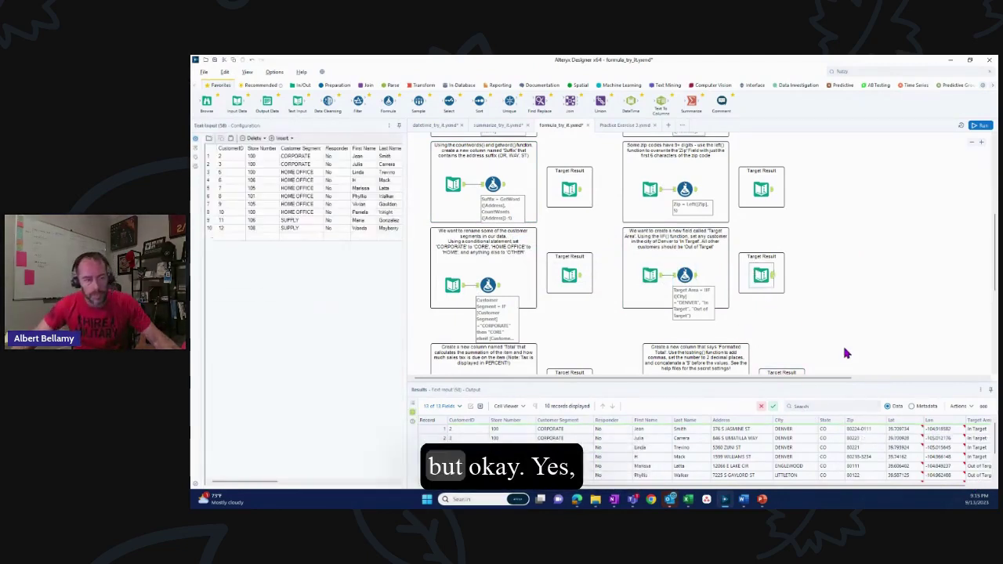
Compare the input data of the ToString() exercise with its target result, including the Formatted Total column
scroll(837, 332, down, 5)
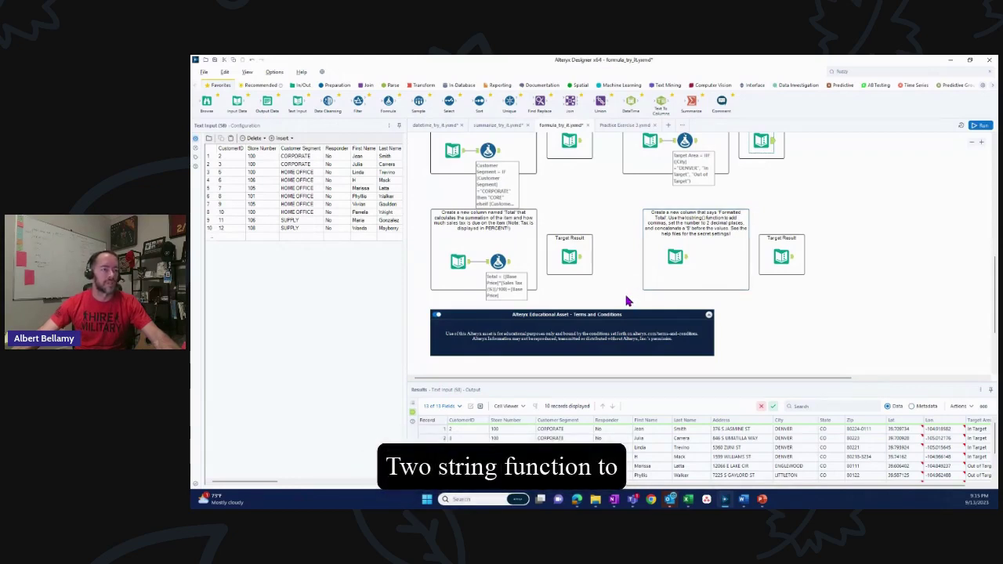
click(784, 261)
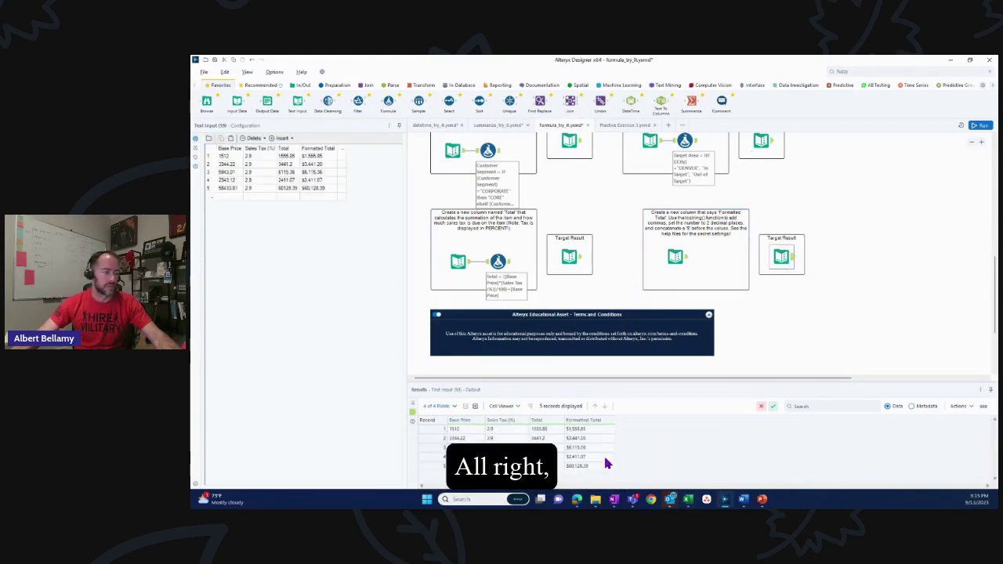
click(677, 259)
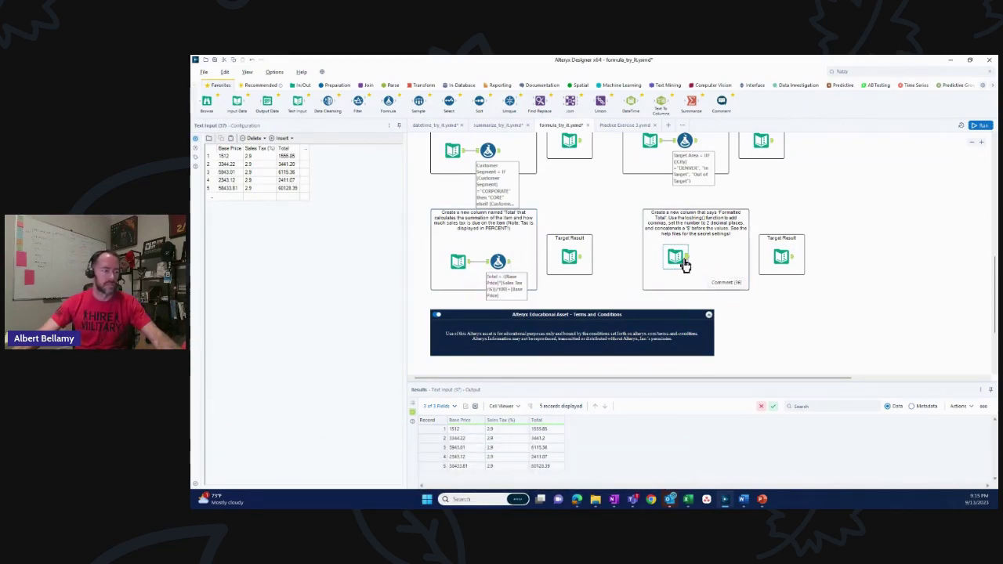
click(783, 251)
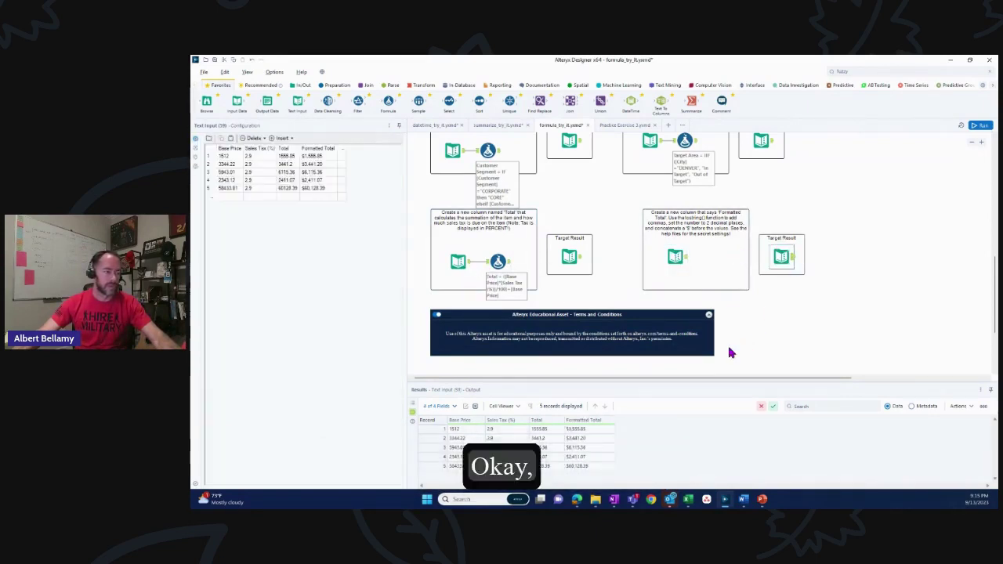
click(677, 255)
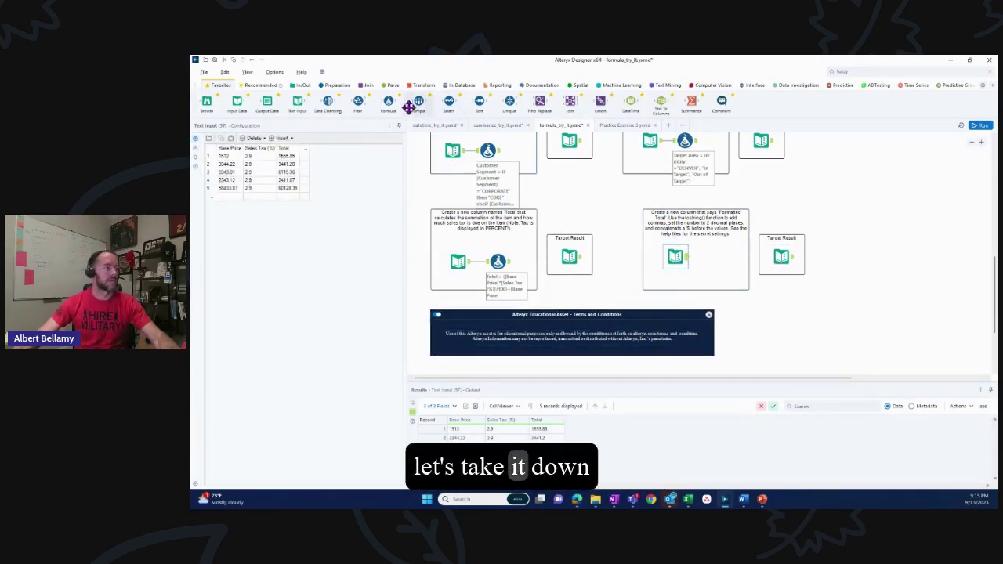
Attach a Formula tool to the input of the ToString() exercise and add a new output column named Formatted Total
drag(388, 101, 715, 257)
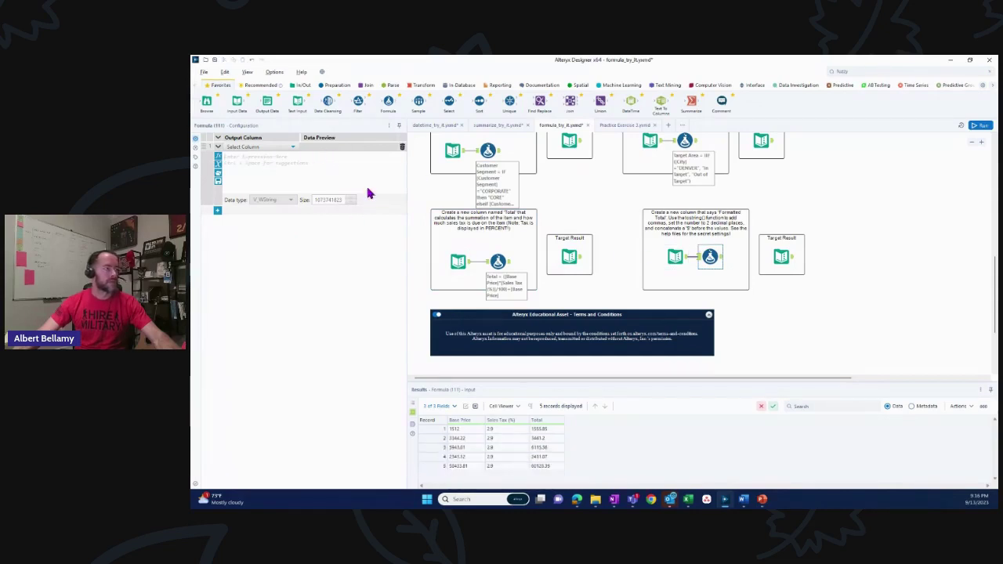
click(292, 148)
click(272, 157)
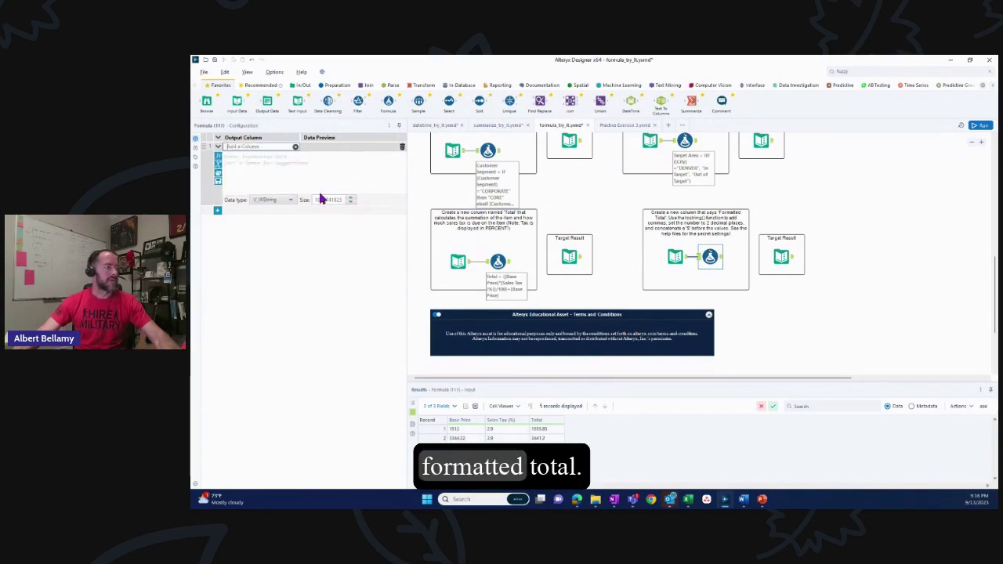
text(Formatted Total)
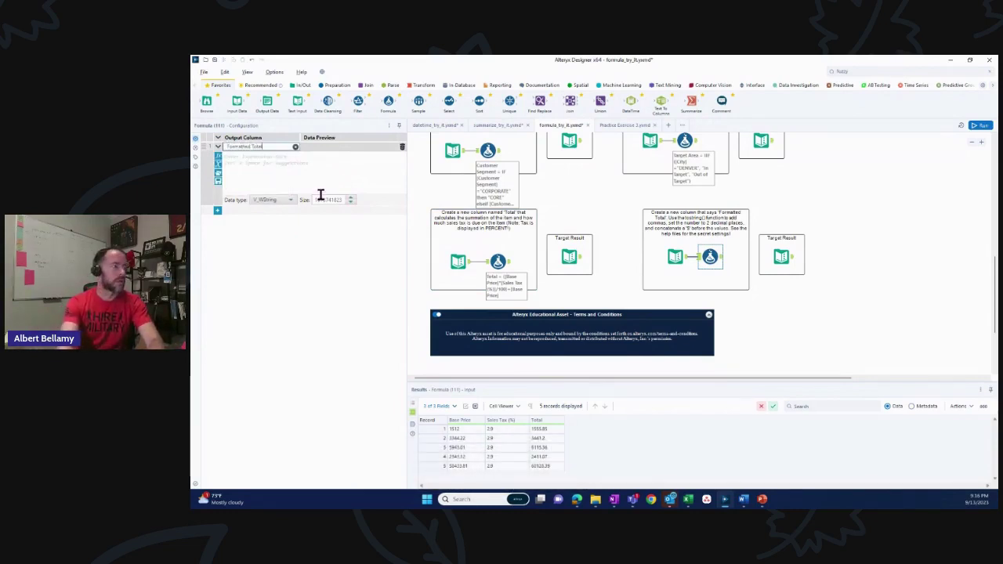
key(Tab)
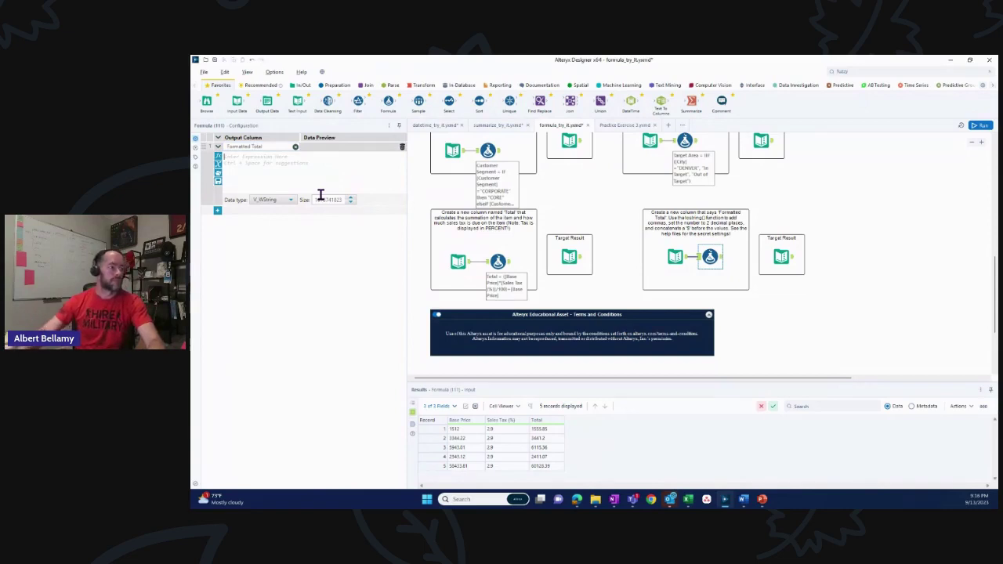
Enter ToString([Total], 2) as the expression for the Formatted Total column
text(tost)
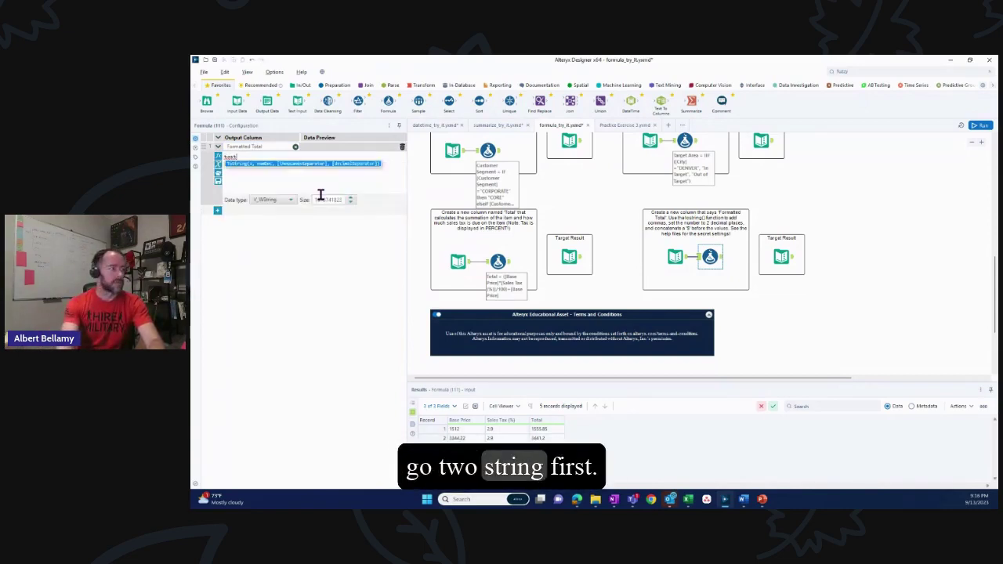
key(Return)
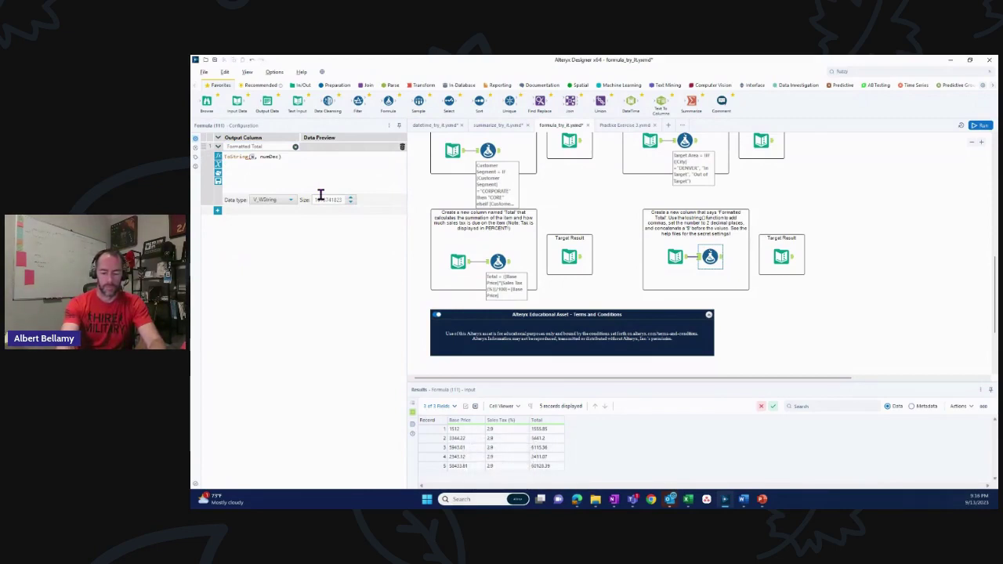
text([tot)
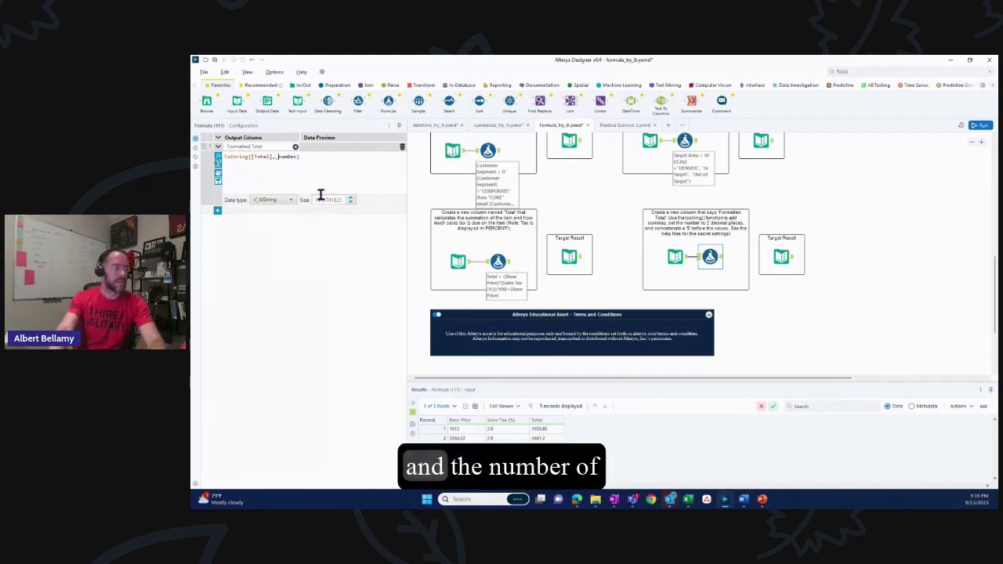
key(Delete)
key(Delete)
key(Delete)
key(Delete)
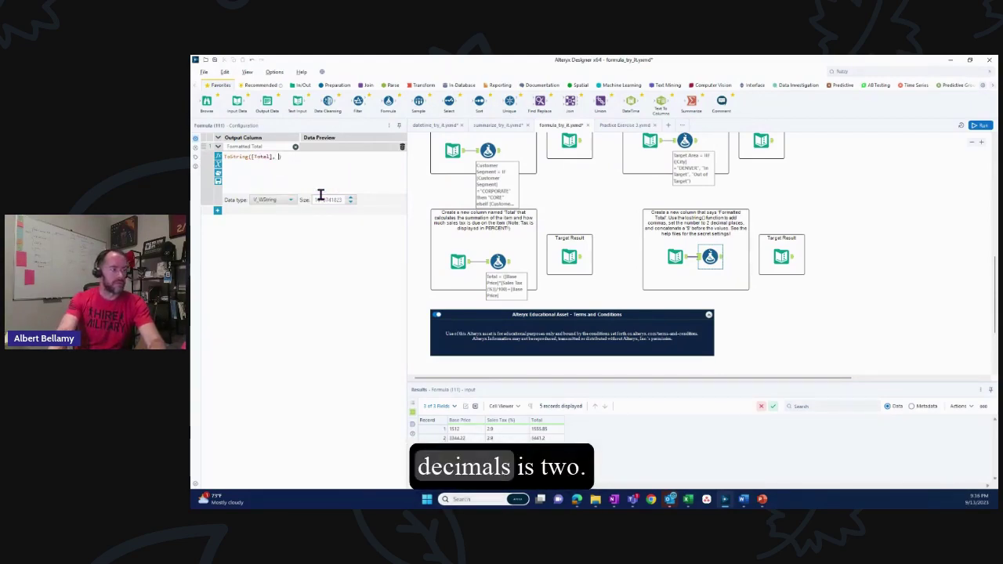
text(2)
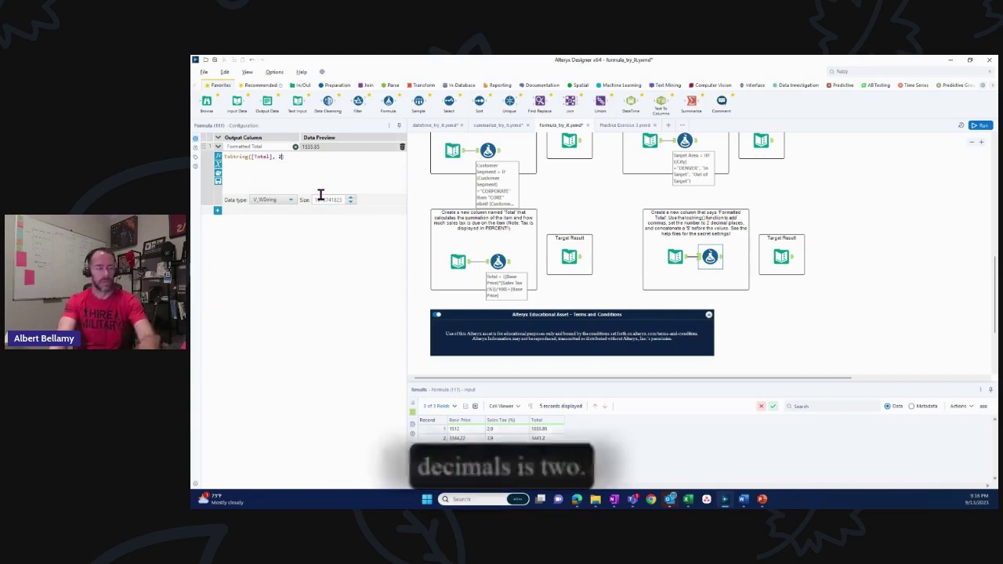
Run the workflow and examine the output of the ToString() exercise's Formula tool, including the Formatted Total column
key(ctrl+r)
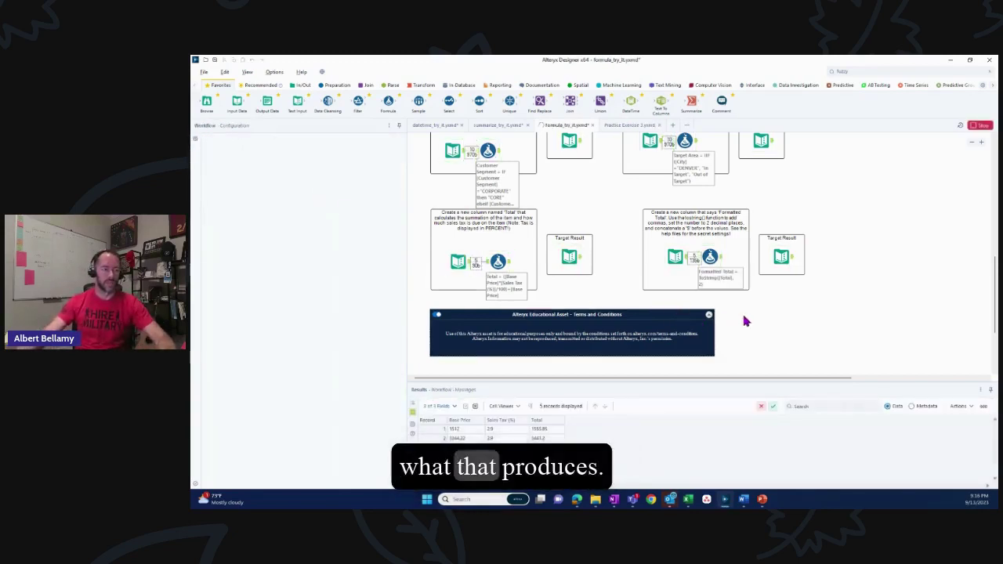
click(710, 259)
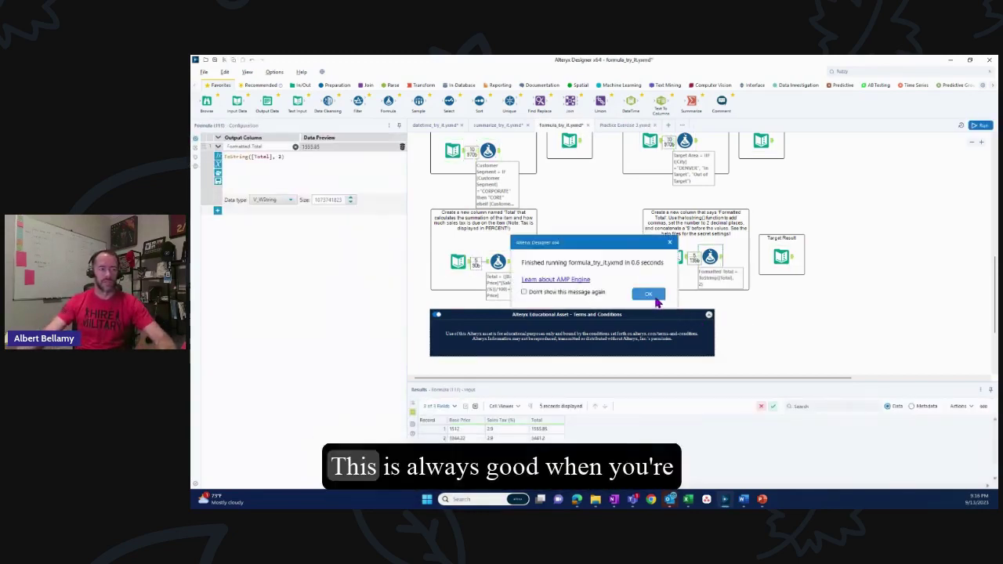
click(721, 264)
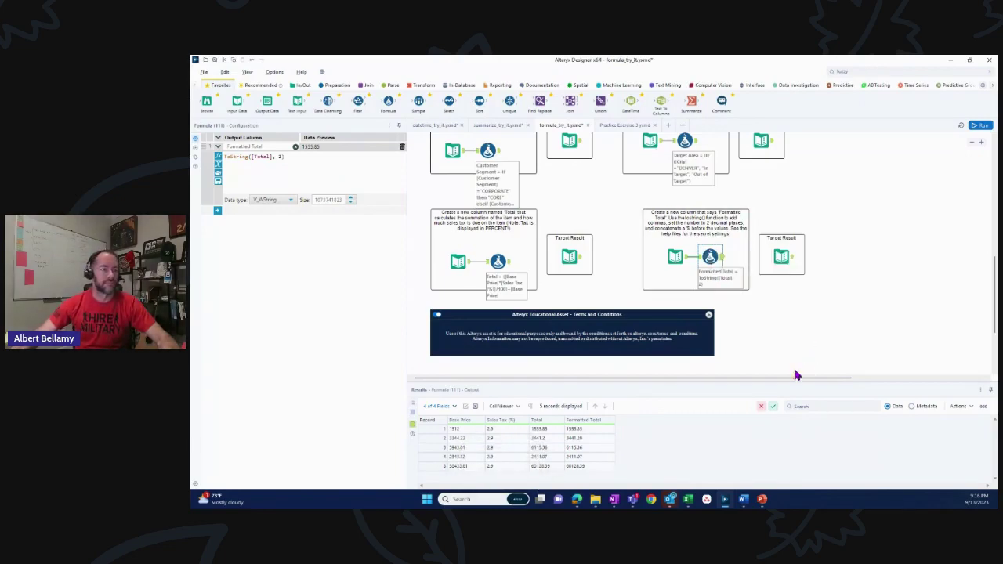
Expand the Solutions container of the Formula Tool Examples and return to the ToString() exercise
drag(788, 379, 752, 381)
scroll(771, 352, up, 6)
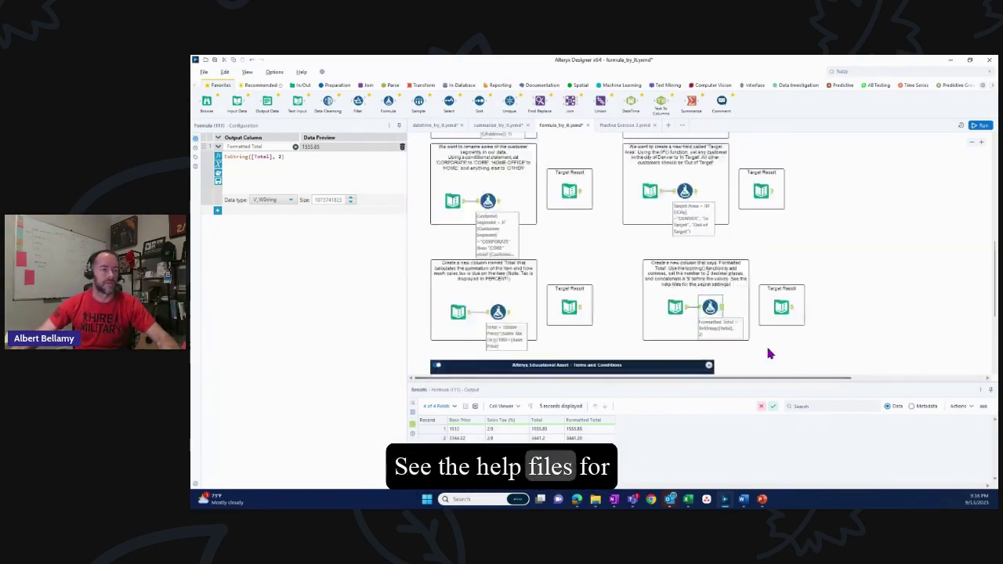
scroll(768, 352, up, 3)
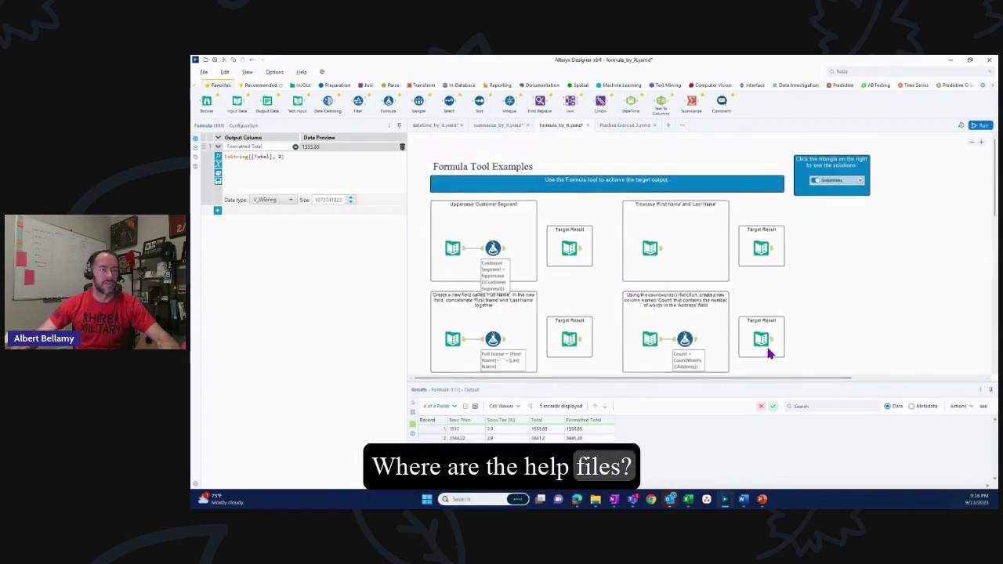
click(859, 185)
scroll(886, 306, down, 10)
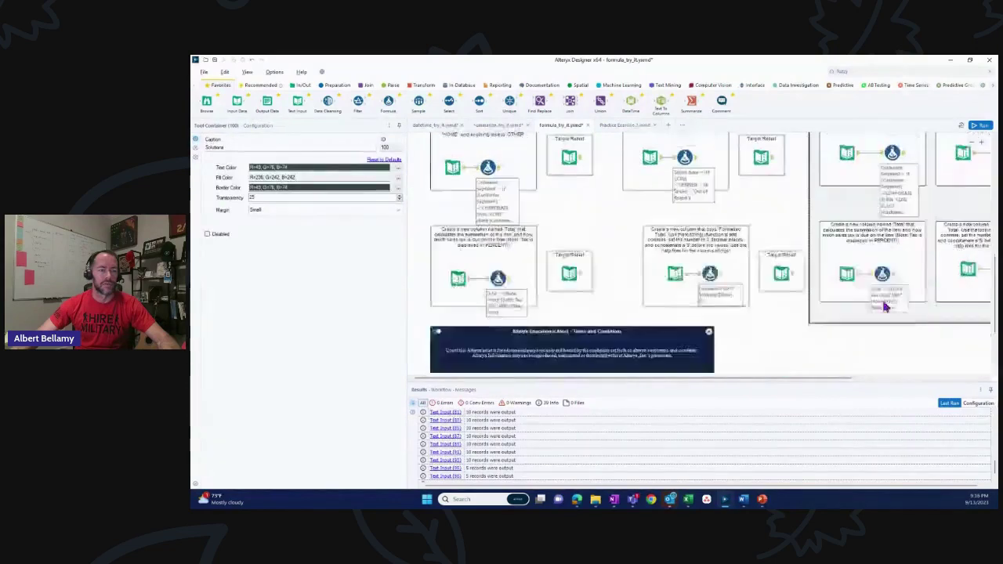
drag(829, 382, 763, 381)
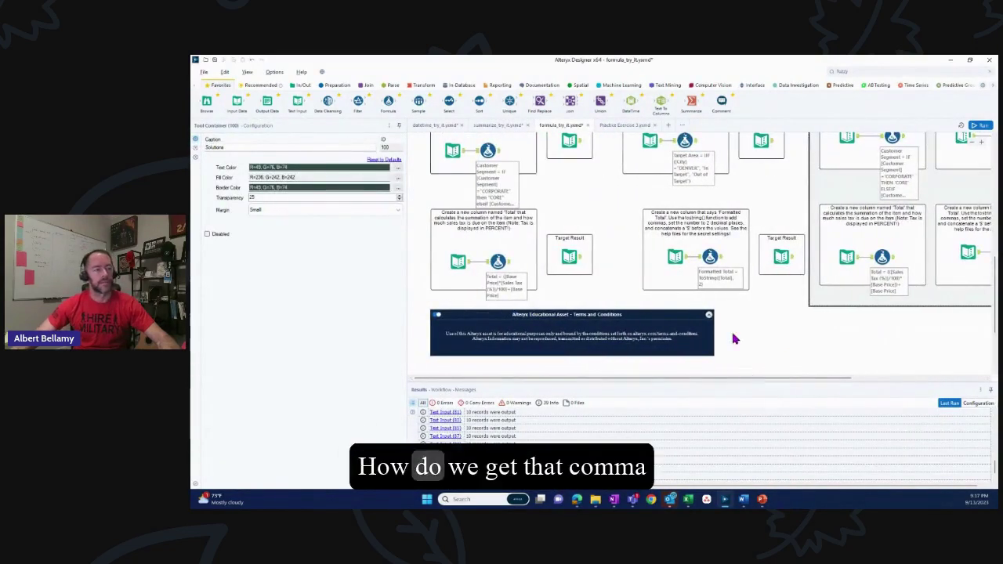
click(711, 258)
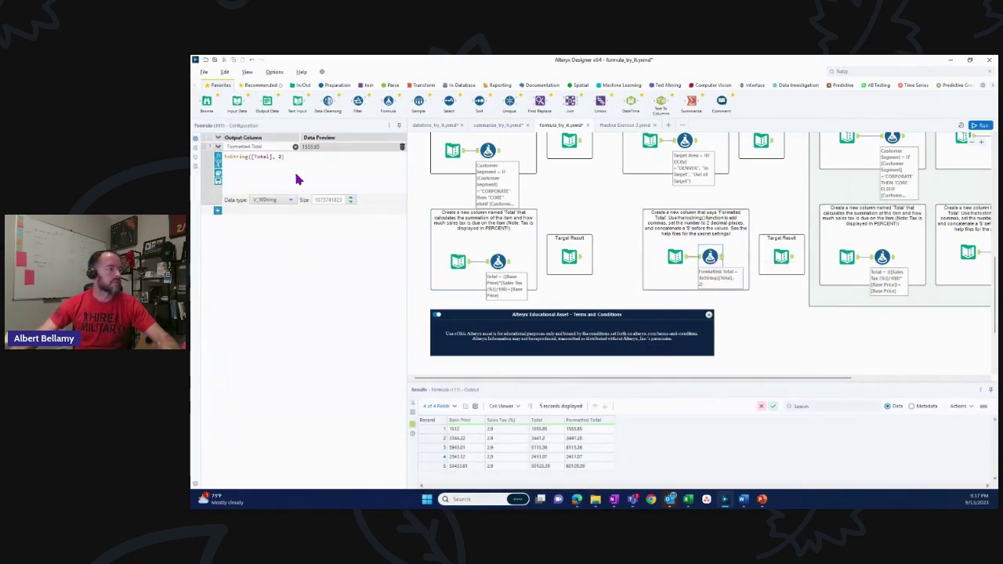
click(217, 210)
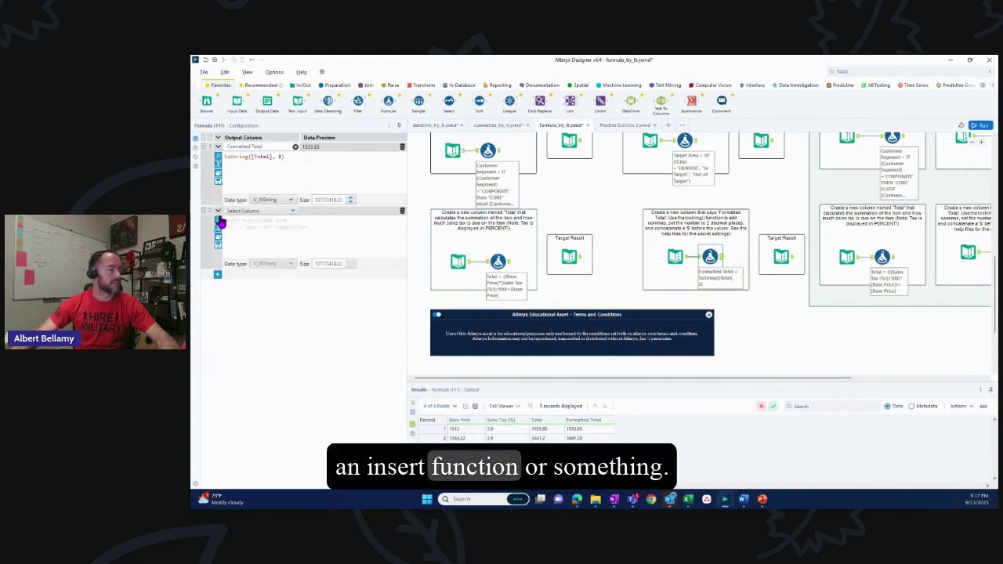
text(ins)
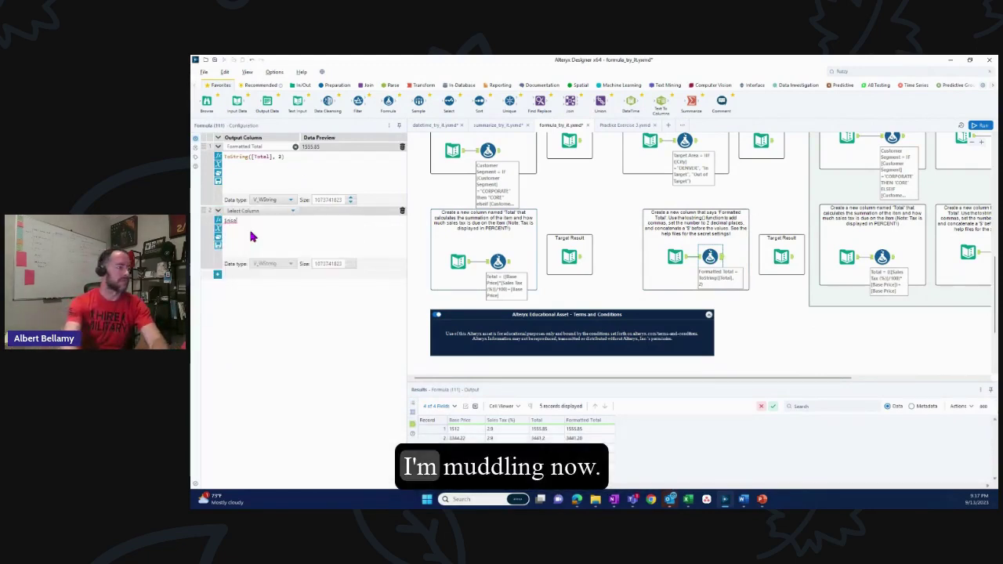
key(ctrl+space)
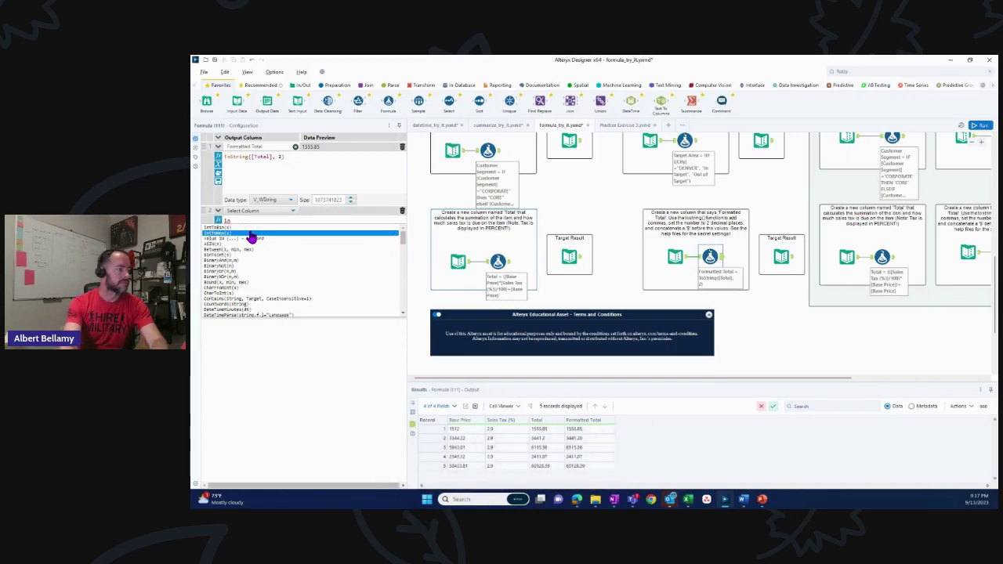
click(250, 237)
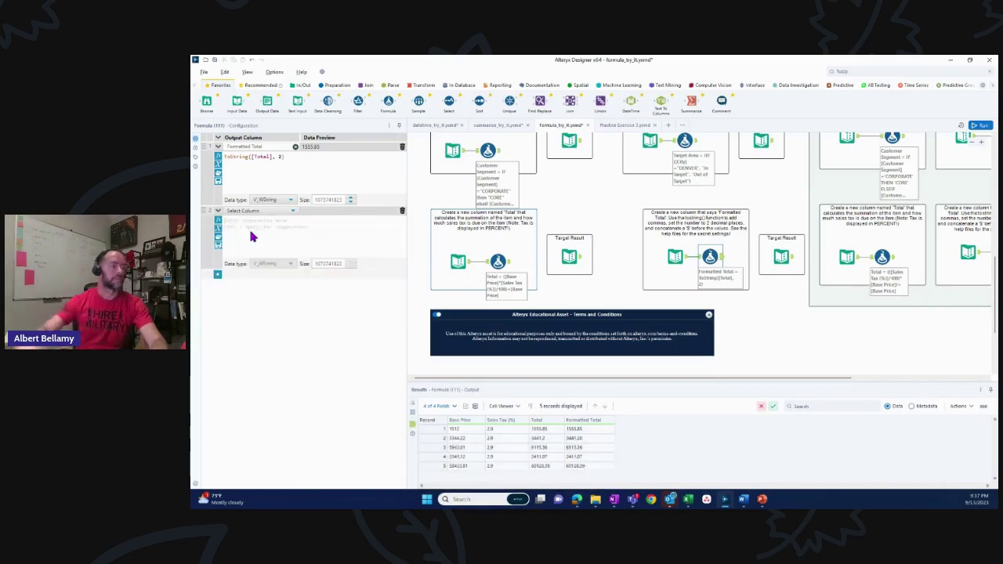
click(402, 210)
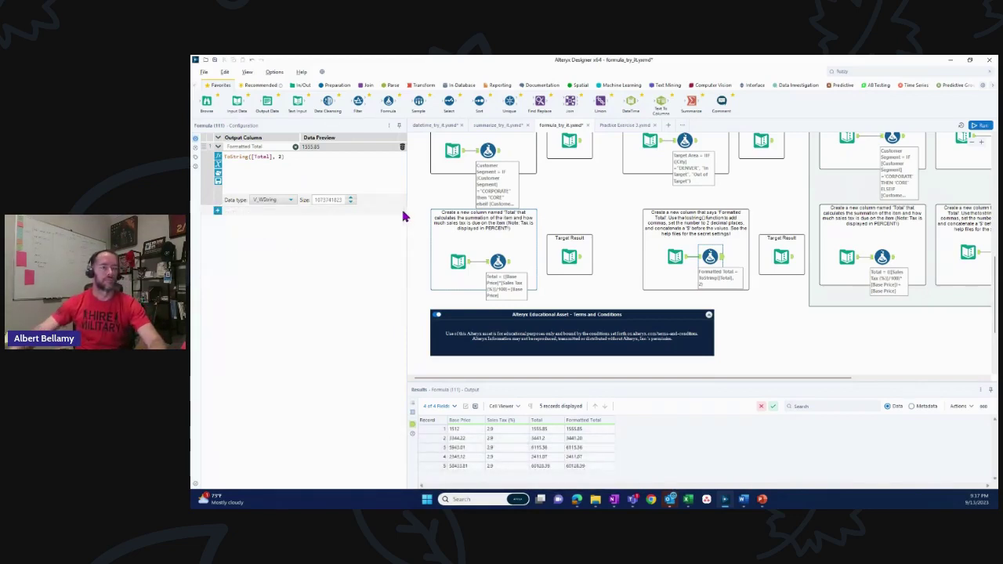
Check the solution's Formatted Total formula and change the exercise's own expression to "$"+ToString([Total], 2,1)
drag(693, 383, 779, 384)
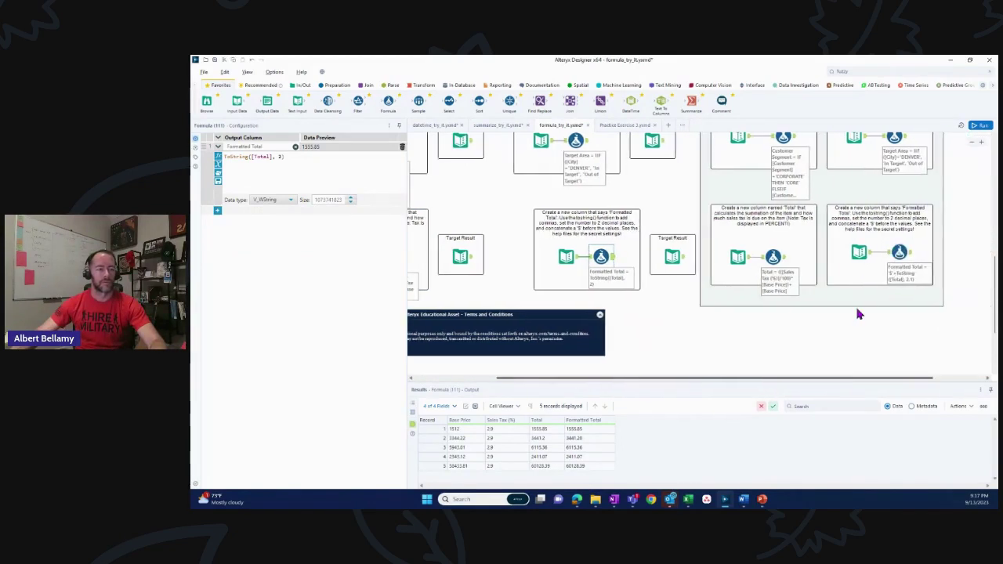
click(900, 255)
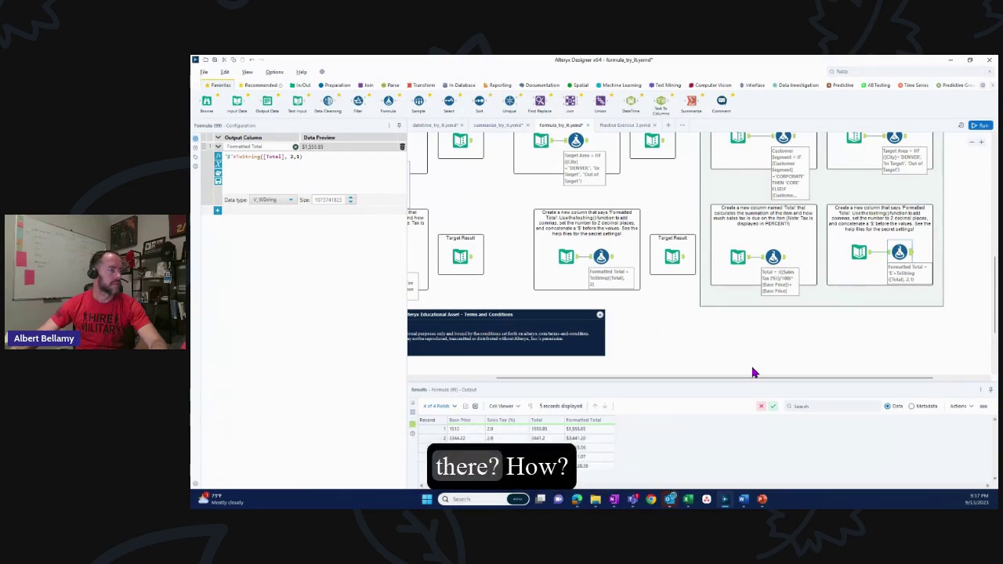
click(602, 257)
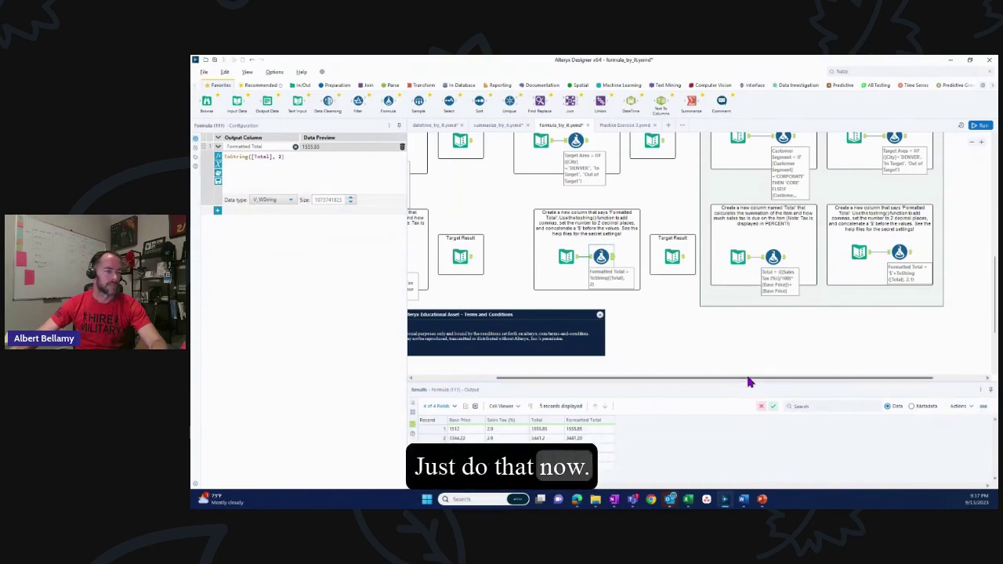
drag(749, 383, 703, 384)
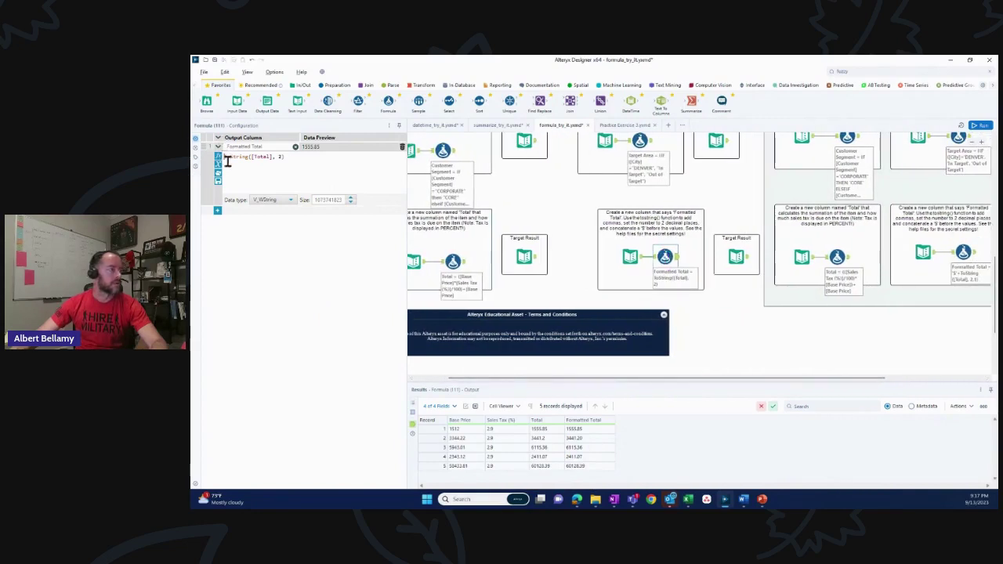
key(ctrl+a)
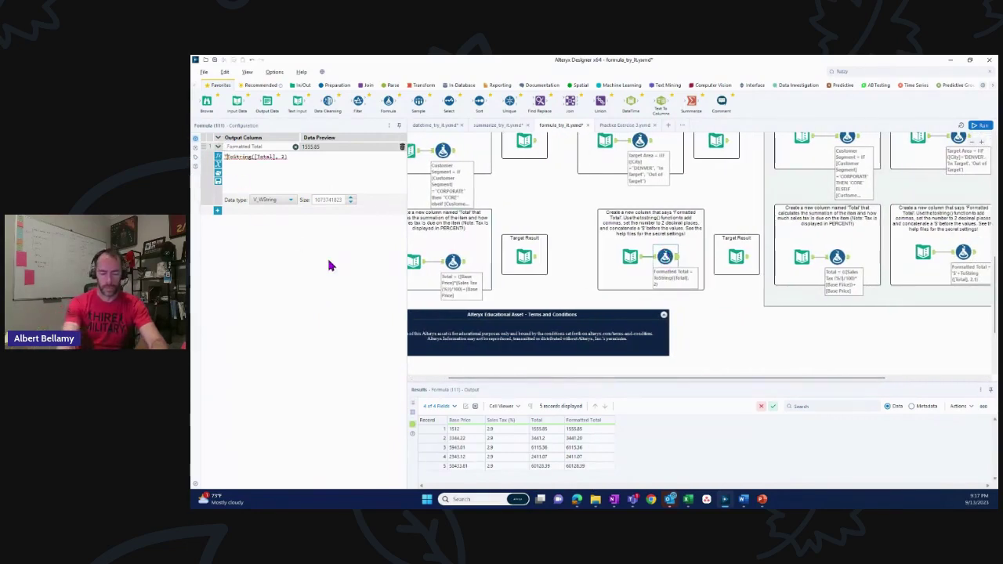
key(Home)
text('$'+)
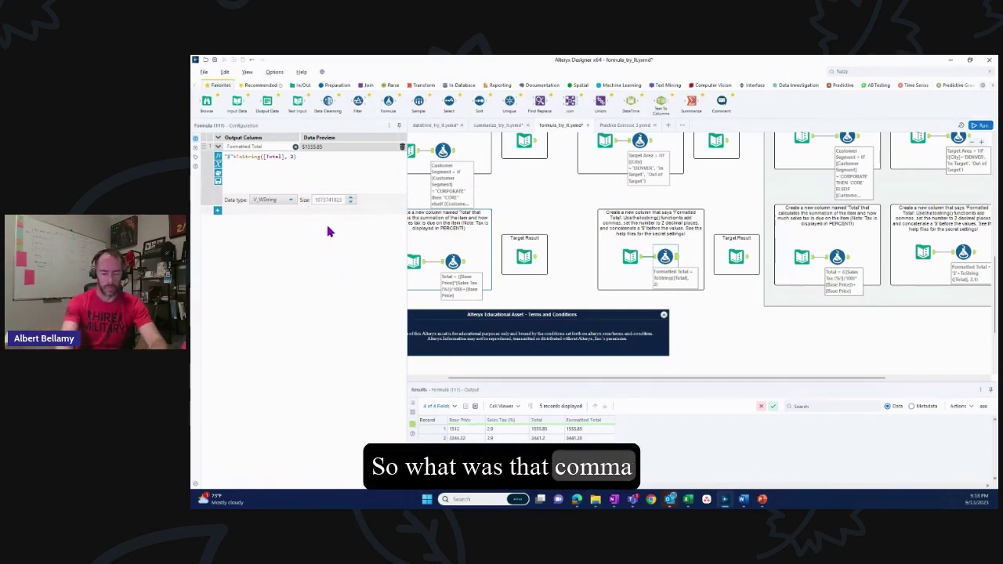
text(,1)
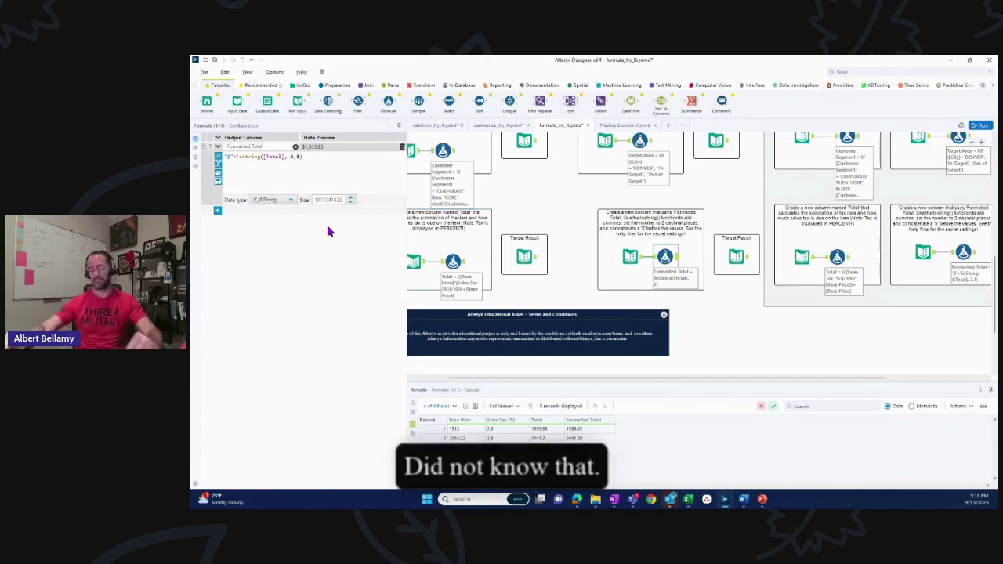
Look up the ToString() function's argument description in a temporary second expression, and remove that expression
click(217, 212)
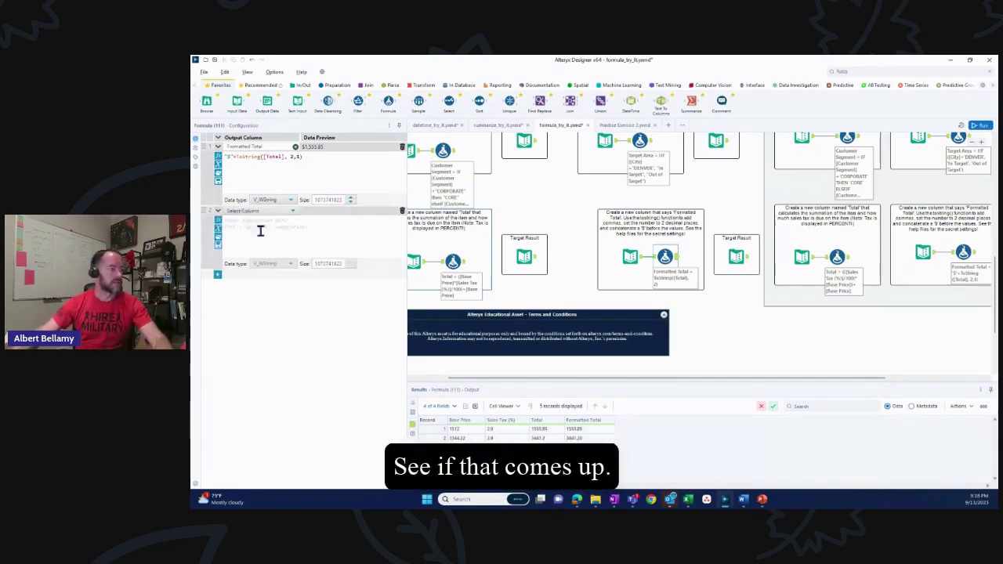
click(260, 222)
text(tost)
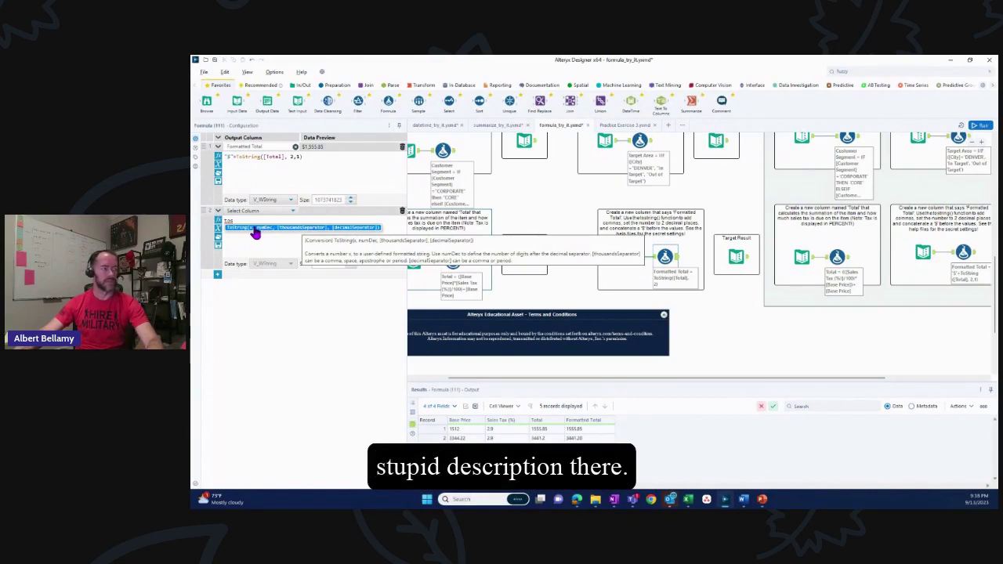
key(Escape)
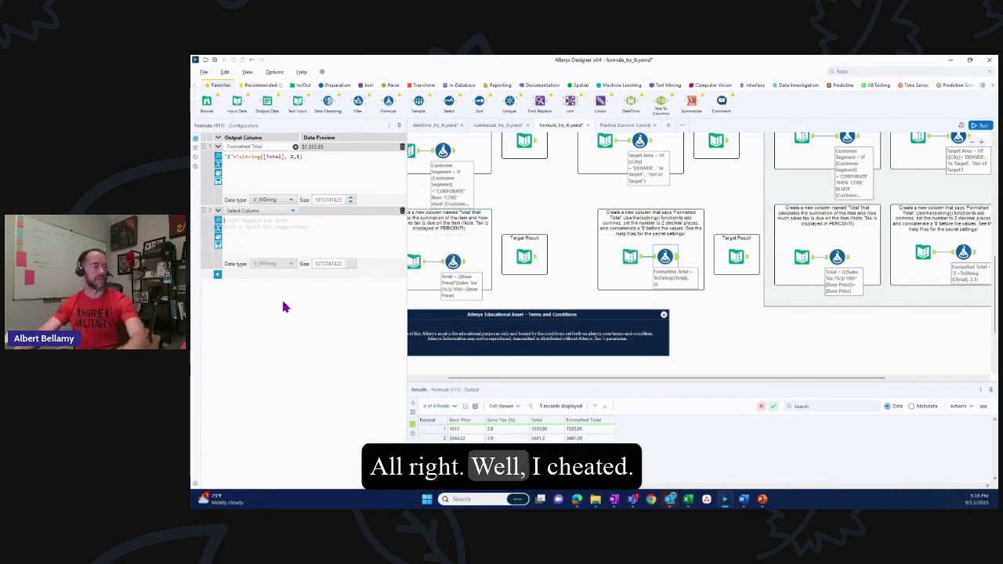
click(402, 214)
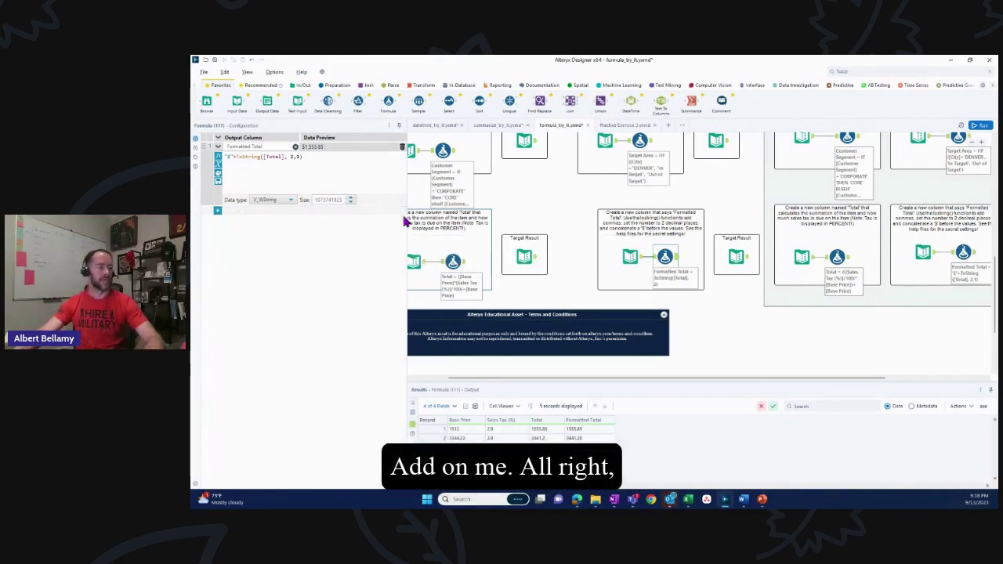
click(771, 333)
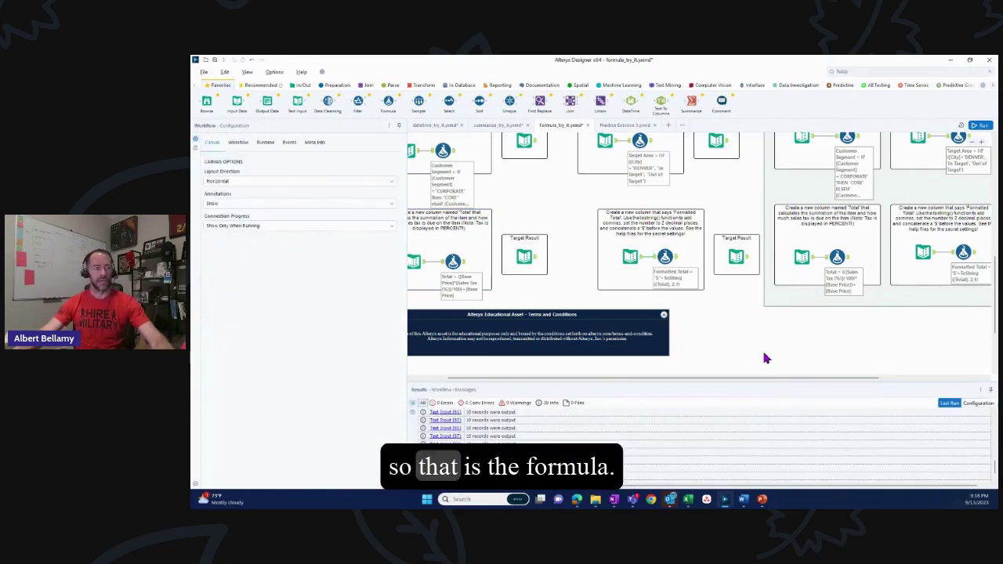
Bring up the Practice Exercise 3 workflow and view the matching page of the Getting Started Learning Path in the browser
click(615, 125)
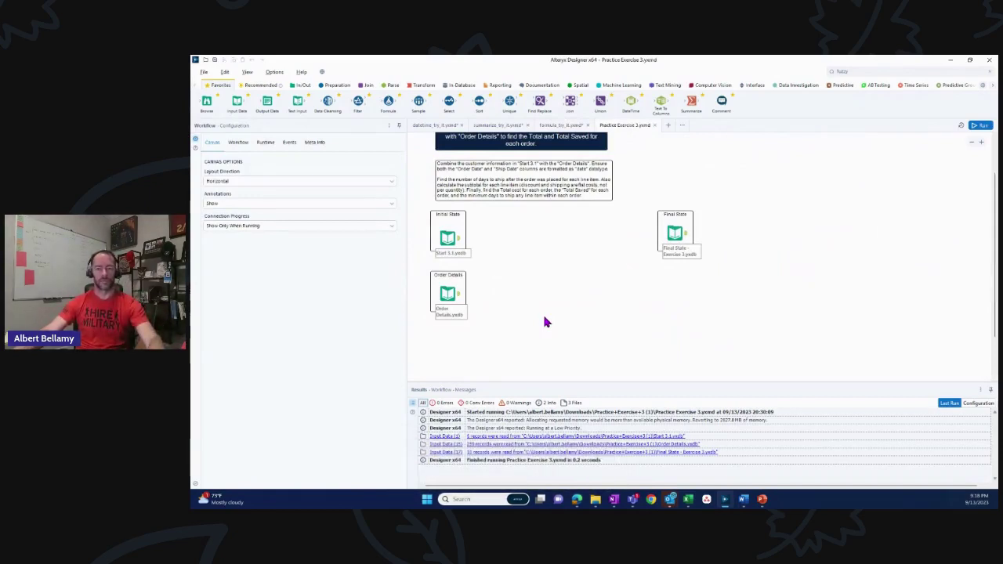
key(alt+Tab)
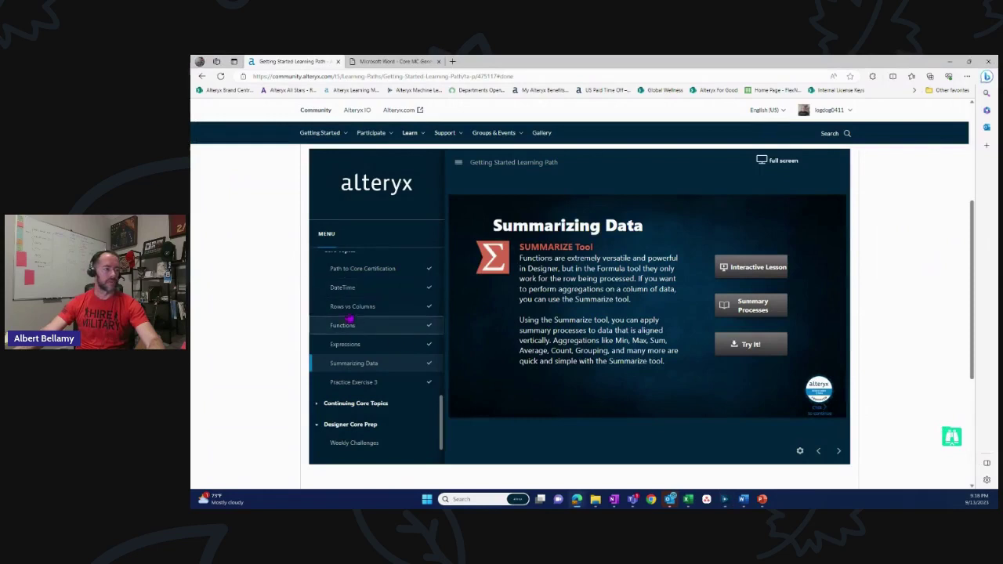
click(361, 384)
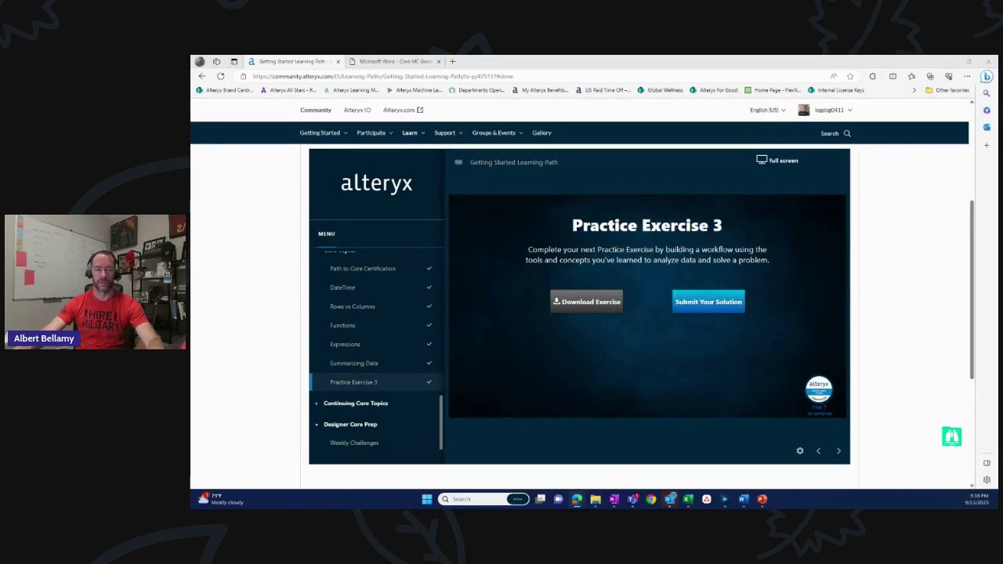
key(alt+Tab)
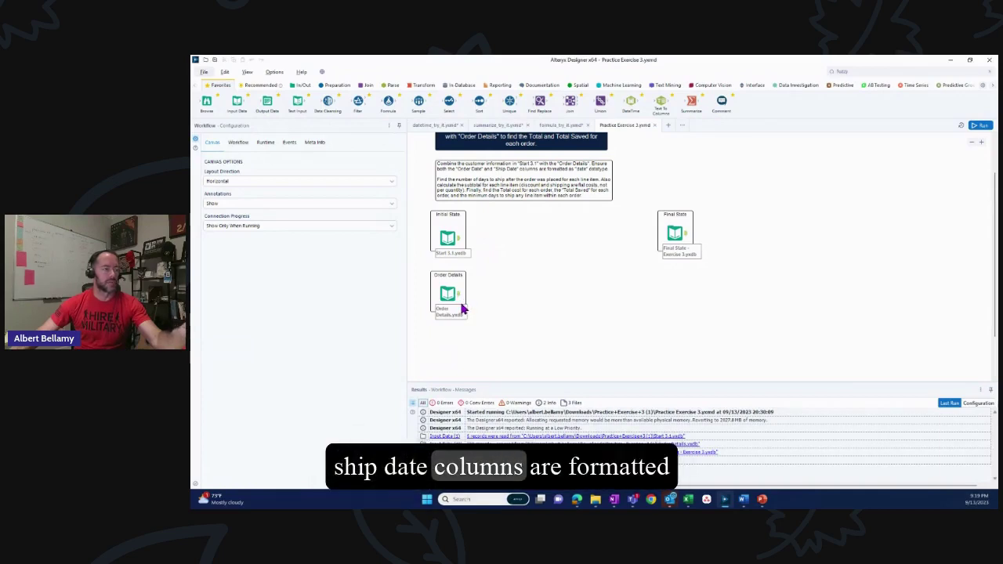
Compare the Start 3.1 and Order Details input data with the Final State of Practice Exercise 3
click(459, 242)
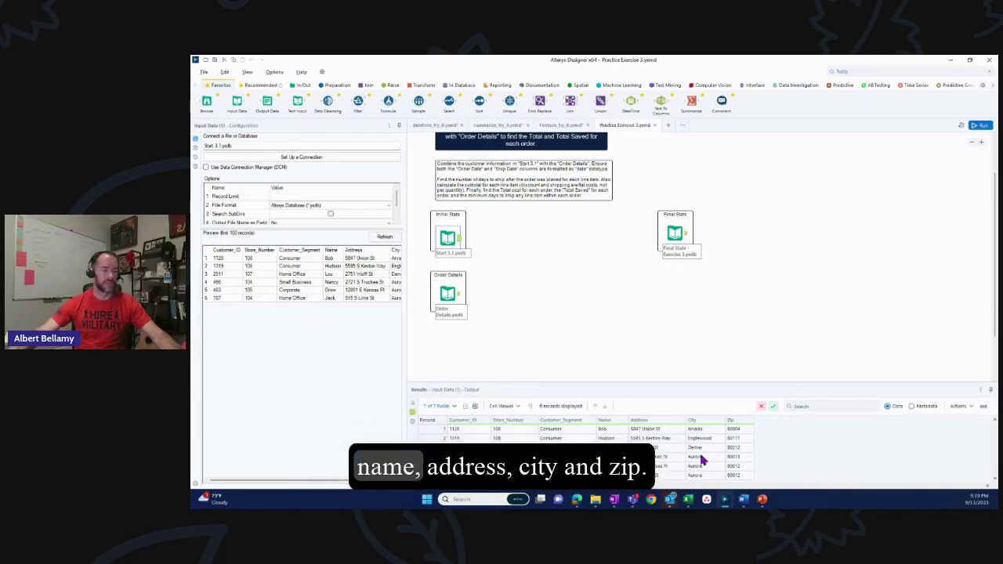
click(461, 298)
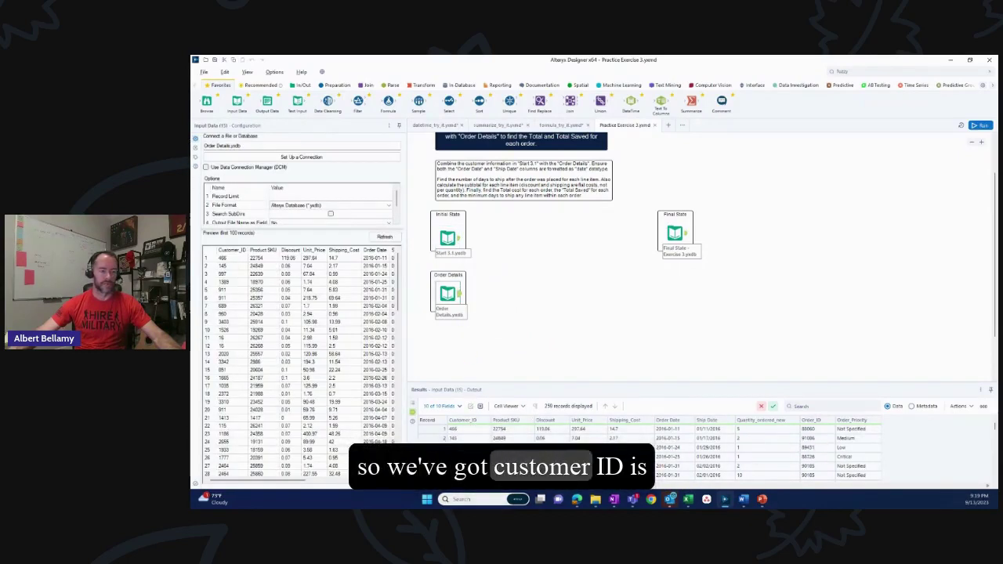
click(672, 234)
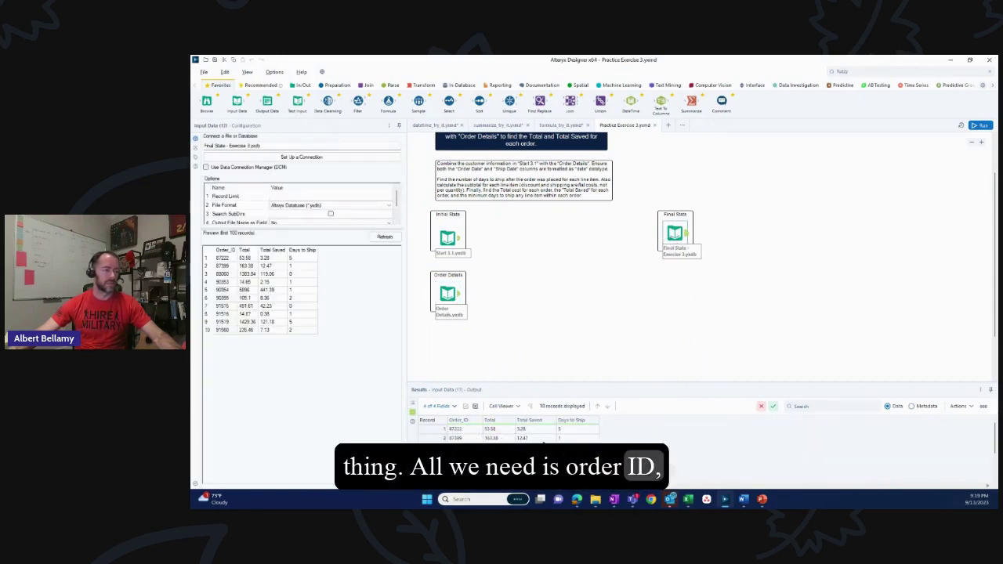
click(458, 296)
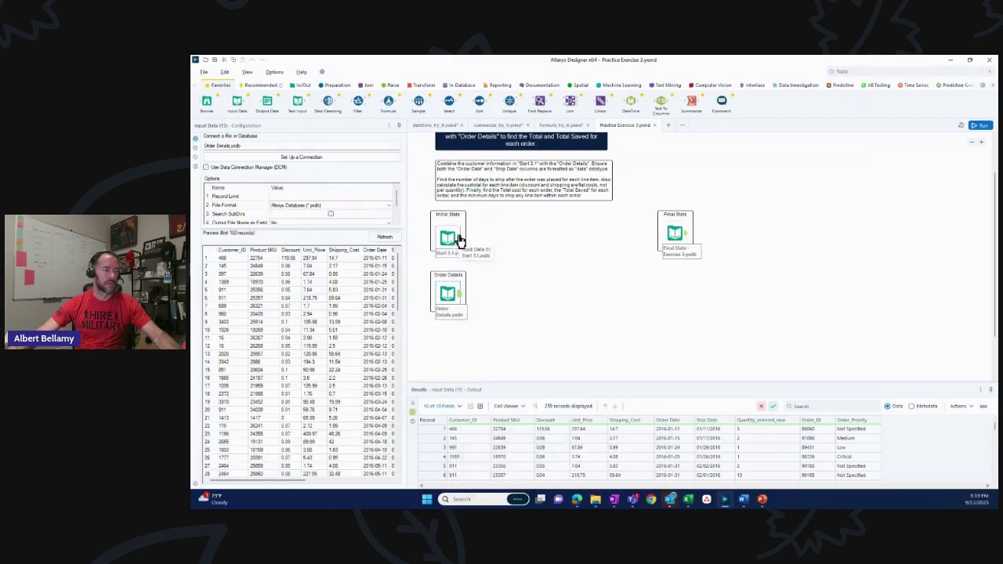
click(450, 238)
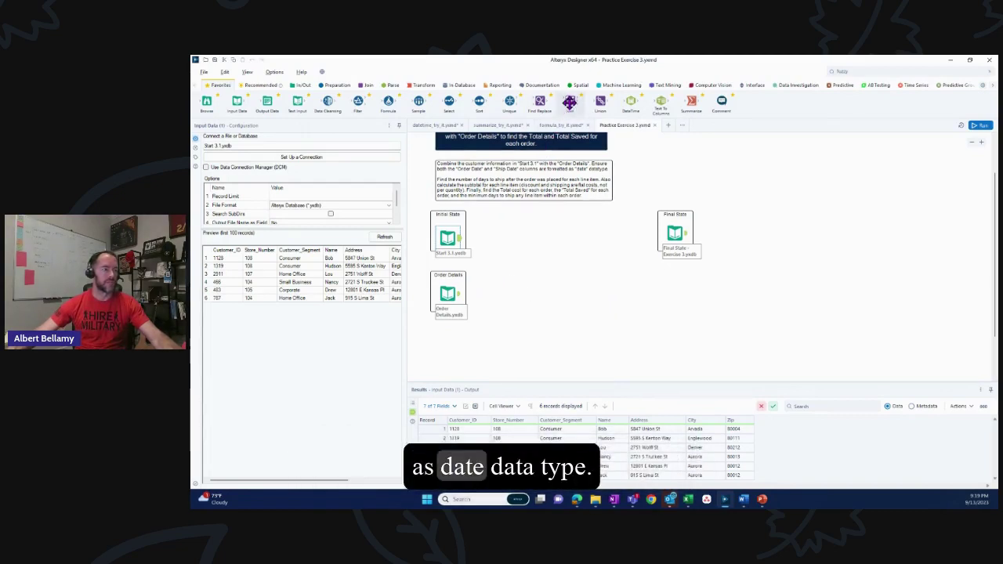
Join Start 3.1 and Order Details on Customer_ID, leaving the right-hand Customer_ID out of the output
drag(570, 100, 511, 257)
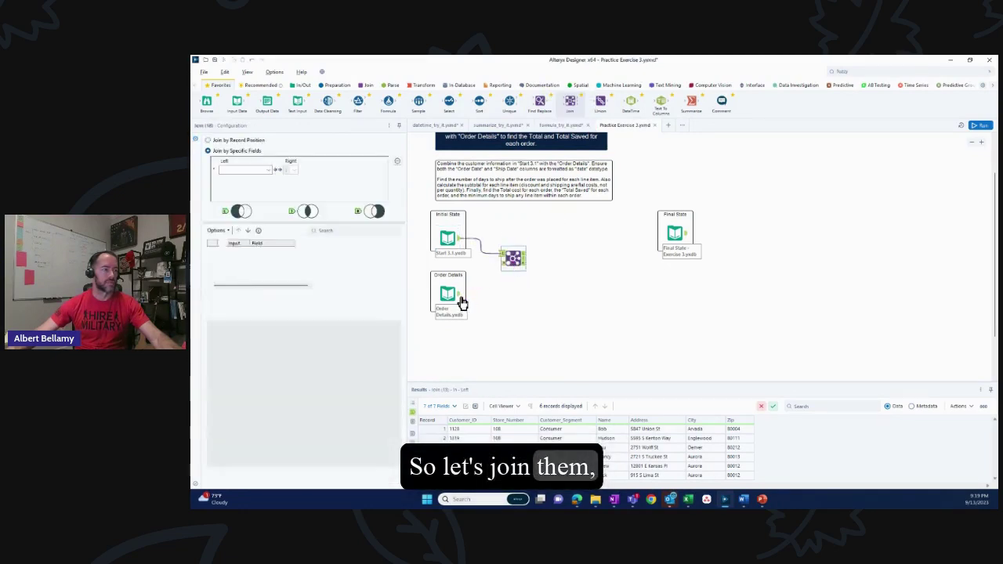
drag(465, 295, 511, 275)
click(511, 276)
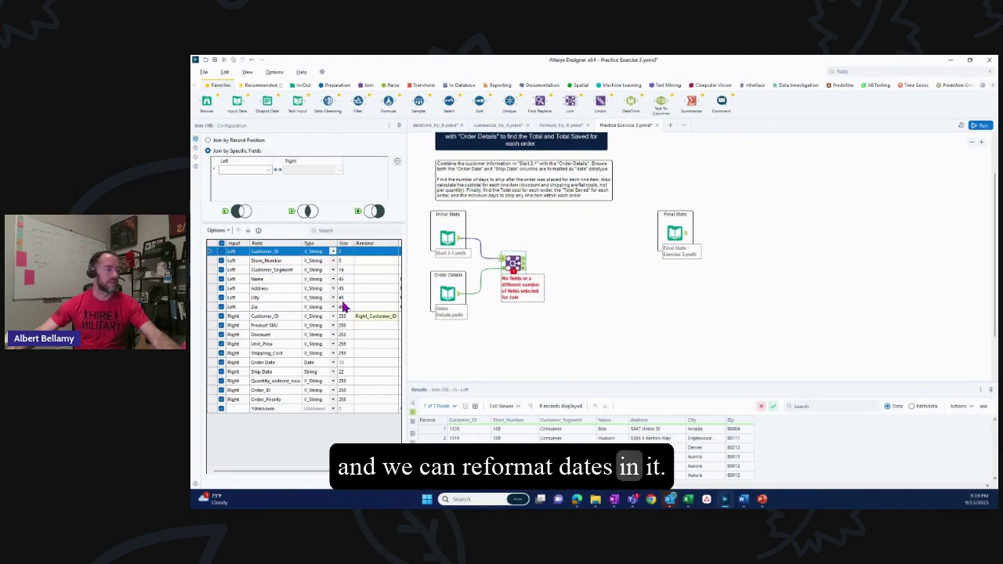
click(268, 170)
click(260, 179)
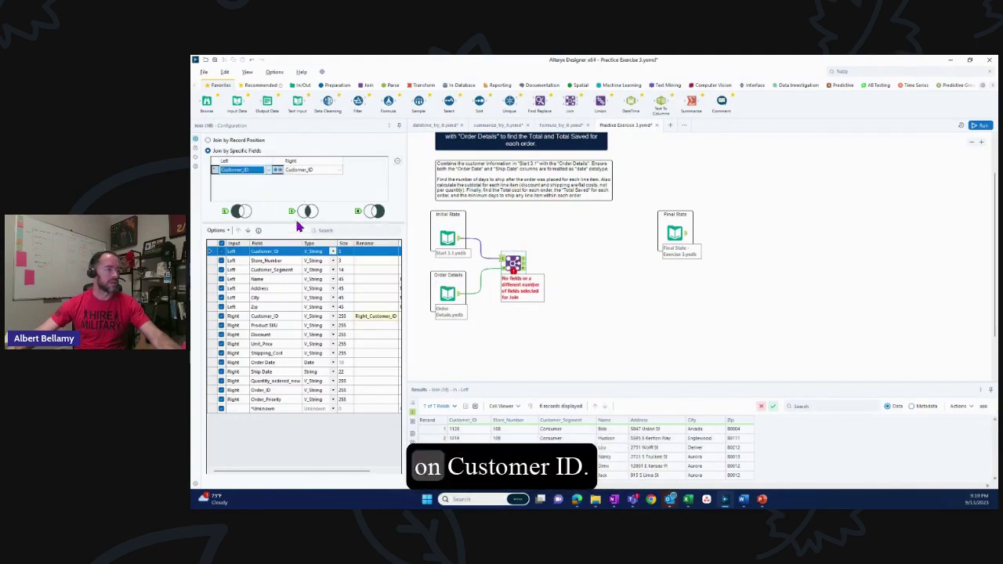
click(229, 317)
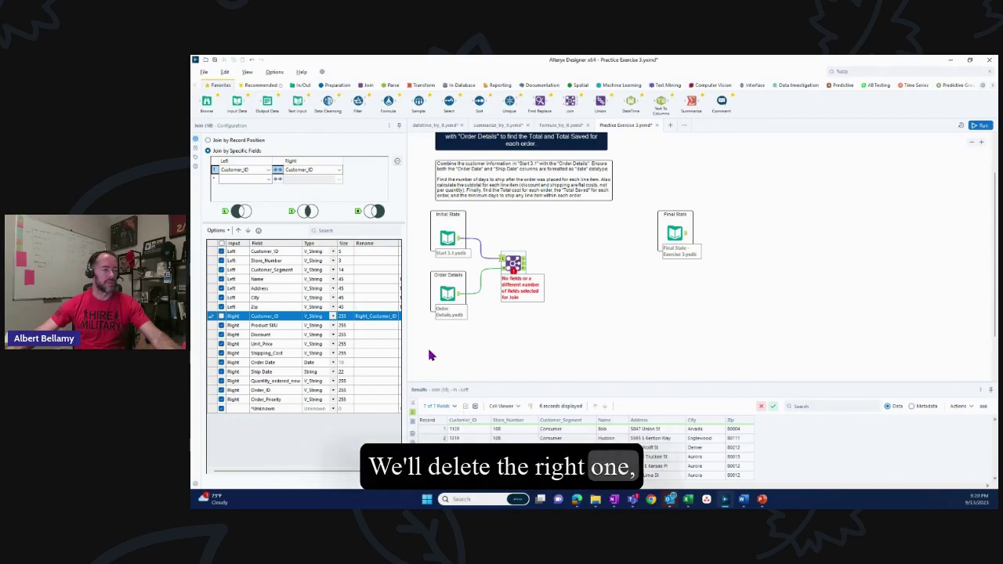
drag(432, 346, 454, 343)
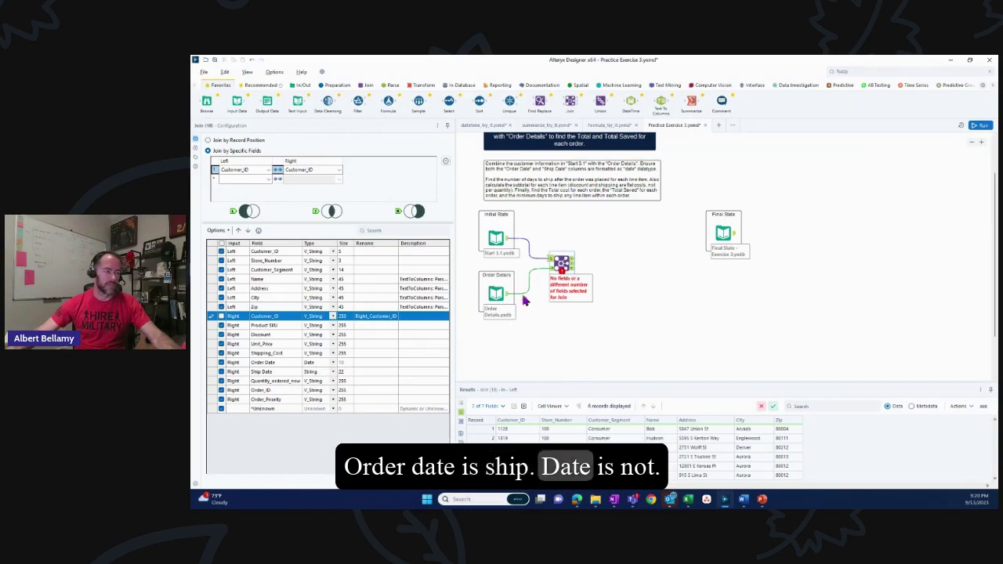
Insert a DateTime tool between Order Details and the Join, converting Ship Date from MM/dd/yyyy strings into a new column "Ship Date Form"
click(496, 293)
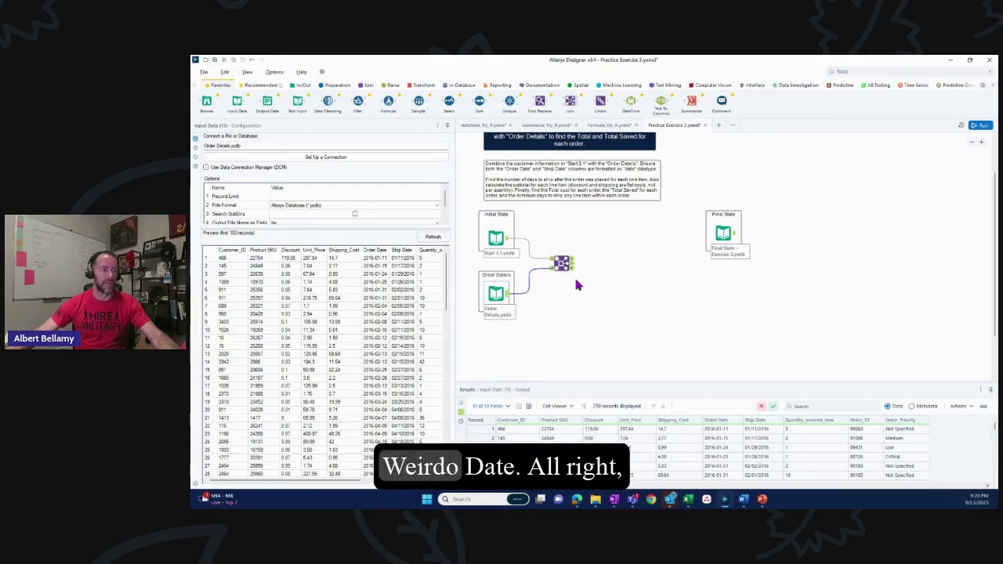
drag(631, 102, 536, 292)
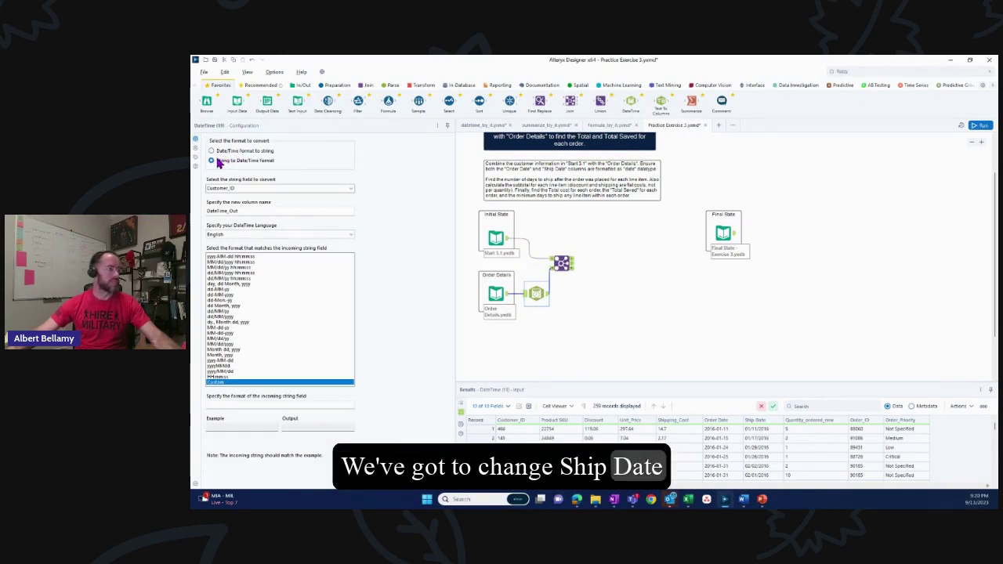
click(335, 191)
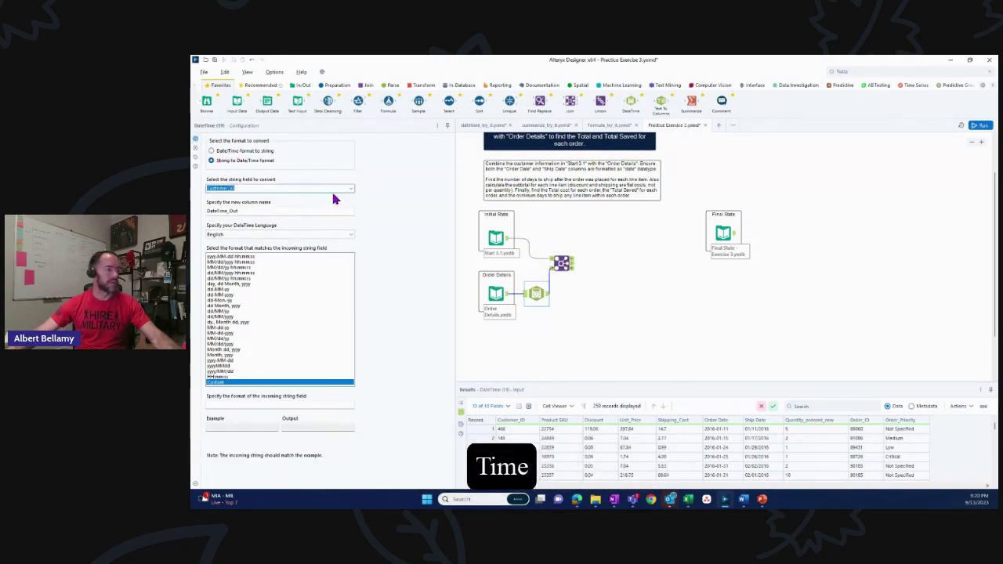
click(352, 190)
click(272, 228)
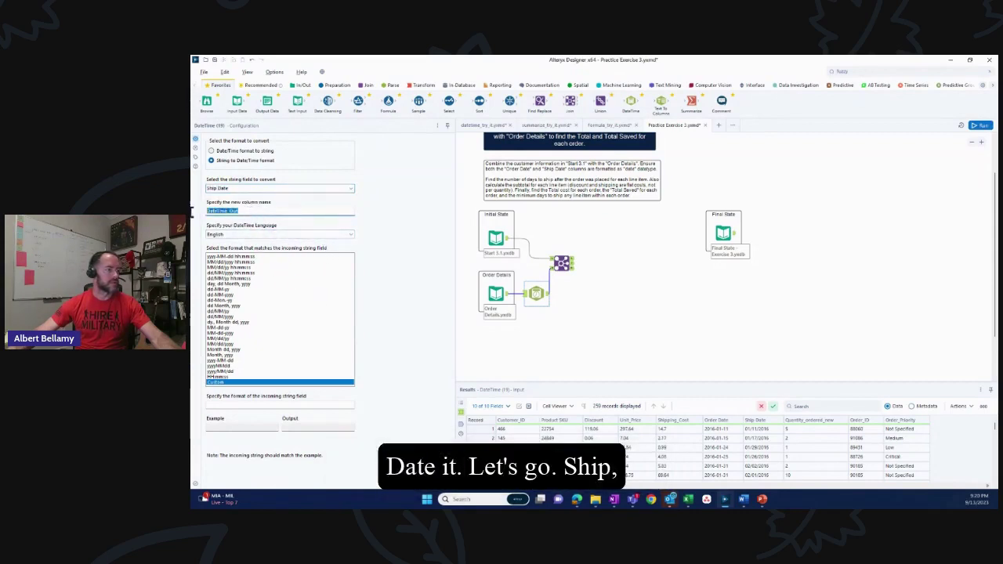
text(Shi)
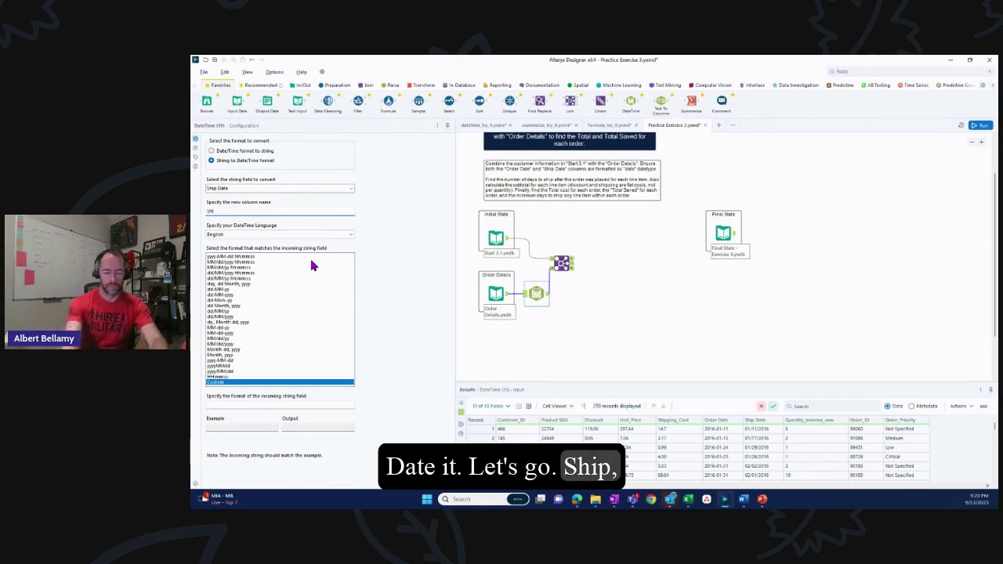
text(p )
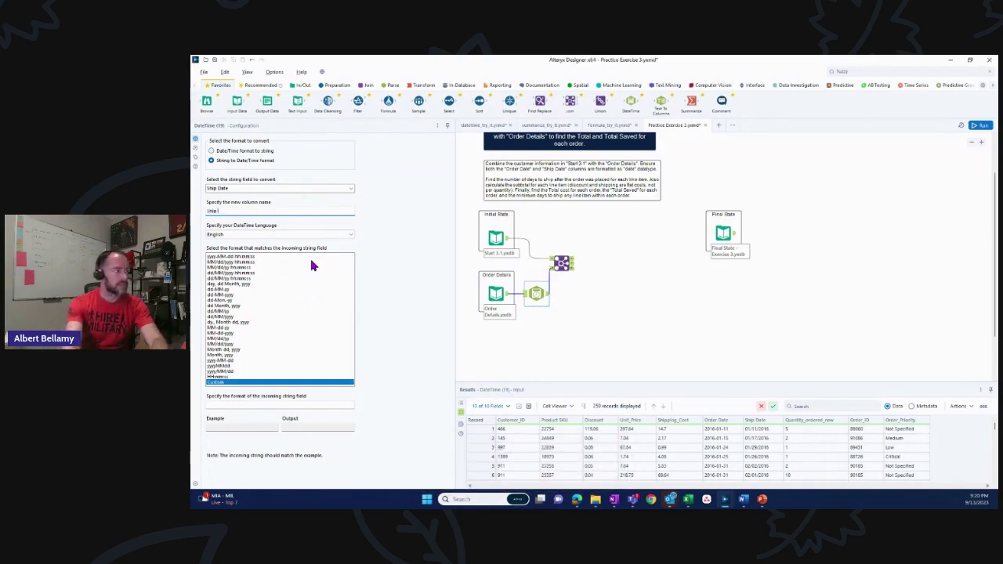
text(Date Form)
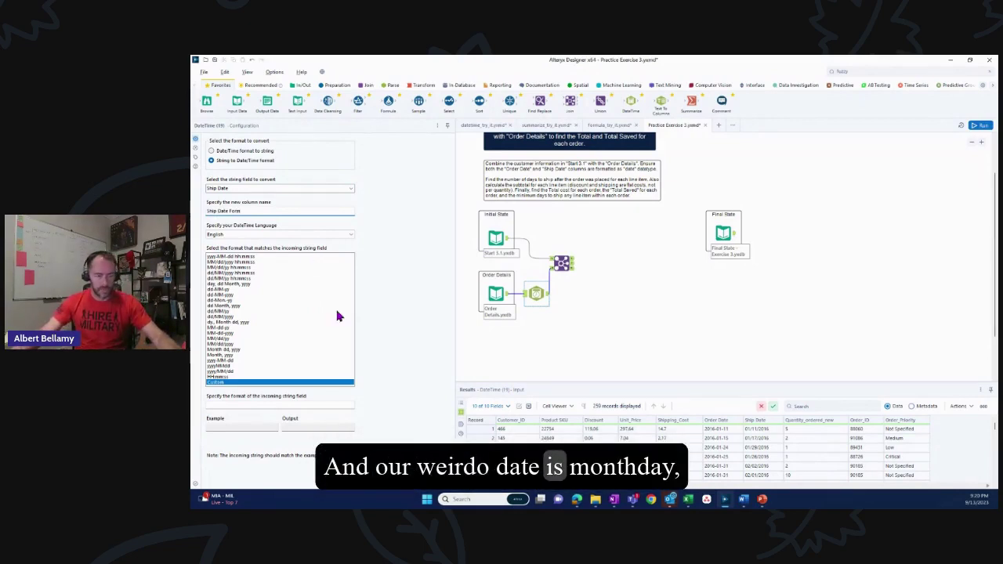
click(221, 345)
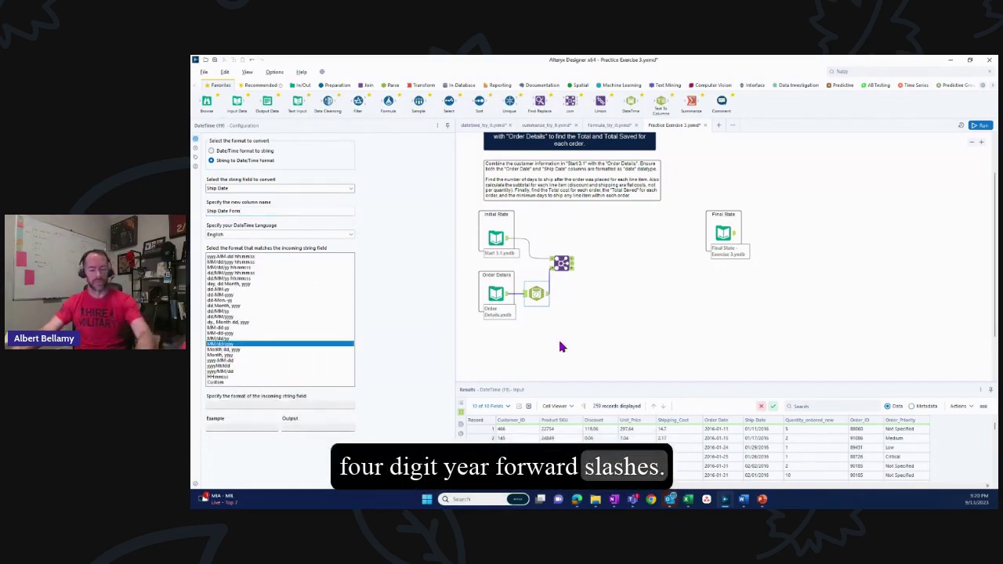
Run the workflow and inspect the DateTime tool's output
click(560, 345)
key(ctrl+r)
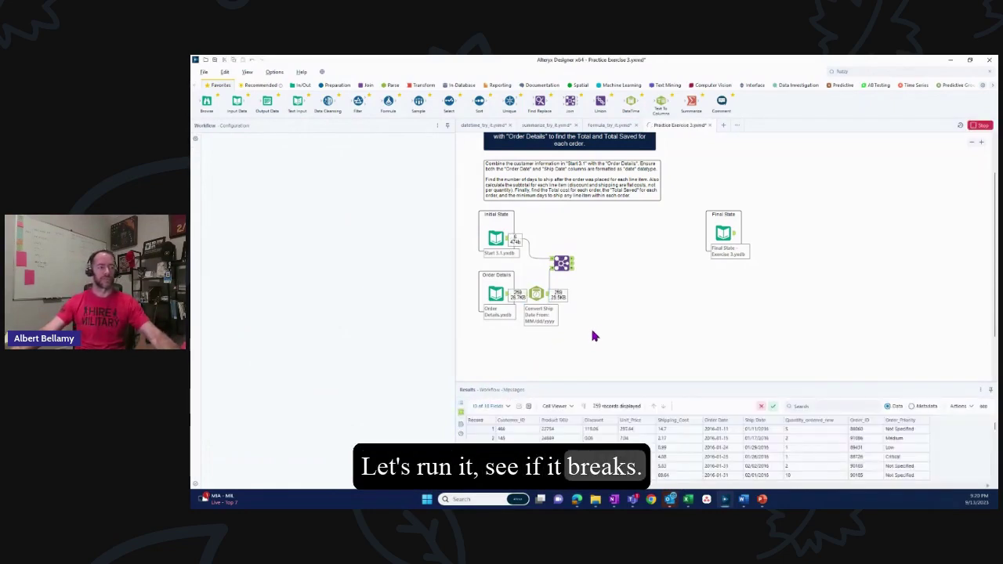
click(548, 298)
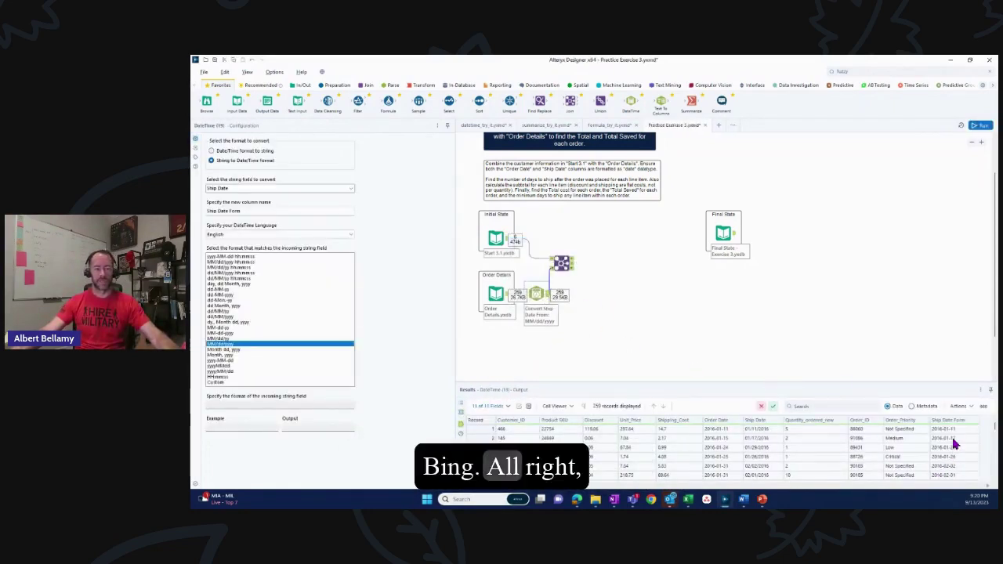
In the Join's field list, deselect the original string Ship Date and rename Ship Date Form to "Ship Date"
click(568, 270)
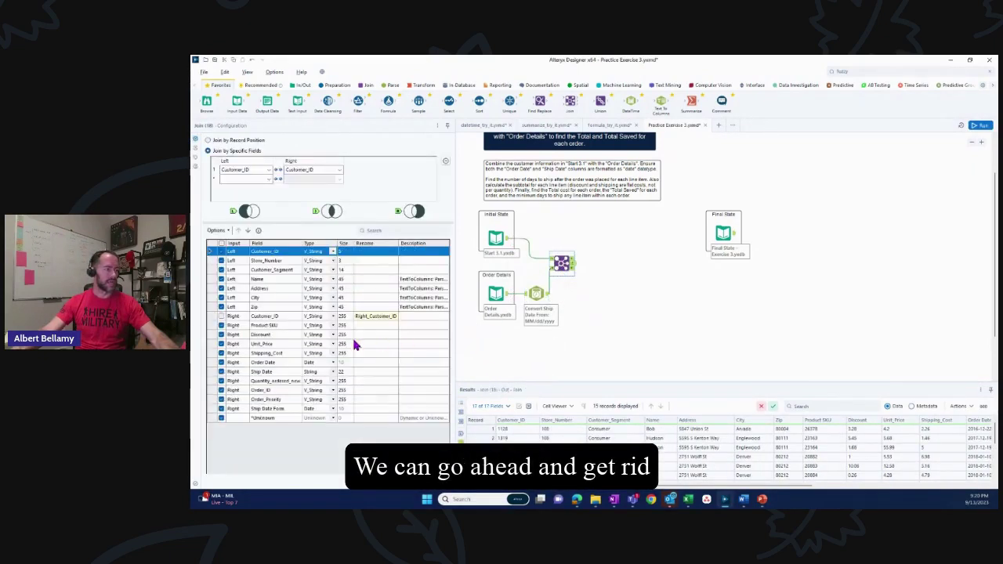
click(225, 370)
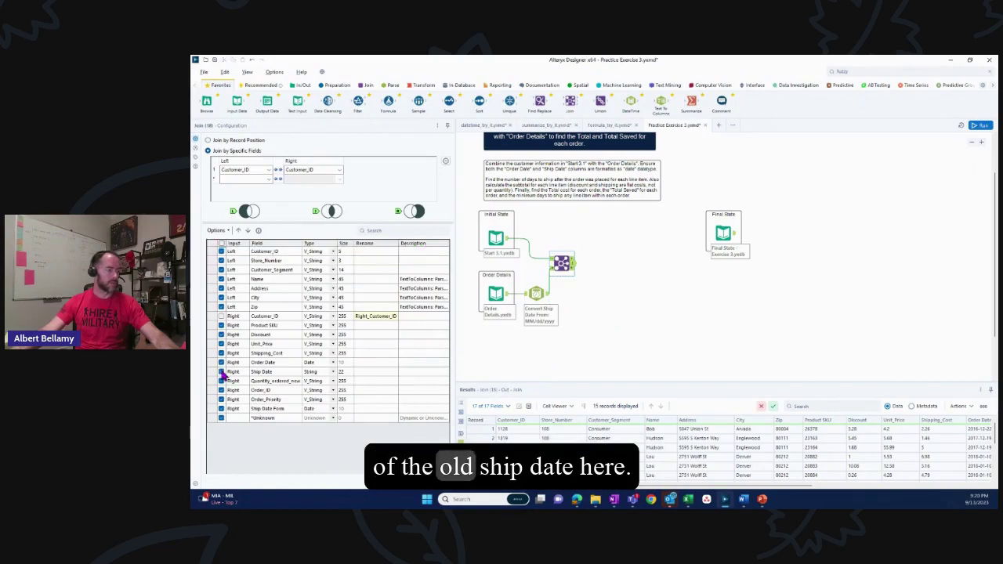
click(371, 410)
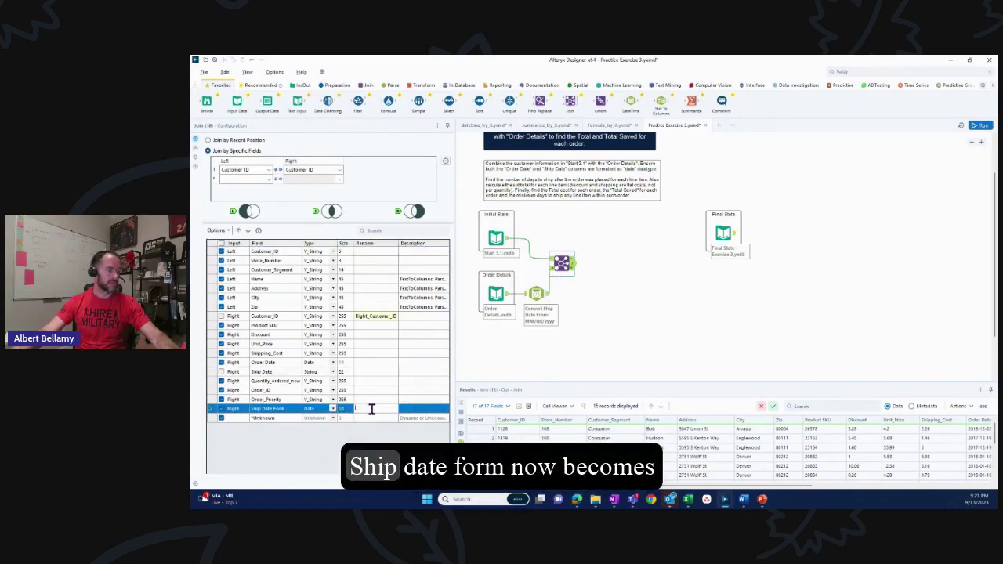
text(Ship Date)
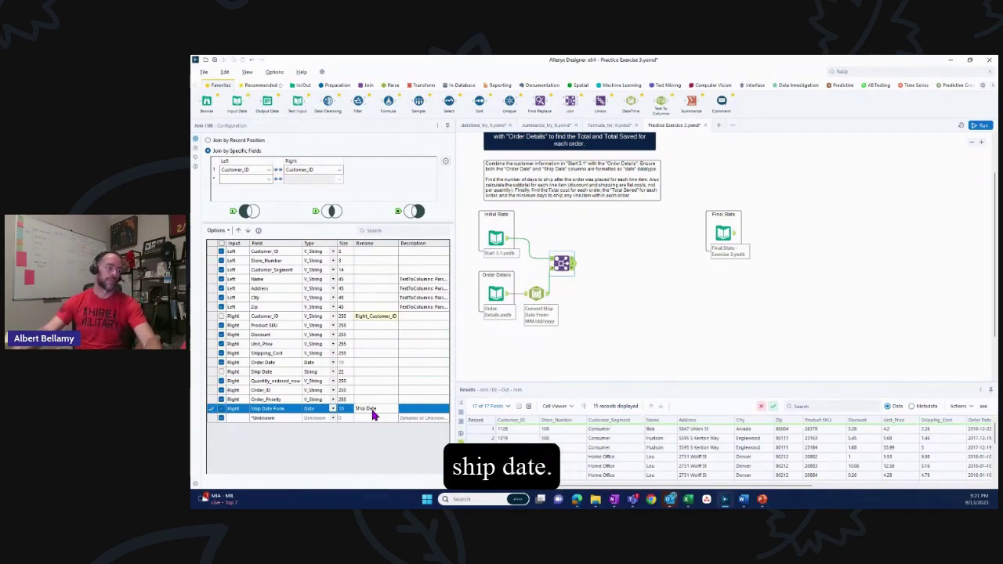
key(Return)
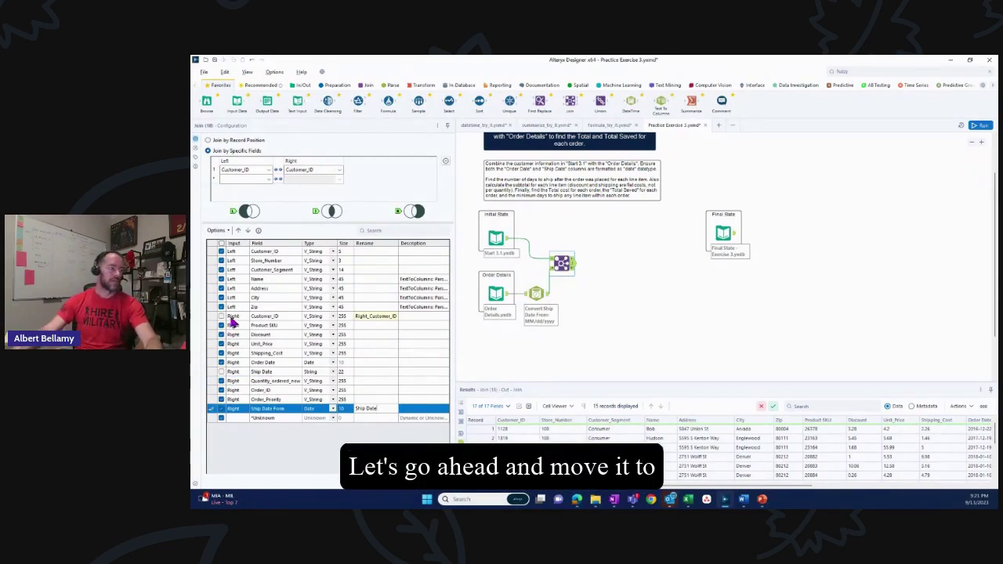
Move the renamed Ship Date Form field up to directly below Order Date in the Join's field list
click(239, 231)
click(238, 231)
click(238, 231)
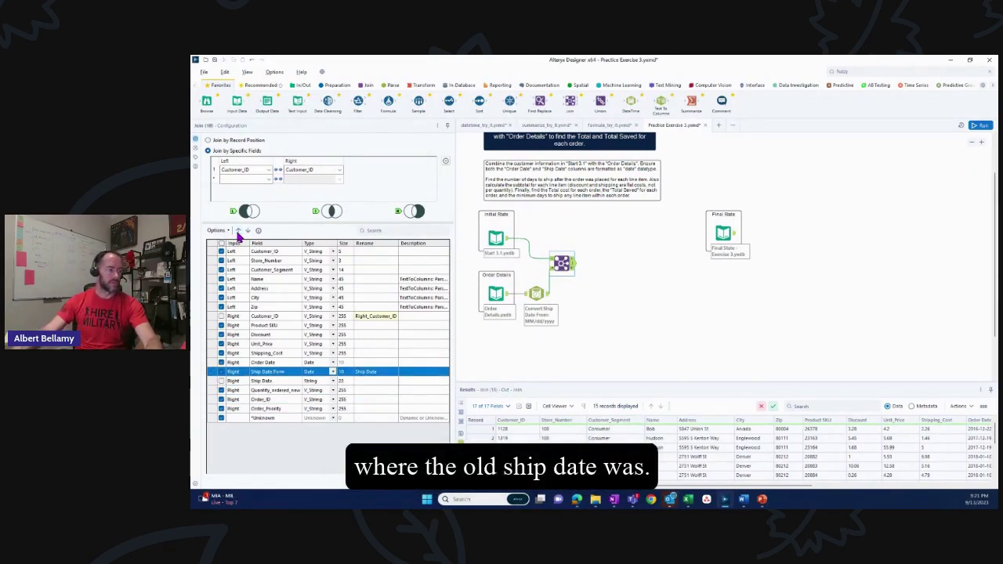
click(238, 231)
click(238, 231)
click(248, 230)
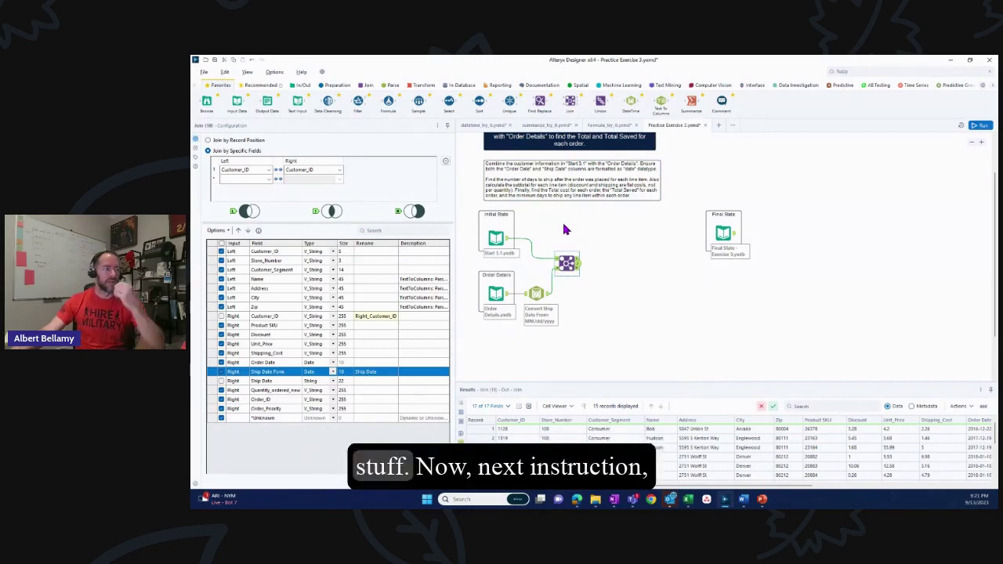
Add a Formula tool after the Join with a new output column named "Days to Ship", matching the Final State's column name
scroll(560, 237, up, 2)
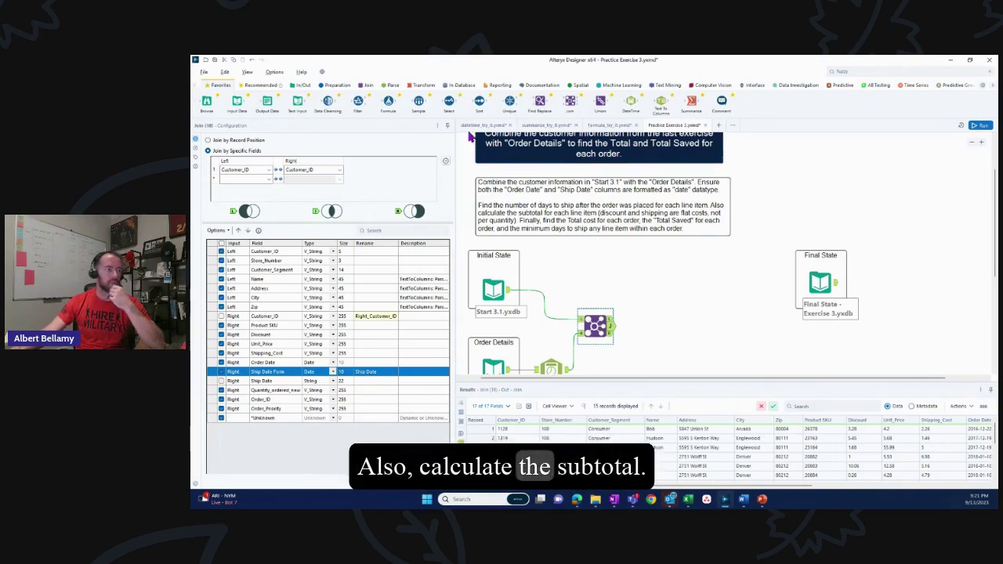
drag(388, 101, 682, 360)
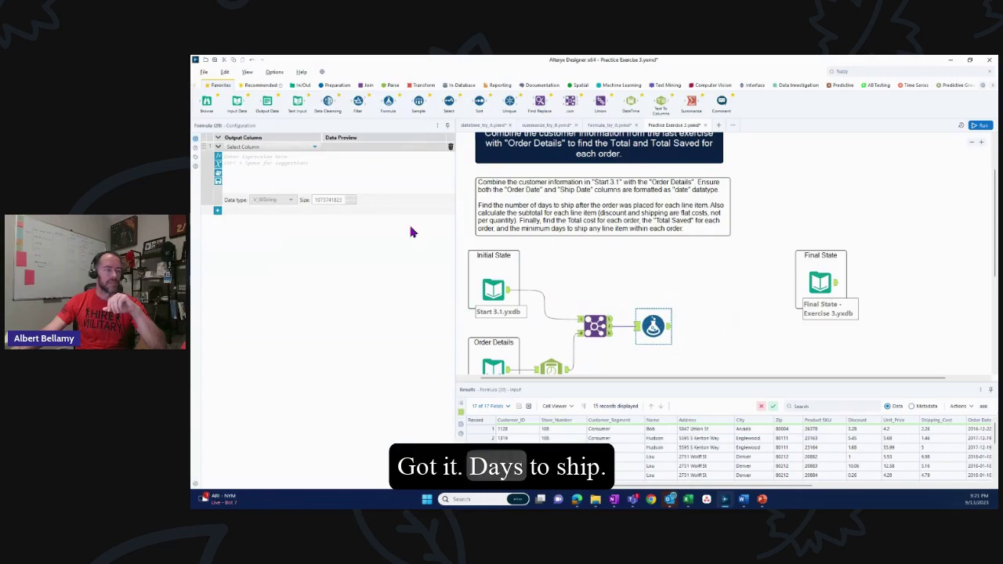
click(318, 148)
click(274, 159)
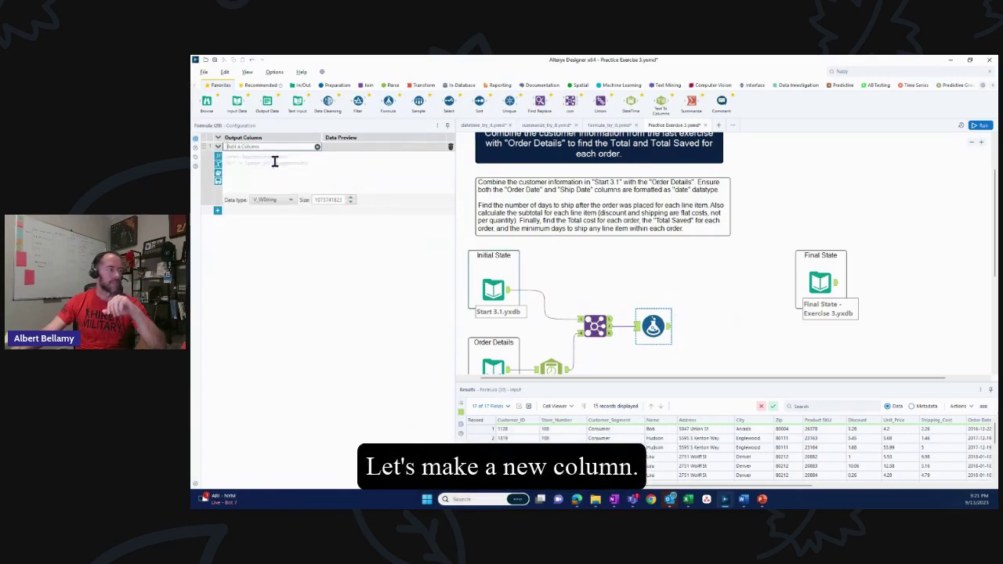
text(Days)
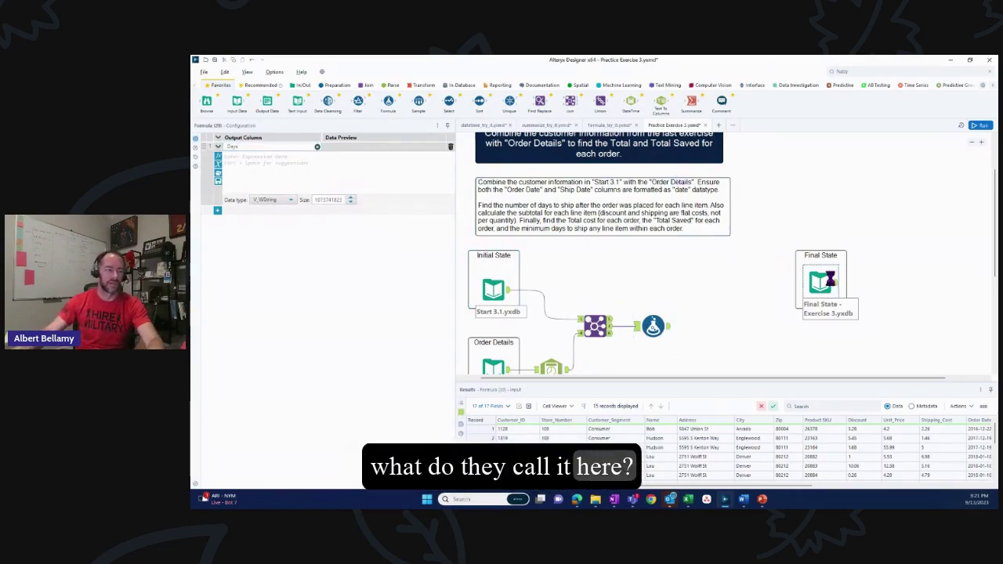
click(819, 282)
click(653, 324)
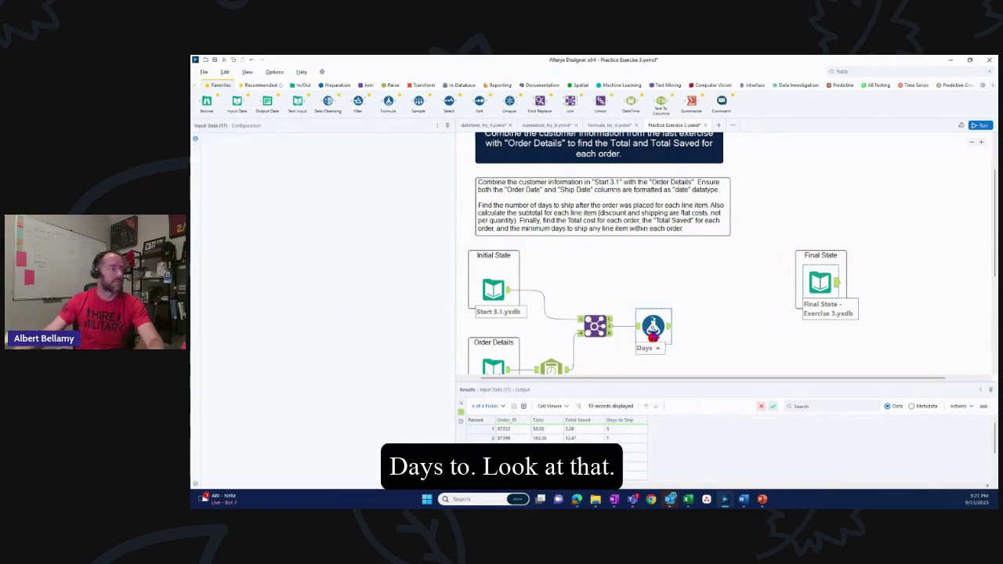
click(266, 149)
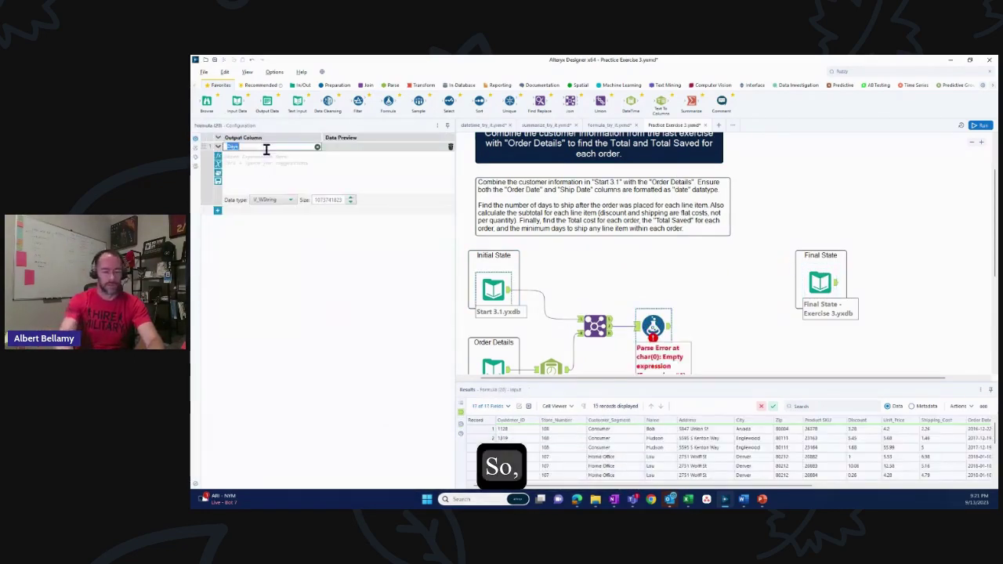
click(266, 149)
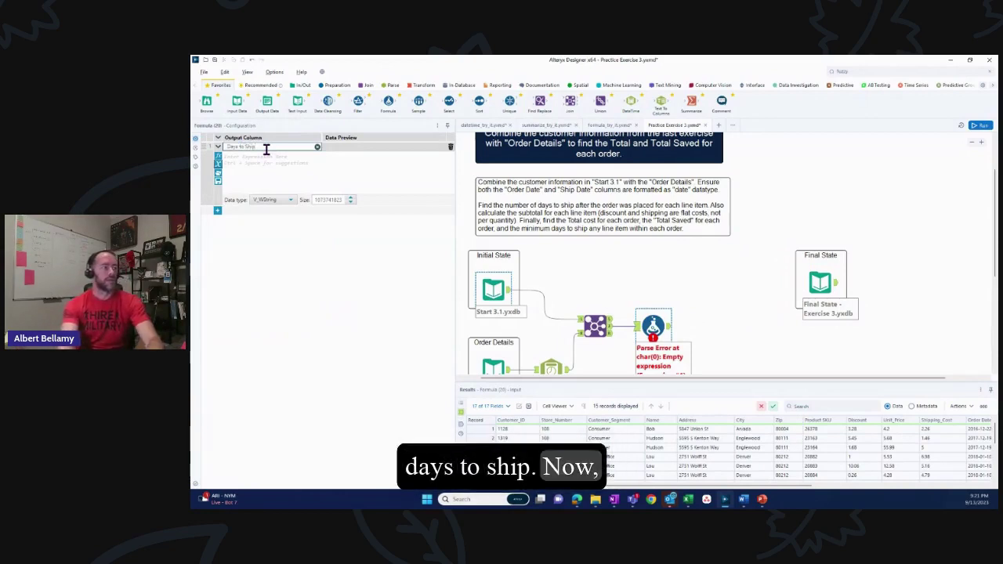
Enter the Days to Ship expression as DateTimeDiff([Ship Date],[Order Date],"days")
text(diff)
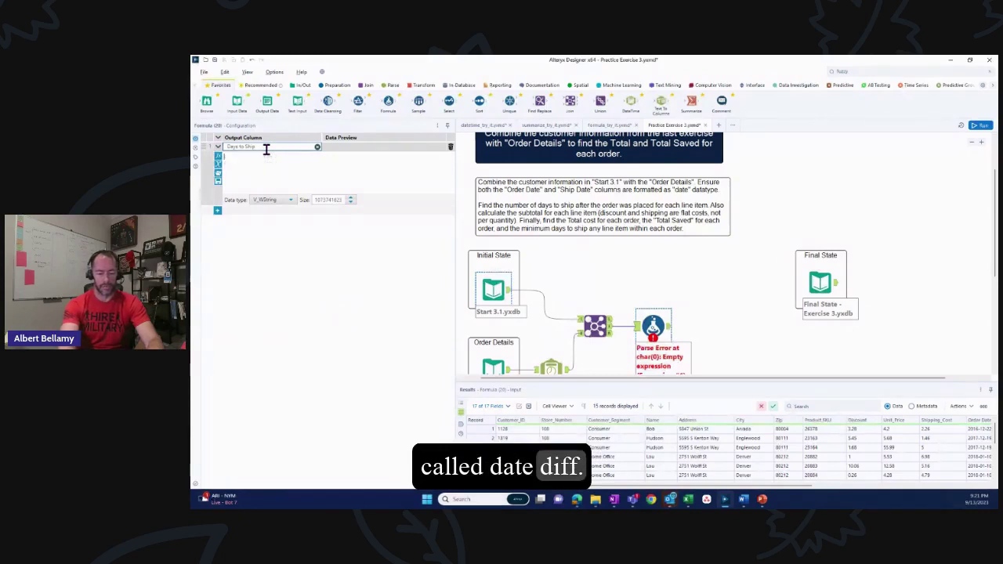
key(Return)
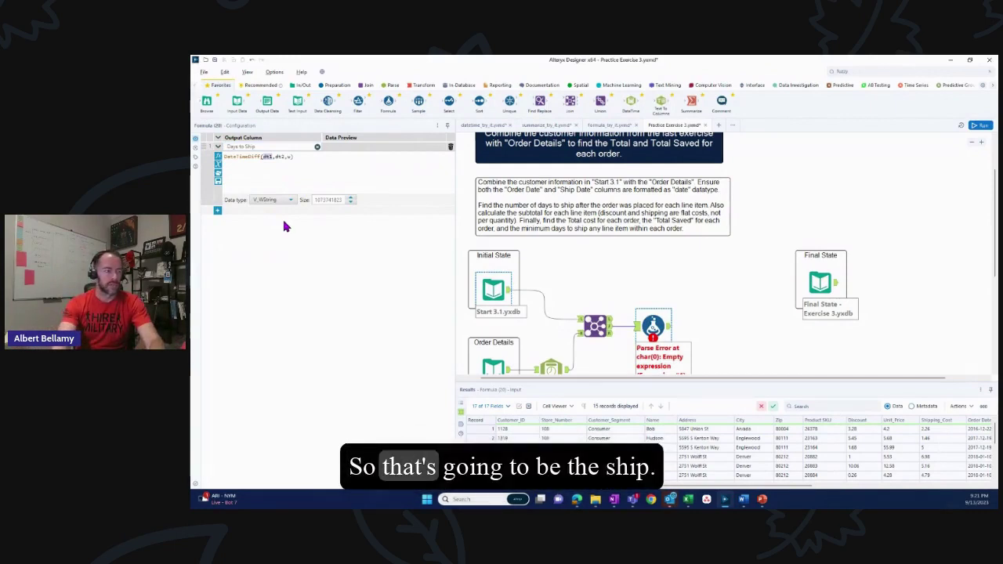
text([s)
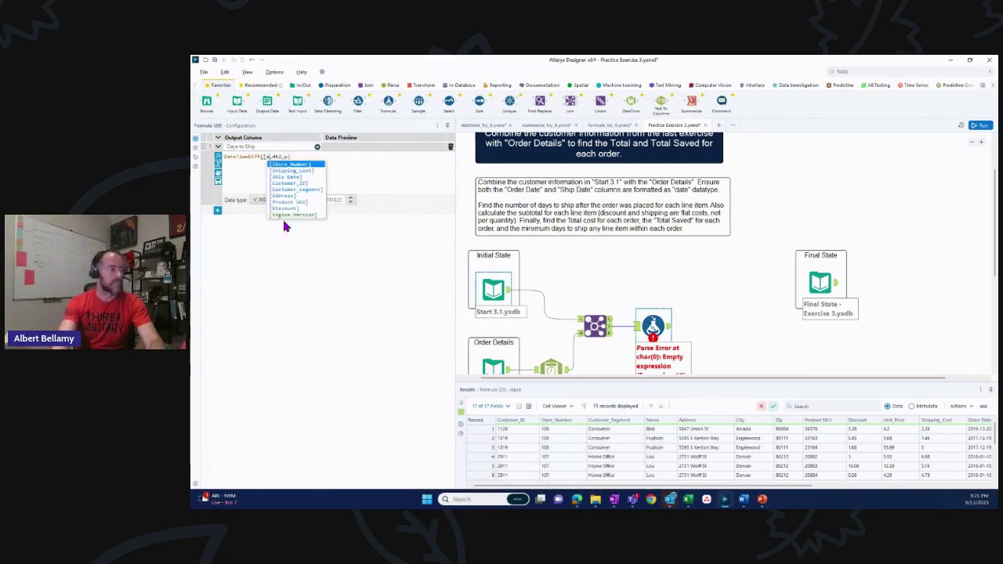
key(Down)
key(Down)
key(Return)
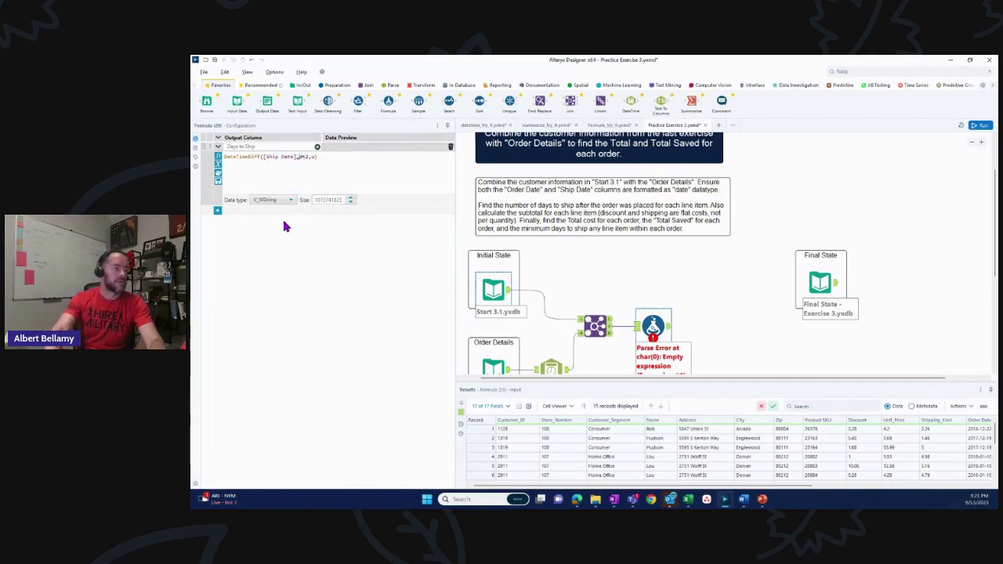
text([)
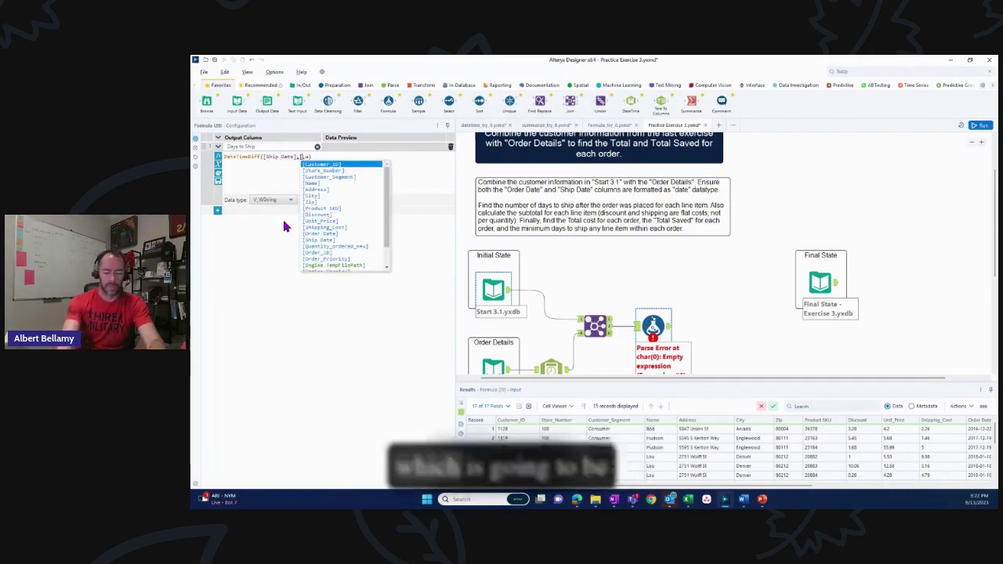
text(or)
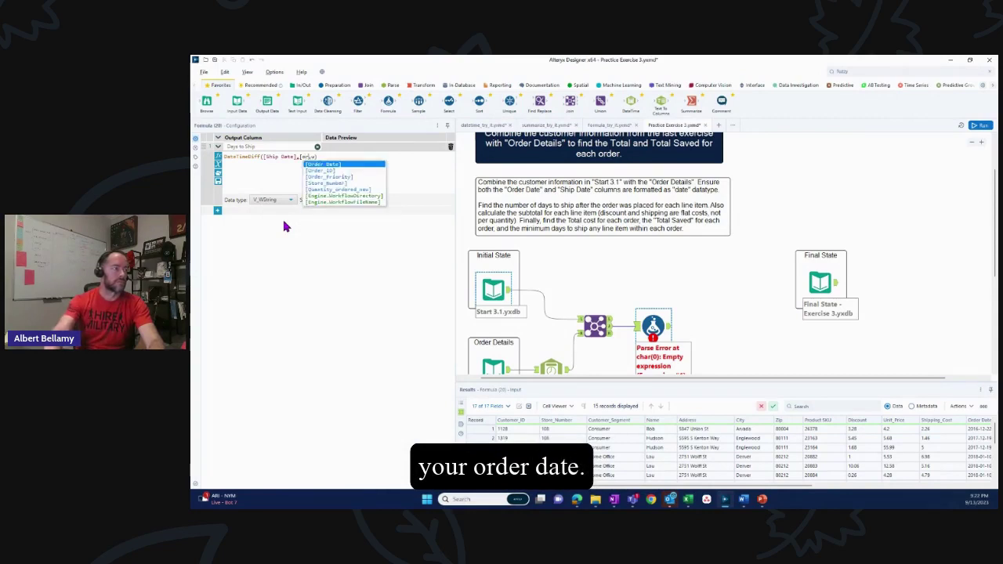
key(Return)
text(,")
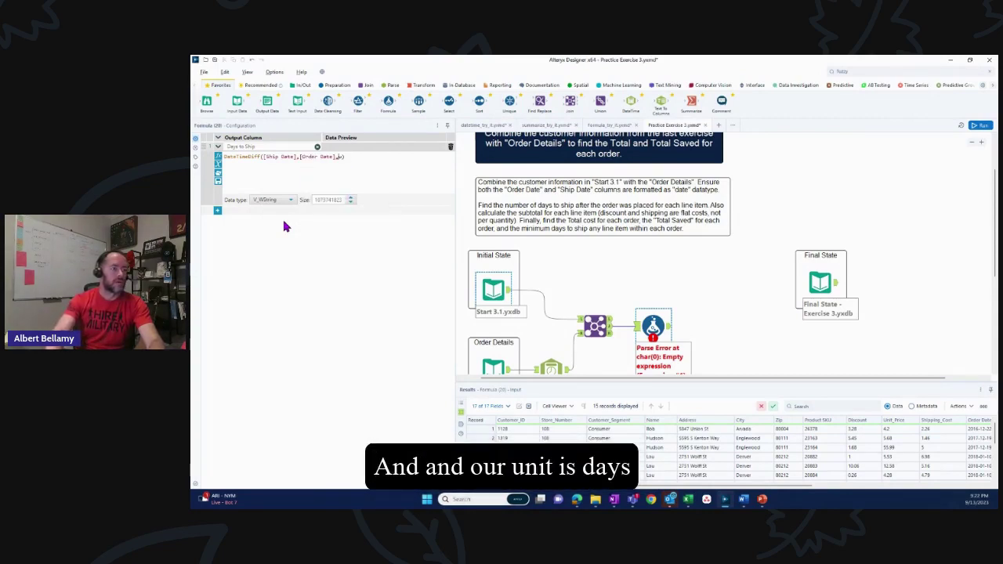
text(d)
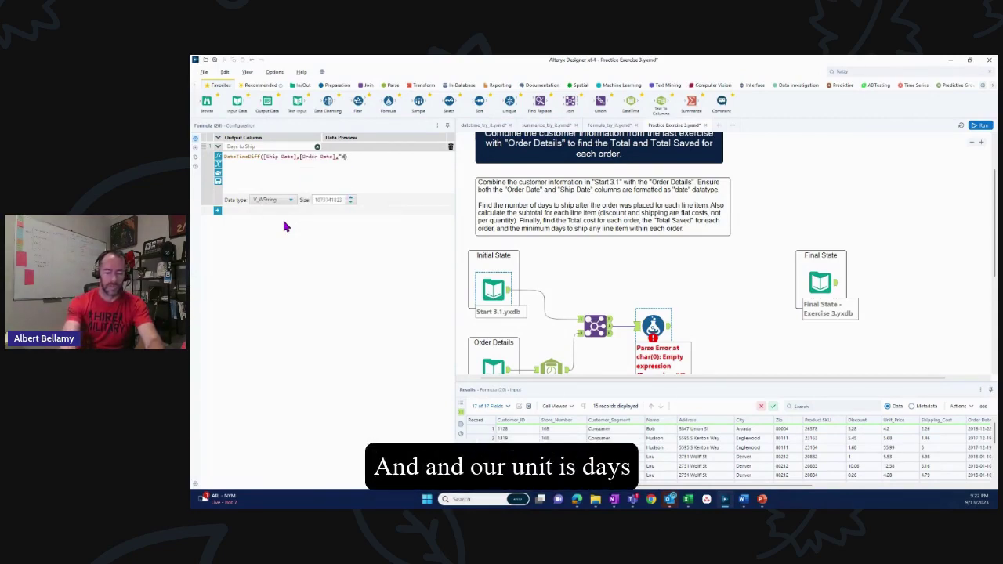
text(ays)
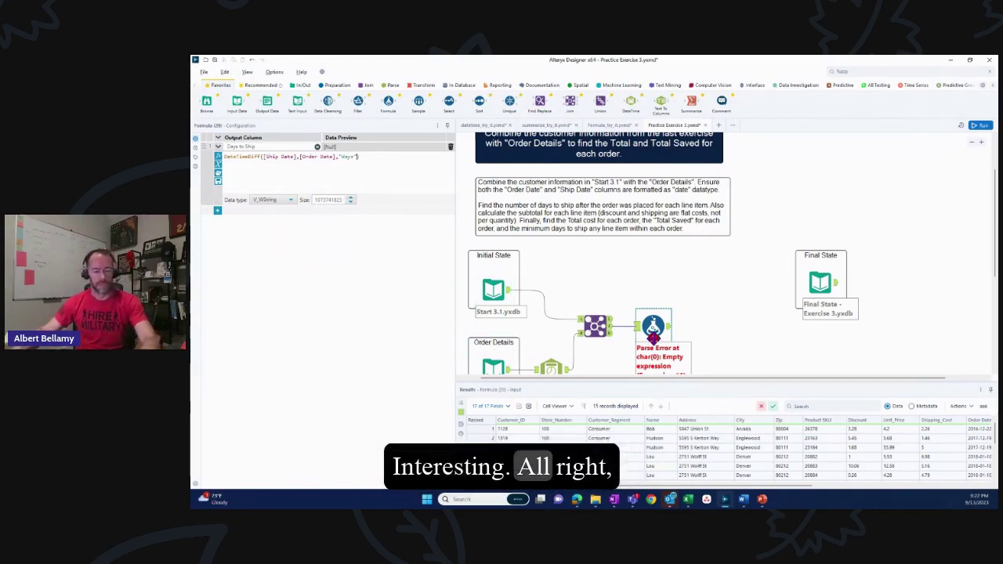
Run the workflow and examine the date, price, shipping, quantity and Days to Ship columns in the Formula tool's output
key(ctrl+r)
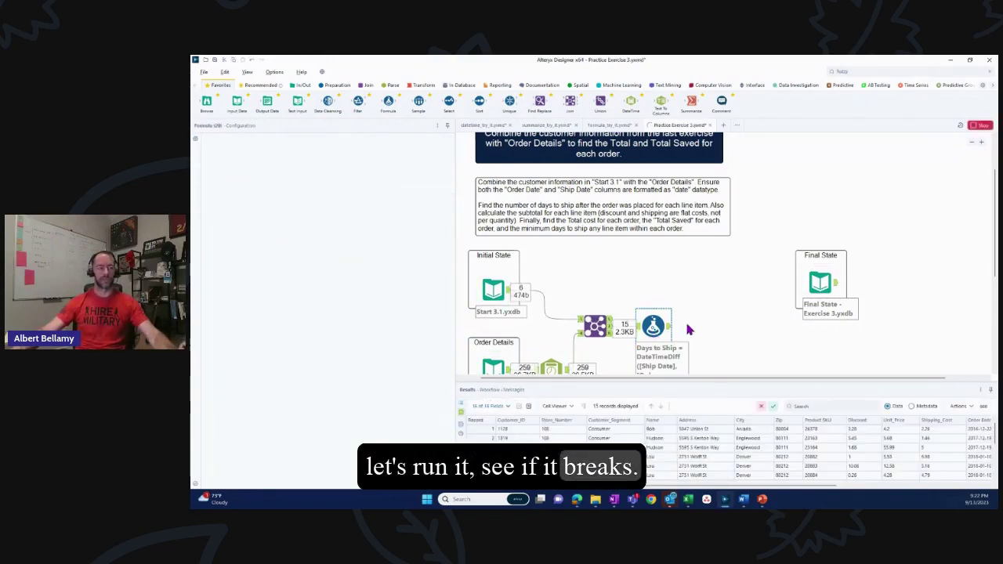
key(Return)
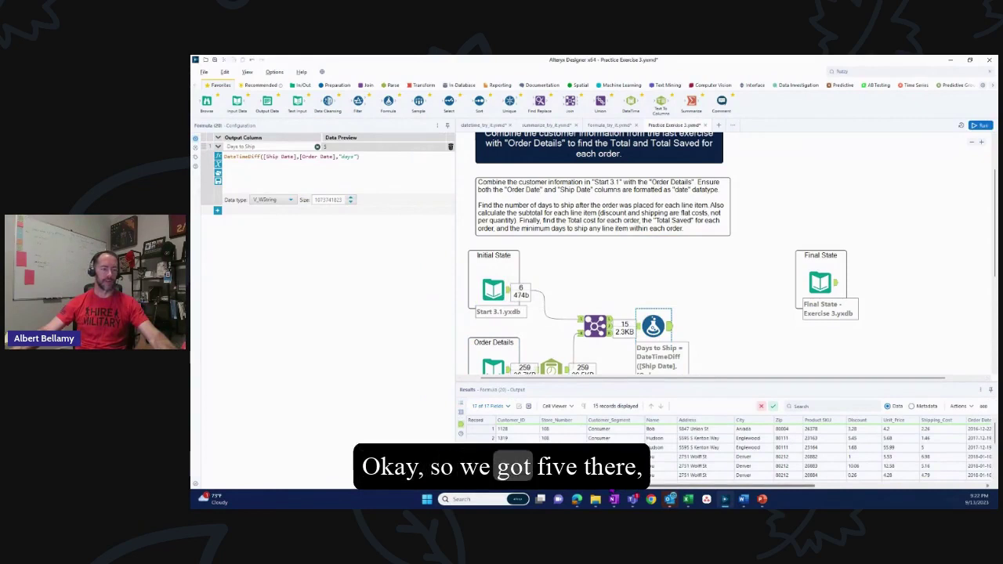
drag(666, 485, 722, 485)
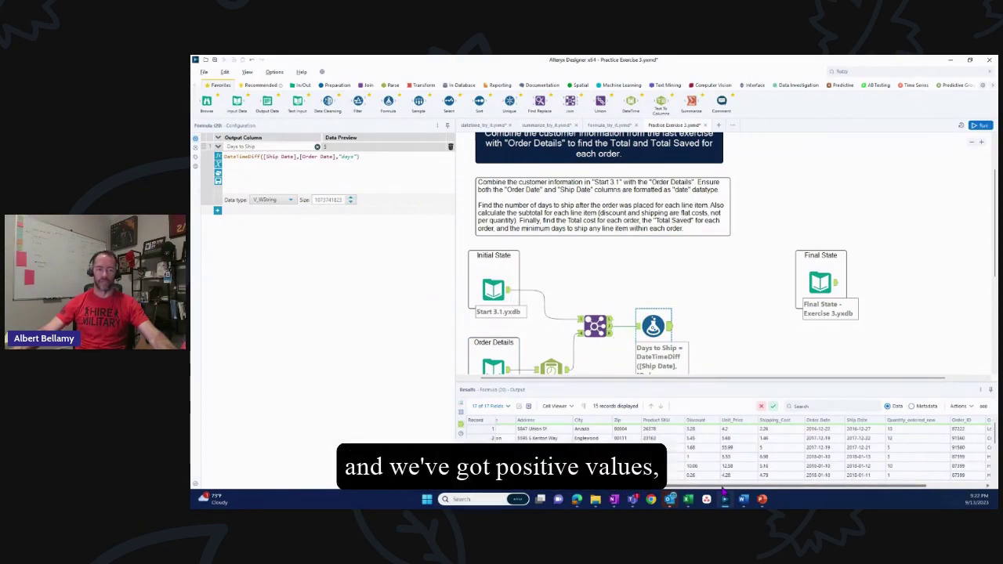
drag(723, 486, 783, 486)
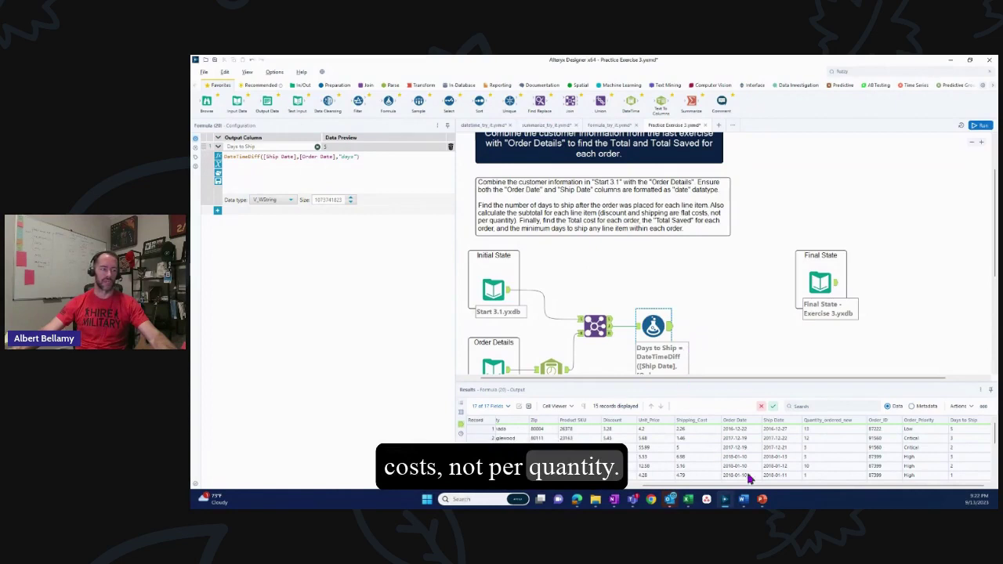
drag(764, 487, 732, 483)
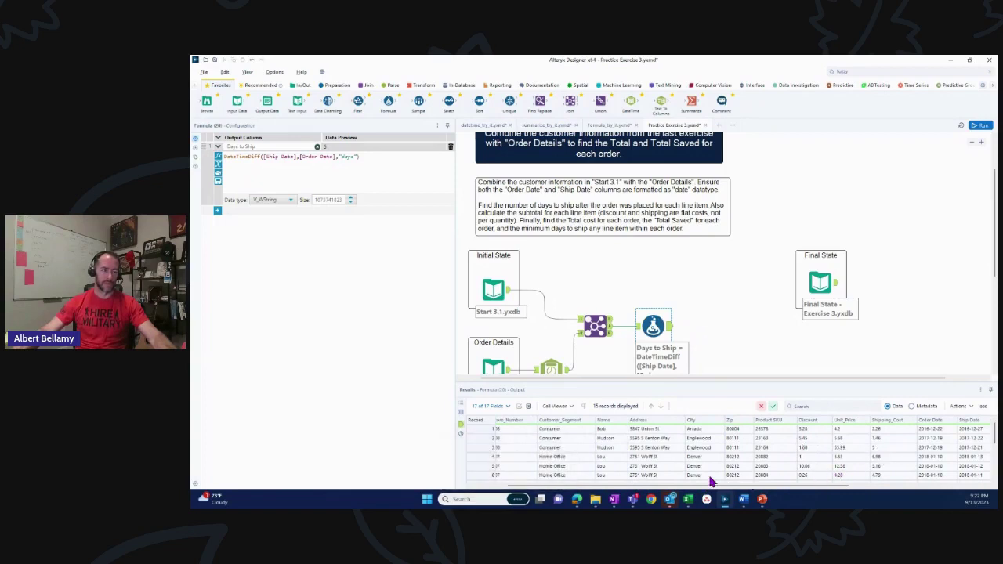
drag(688, 491, 845, 487)
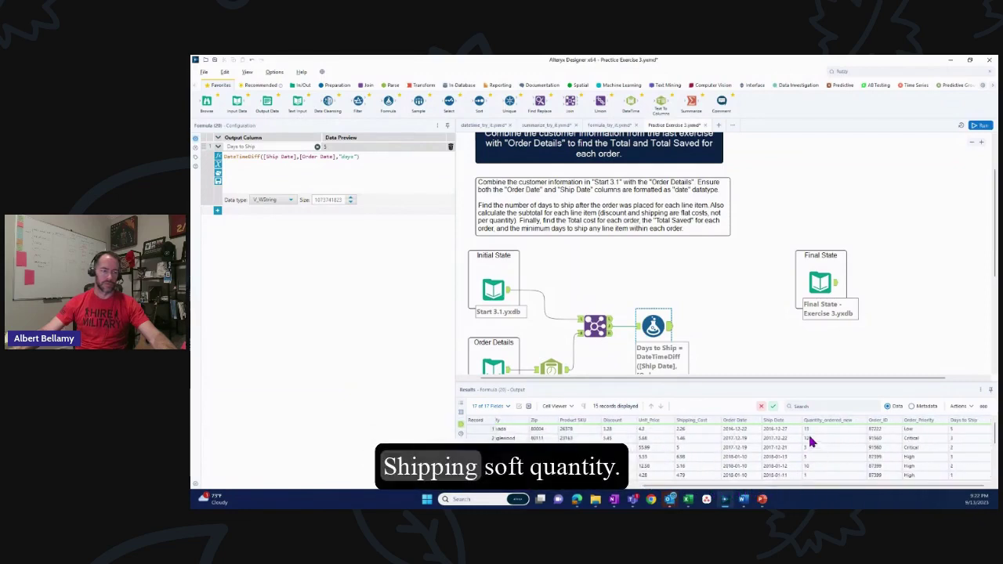
Check the Final State's column names and add a second output column named "Total" to the Formula tool
click(219, 213)
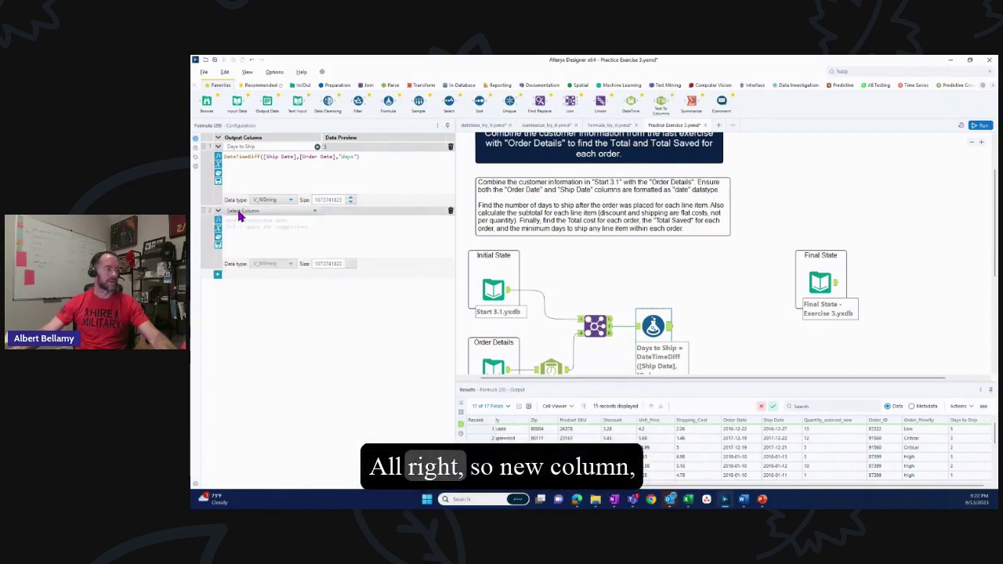
click(820, 283)
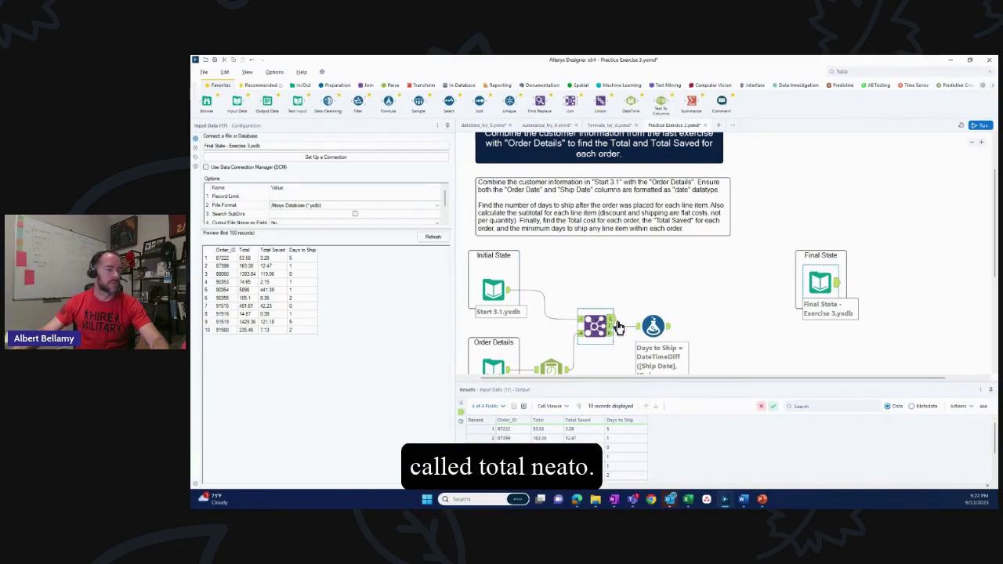
click(654, 325)
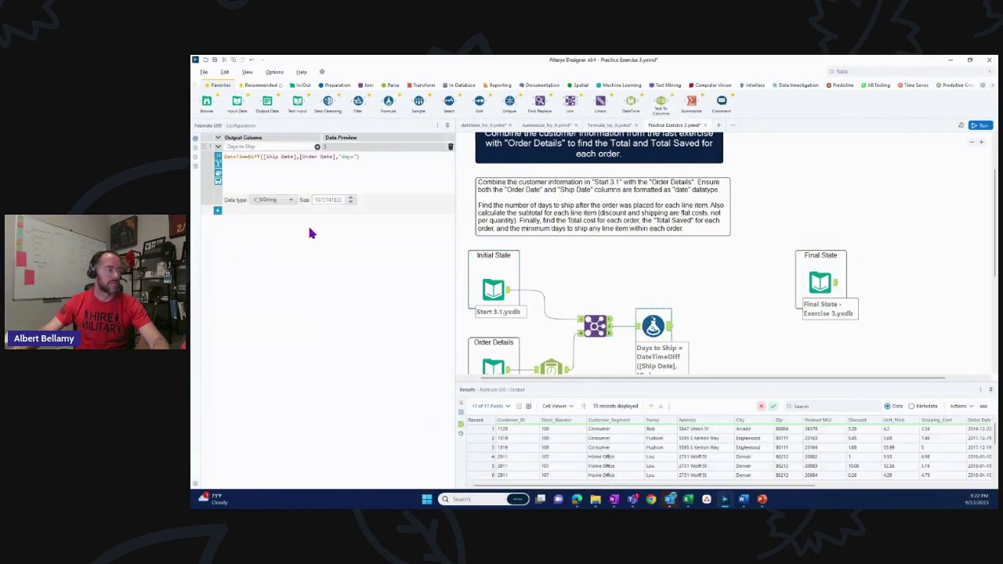
click(218, 213)
click(258, 213)
click(264, 221)
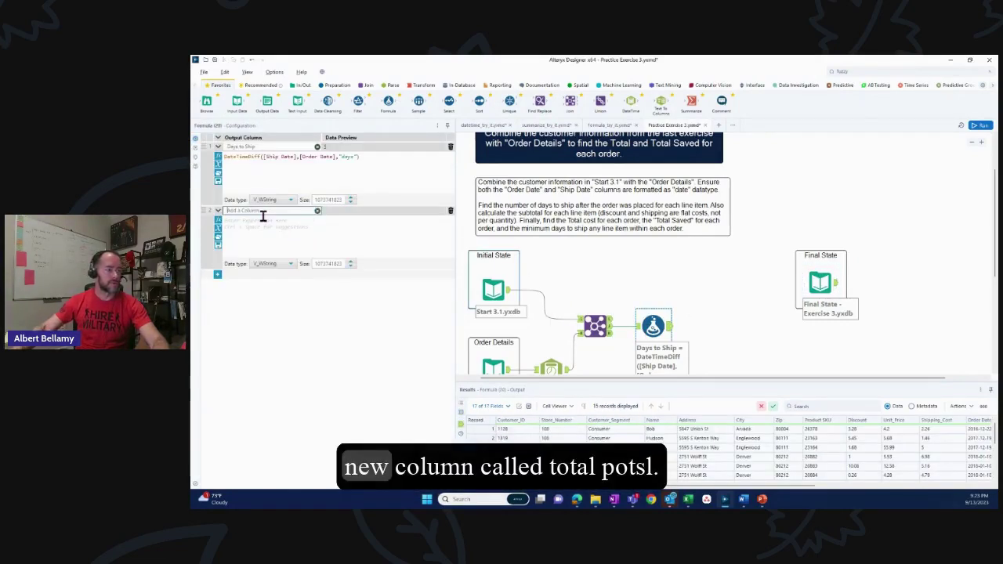
text(Total)
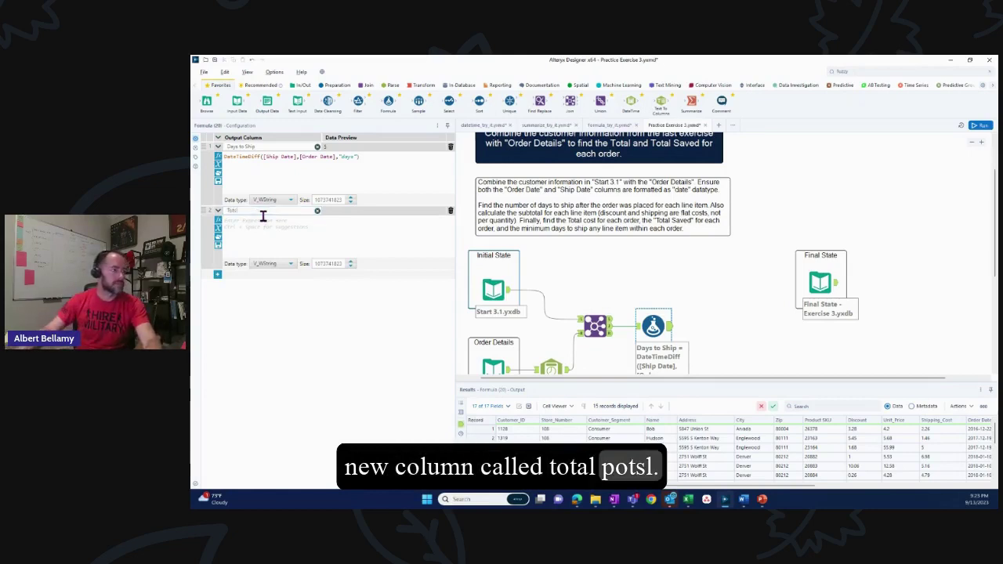
double_click(263, 214)
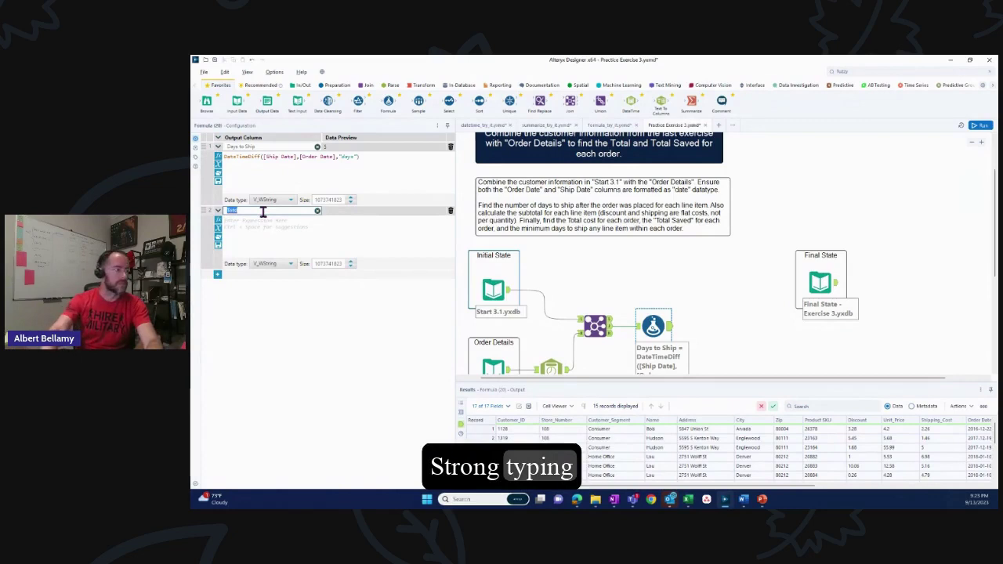
key(BackSpace)
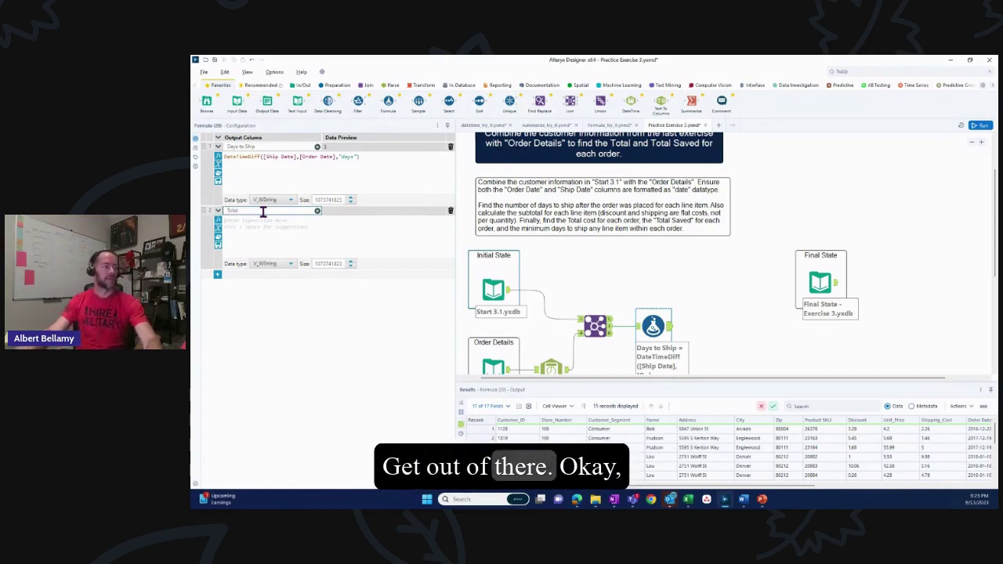
Enter the Total expression as [Quantity_ordered_new]*[Unit_Price]
click(255, 225)
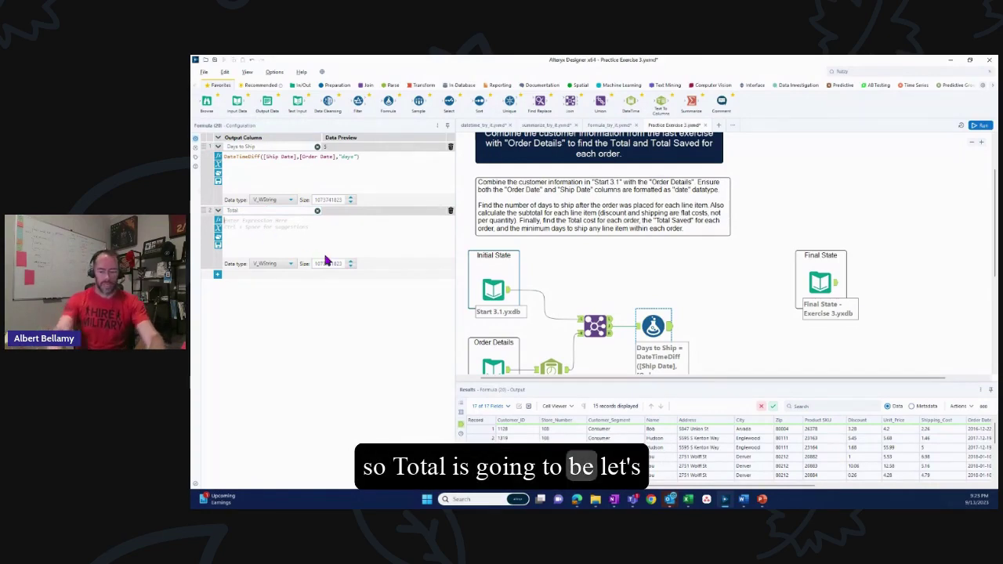
text([Quantity_ordered_new)
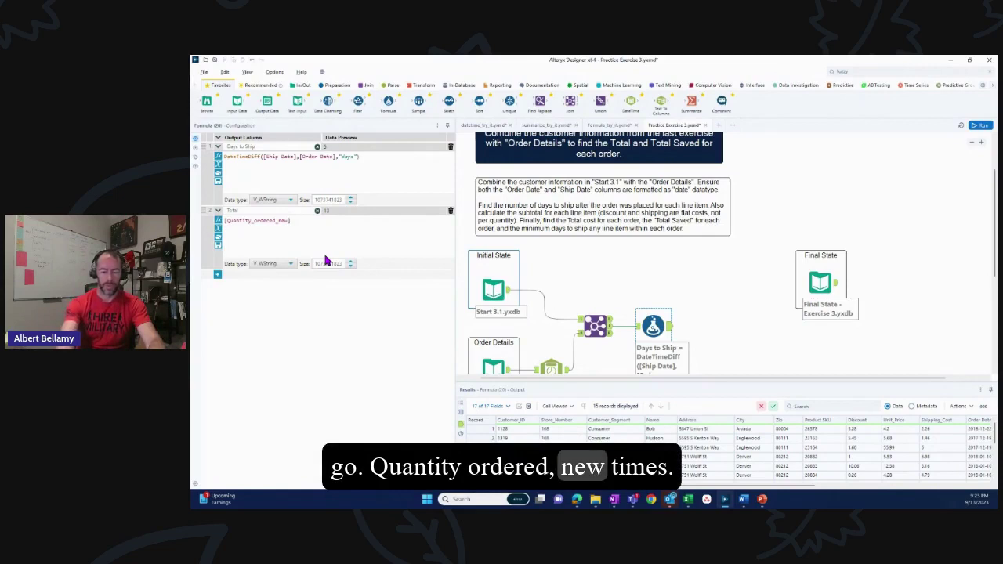
text([u)
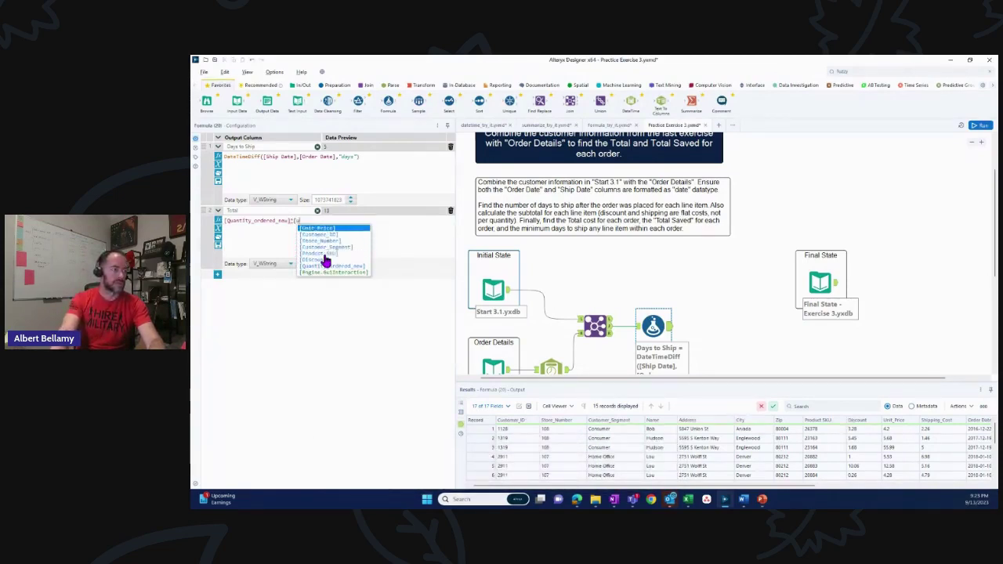
key(Return)
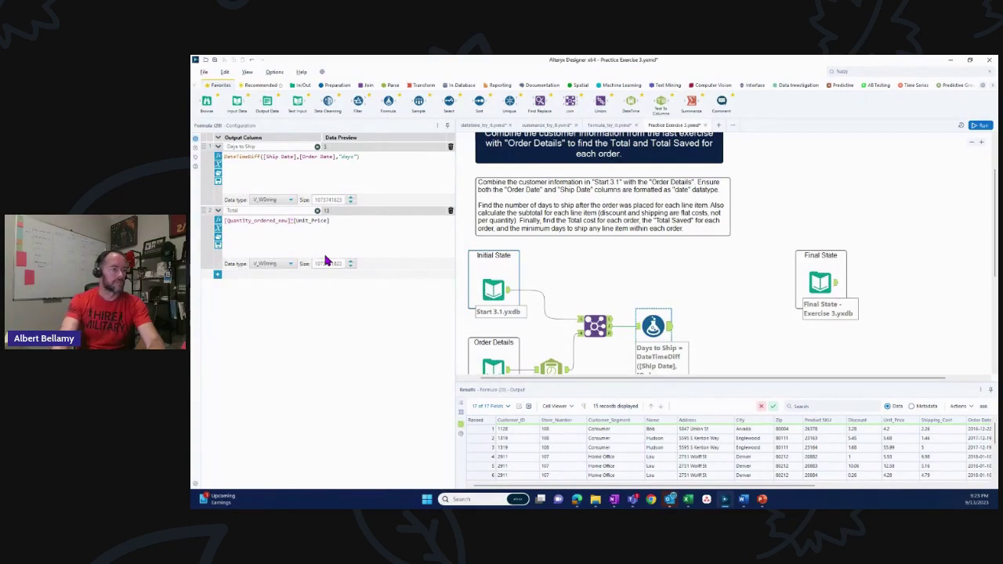
In the Join's field list, change the data type of Unit_Price to Double and of Quantity_ordered_new to Int64
scroll(661, 313, down, 1)
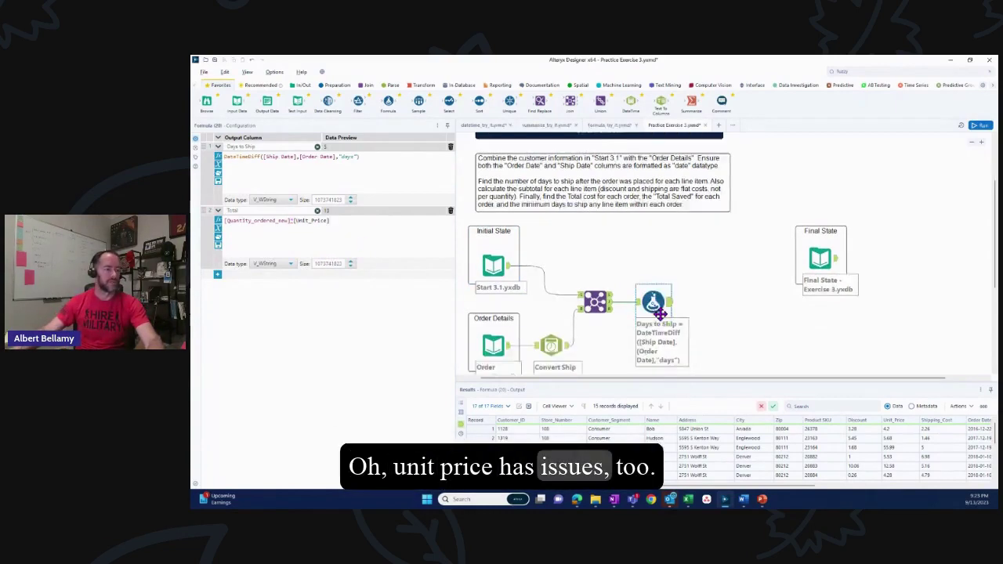
scroll(661, 314, down, 1)
click(597, 281)
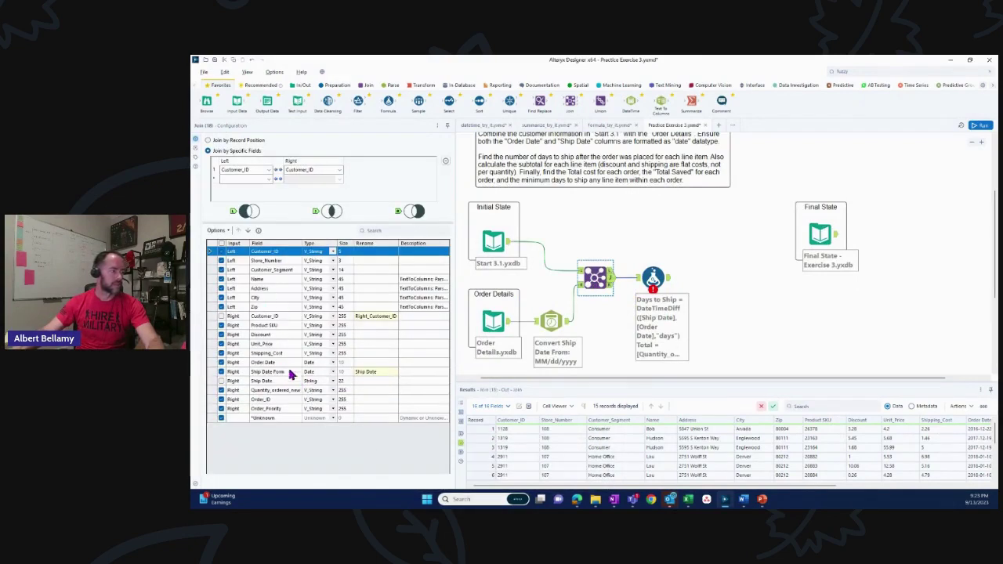
click(333, 344)
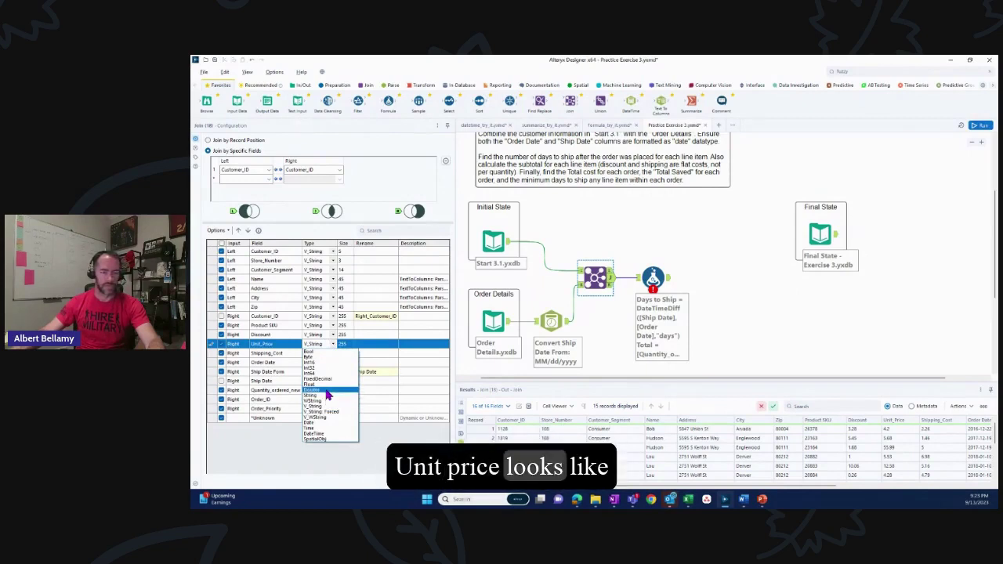
click(326, 391)
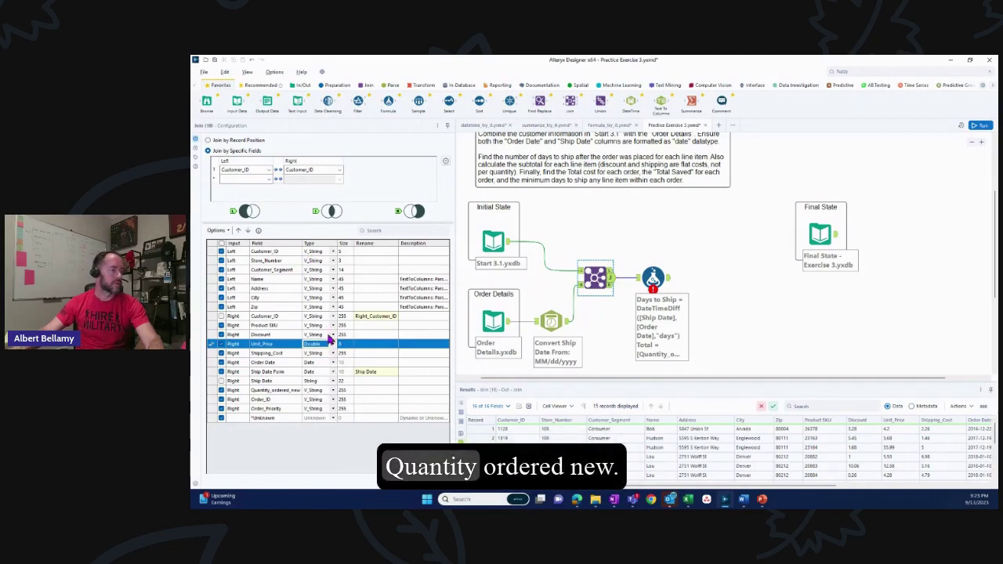
click(332, 393)
click(333, 394)
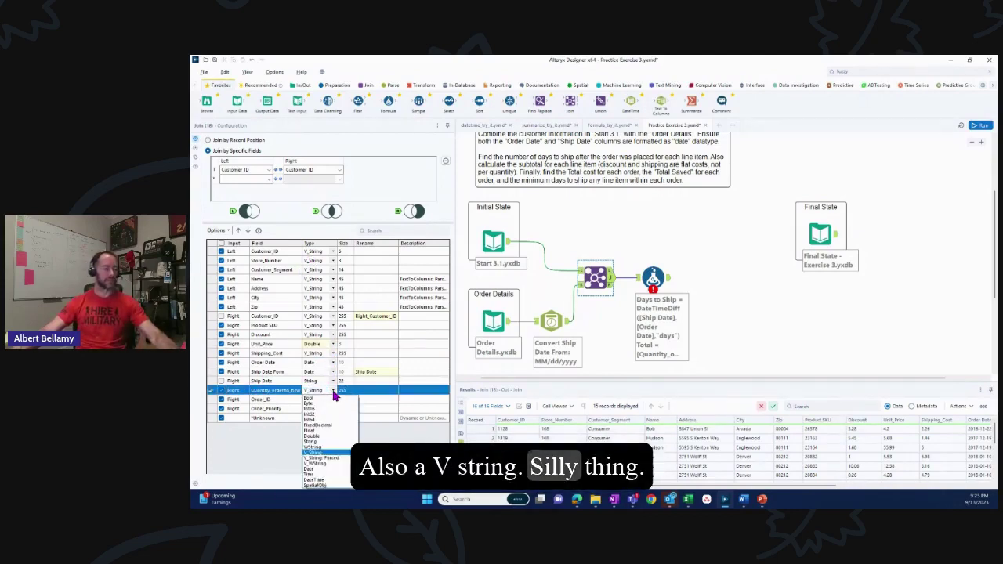
click(322, 420)
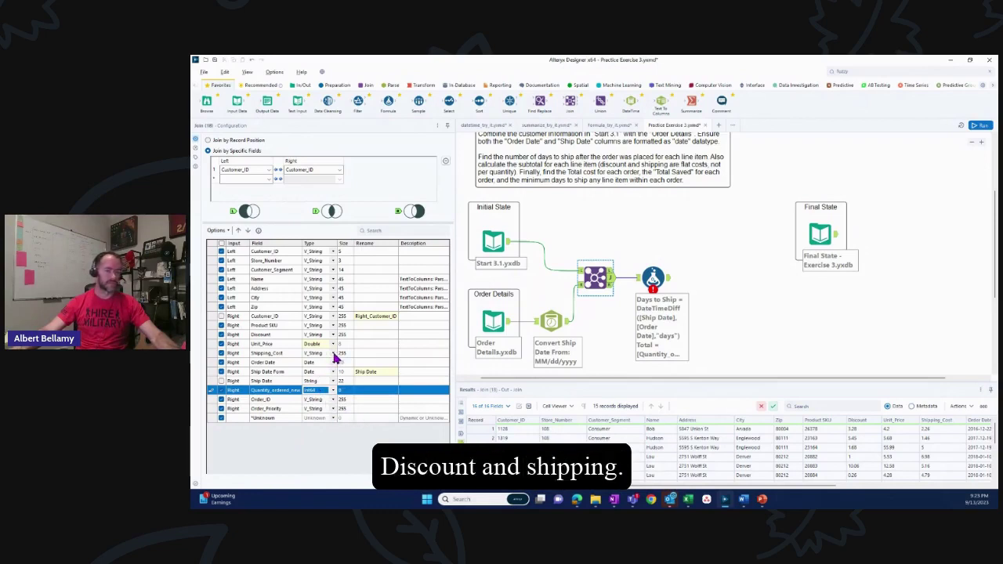
In the Join's field list, change the data type of Shipping_Cost and Discount to Double
click(333, 353)
click(334, 354)
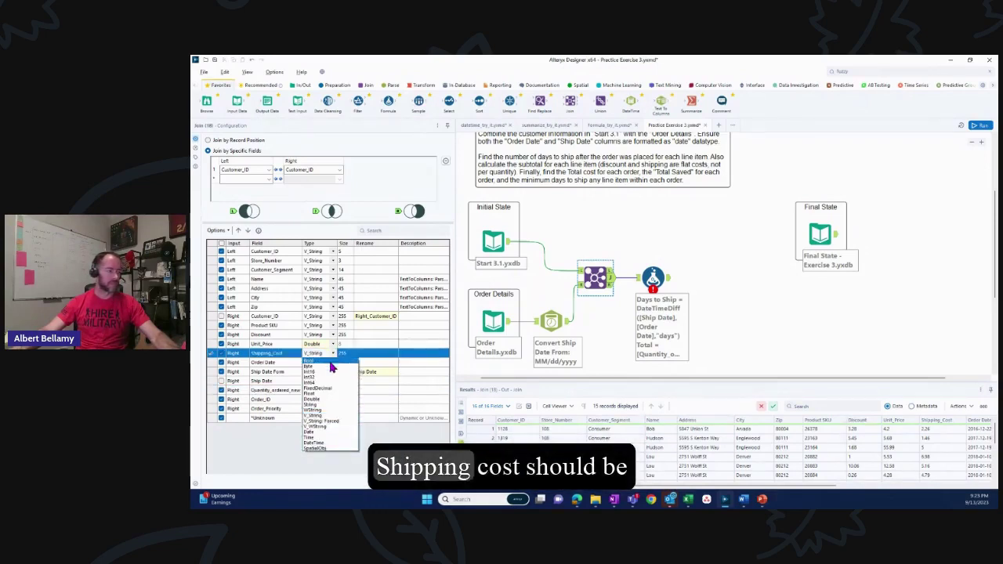
click(317, 399)
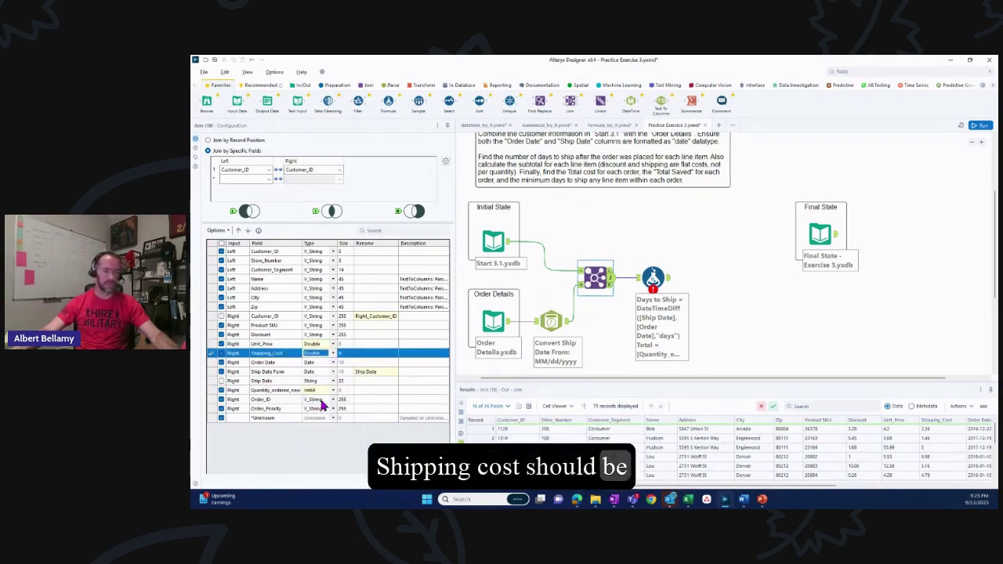
click(334, 337)
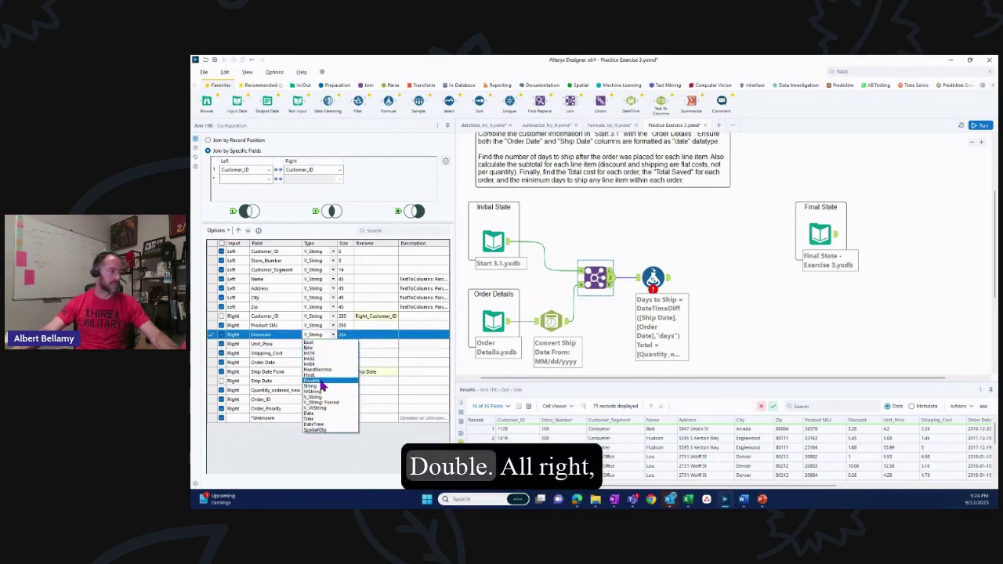
click(322, 382)
click(728, 315)
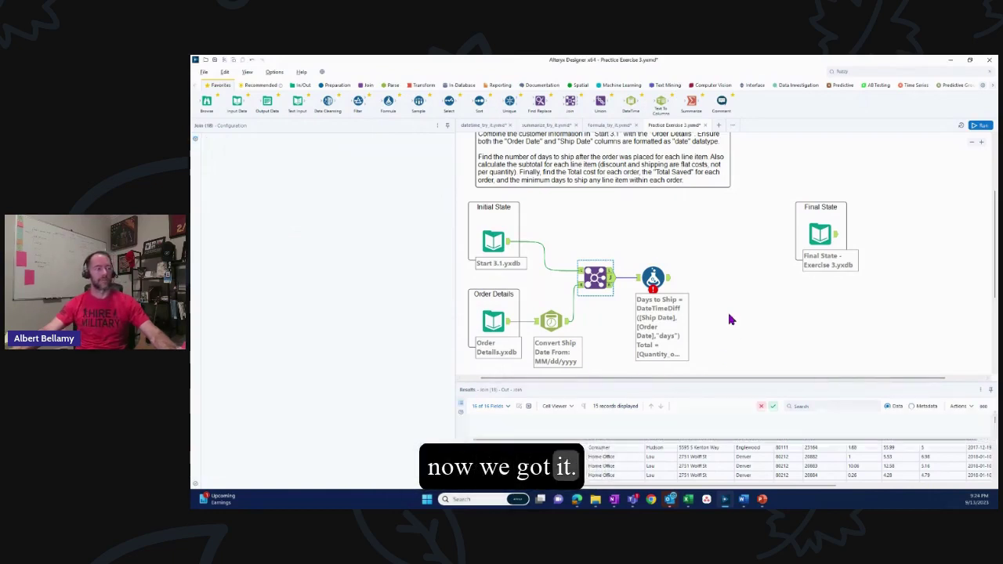
In the Formula tool, subtract the discount in the Total expression by appending -[Discount] after [Unit_Price]
click(653, 278)
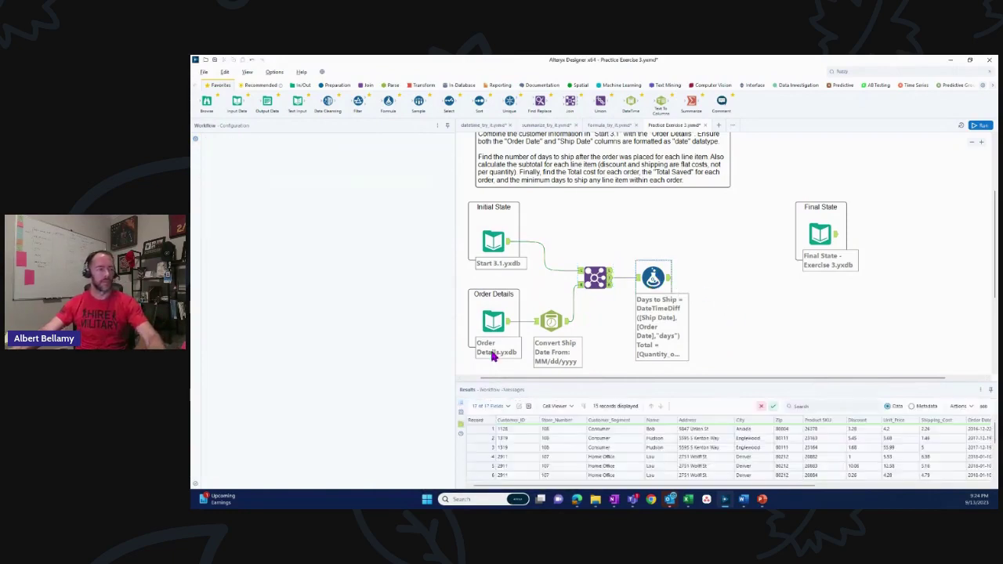
click(219, 212)
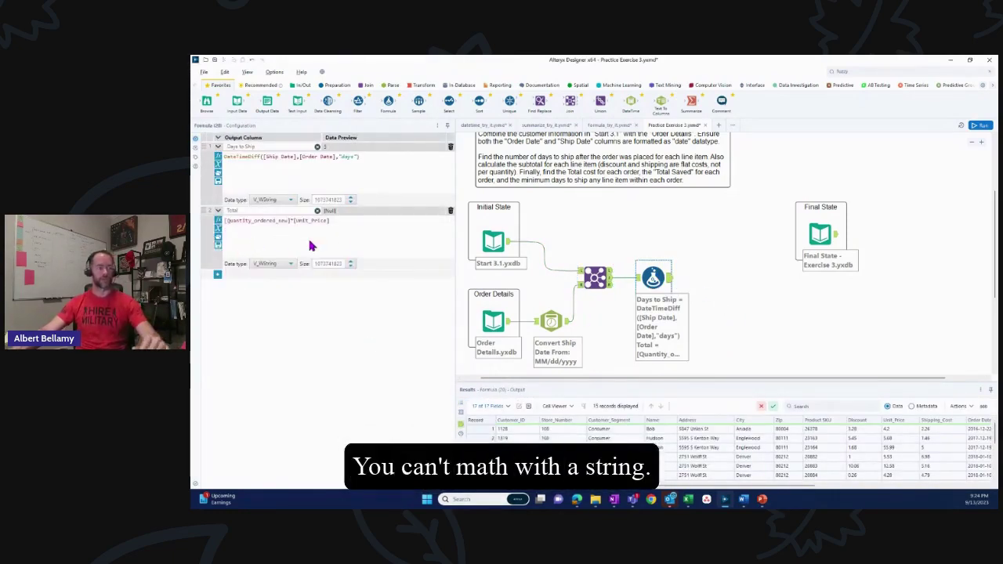
click(351, 221)
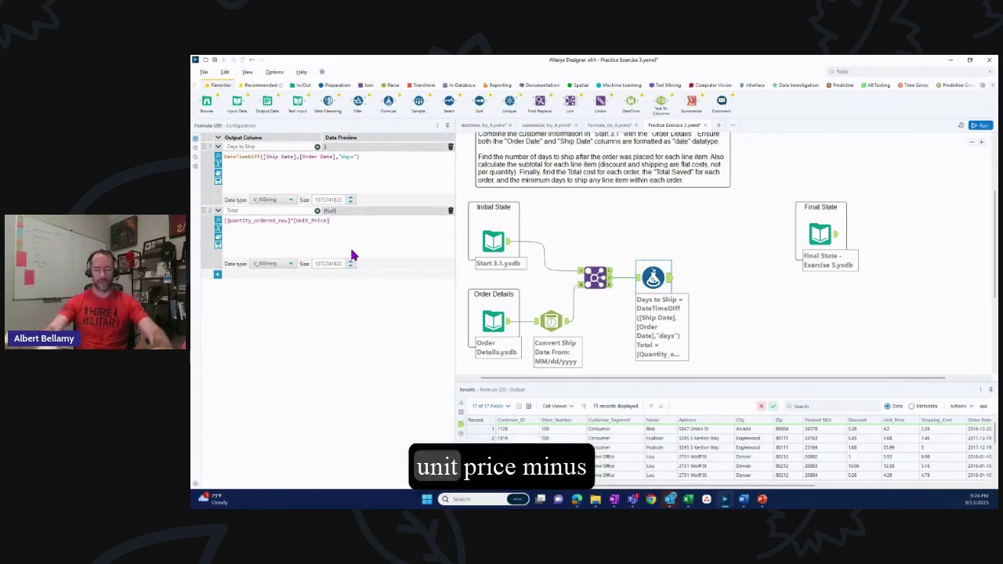
text(-()
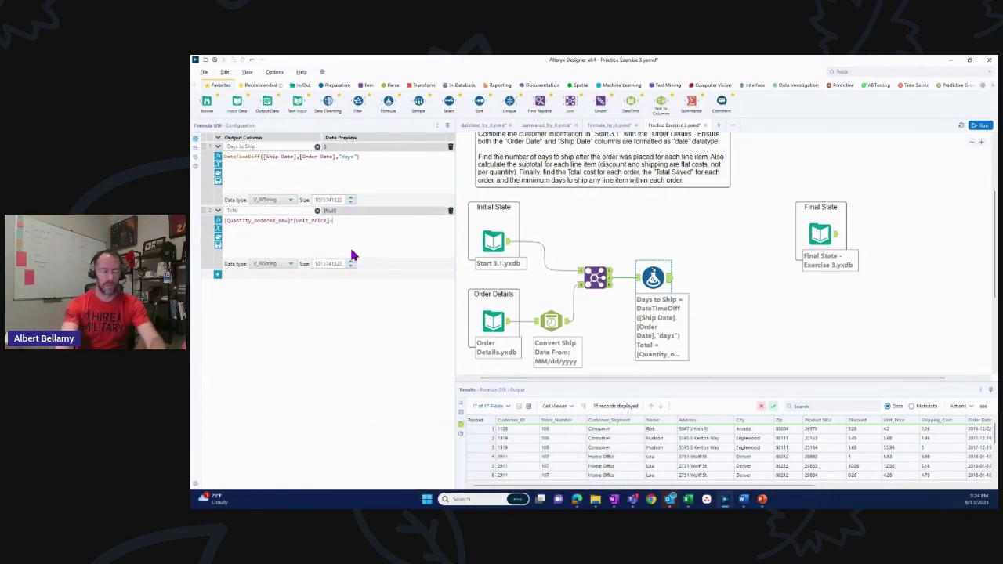
text([)
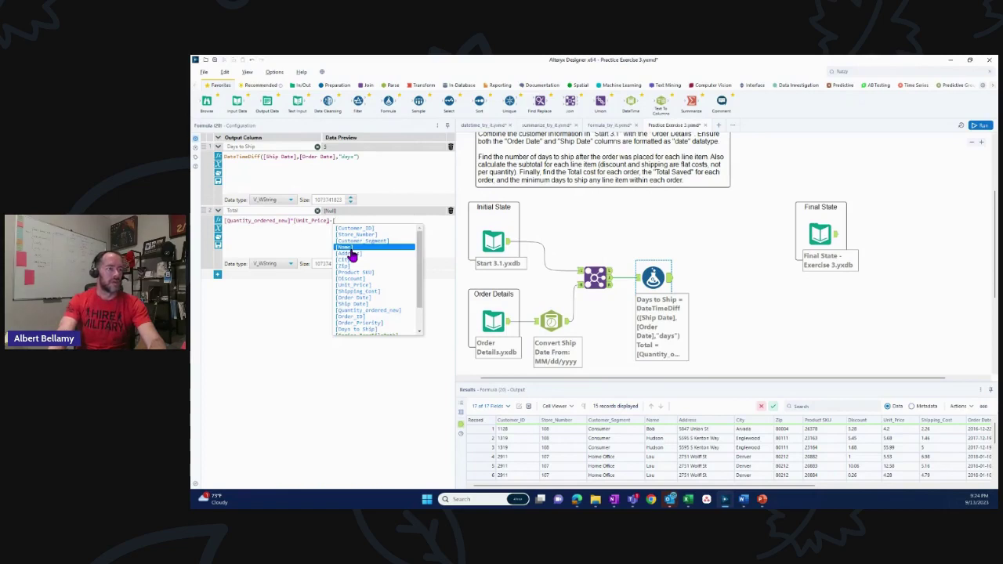
key(Down)
key(Down)
key(Down)
key(Down)
key(Down)
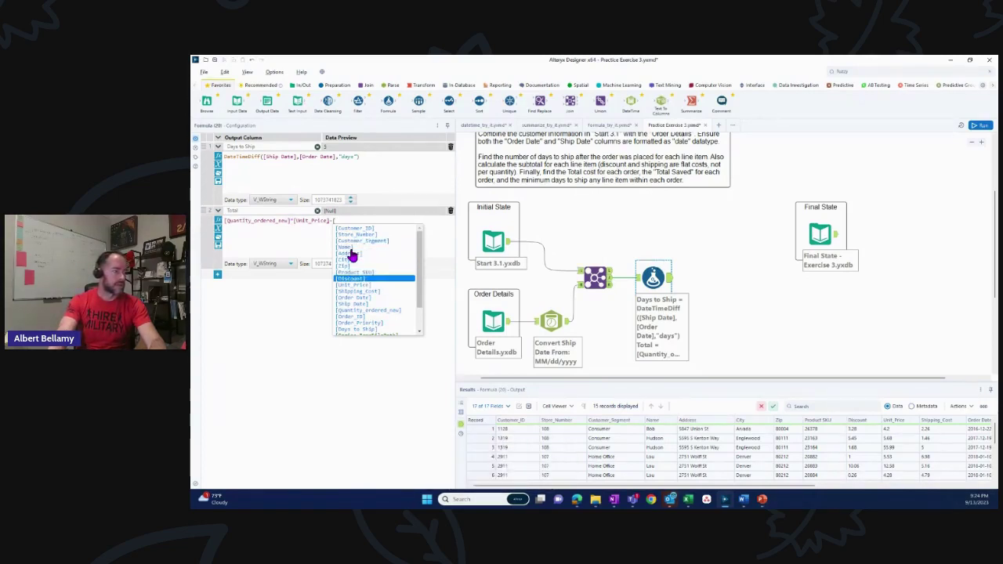
key(Up)
key(Up)
key(Down)
key(Down)
key(Down)
key(Down)
key(Down)
key(Down)
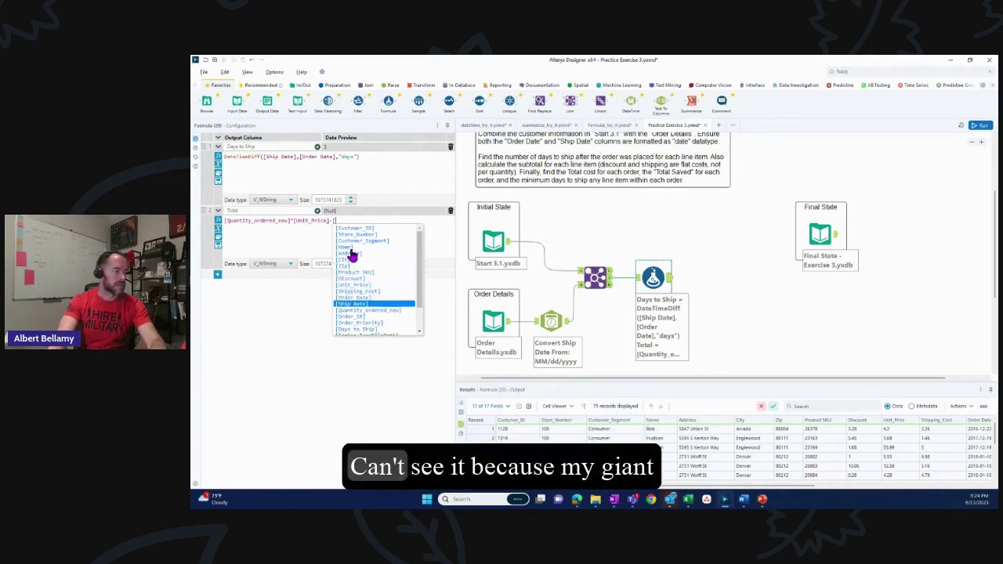
key(Home)
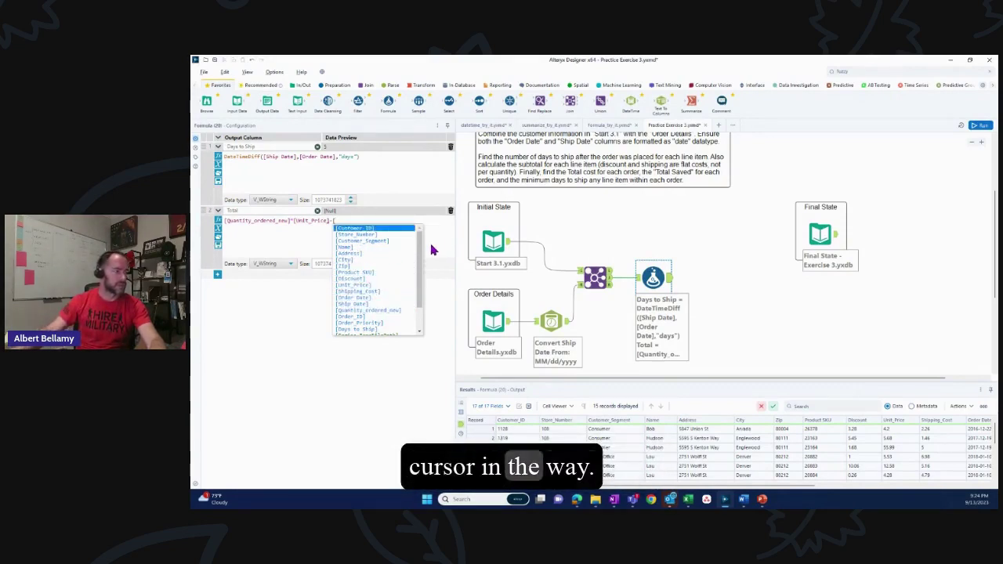
key(Down)
key(Down)
key(Down)
key(Down)
key(Down)
key(Down)
key(Down)
key(Down)
key(Return)
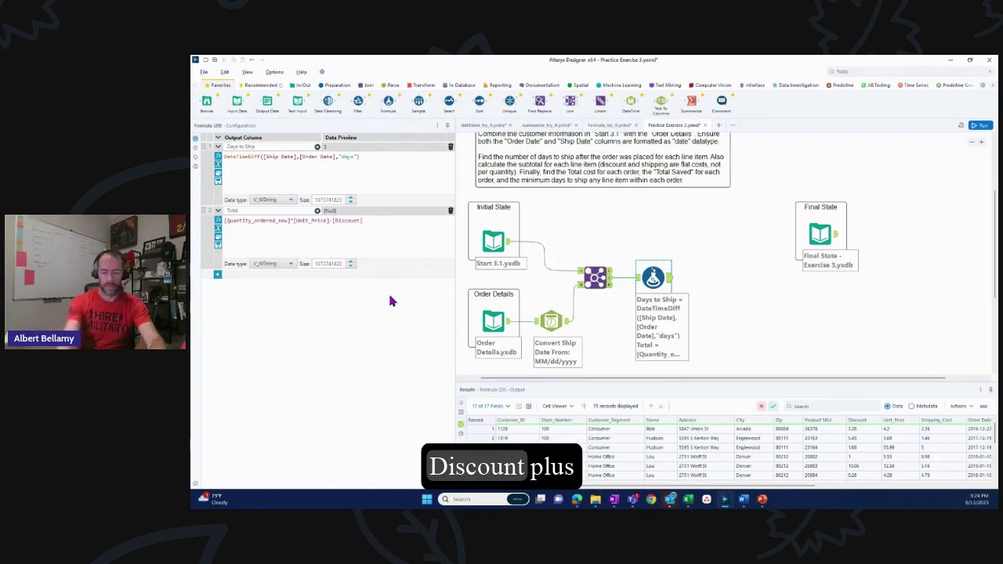
Append +[Shipping_Cost] to the Total expression and set the Total column's data type to Double
text(+)
key(Escape)
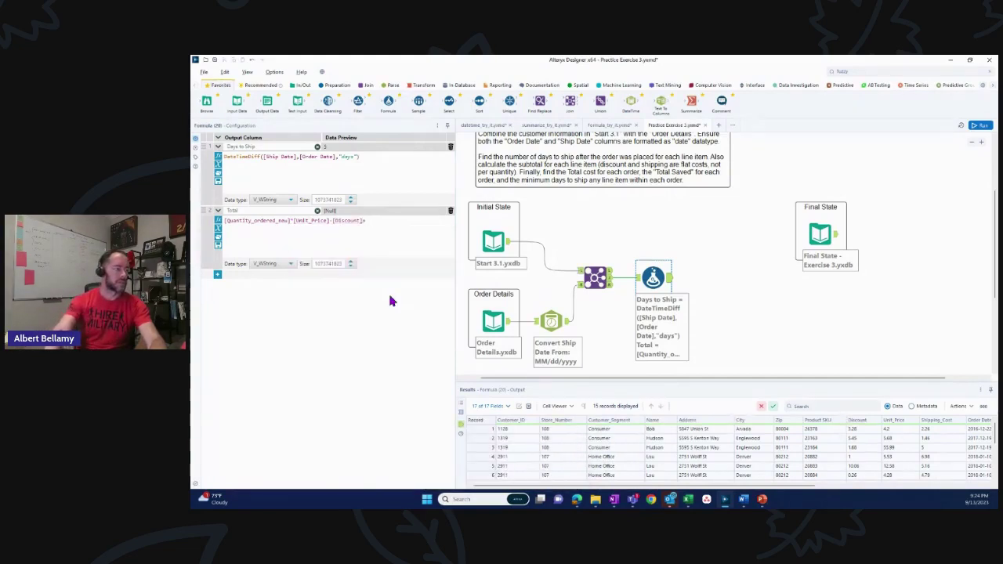
text([)
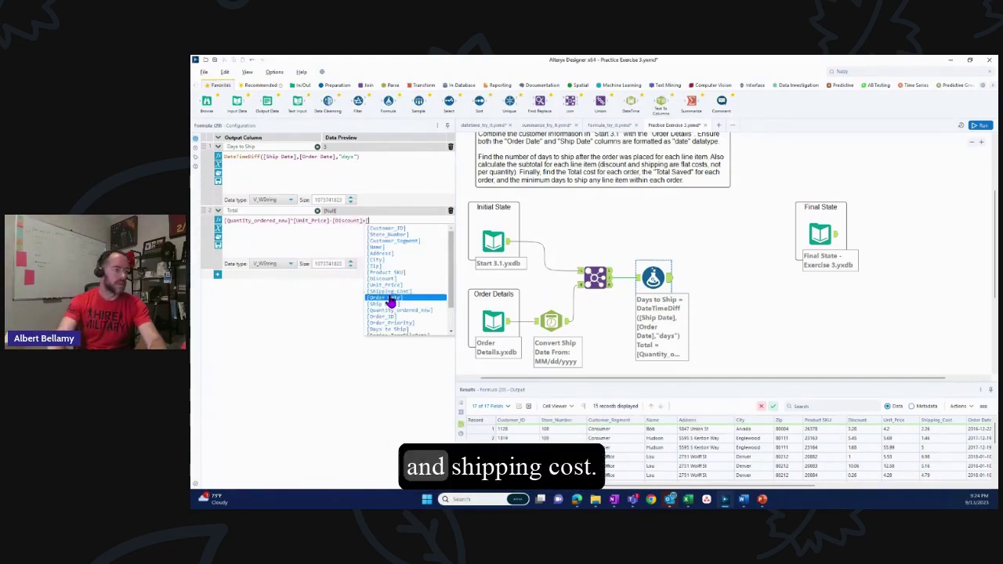
click(389, 293)
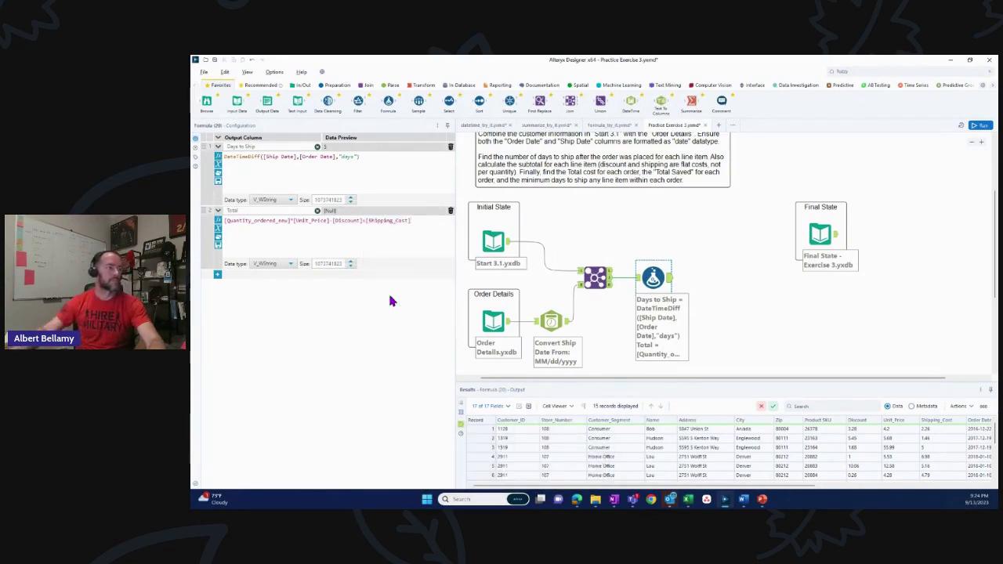
click(294, 268)
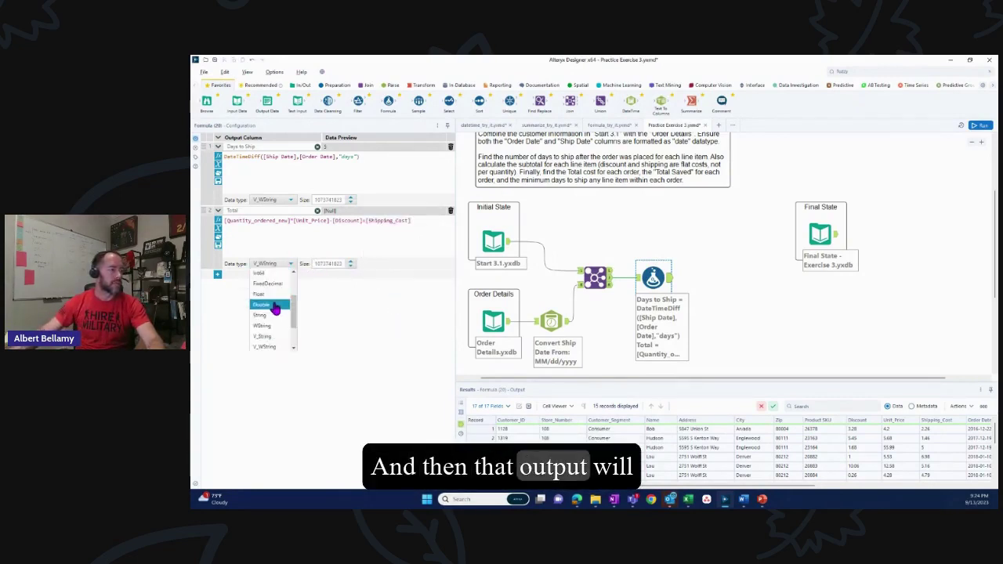
click(268, 302)
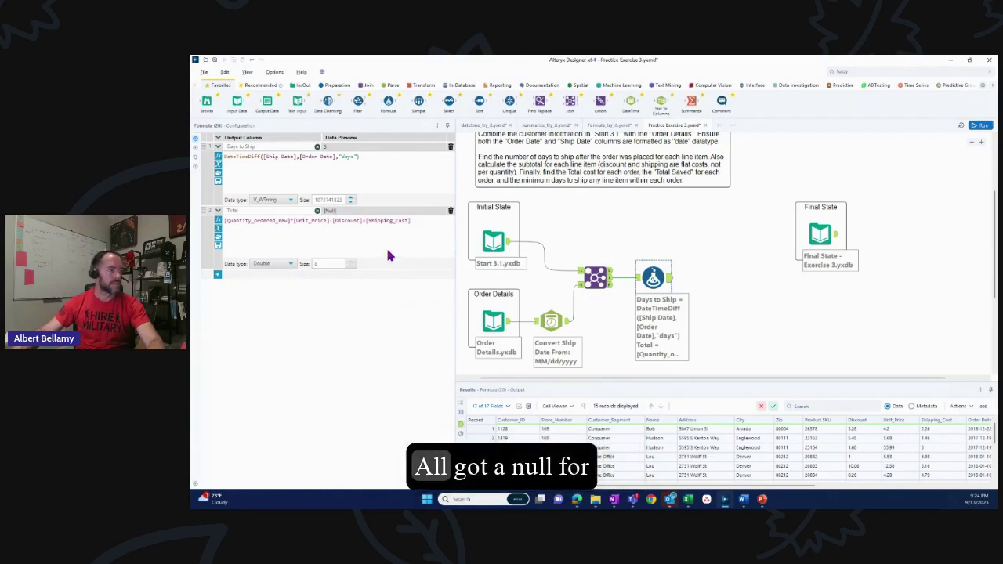
Run the workflow and examine the Total column in the Formula tool's output
key(ctrl+r)
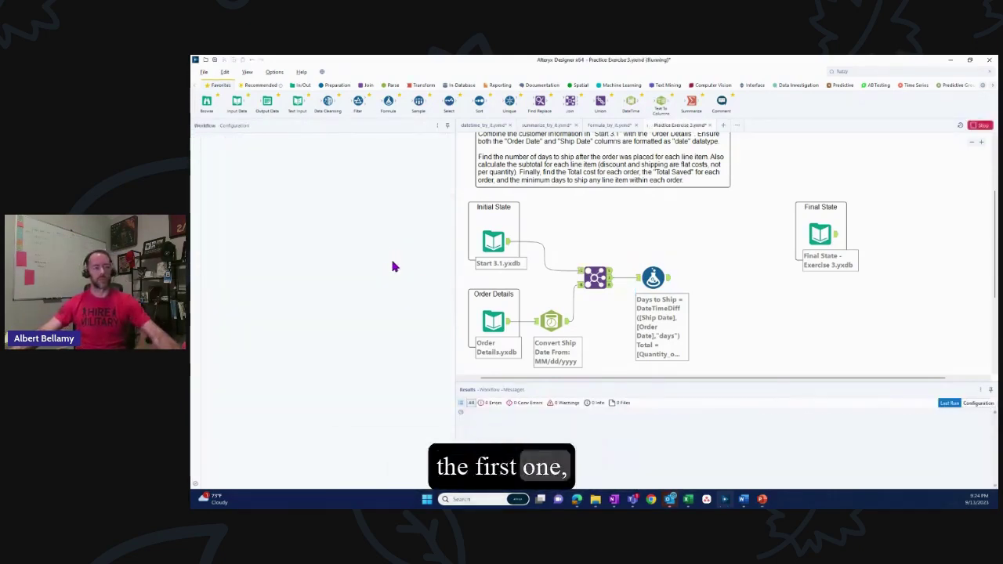
click(653, 278)
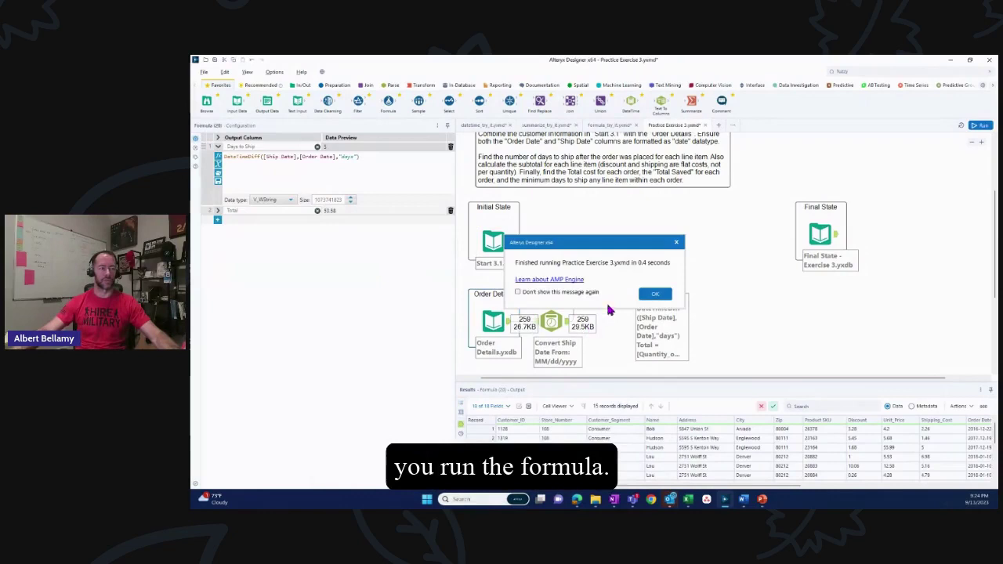
click(654, 293)
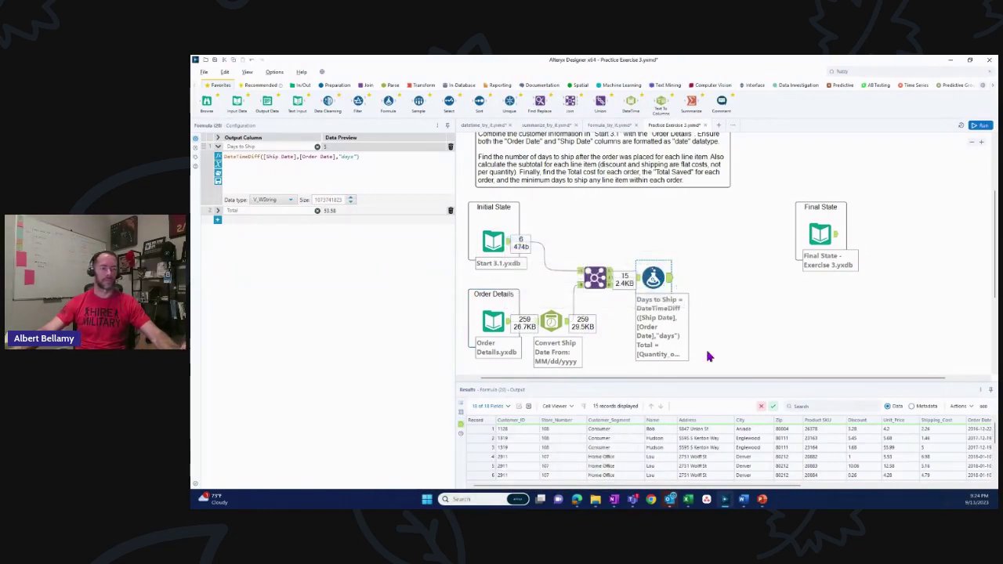
drag(692, 485, 949, 475)
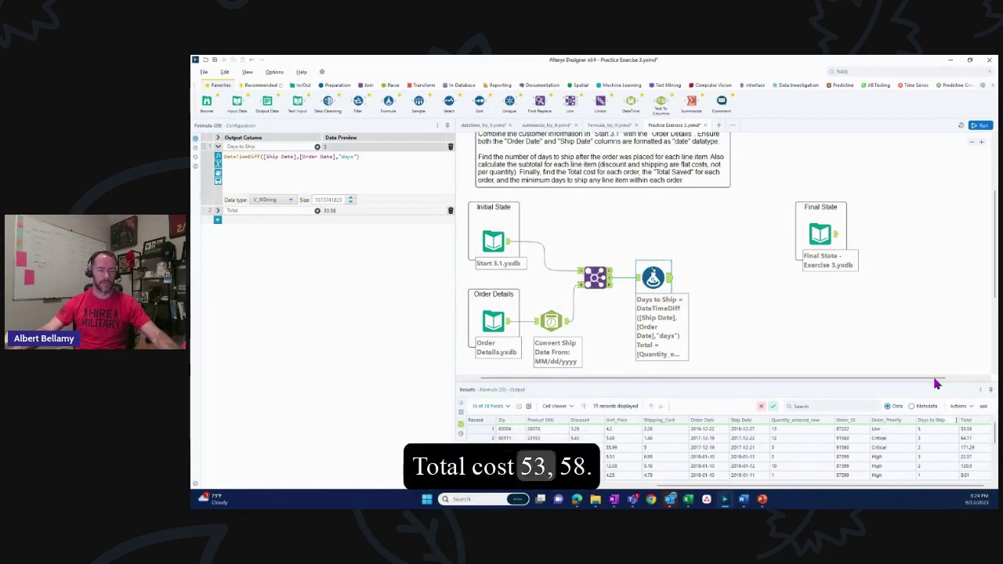
Compare the Final State's Total Saved values and record count with the Formula output's Discount and Order_ID columns, and reread the exercise instructions
click(837, 239)
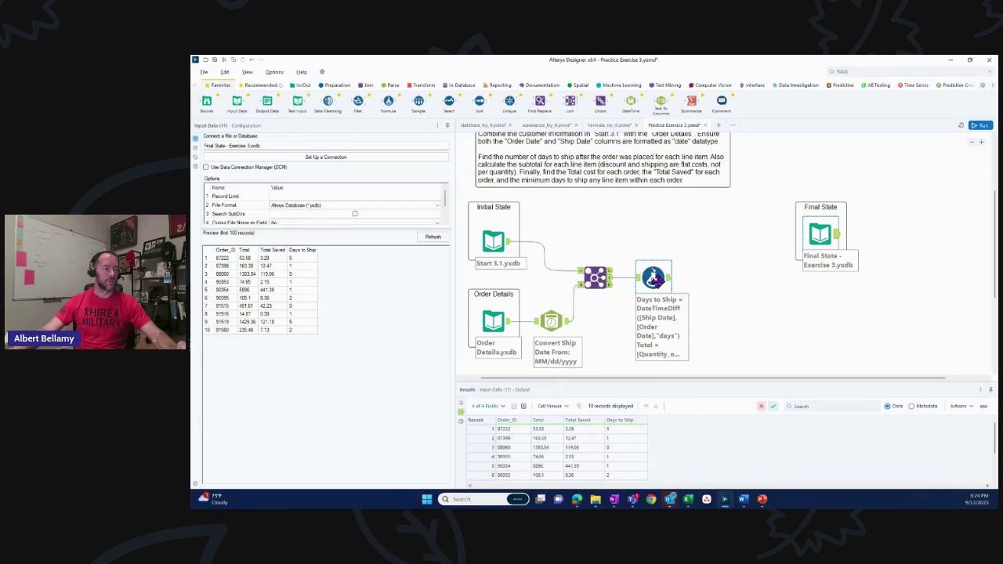
click(654, 279)
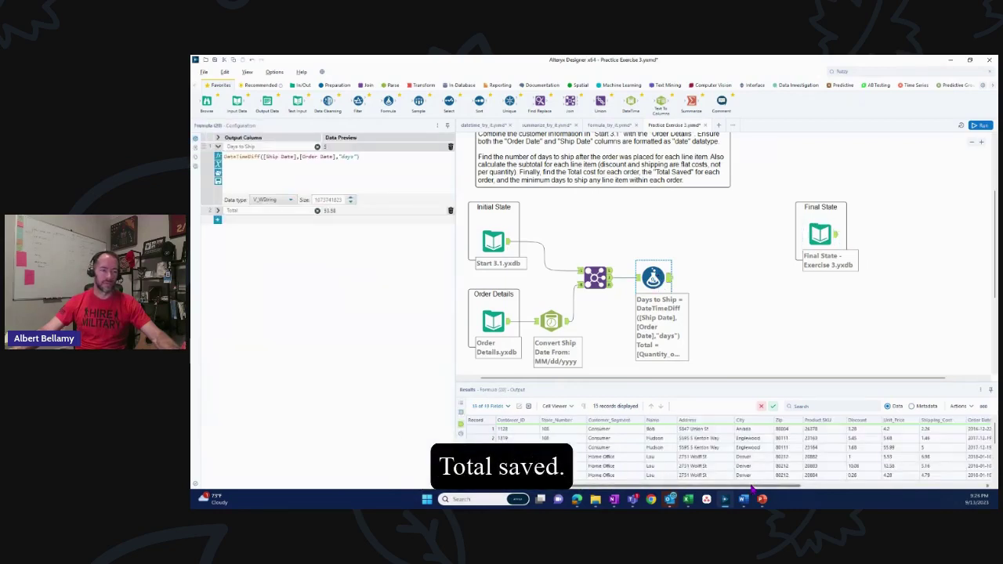
drag(750, 487, 967, 484)
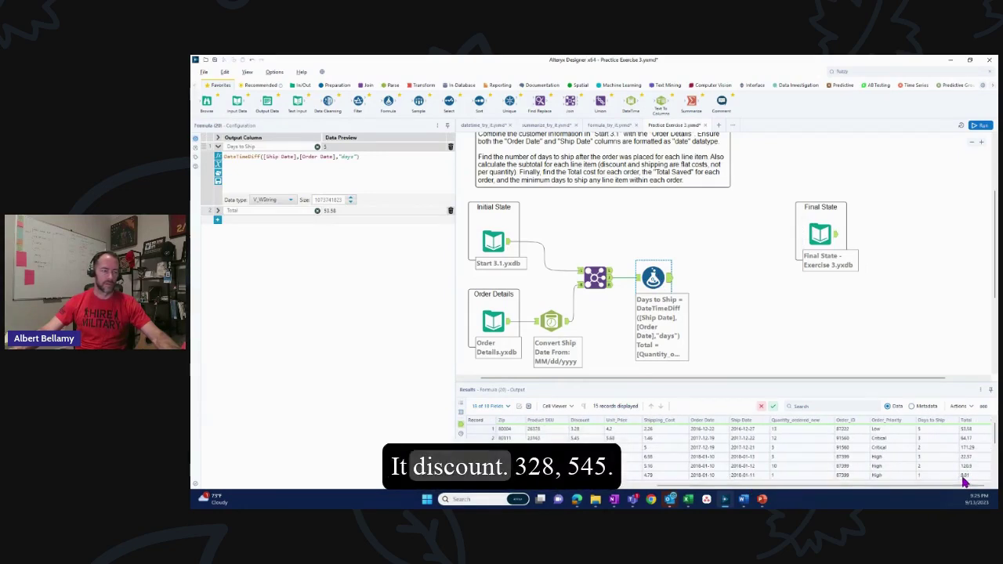
click(827, 238)
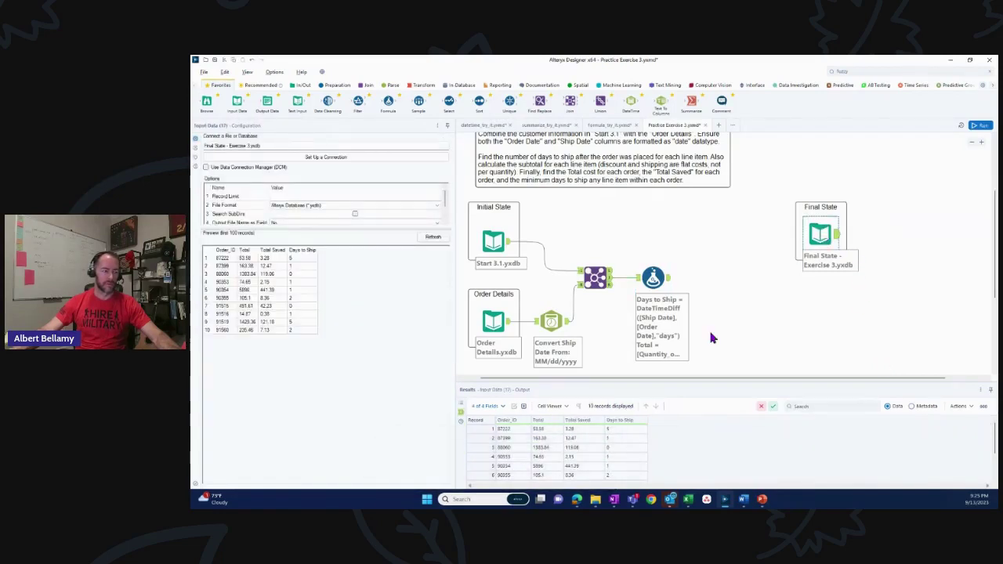
click(652, 278)
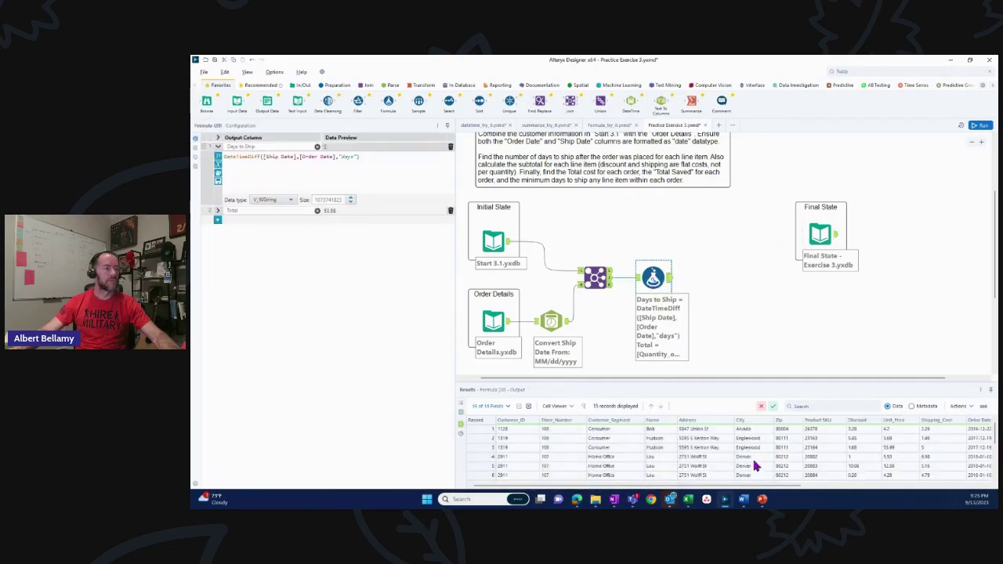
drag(749, 487, 941, 488)
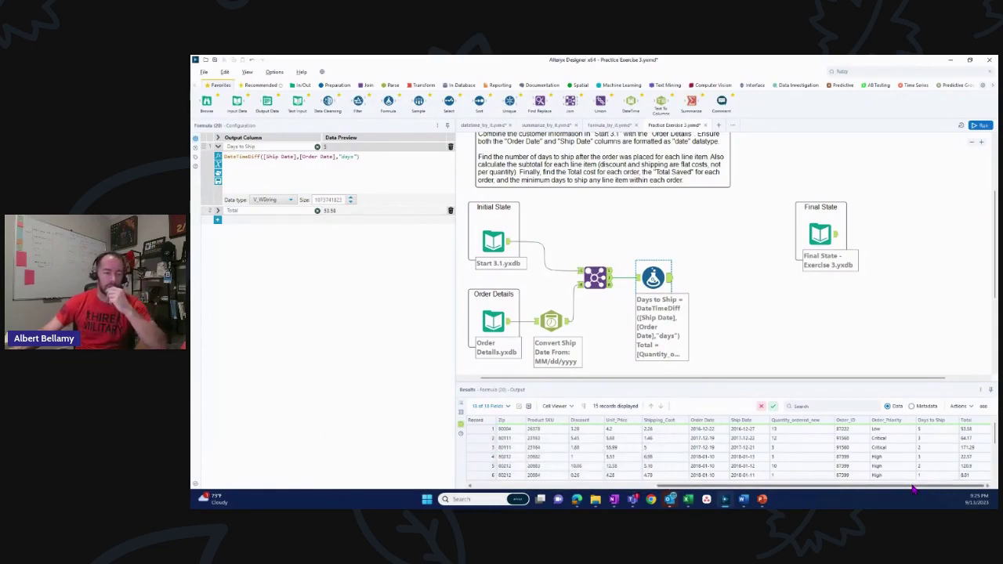
drag(913, 488, 908, 488)
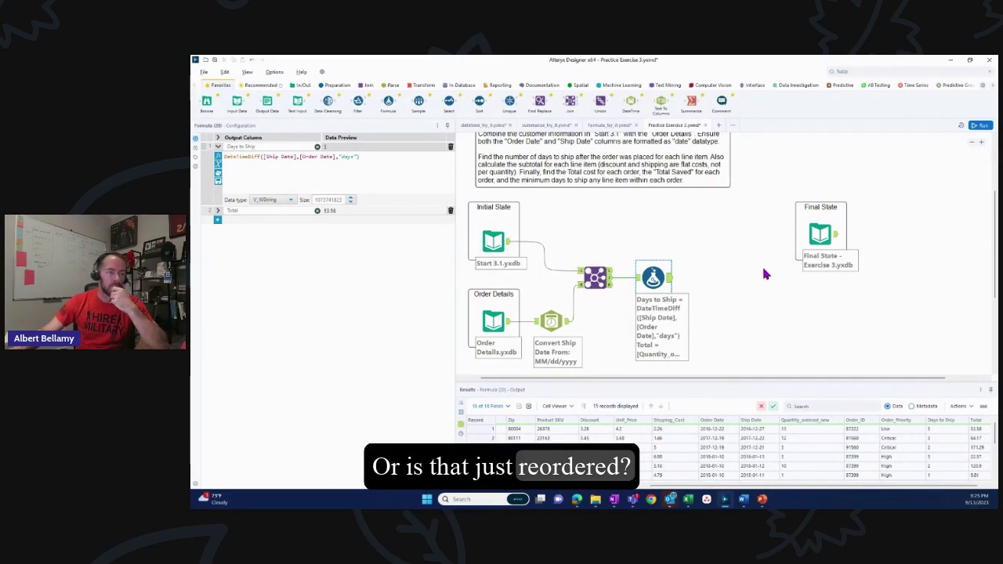
click(821, 234)
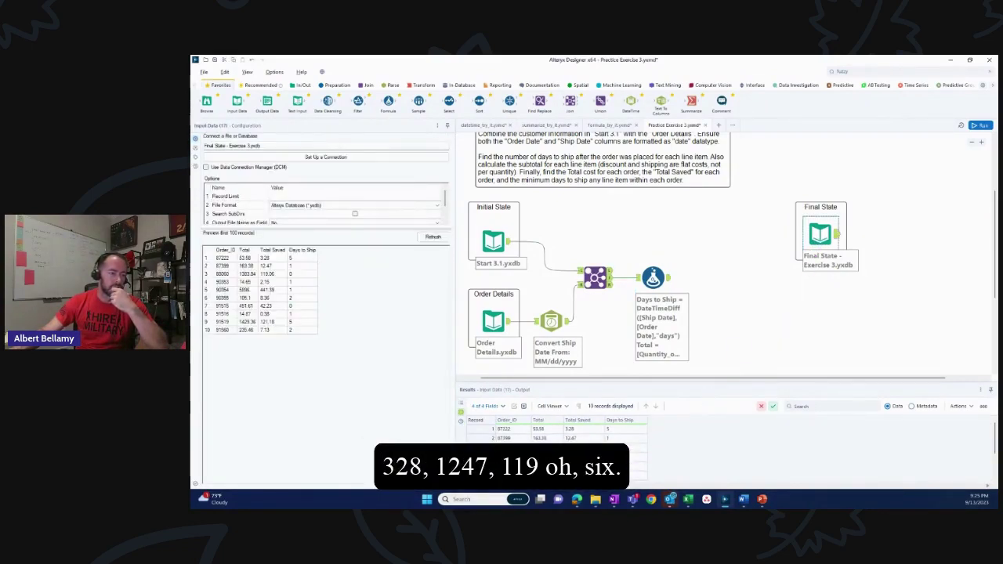
click(656, 279)
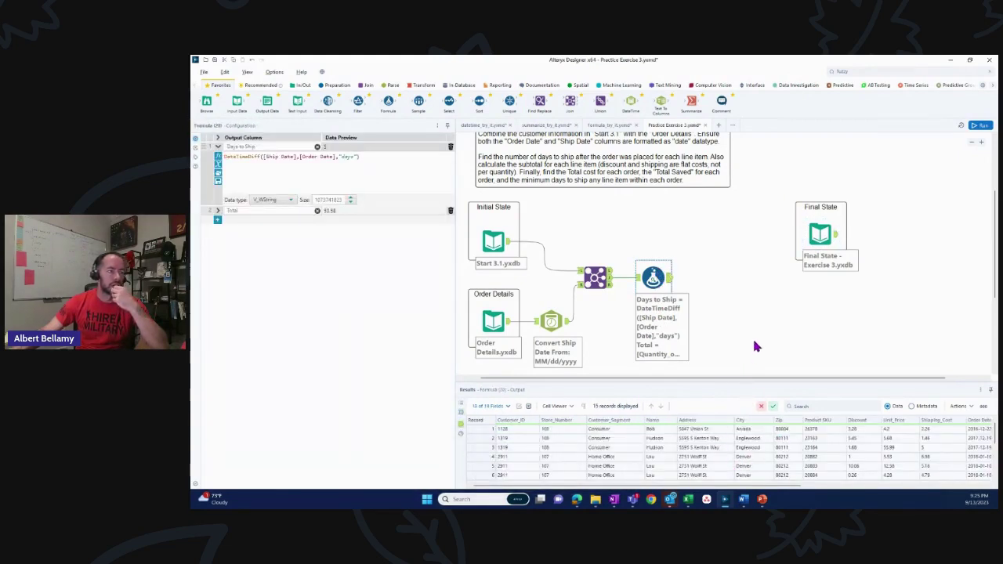
click(820, 233)
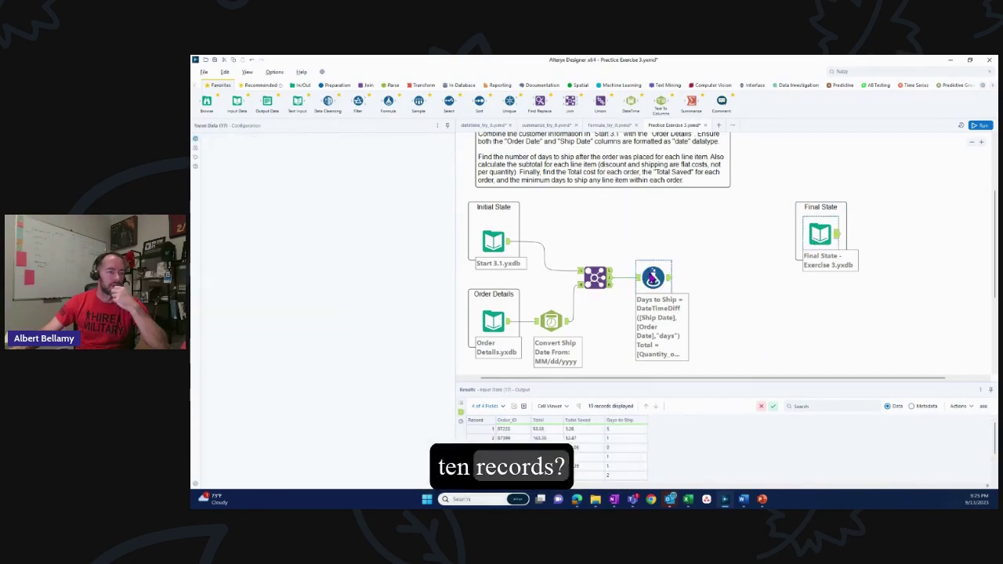
click(663, 322)
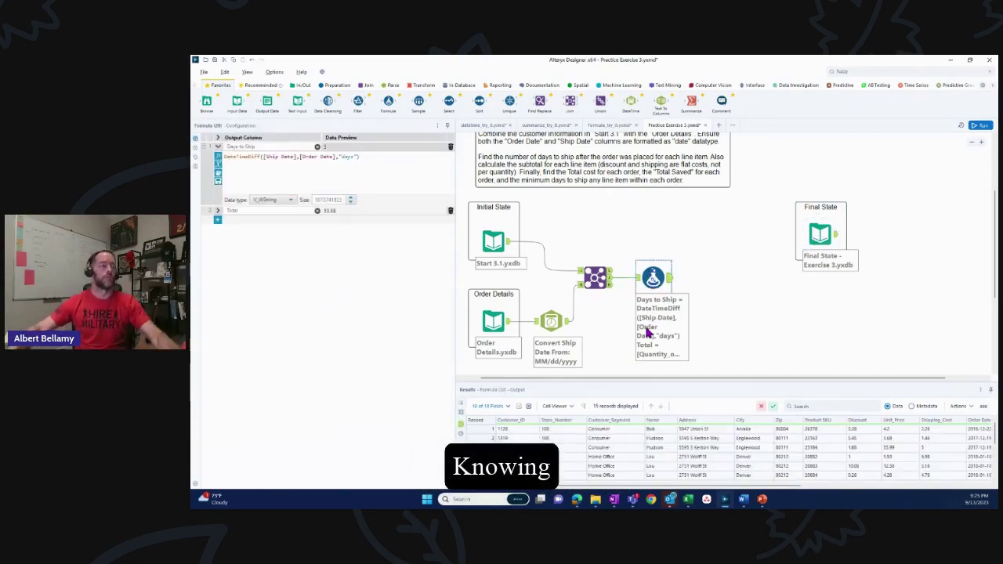
scroll(722, 313, up, 1)
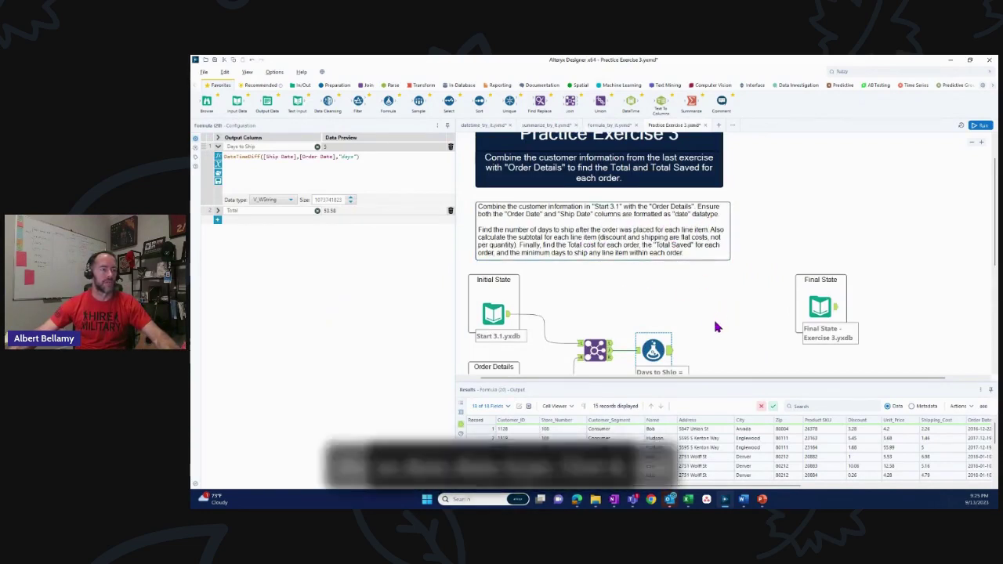
scroll(715, 327, down, 1)
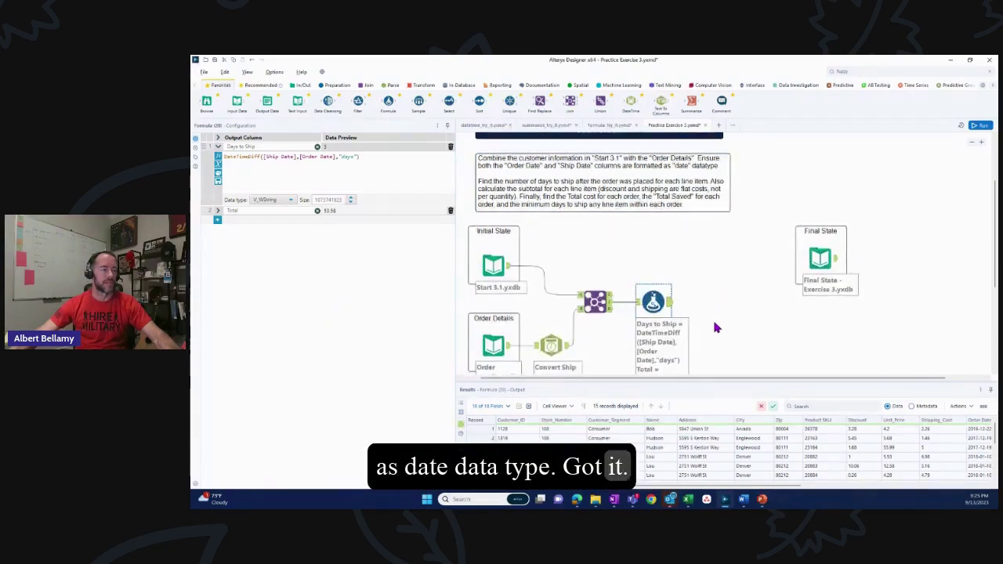
Examine the records of Start 3.1, Order Details and the Join tool's right and joined outputs to check the join
click(508, 269)
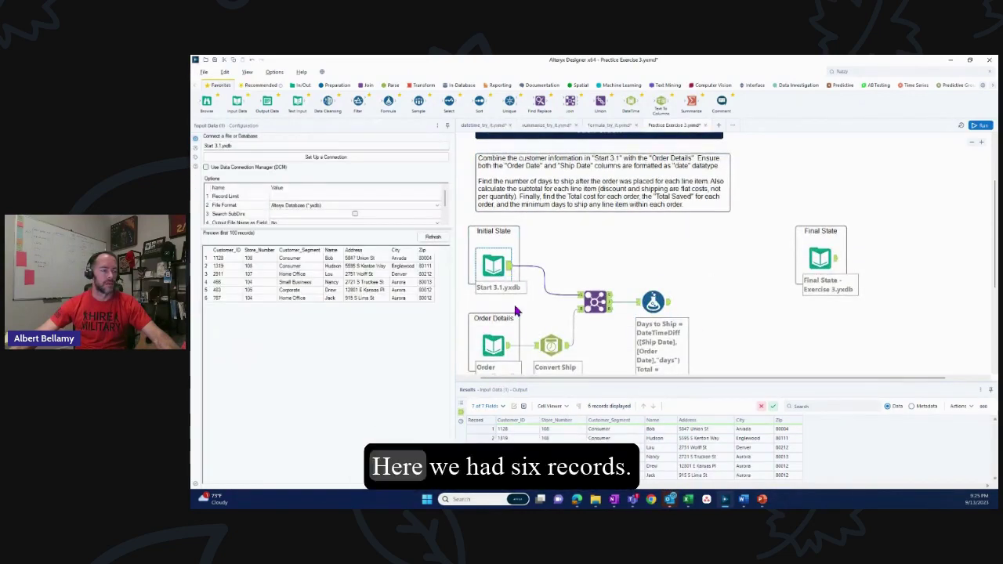
click(510, 352)
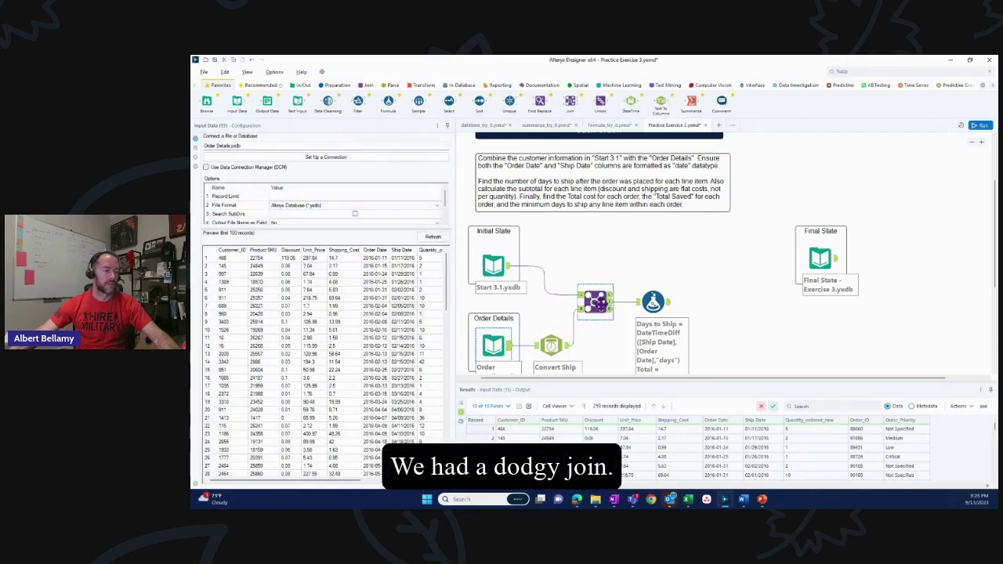
click(609, 304)
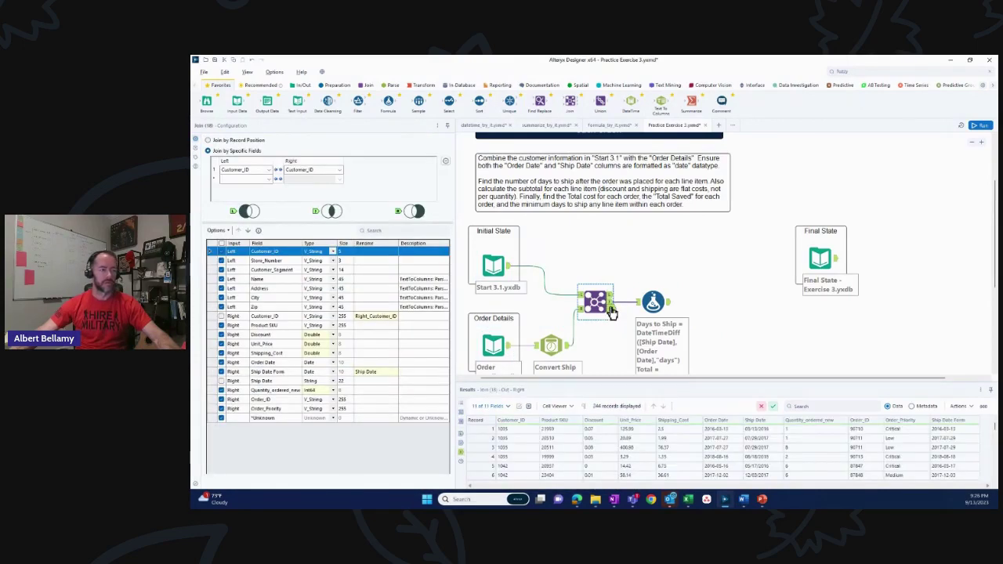
click(611, 305)
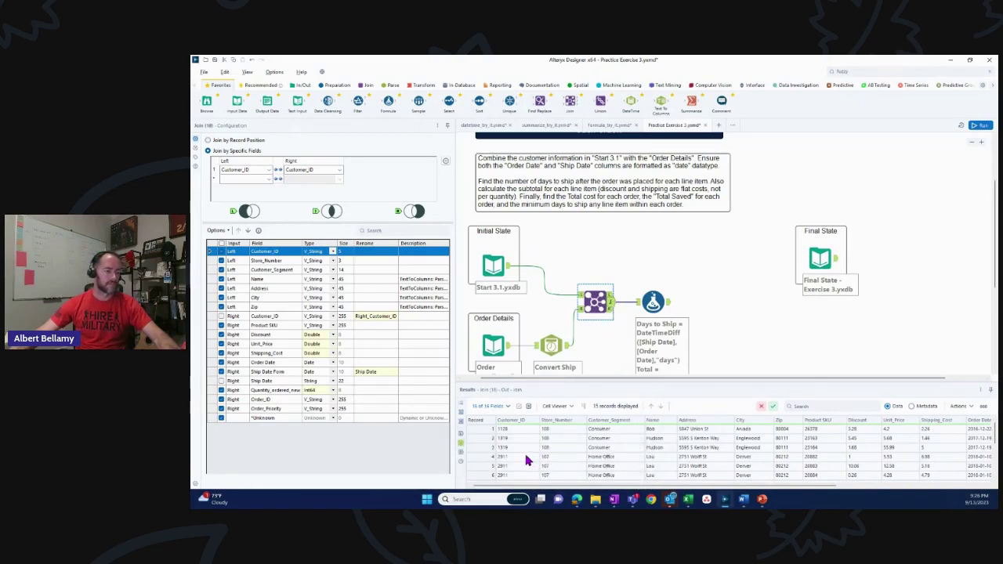
scroll(527, 461, down, 1)
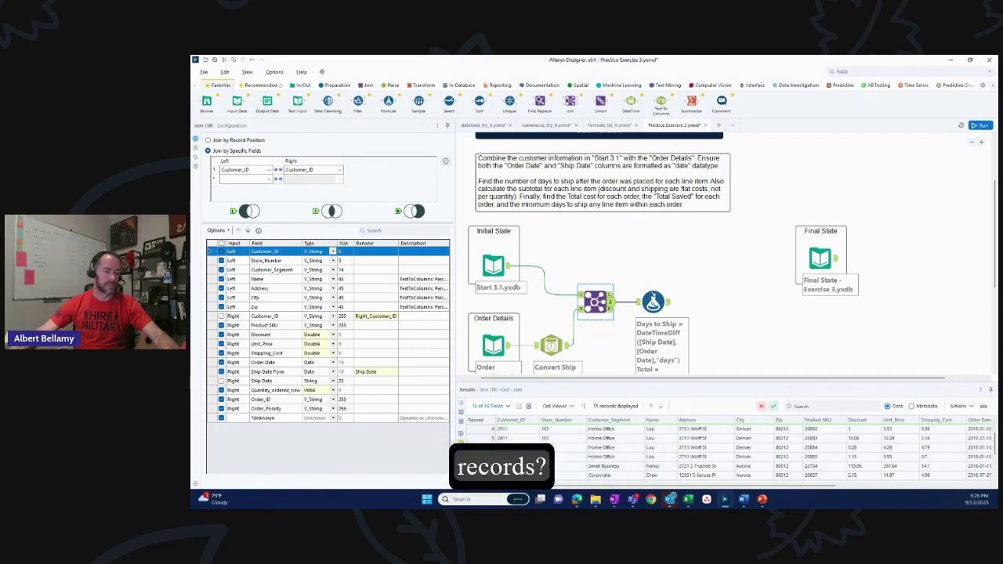
scroll(527, 461, down, 2)
scroll(526, 460, up, 1)
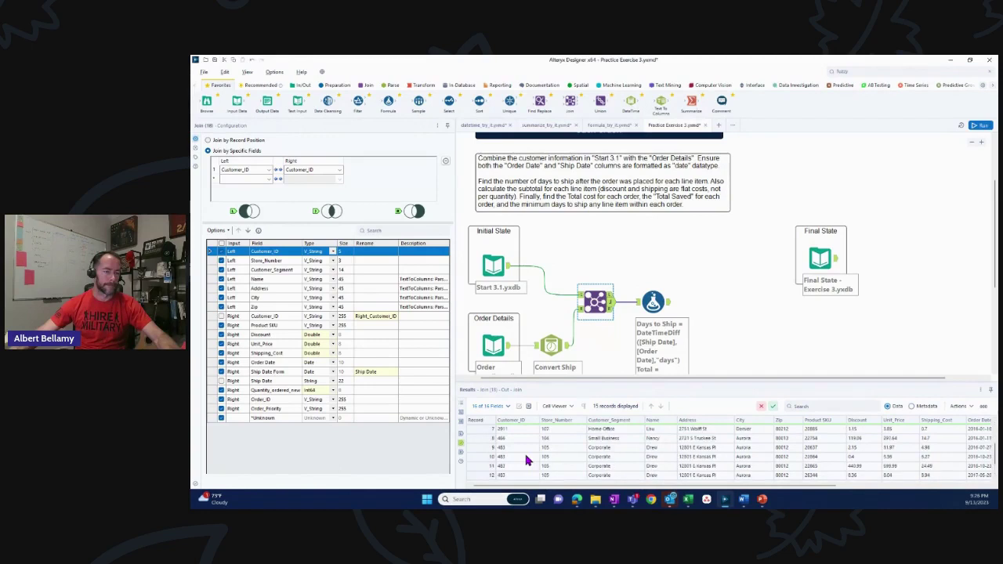
scroll(527, 460, down, 1)
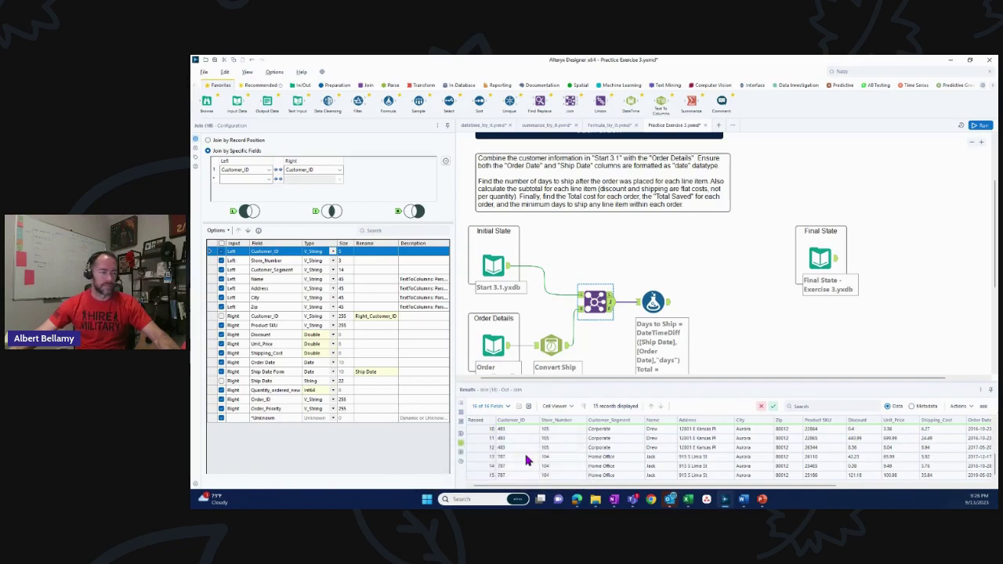
scroll(527, 461, up, 3)
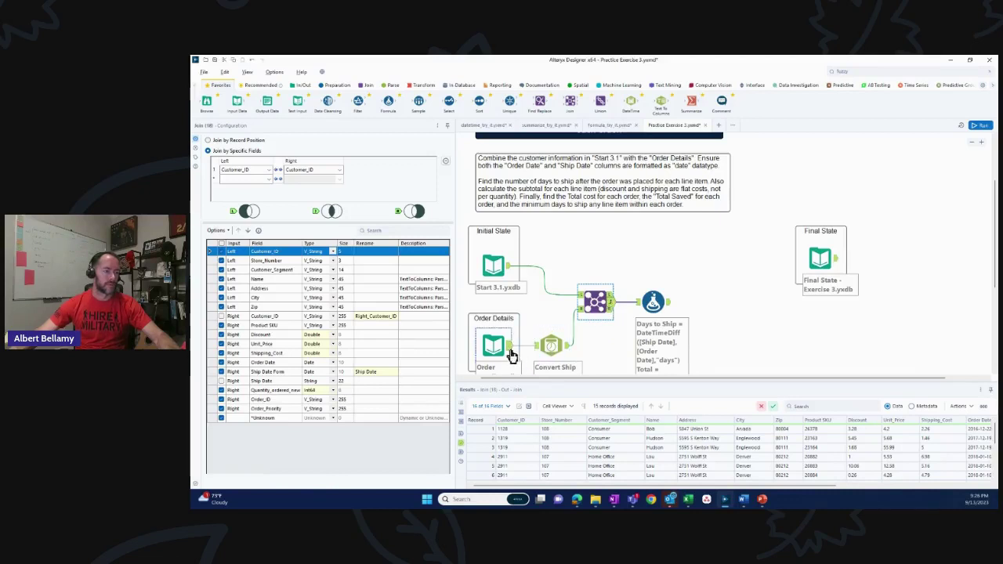
Recheck the Order Details and Start 3.1 inputs, and inspect the discount and price columns in the Join tool's joined output
scroll(511, 350, down, 2)
click(508, 304)
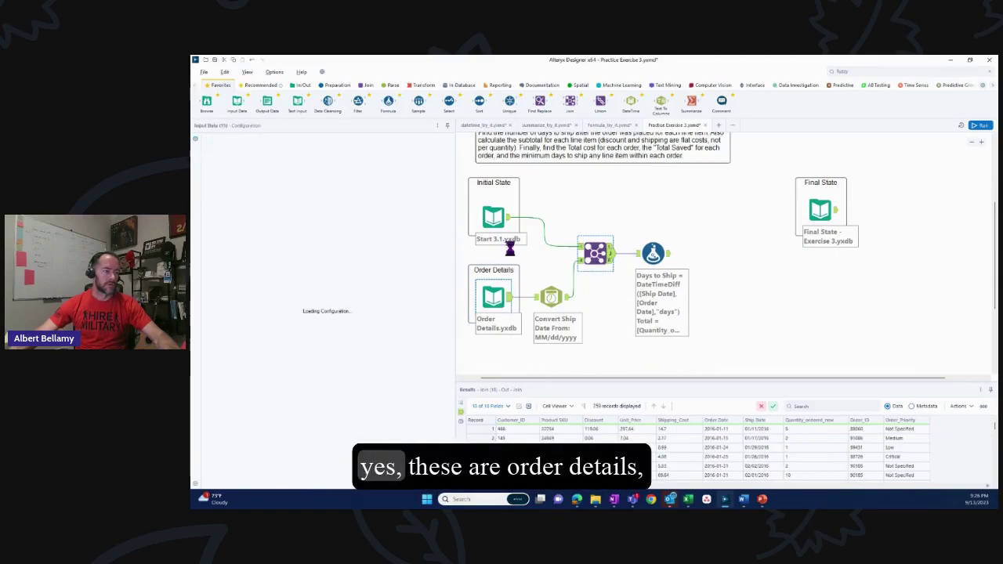
click(506, 224)
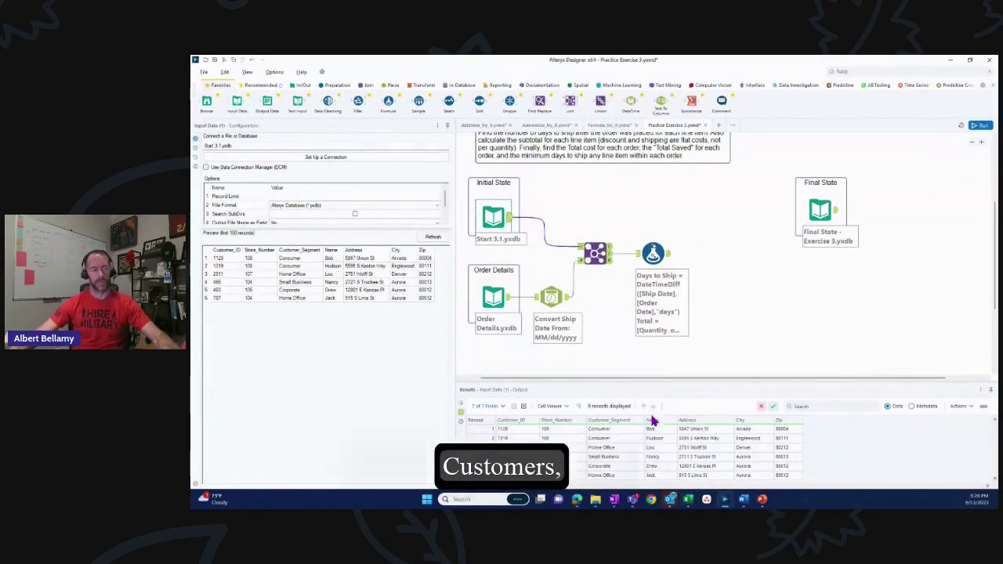
click(598, 253)
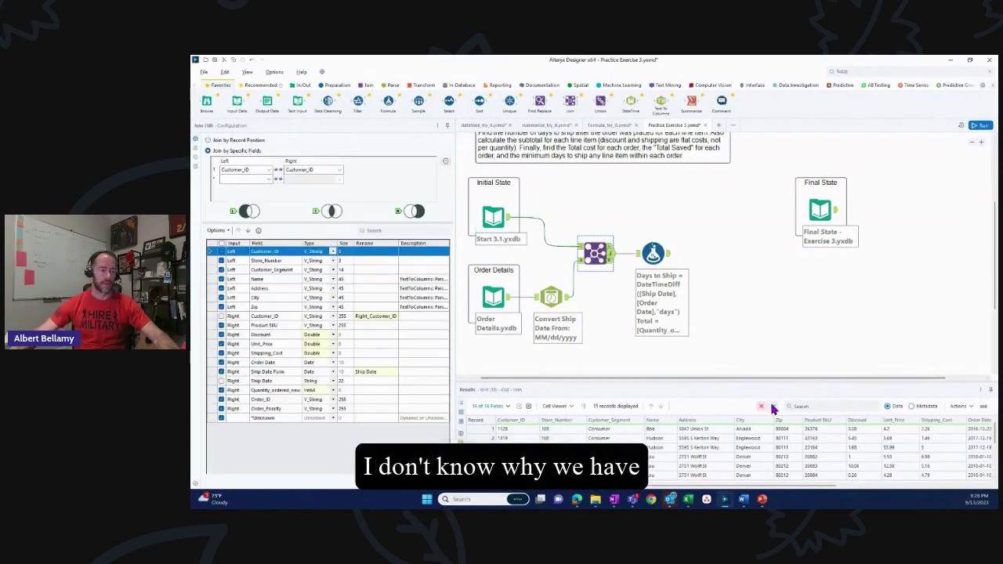
drag(816, 486, 984, 489)
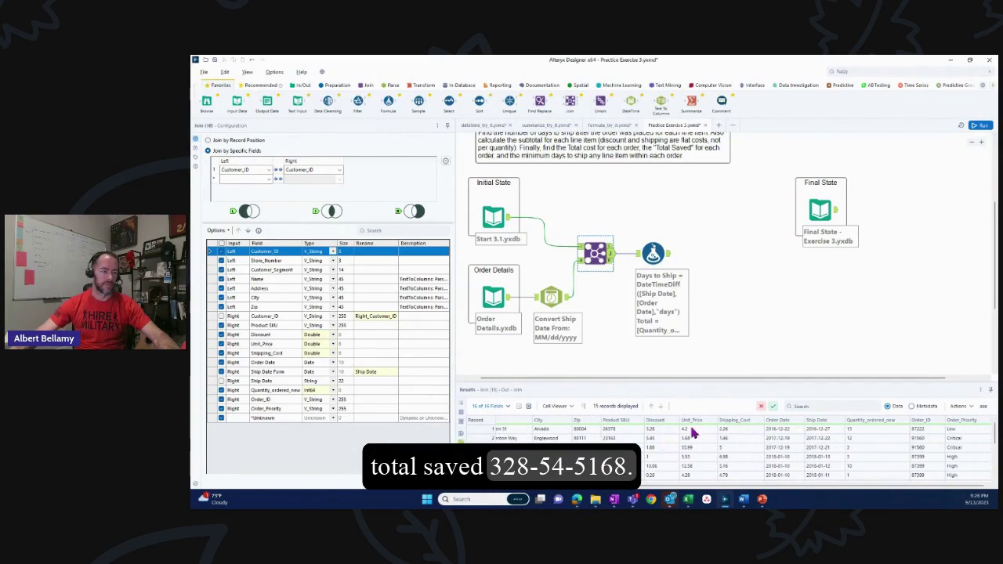
scroll(690, 454, down, 2)
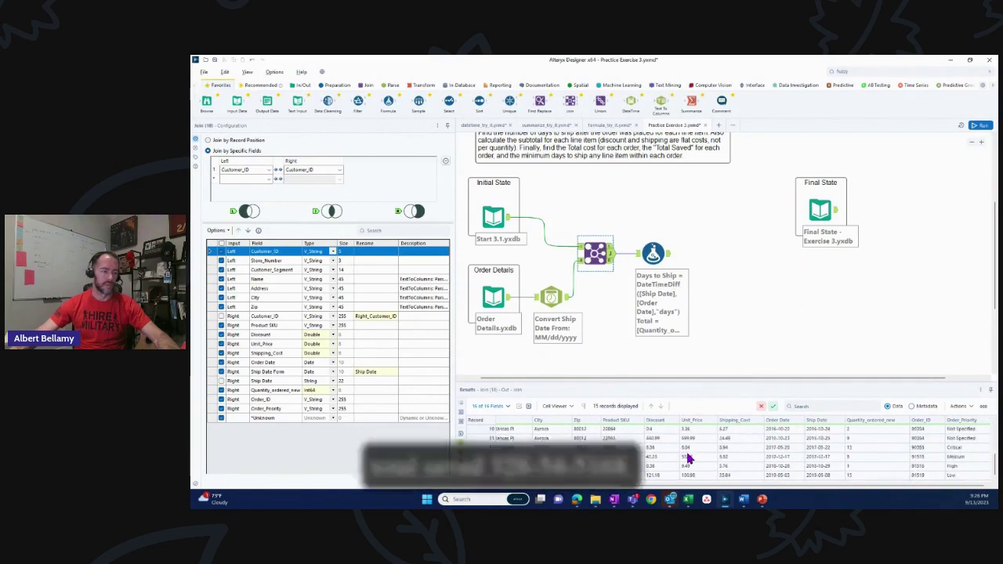
scroll(688, 458, up, 2)
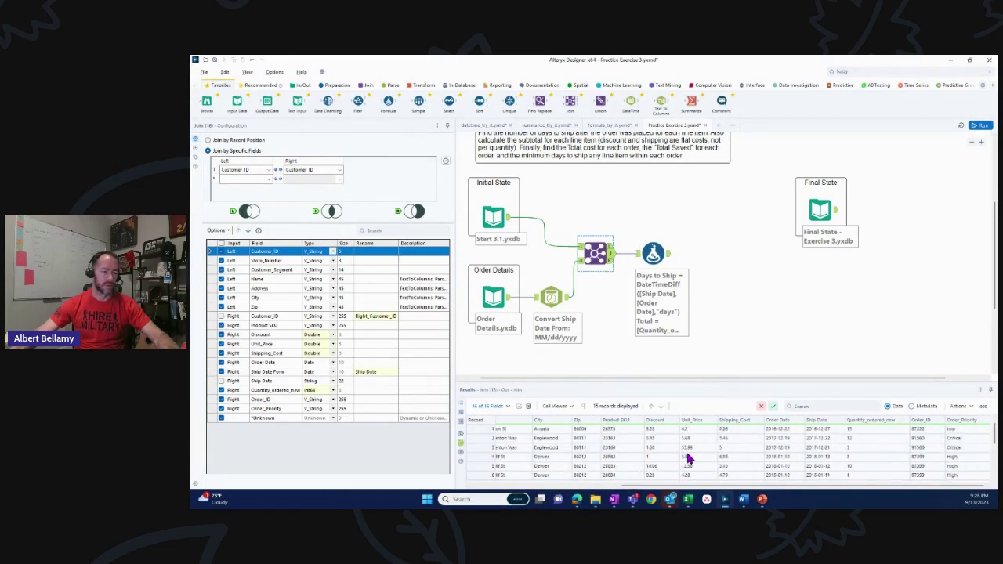
Review the Final State records and reread the exercise instructions
click(834, 214)
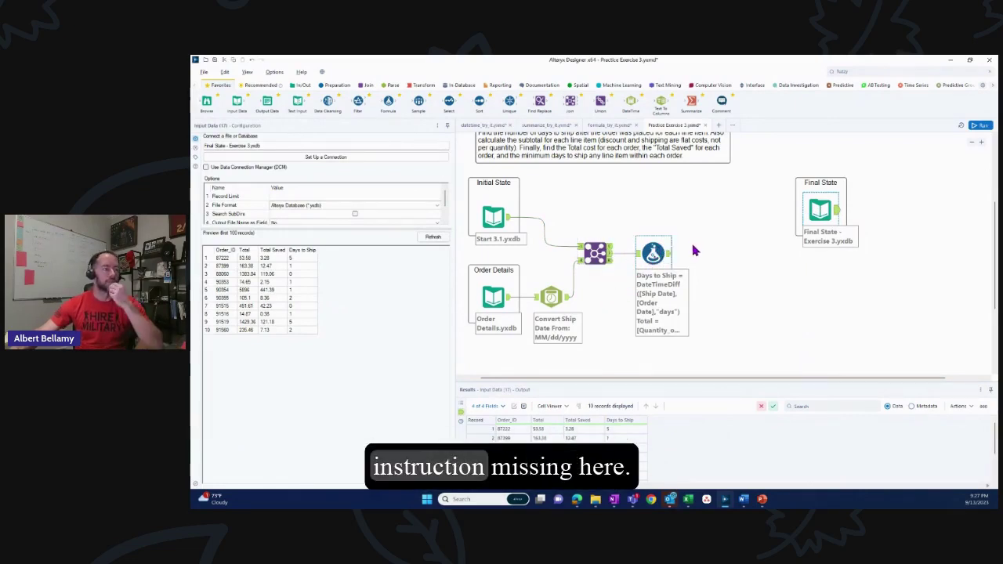
scroll(697, 262, up, 1)
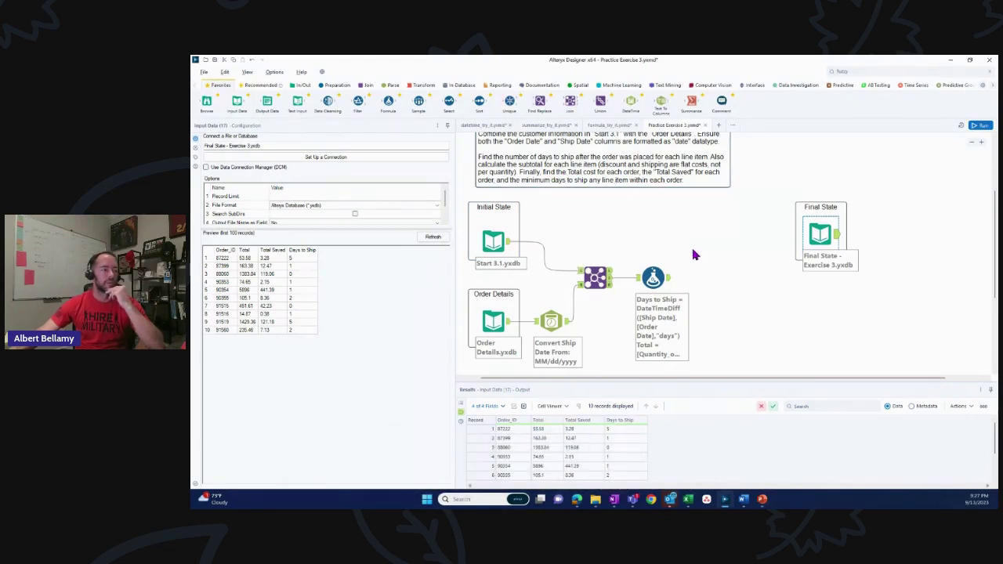
scroll(694, 252, up, 2)
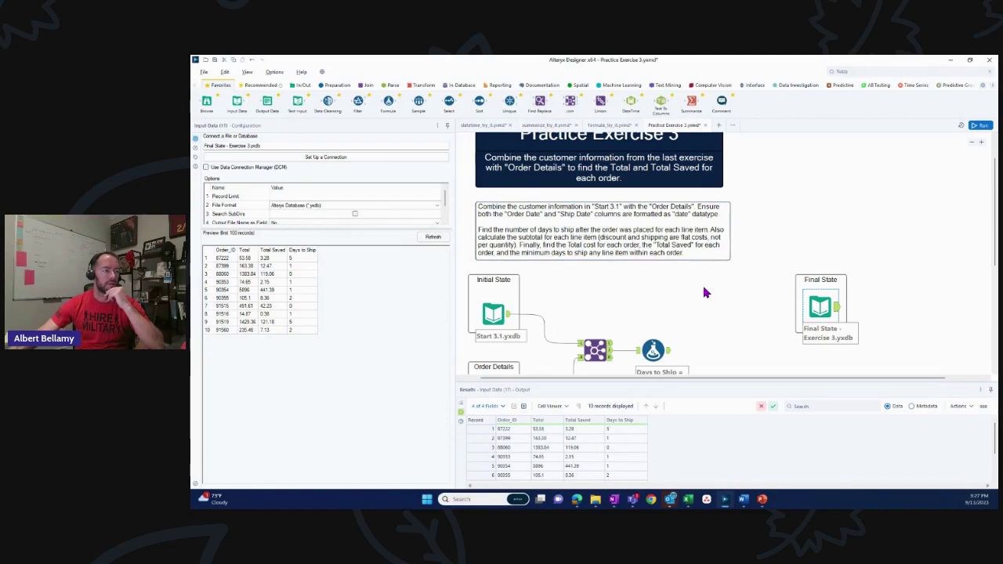
scroll(704, 292, down, 2)
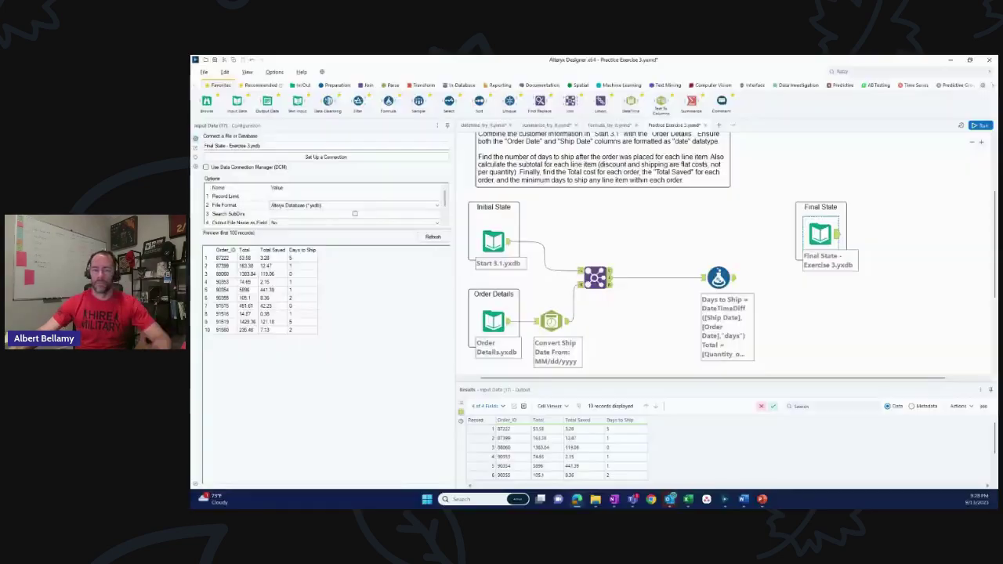
In the Join tool, deselect the left fields Customer_ID, Store_Number, Customer_Segment, Name, Address, City and Zip
click(588, 295)
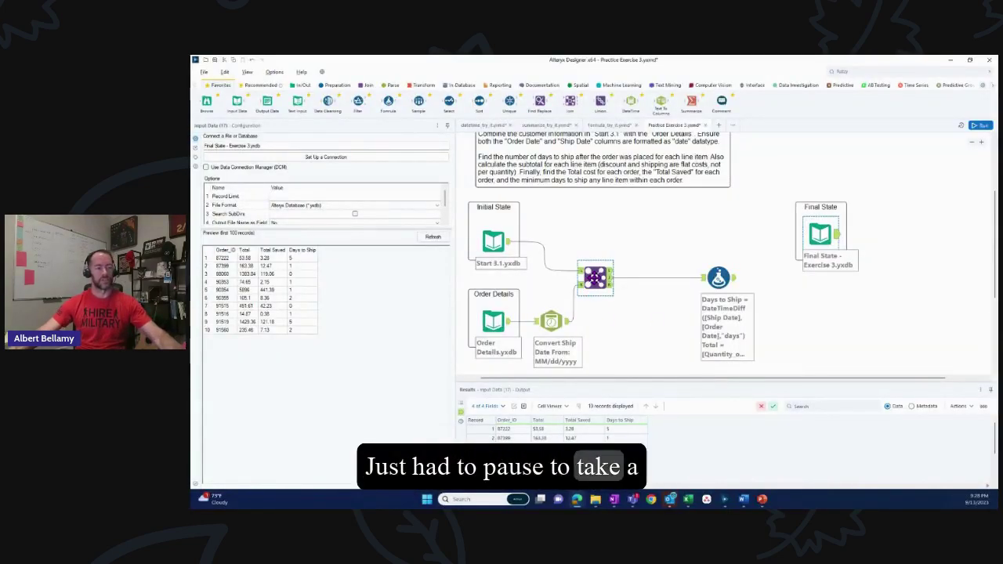
click(593, 276)
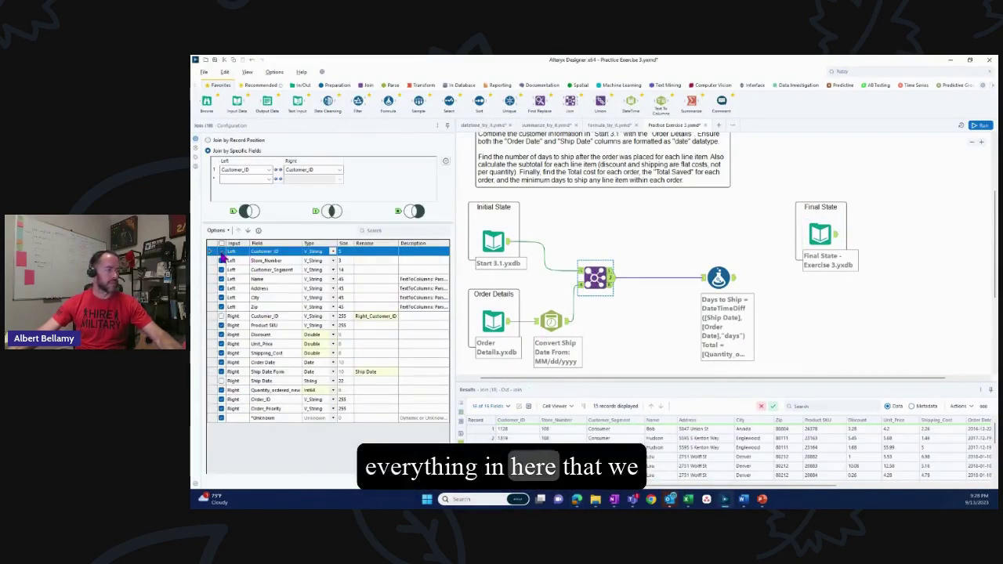
click(221, 251)
click(221, 261)
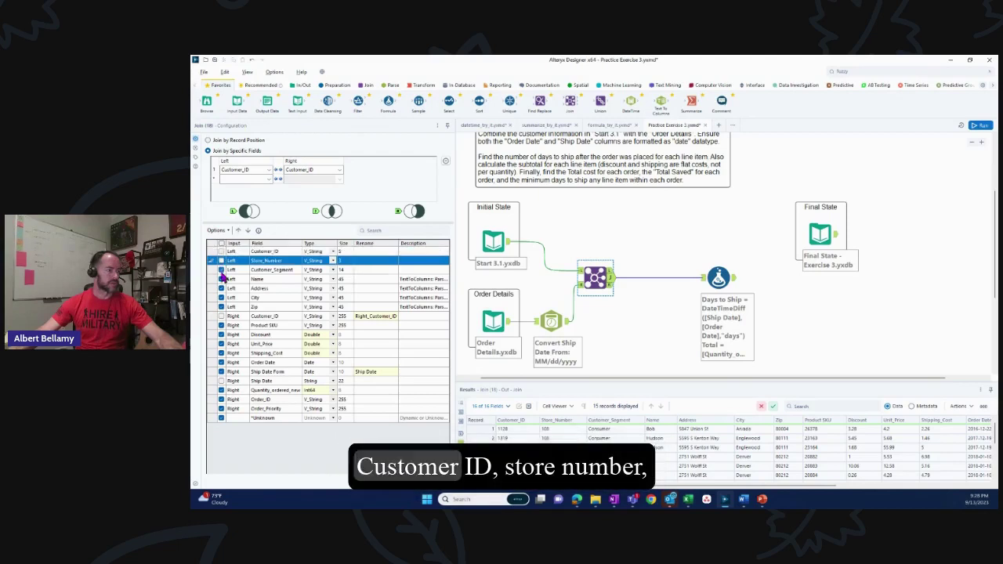
click(221, 270)
click(221, 279)
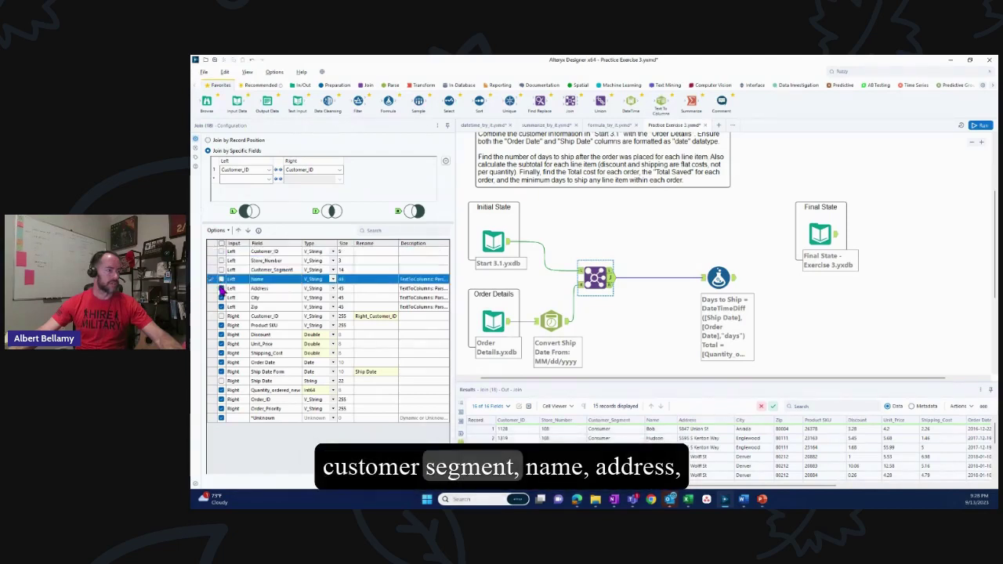
click(221, 289)
click(221, 298)
click(221, 307)
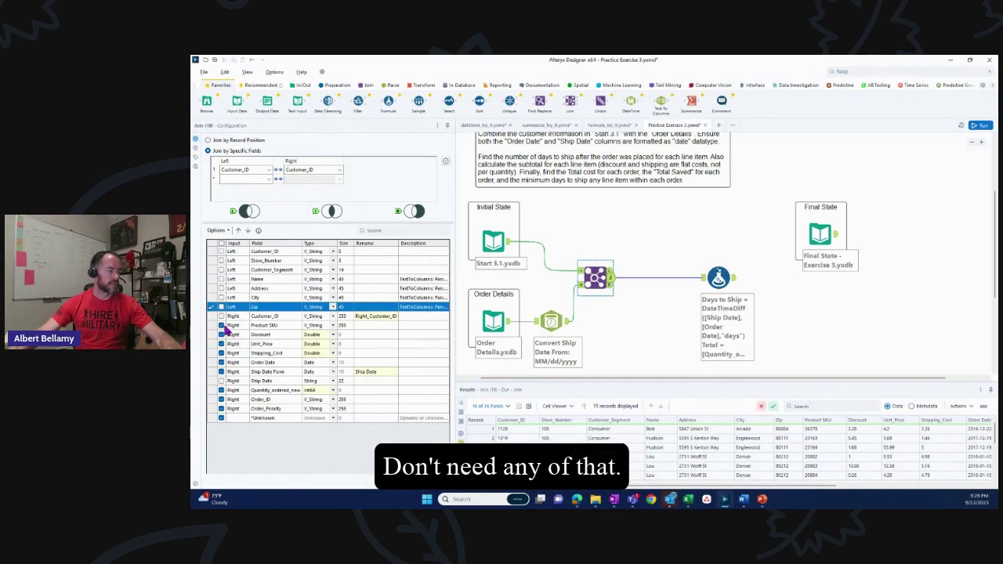
Deselect the right fields Product SKU and Order_Priority in the Join tool, keeping Ship Date Form selected
click(221, 325)
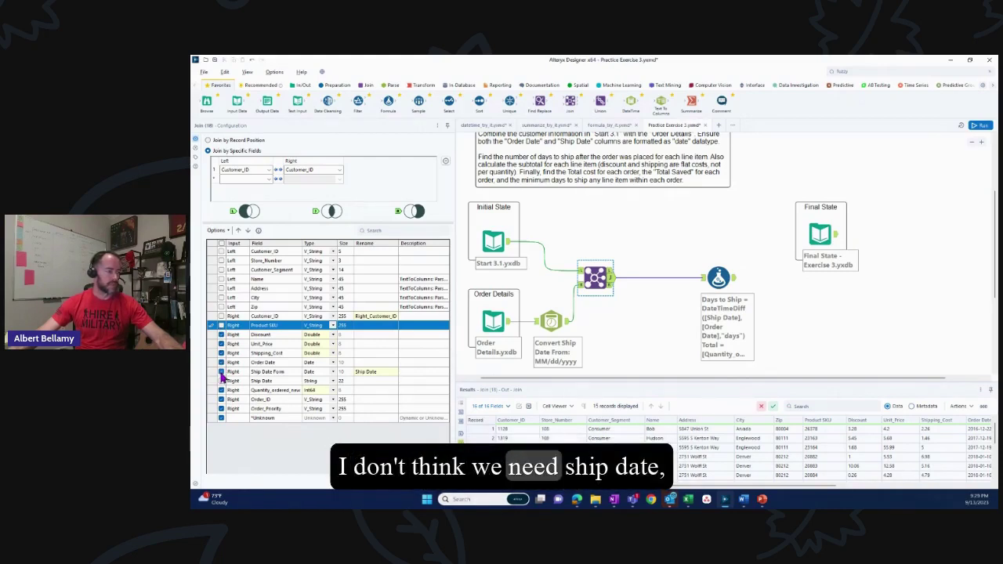
click(222, 373)
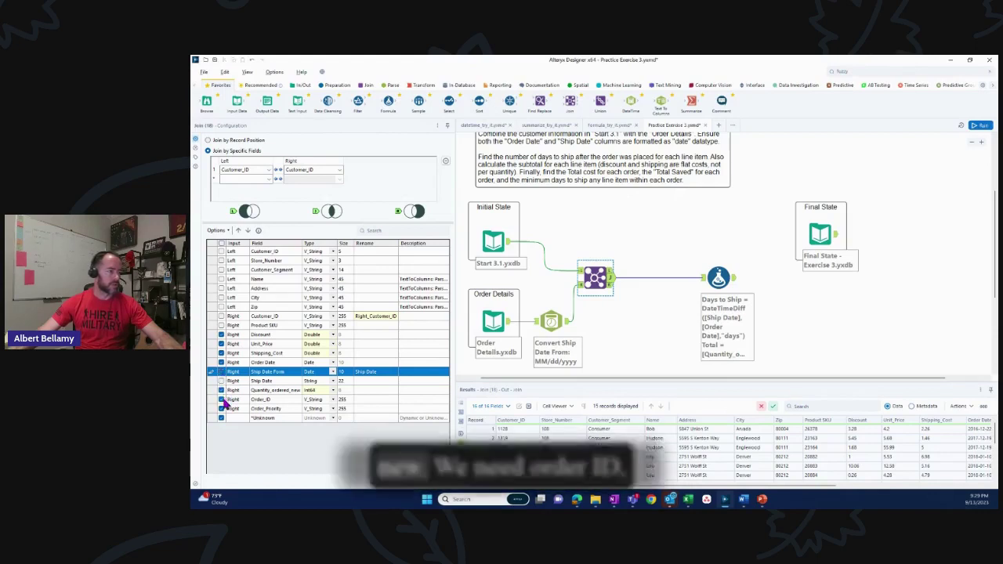
click(221, 409)
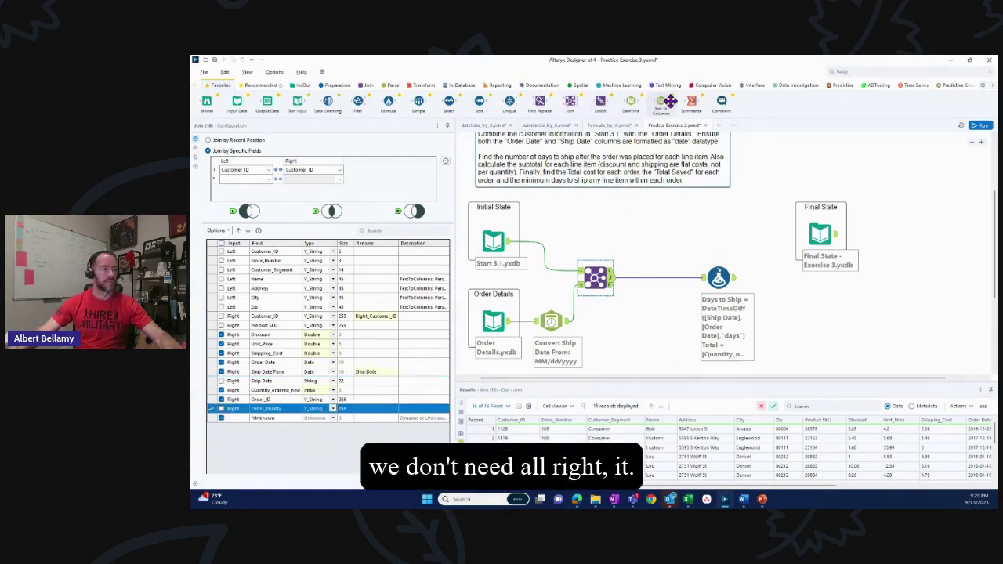
Insert a Summarize tool between the Join and Formula tools, summing Discount, Unit_Price, Shipping_Cost and Quantity_ordered_new
drag(691, 101, 660, 278)
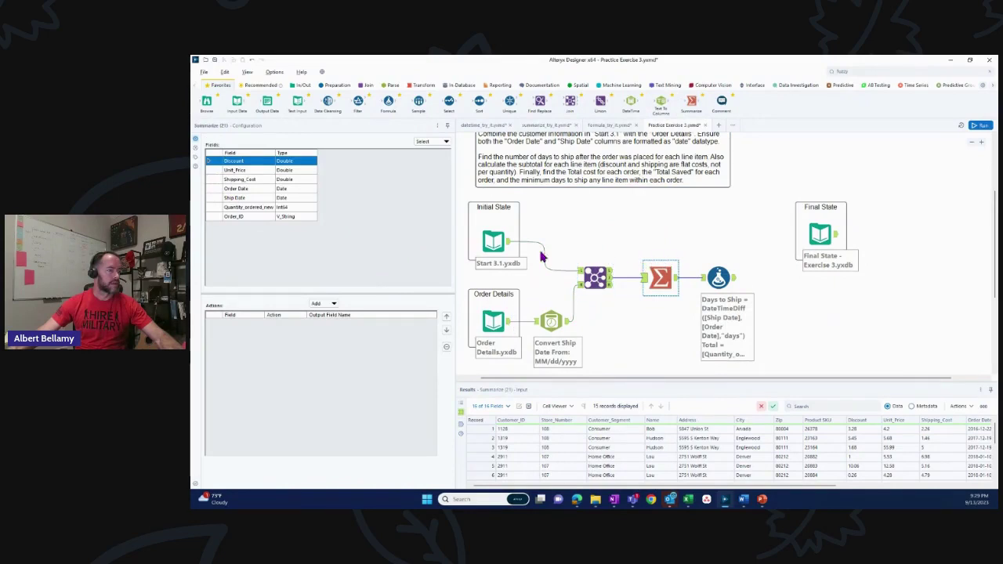
ctrl+click(233, 171)
ctrl+click(238, 181)
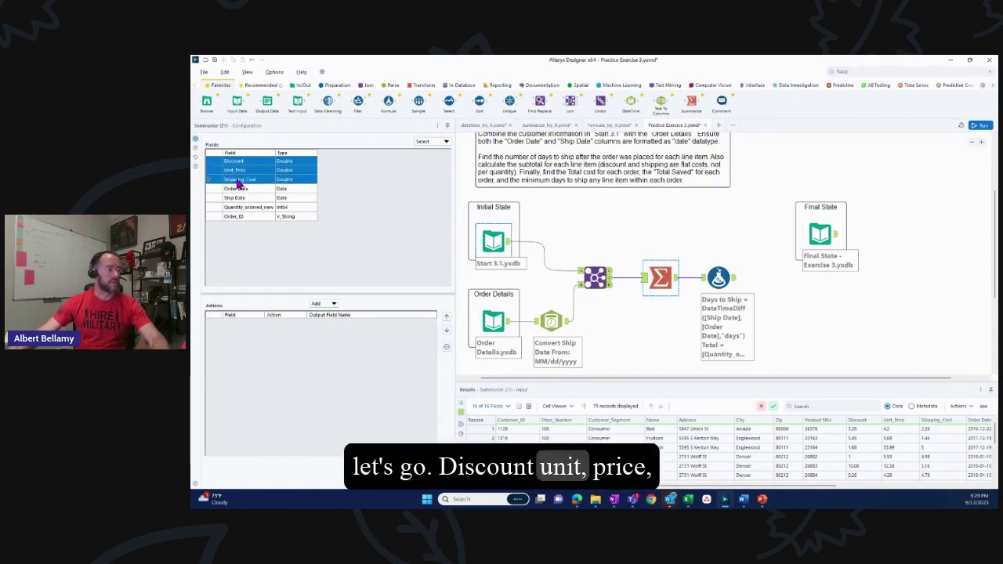
click(331, 304)
click(340, 321)
Group the Summarize tool by Order Date, Ship Date and Order_ID
click(236, 189)
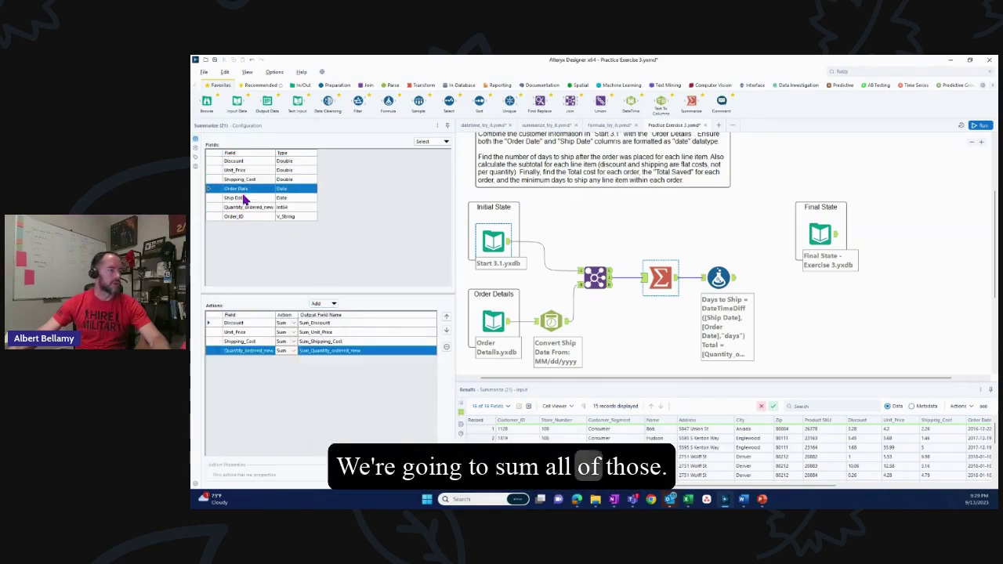
ctrl+click(245, 198)
ctrl+click(248, 218)
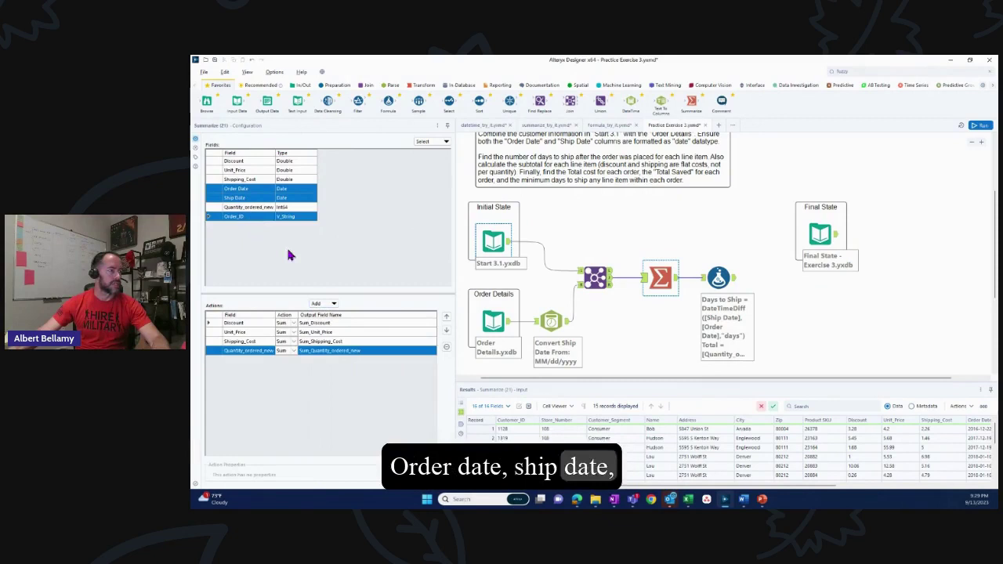
click(330, 304)
click(335, 317)
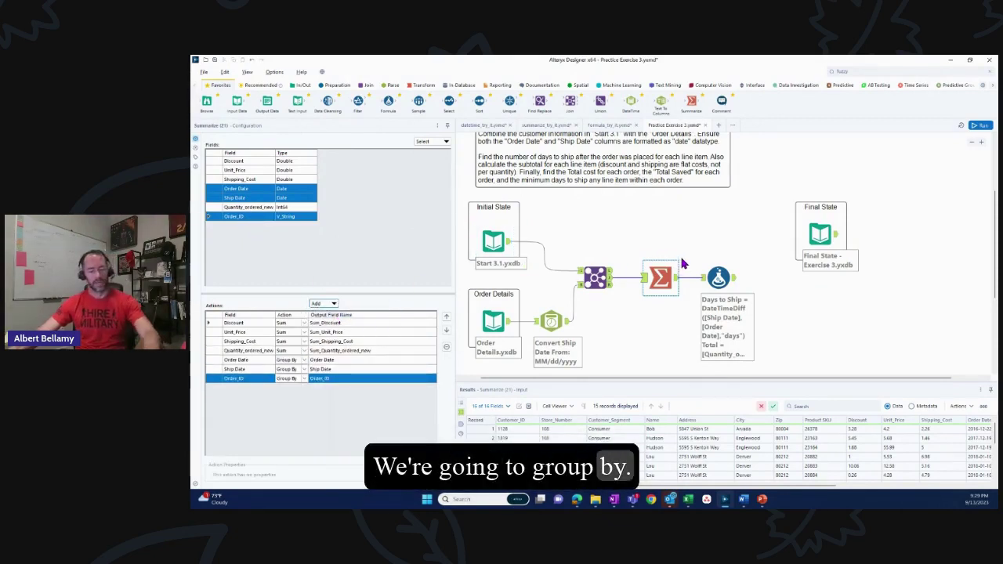
Run the workflow to check the Summarize output, and delete the Summarize tool from between Join and Formula
key(ctrl+r)
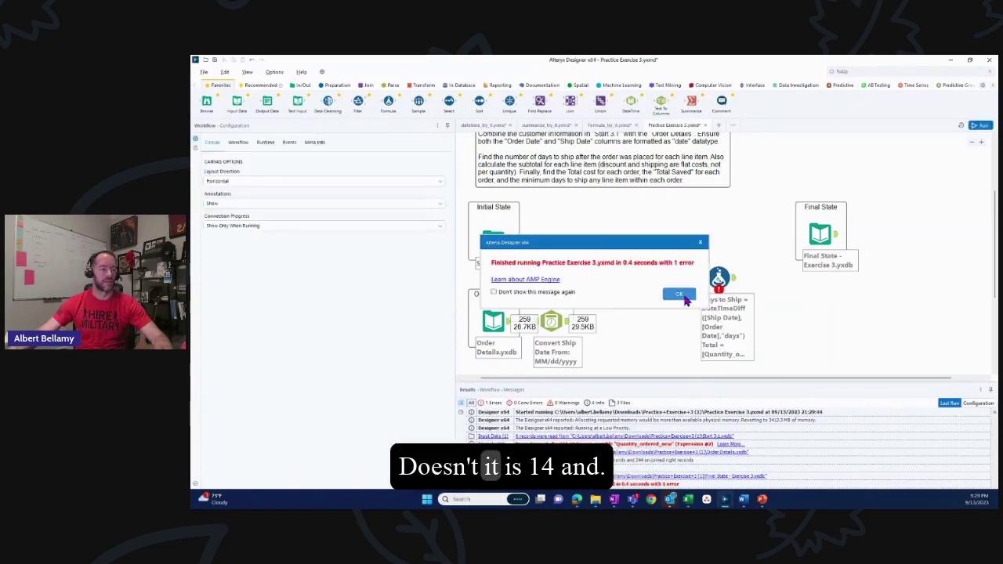
click(677, 292)
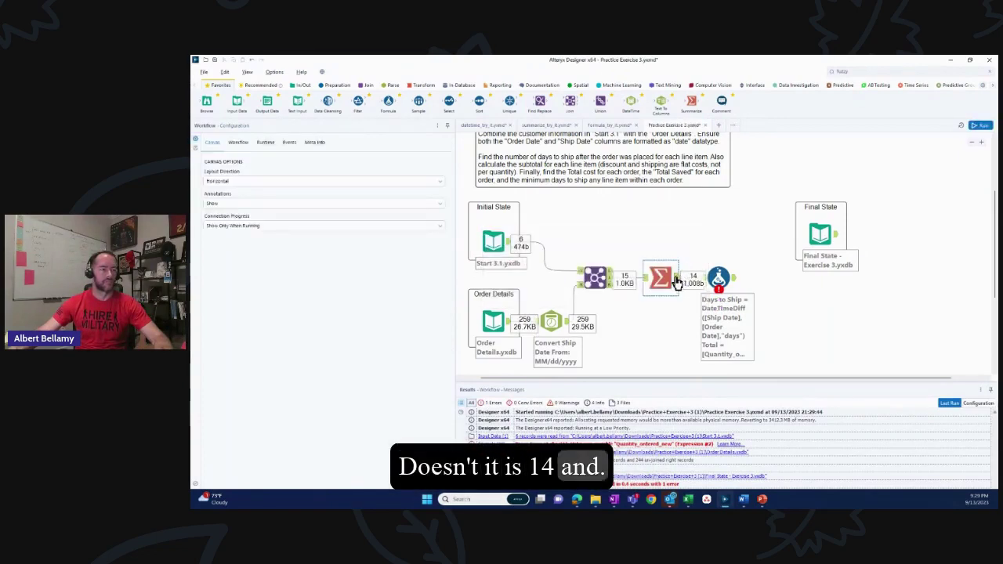
click(678, 282)
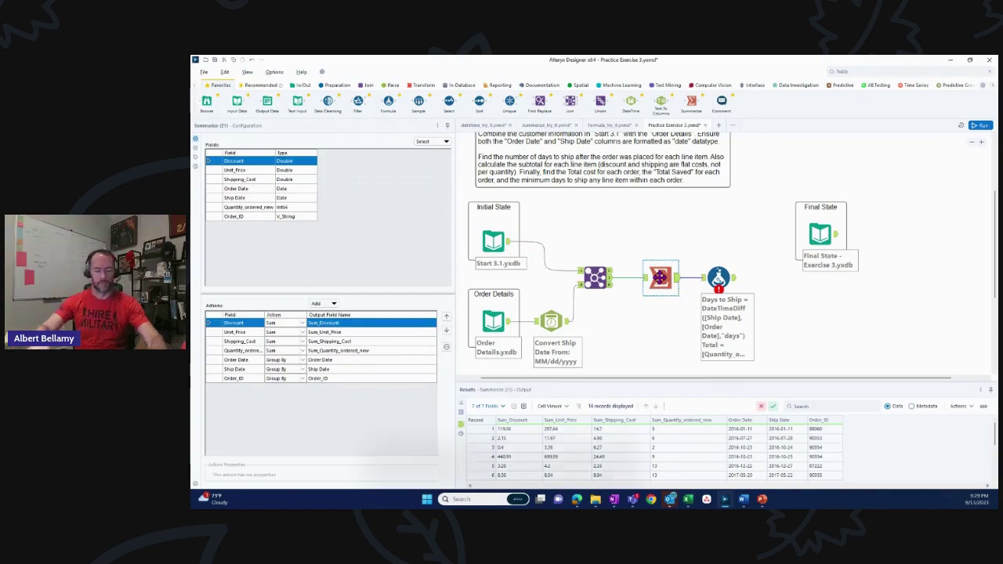
click(684, 286)
key(Delete)
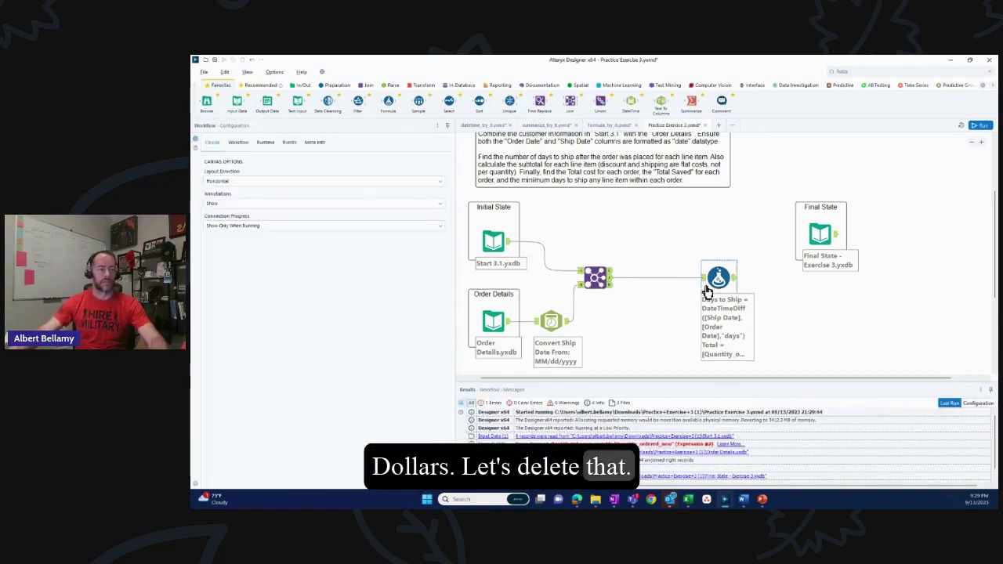
Move the Formula tool closer to the Join tool and connect a new Summarize tool after it
drag(718, 276, 668, 276)
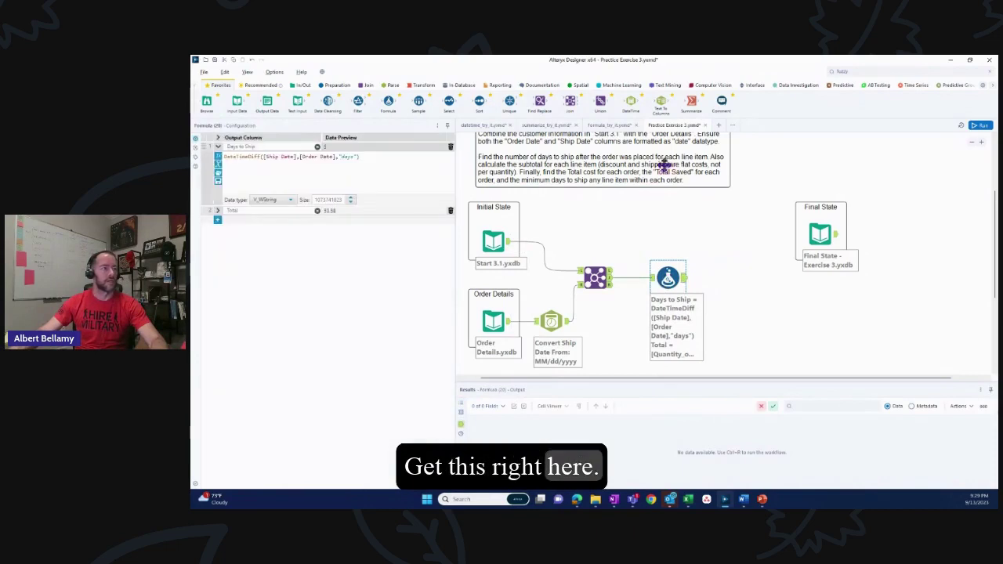
drag(690, 103, 653, 276)
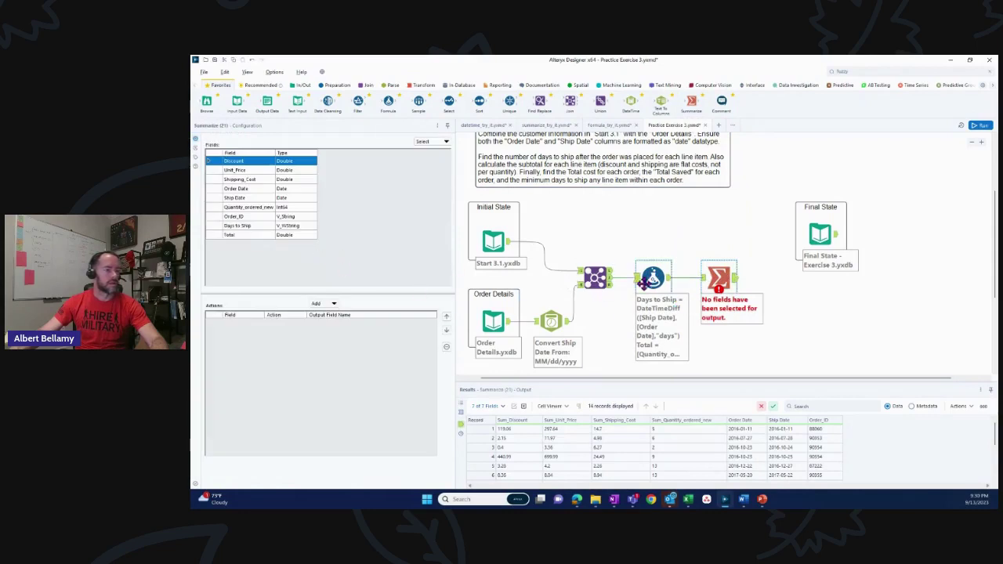
ctrl+click(251, 170)
ctrl+click(253, 180)
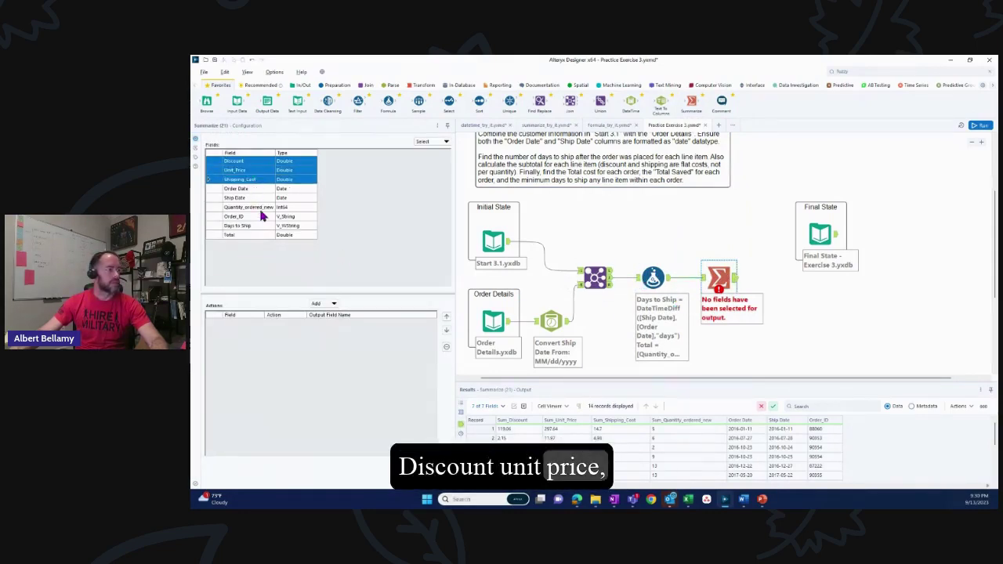
shift+click(255, 210)
click(291, 235)
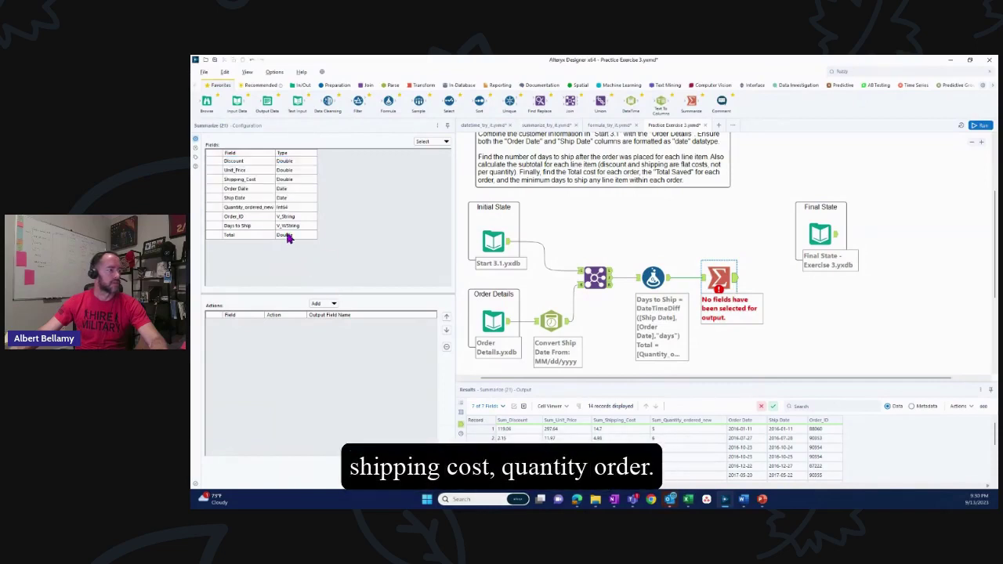
click(268, 161)
ctrl+click(267, 171)
ctrl+click(273, 180)
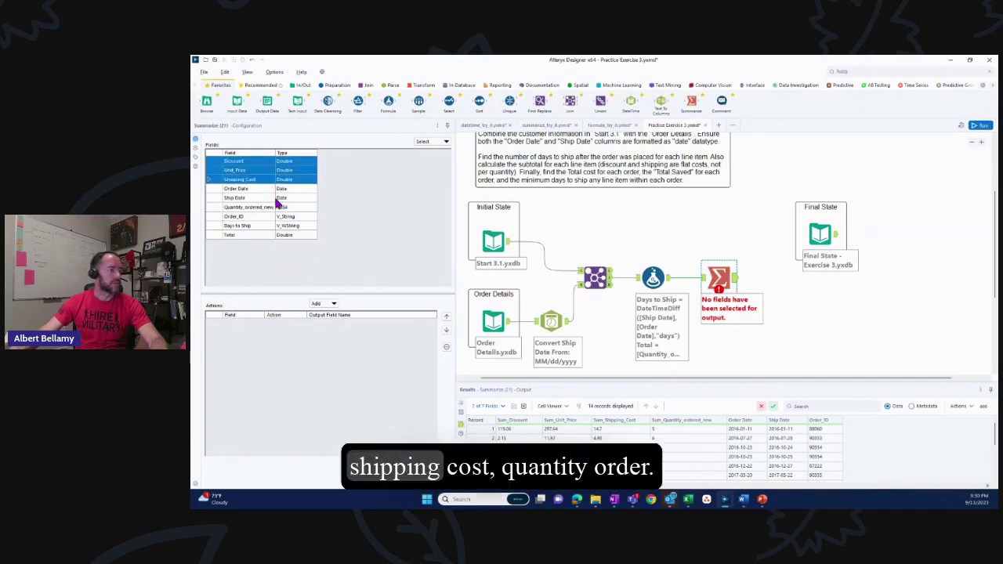
shift+click(267, 208)
click(271, 190)
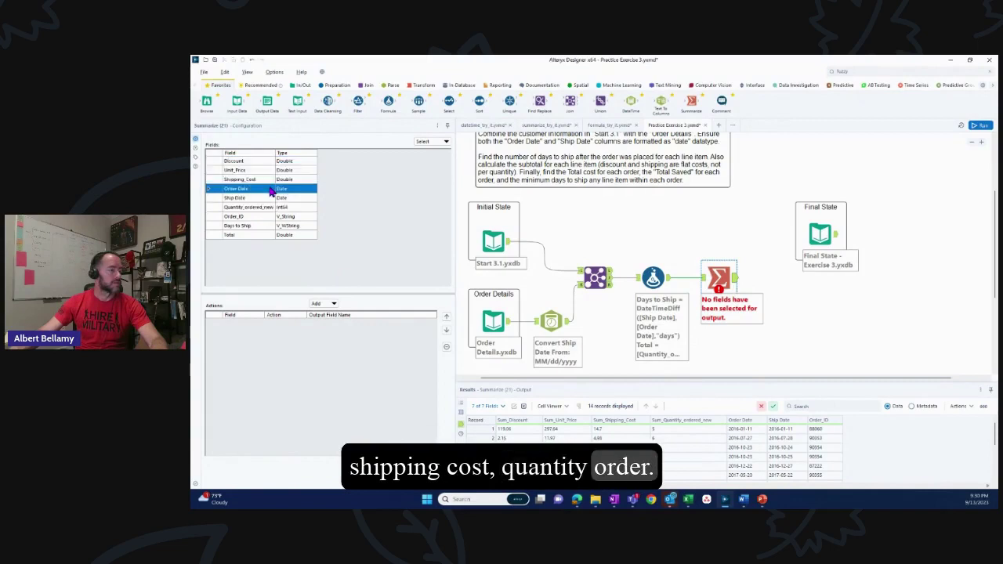
click(267, 208)
shift+click(269, 179)
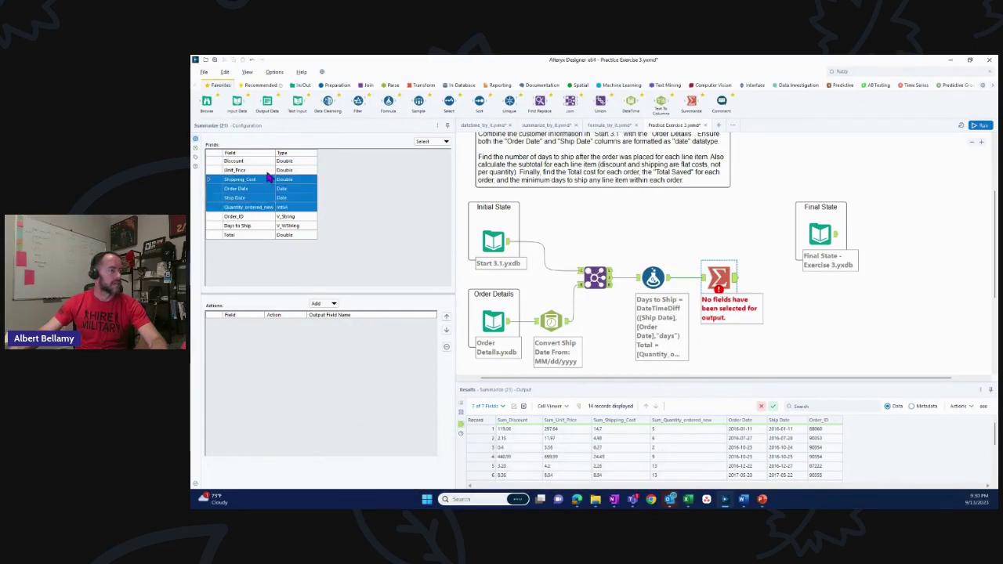
Add Sum actions for Discount, Unit_Price, Shipping_Cost and Quantity_ordered_new in the Summarize tool
click(268, 162)
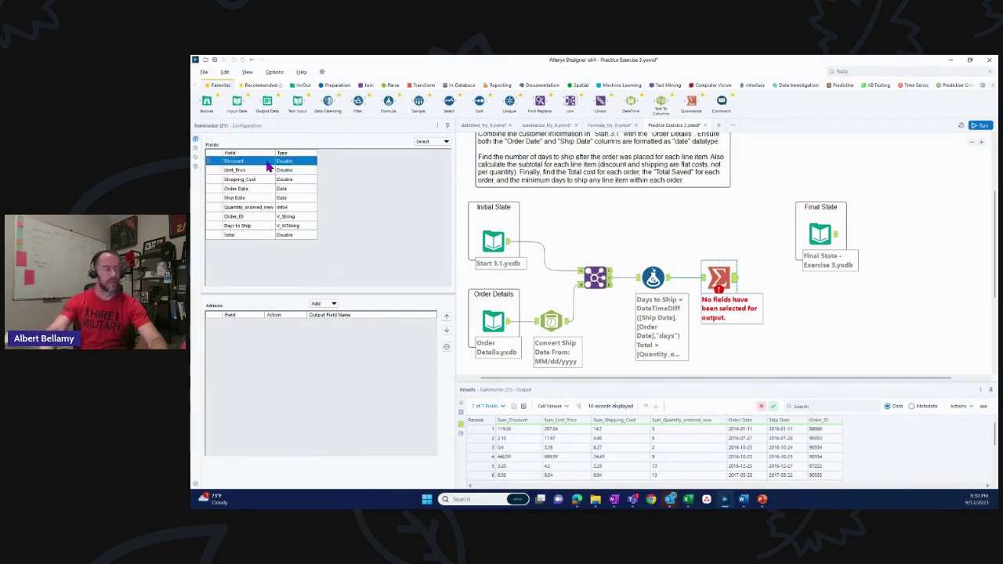
shift+click(267, 179)
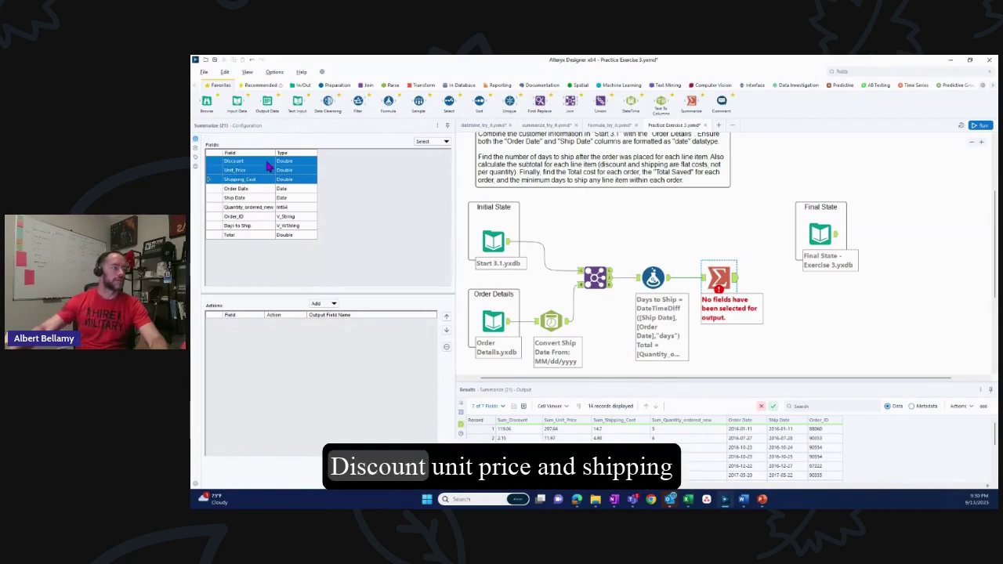
click(329, 304)
click(333, 323)
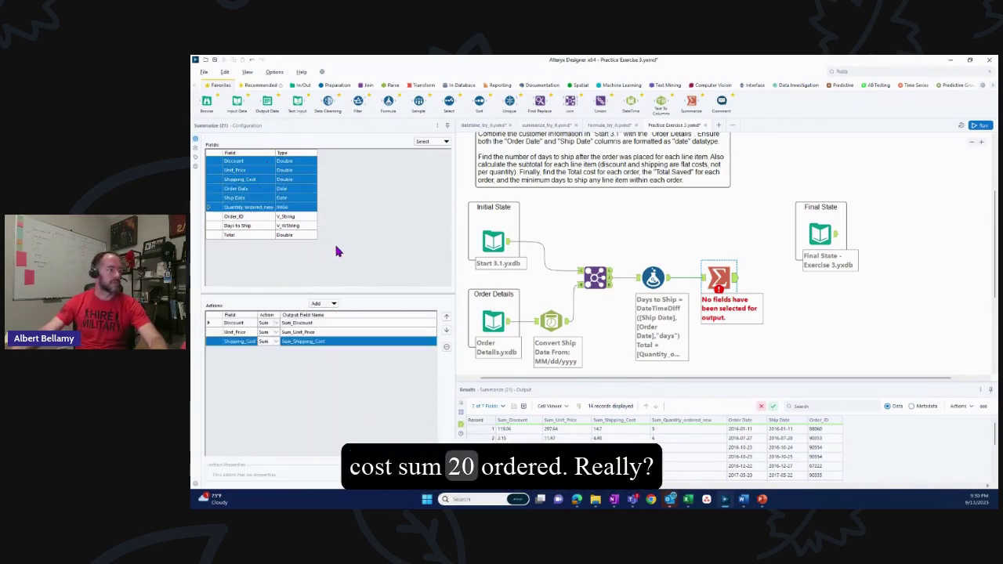
click(291, 208)
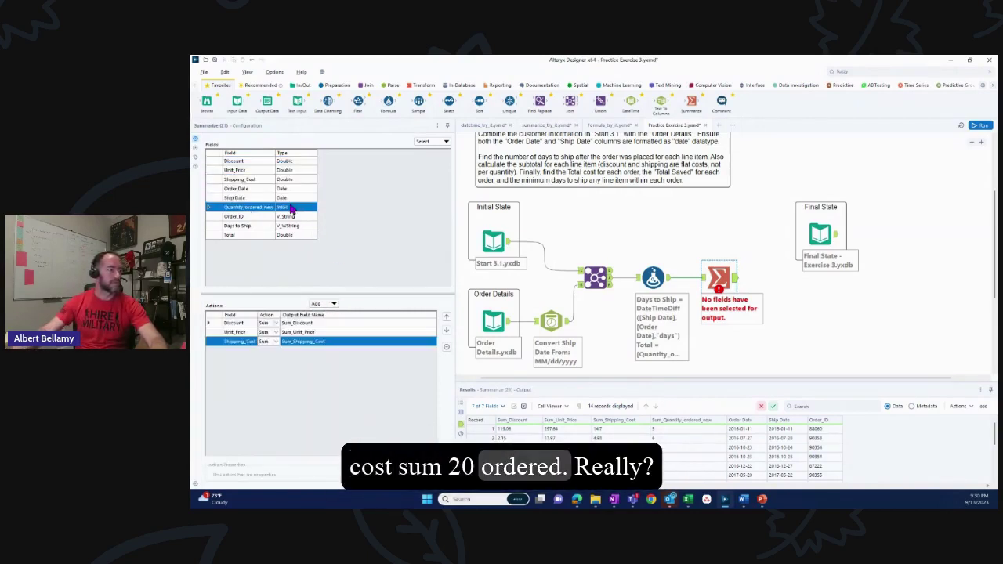
click(332, 304)
click(333, 315)
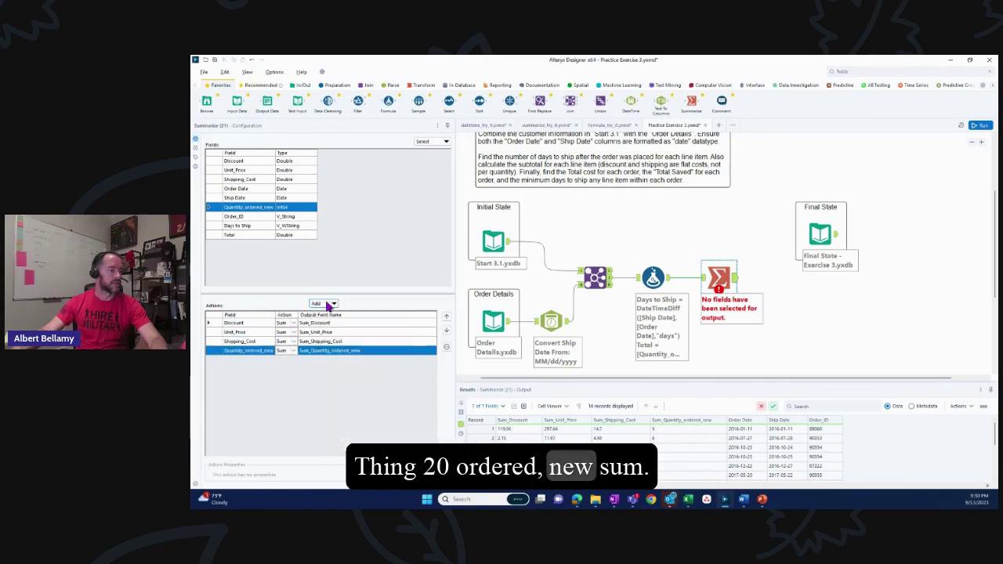
Group the Summarize tool by Order_ID and Days to Ship, and run the workflow to compare its output with Final State
click(247, 220)
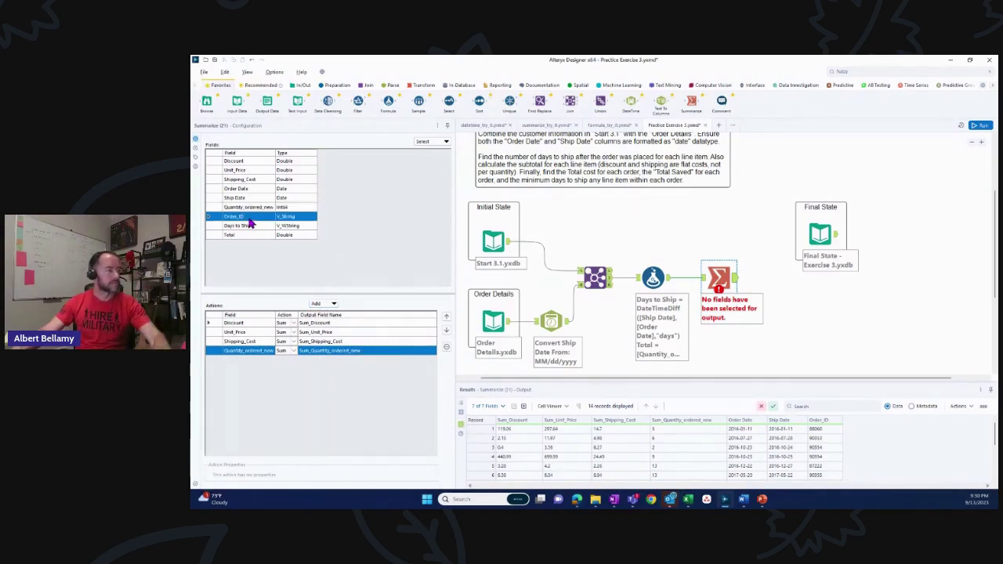
ctrl+click(249, 225)
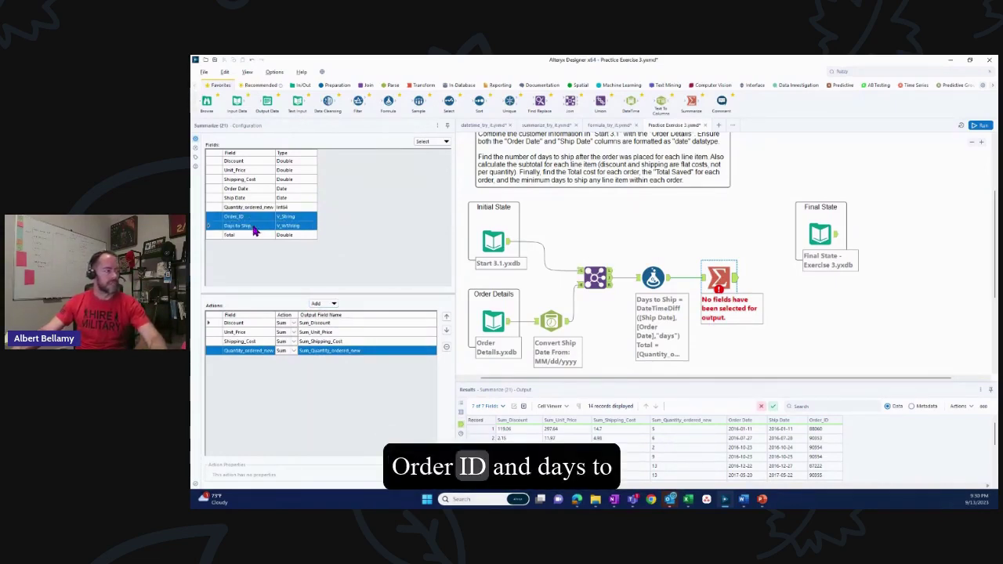
click(333, 304)
click(337, 314)
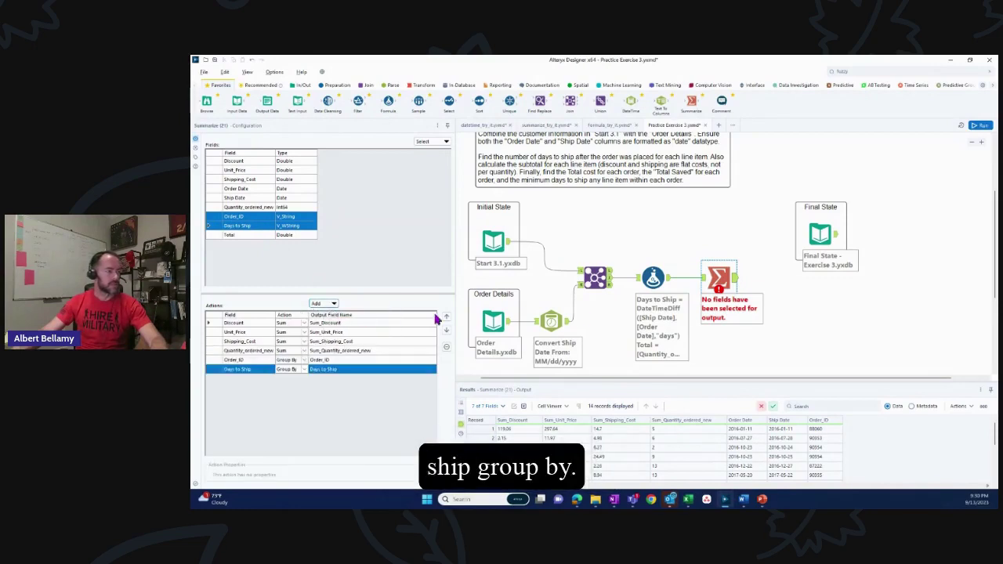
key(ctrl+r)
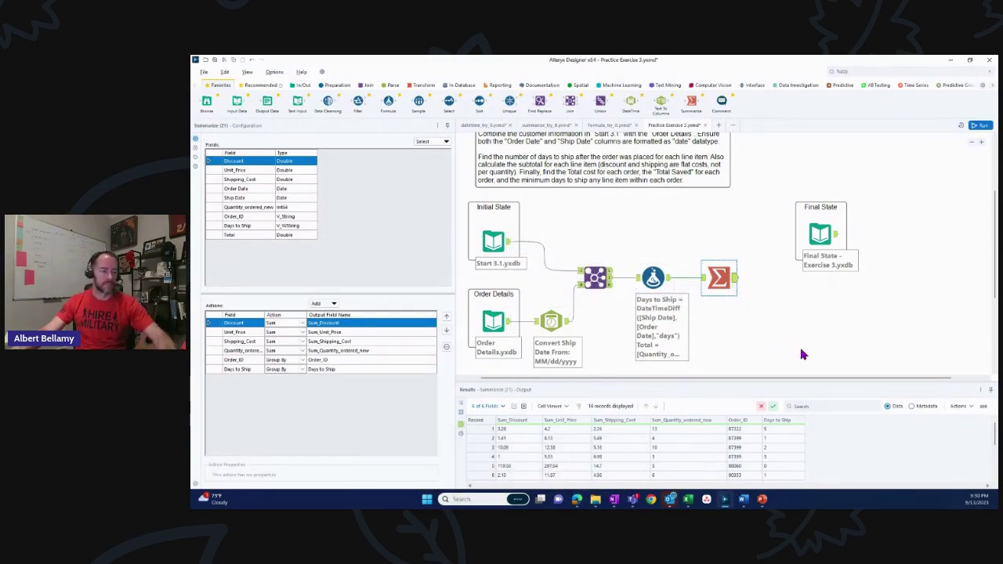
click(820, 232)
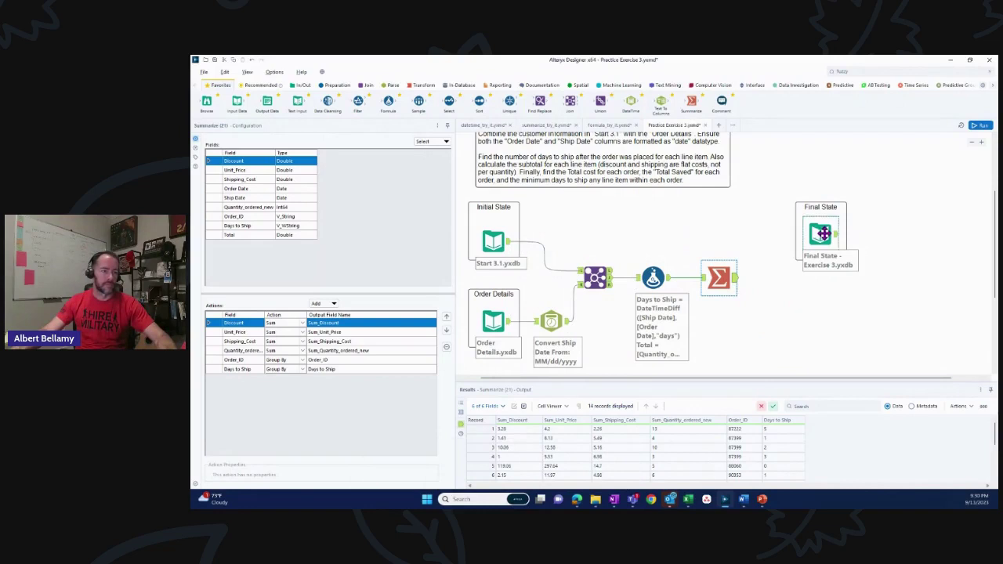
Change the Summarize action for Days to Ship to Min and rerun the workflow to view the aggregated output
click(718, 278)
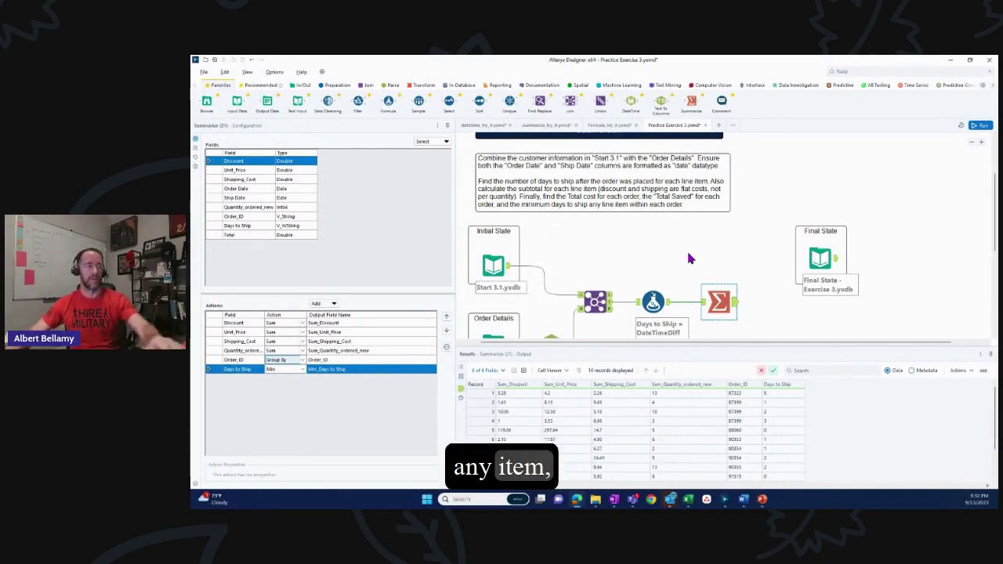
key(ctrl+r)
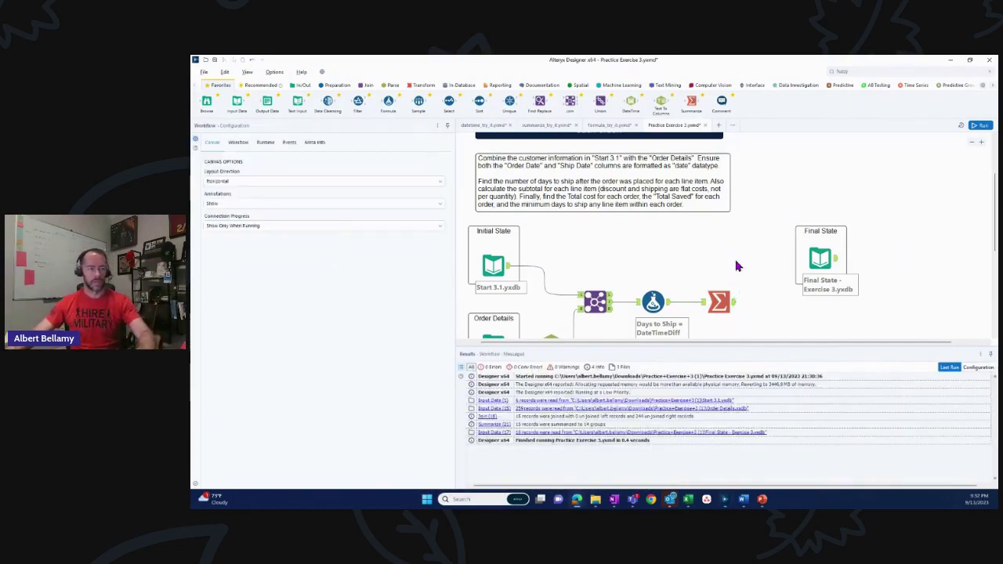
key(ctrl+r)
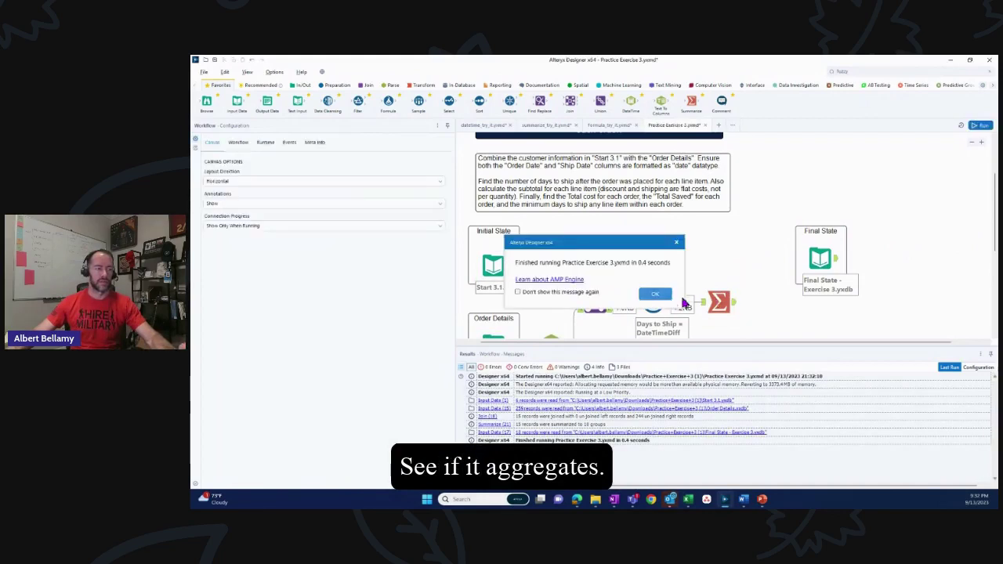
click(735, 304)
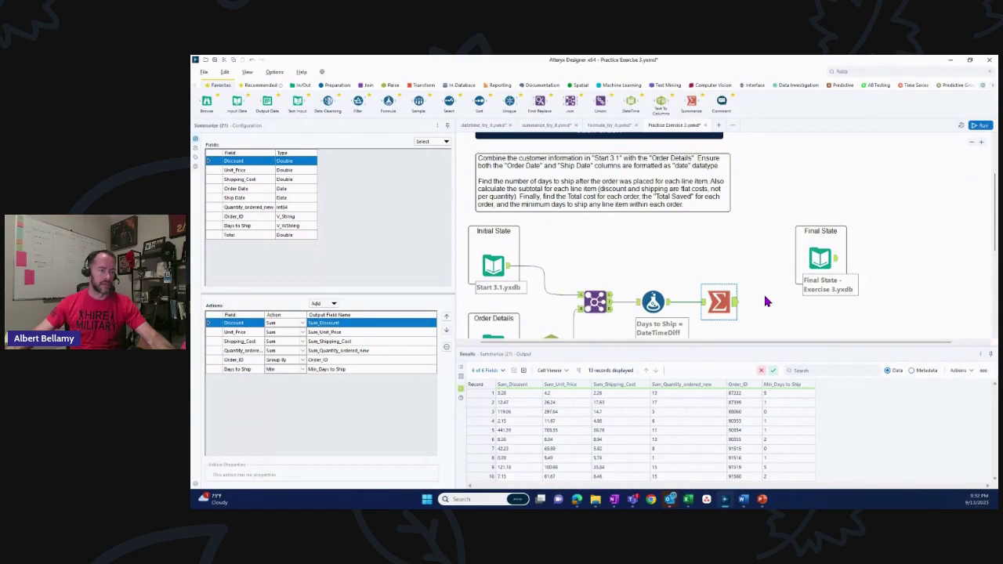
Compare the Final State data with the Summarize output and examine the Total expression in the Formula tool
click(822, 261)
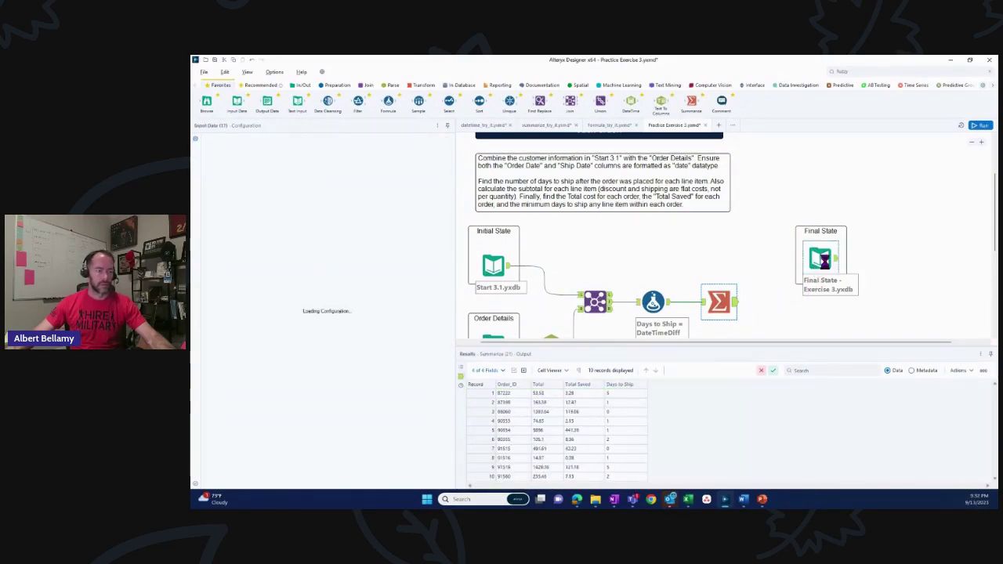
click(719, 301)
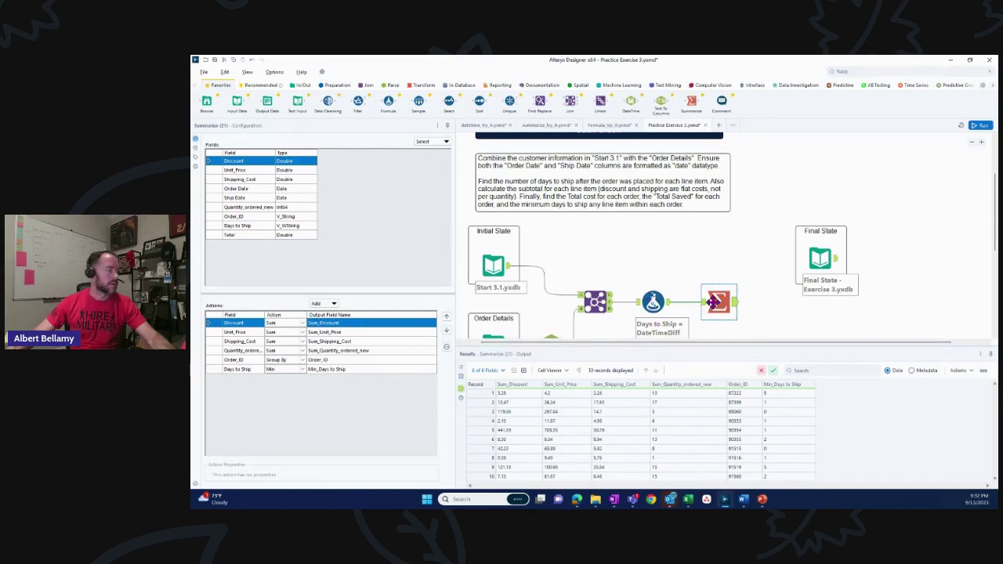
click(652, 301)
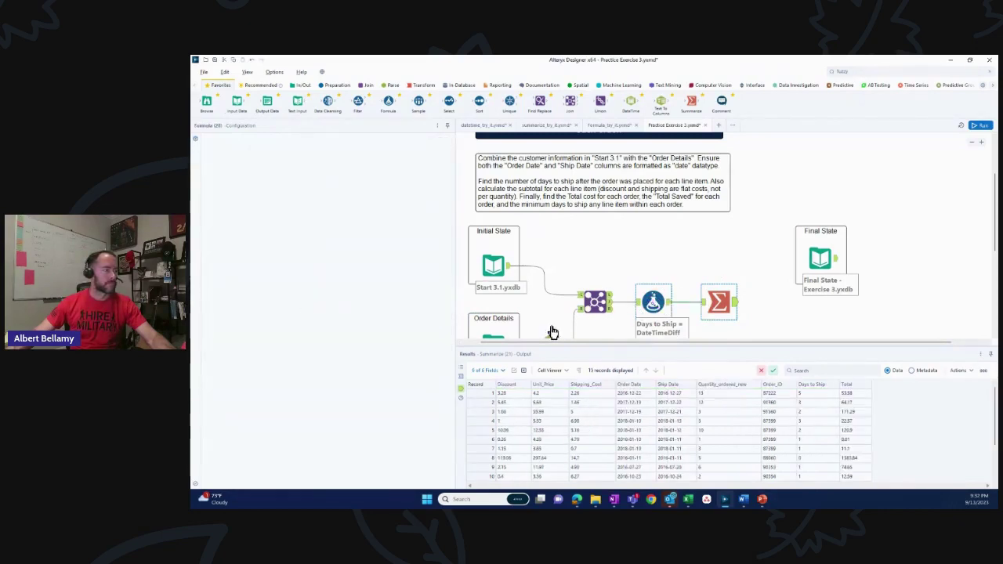
click(218, 211)
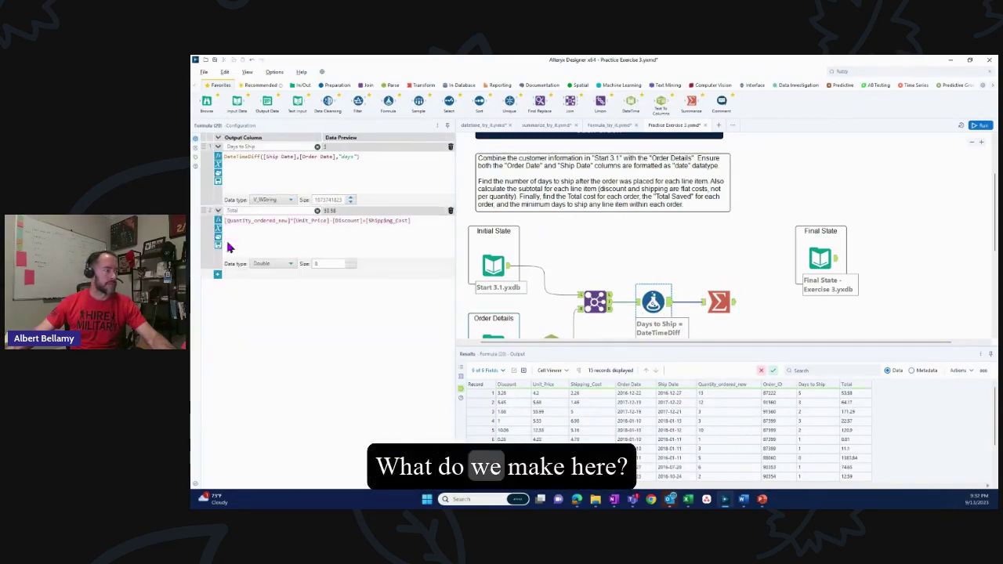
Add a Sum action for the Total field in the Summarize tool
click(733, 311)
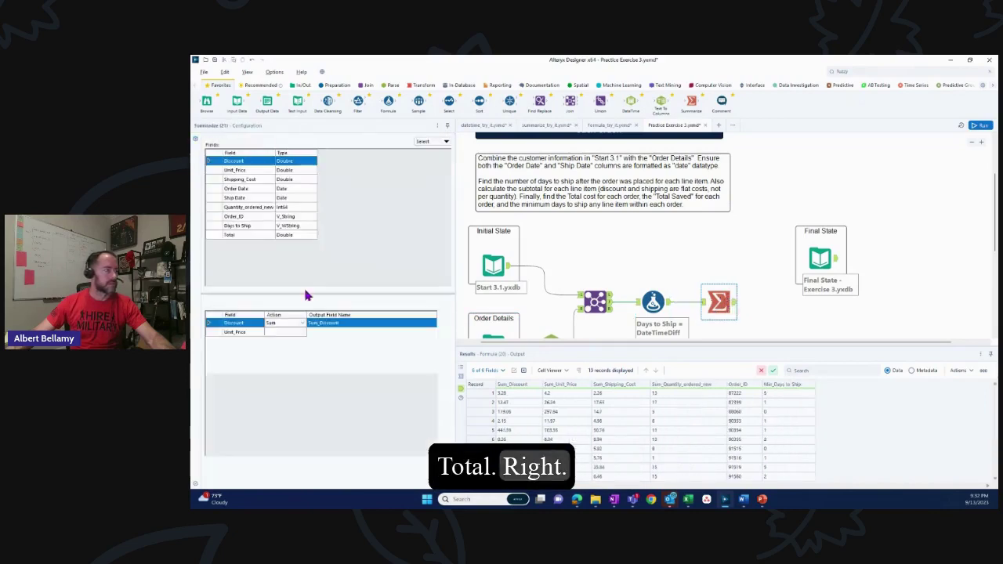
click(238, 237)
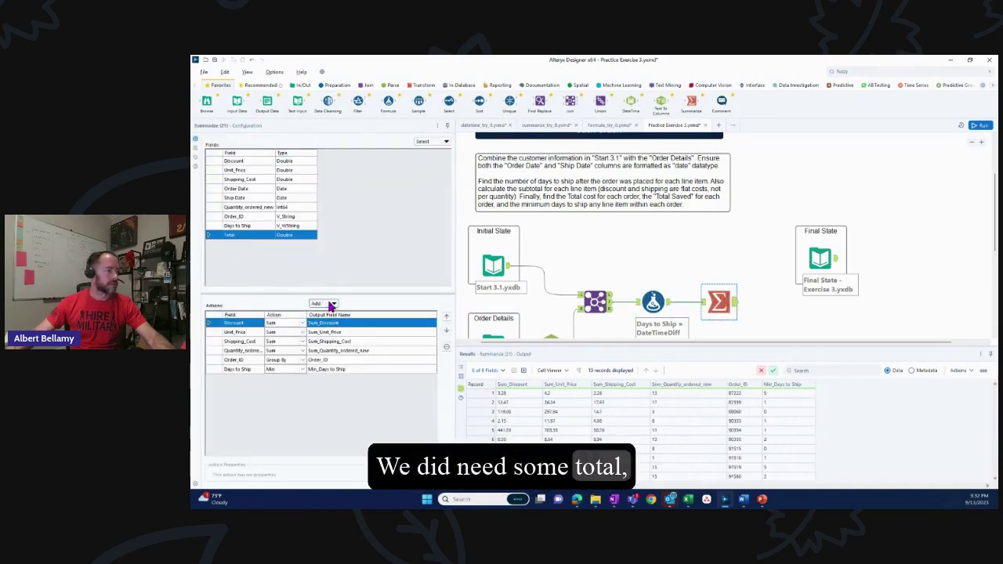
click(329, 304)
click(339, 326)
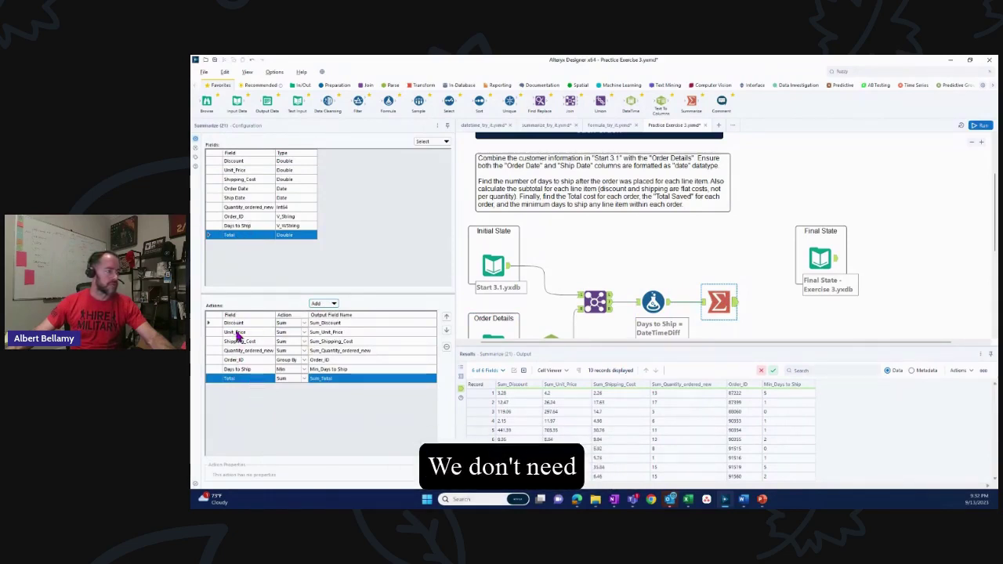
Remove the Unit_Price, Shipping_Cost and Quantity_ordered_new actions from the Summarize tool
click(377, 332)
click(447, 347)
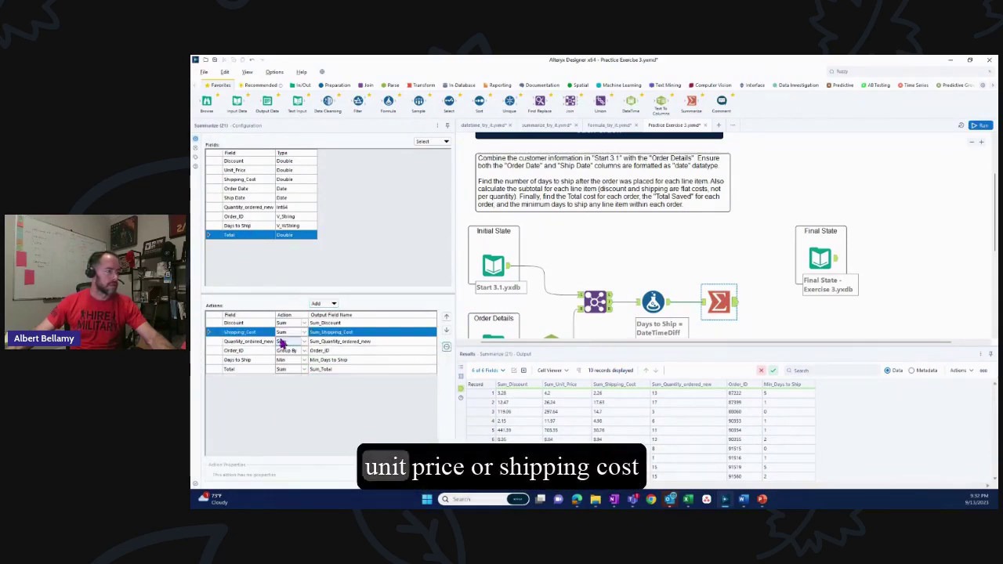
click(448, 348)
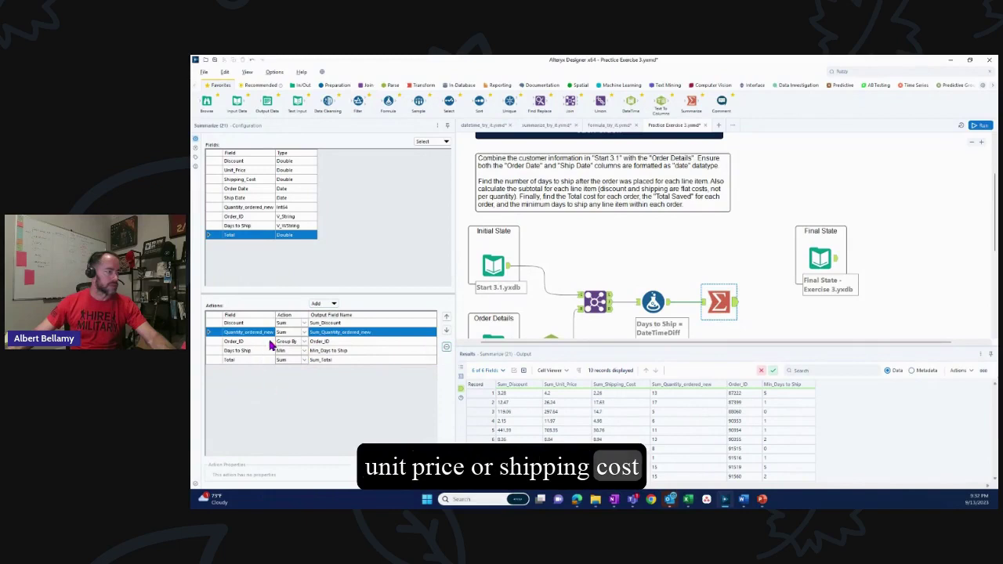
click(446, 347)
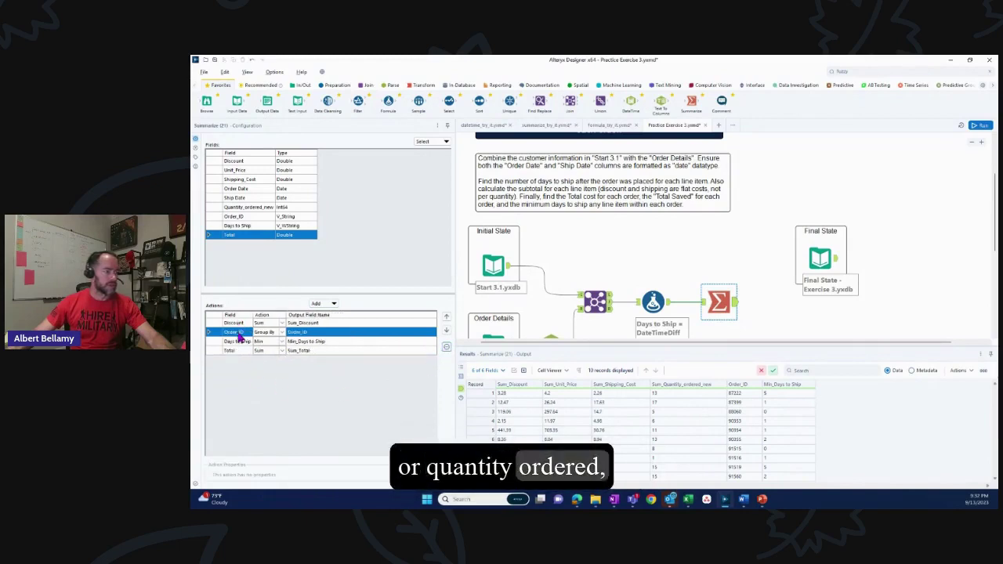
Run the workflow, check the Summarize output against the Final State data and look over the completed workflow
click(764, 266)
key(ctrl+r)
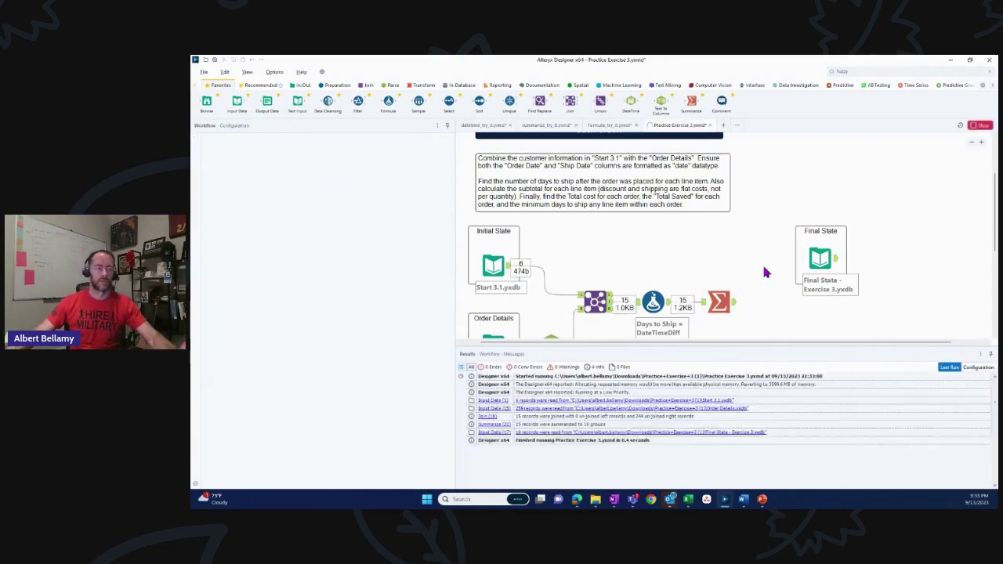
click(732, 305)
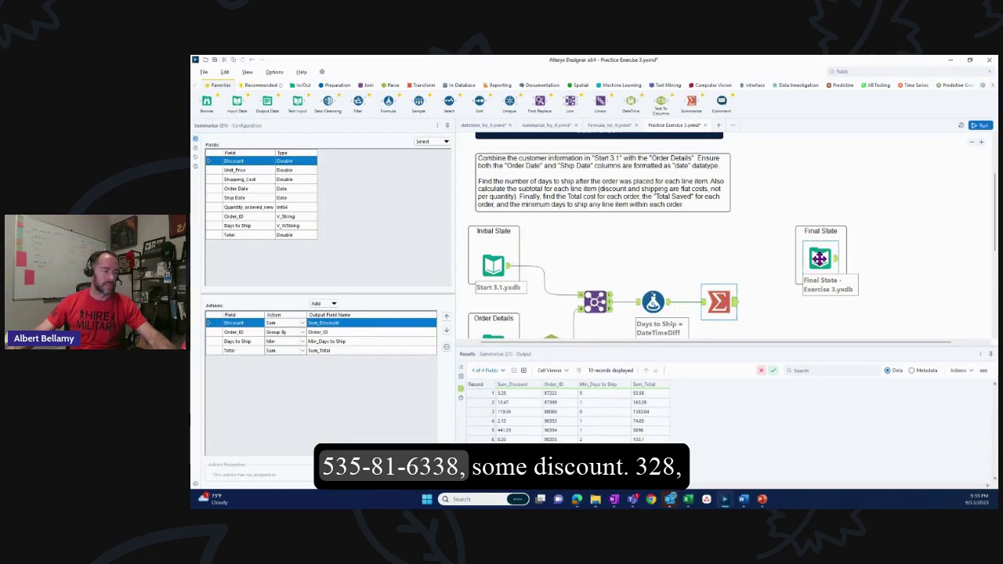
click(819, 259)
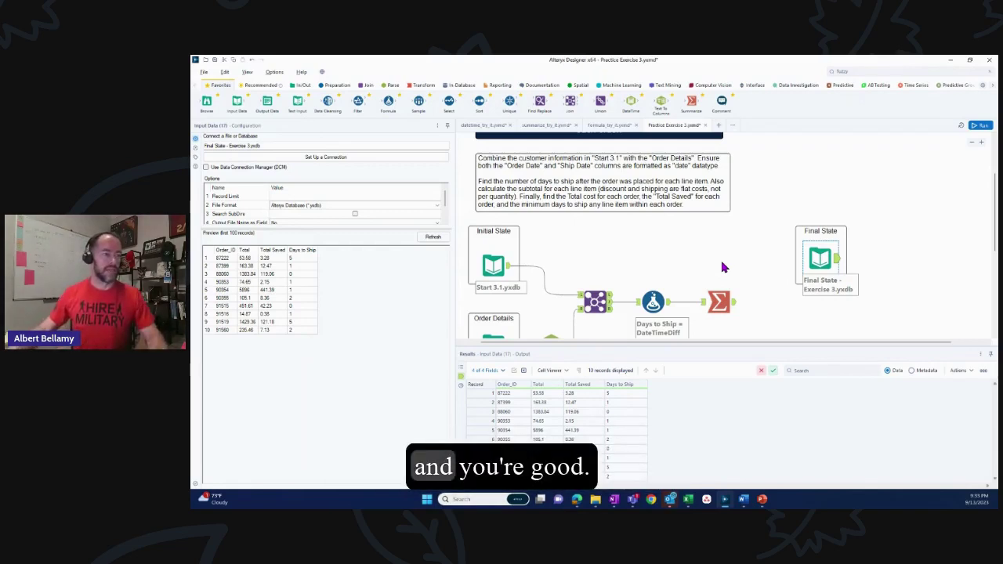
scroll(723, 267, down, 3)
scroll(731, 281, up, 1)
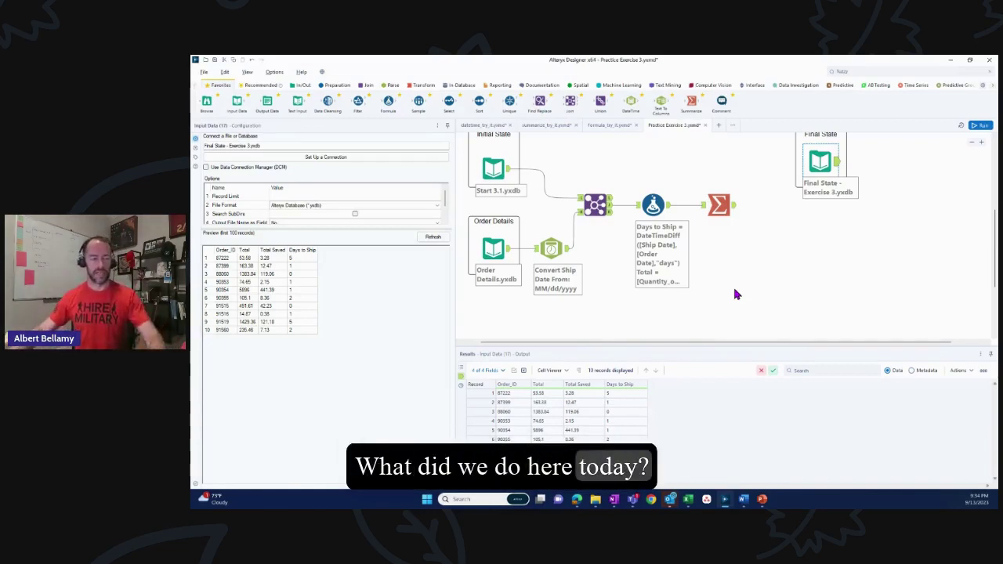
Switch to the browser, review the Path to Core Certification topics in the learning path, and bring up the Data Preparation exam prep guide
key(alt+Tab)
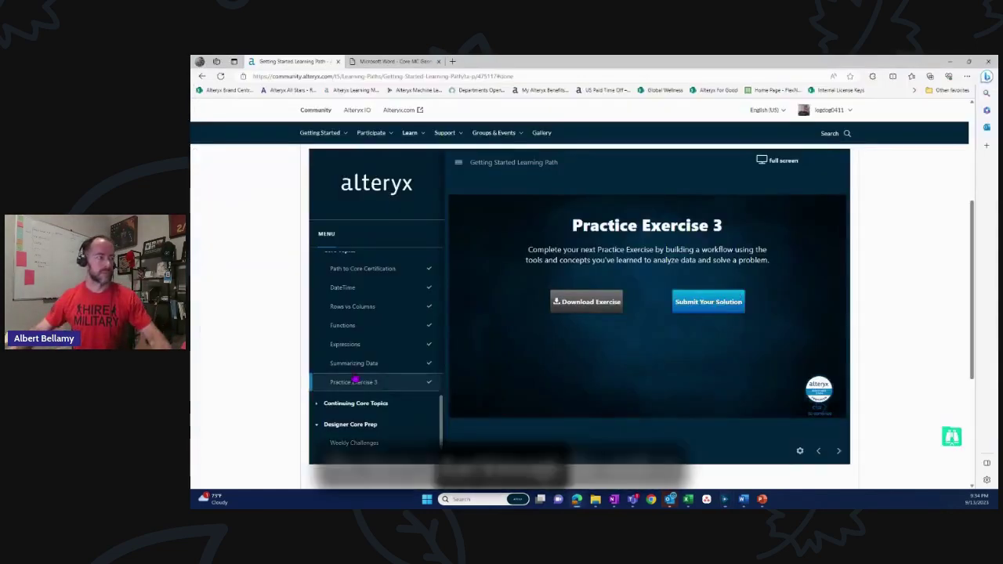
scroll(366, 313, up, 1)
click(363, 332)
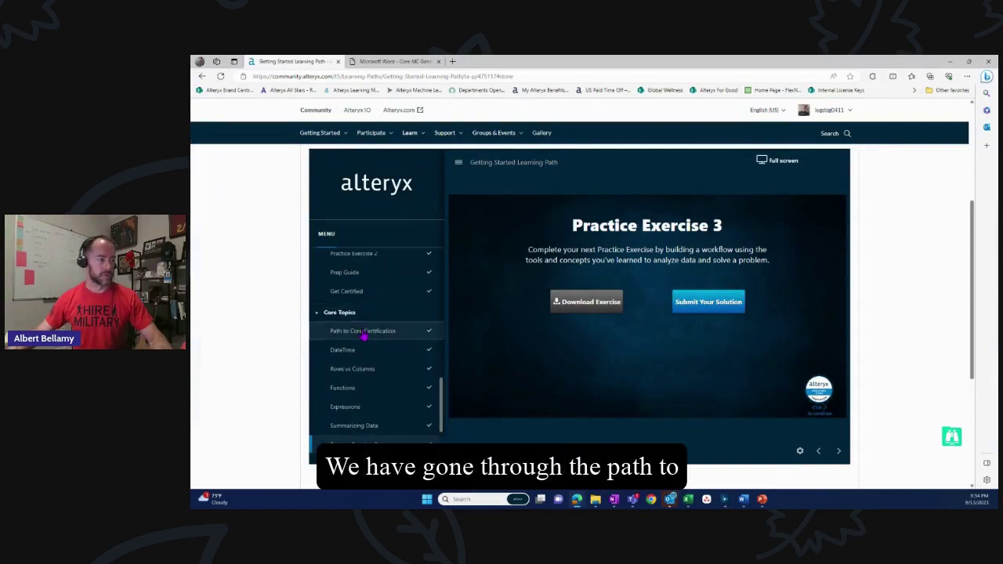
mouse_move(754, 296)
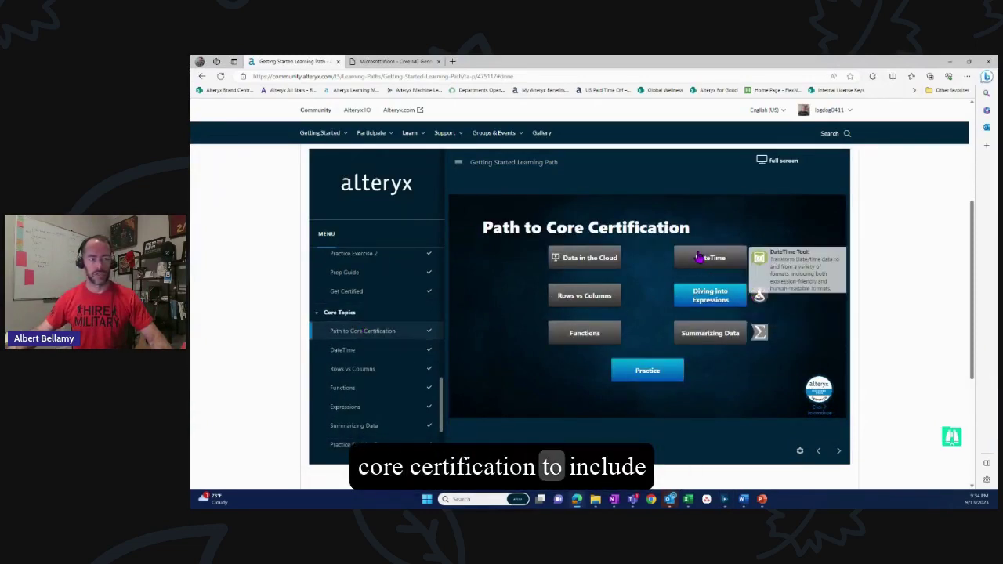
mouse_move(715, 335)
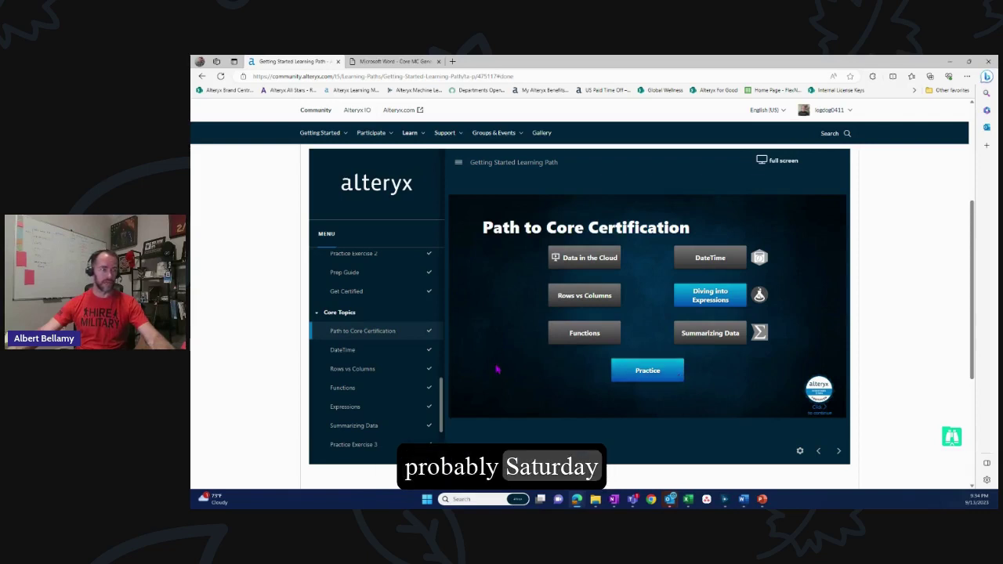
click(392, 62)
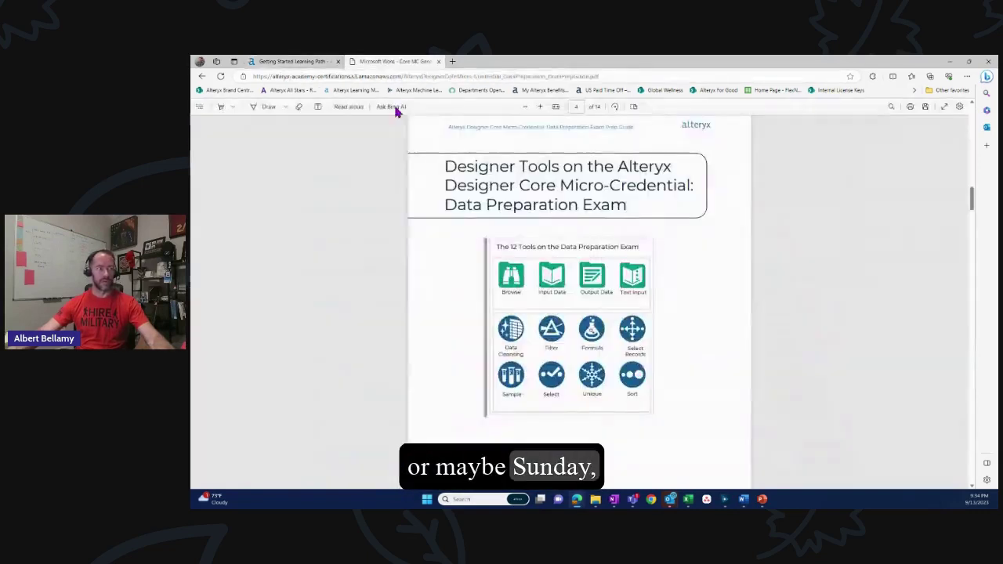